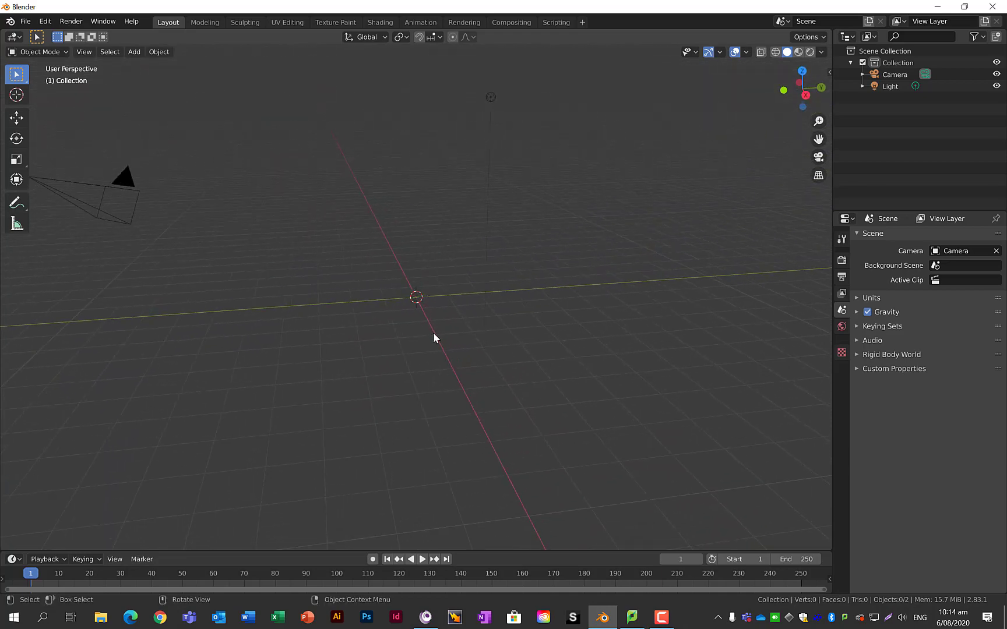
middle_drag(609, 339, 516, 317)
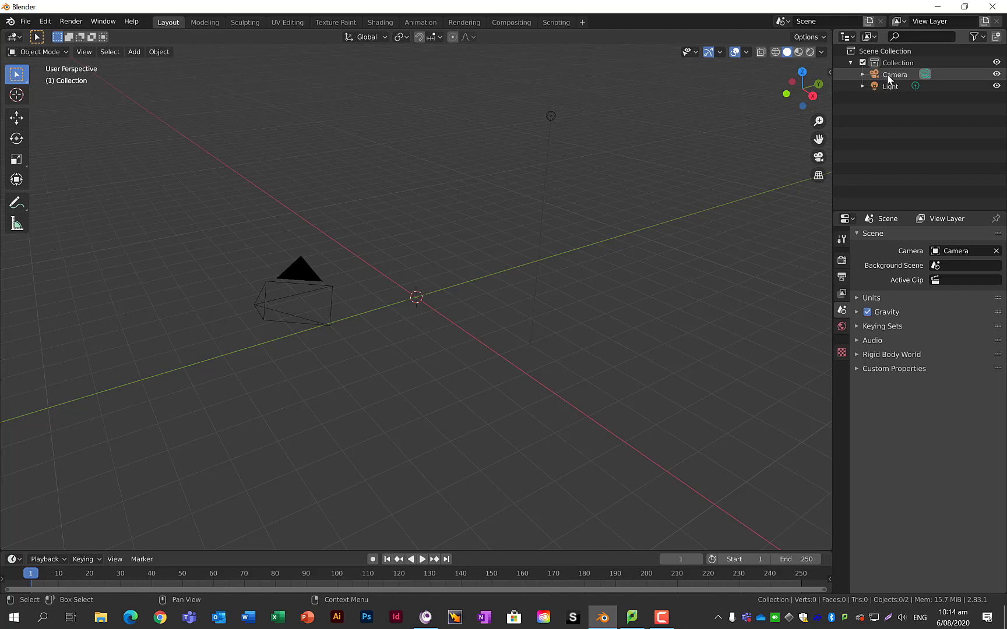
click(304, 278)
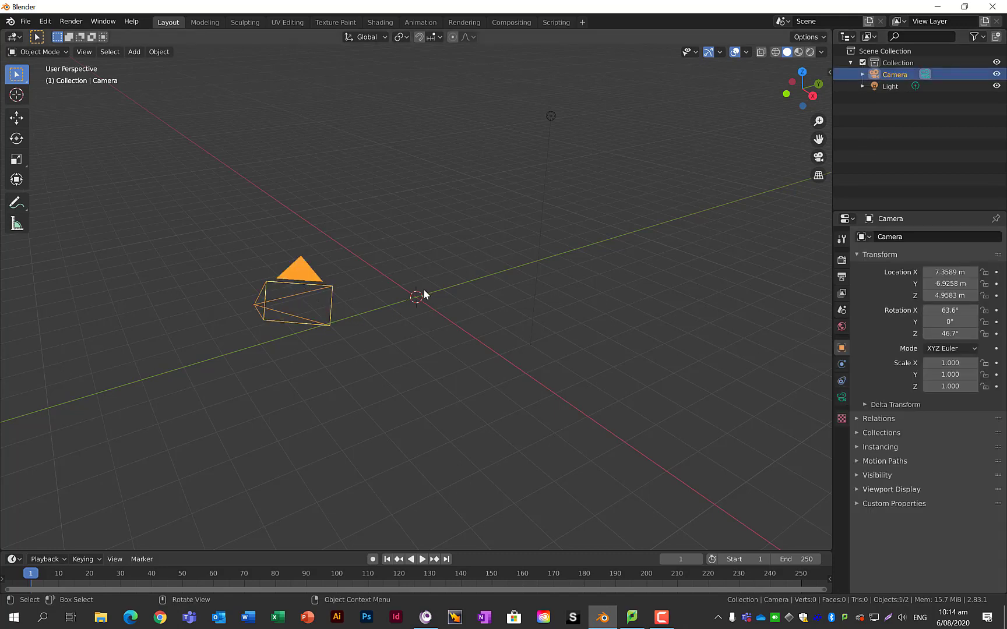
click(550, 116)
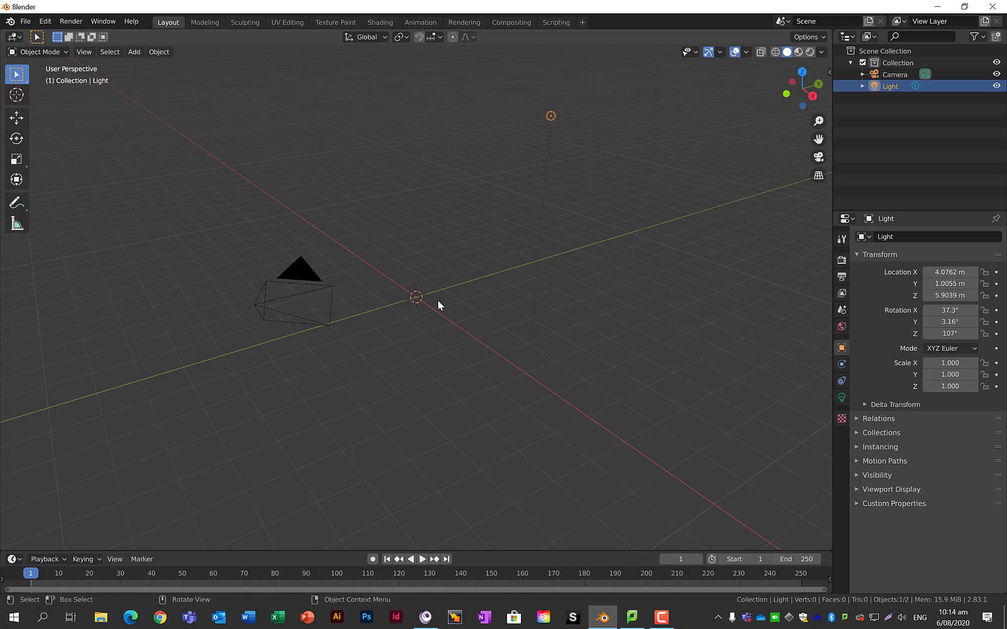
- Add a UV sphere mesh at the world origin
key(shift+a)
mouse_move(441, 294)
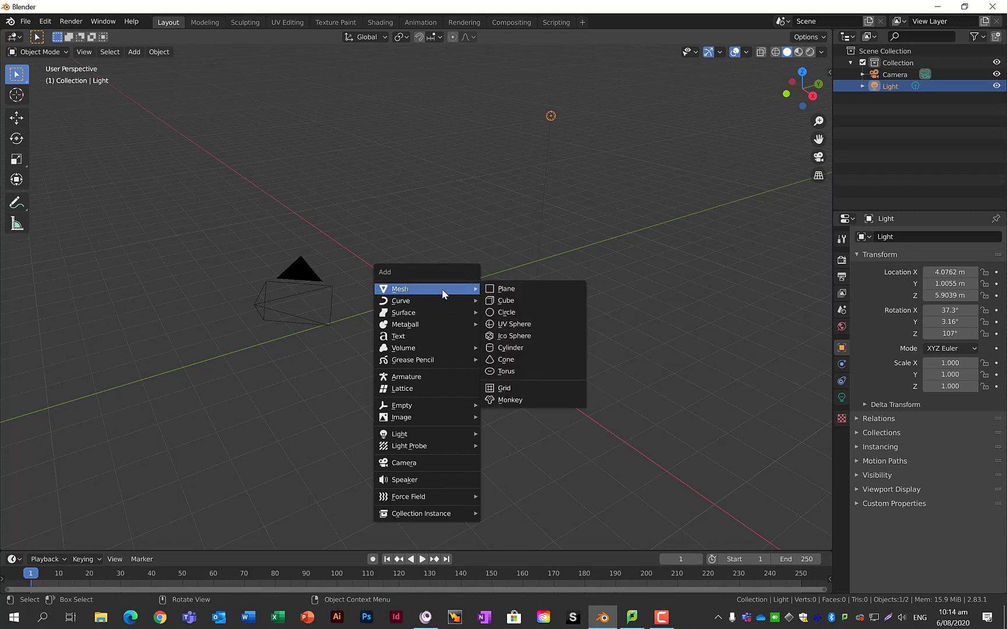
click(530, 326)
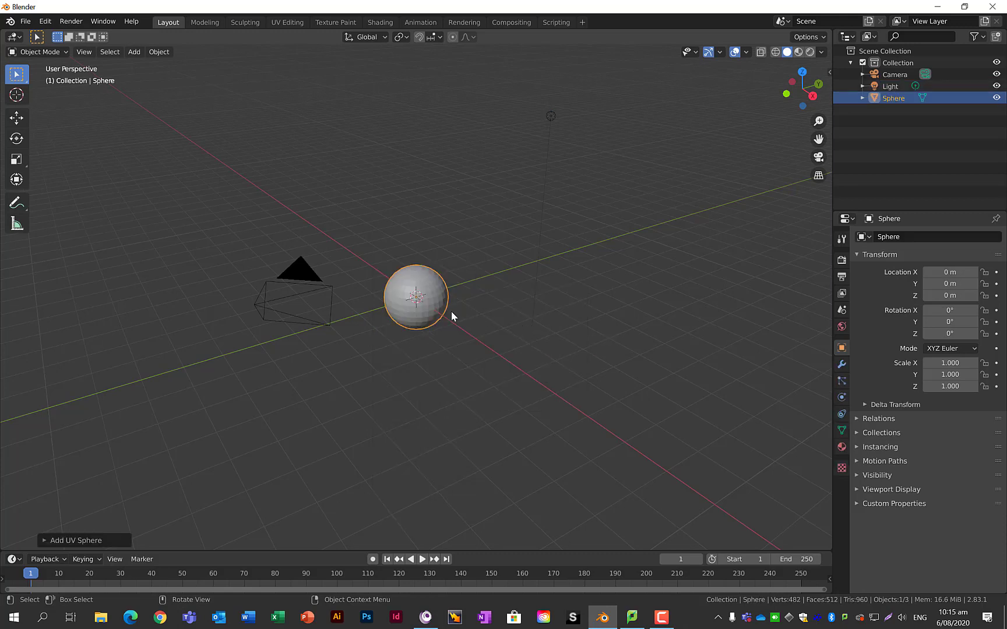
- Show the sphere close up in the right orthographic view with wireframe shading
click(812, 95)
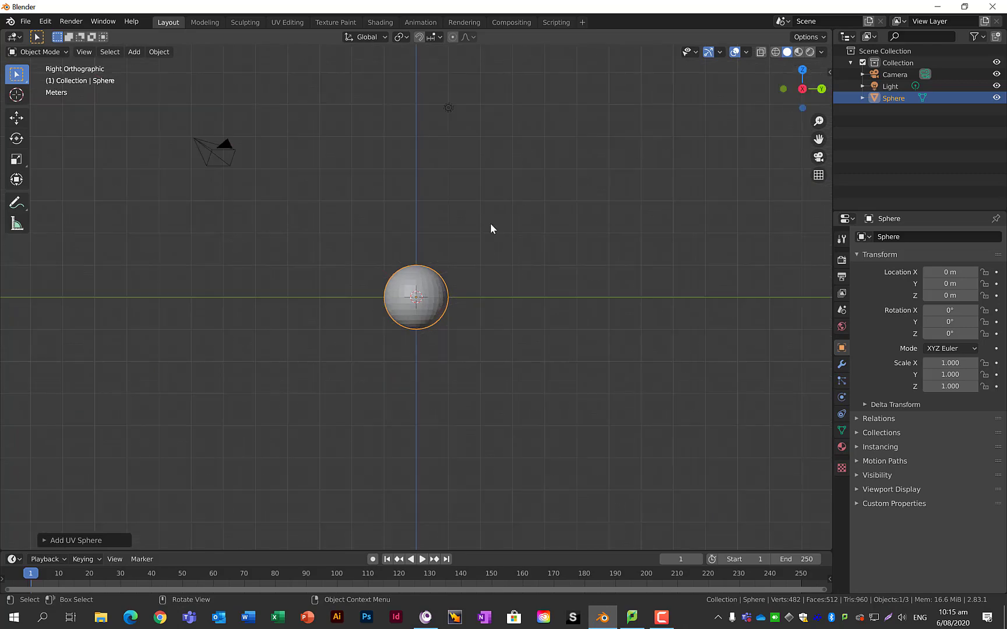
key(z)
click(276, 288)
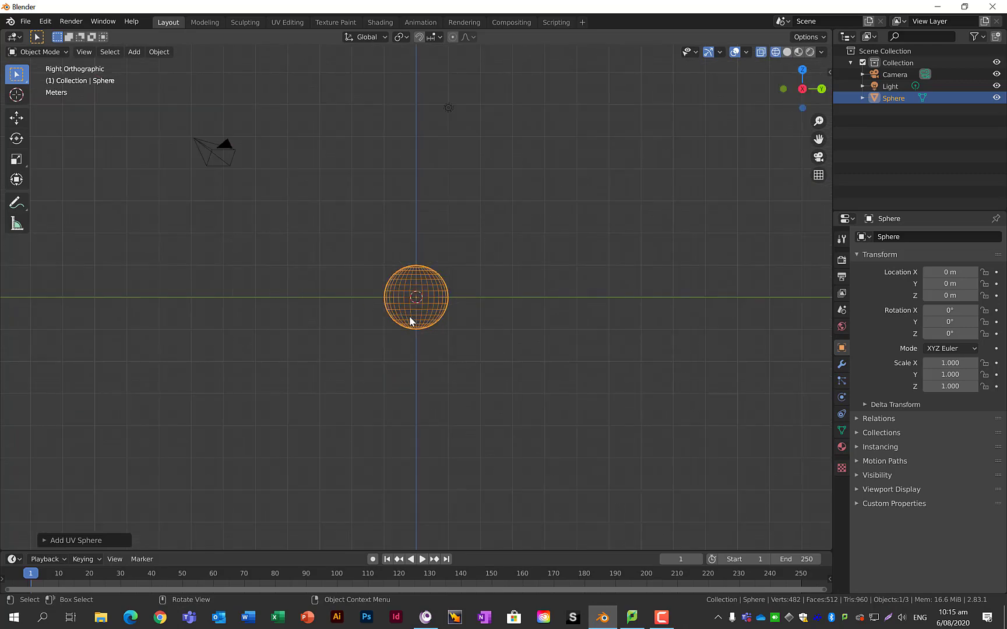
scroll(425, 324, up, 6)
scroll(353, 231, up, 2)
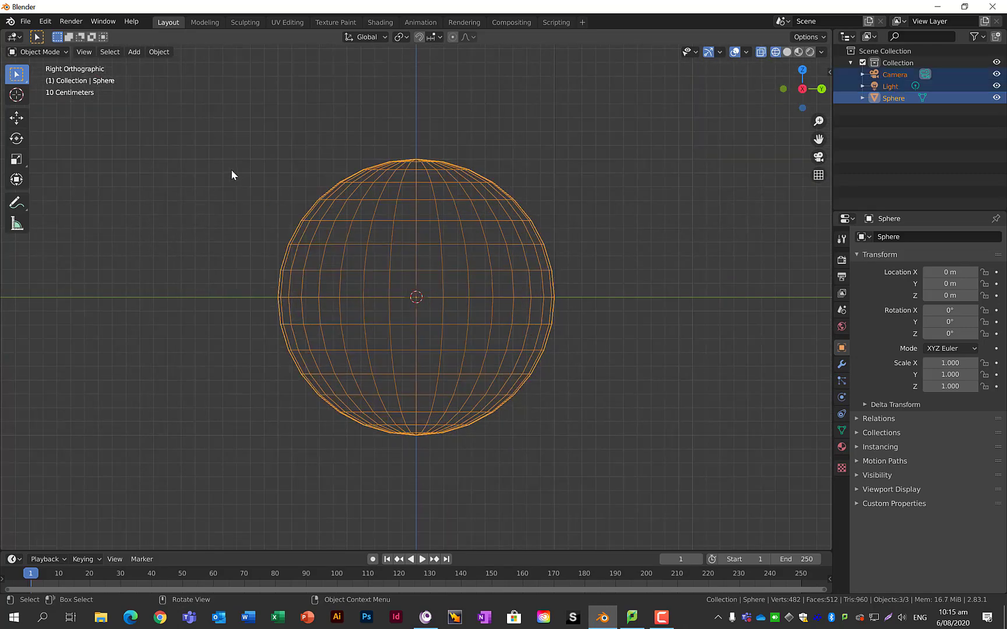
- In Edit Mode, delete the sphere's vertices from the top to just below the equator and select the remaining bowl
click(231, 169)
drag(192, 125, 631, 364)
key(Tab)
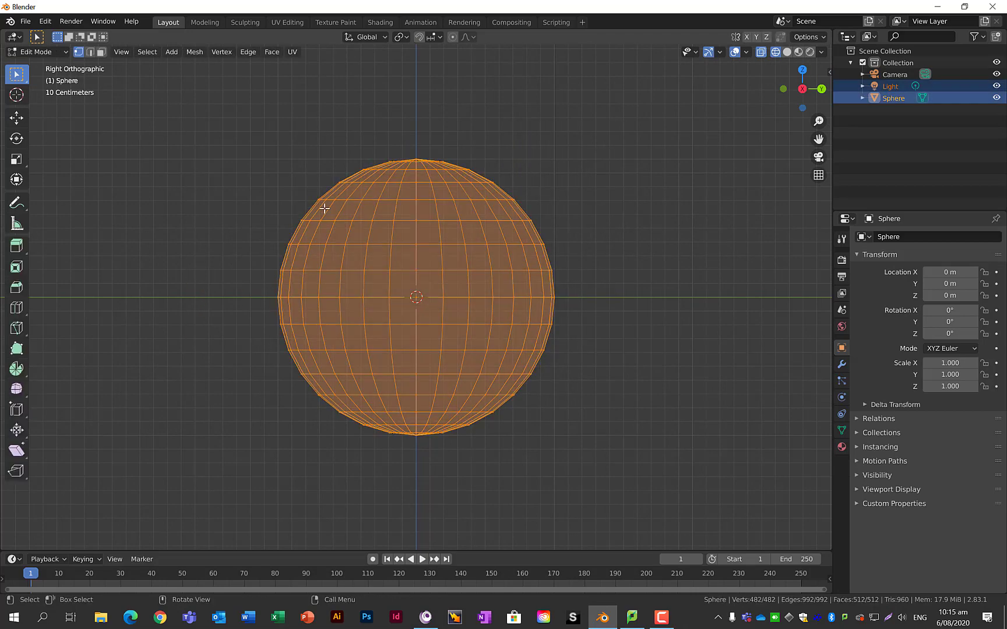
click(247, 160)
drag(192, 124, 607, 361)
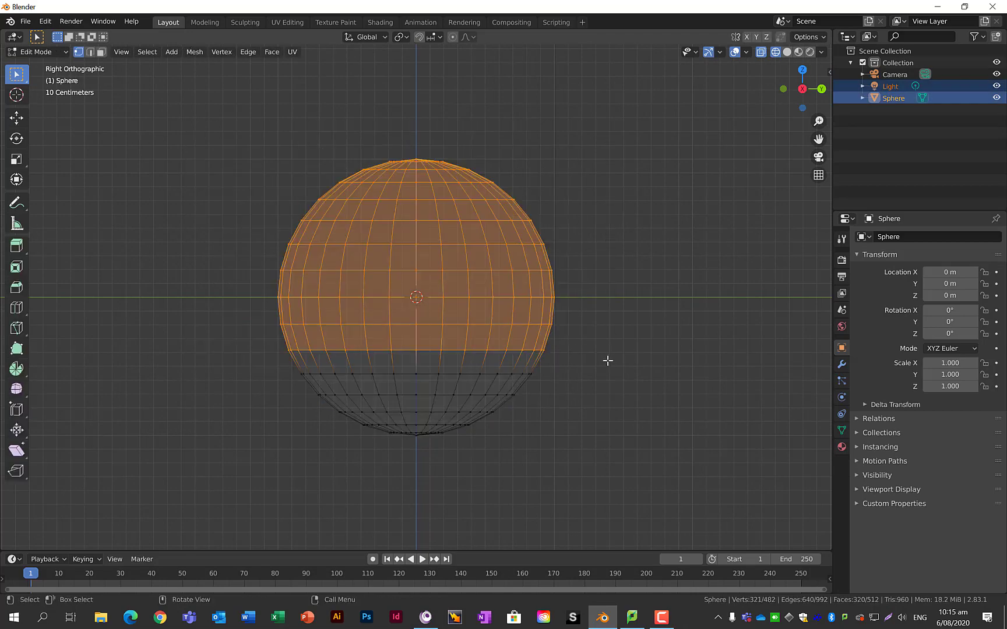
key(x)
click(608, 362)
key(a)
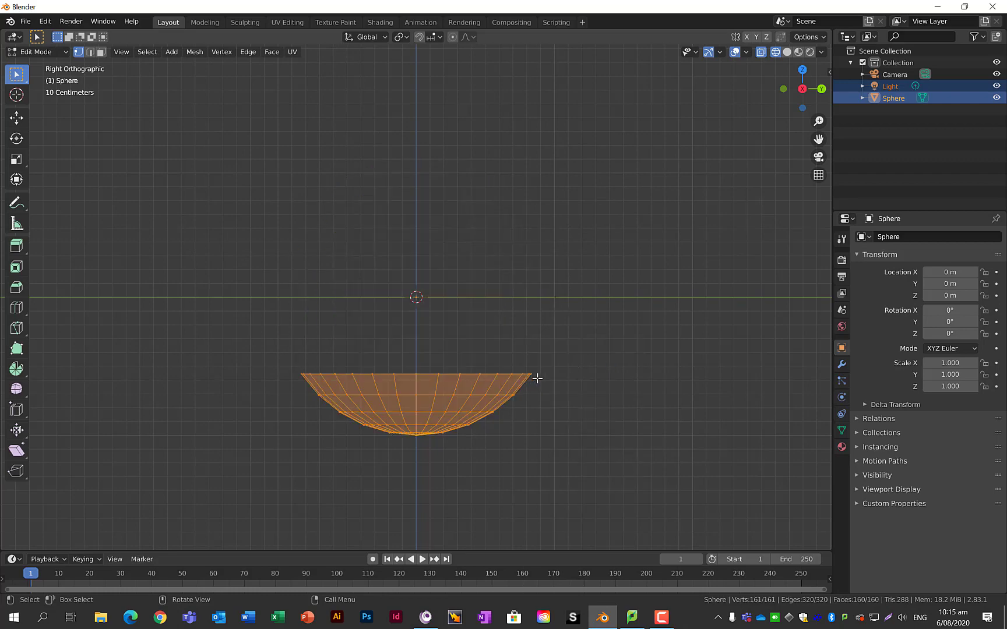
- Turn on the Screencast Keys display for the viewport and hide the sidebar again
middle_drag(535, 377, 491, 334)
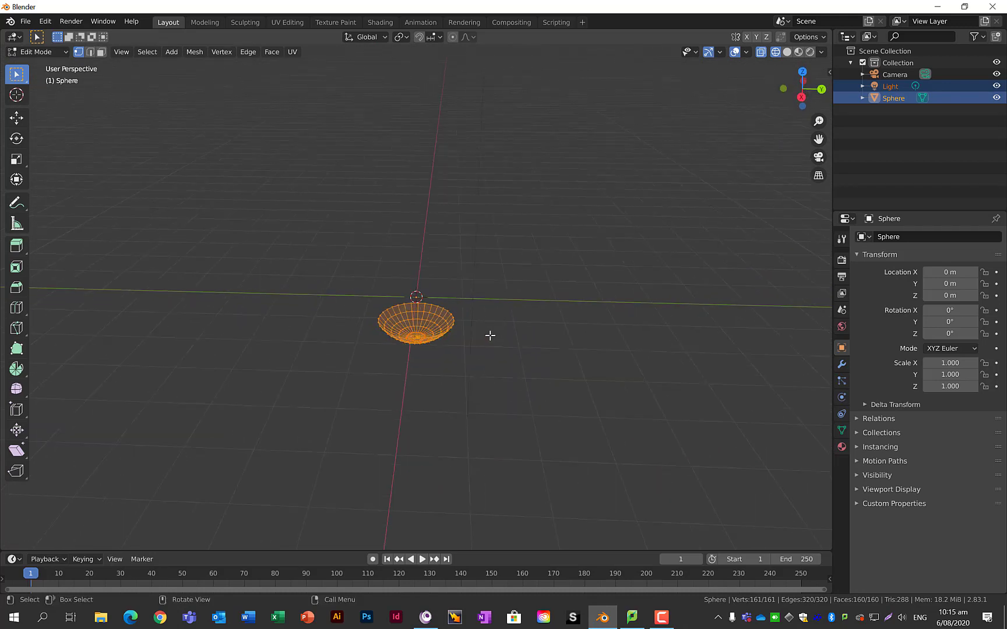
key(n)
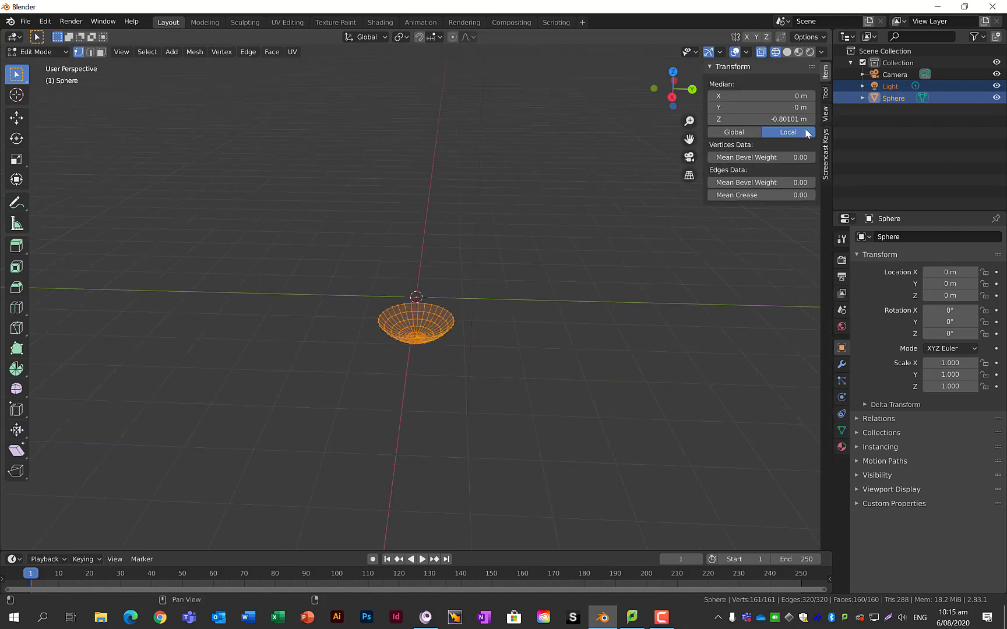
click(825, 155)
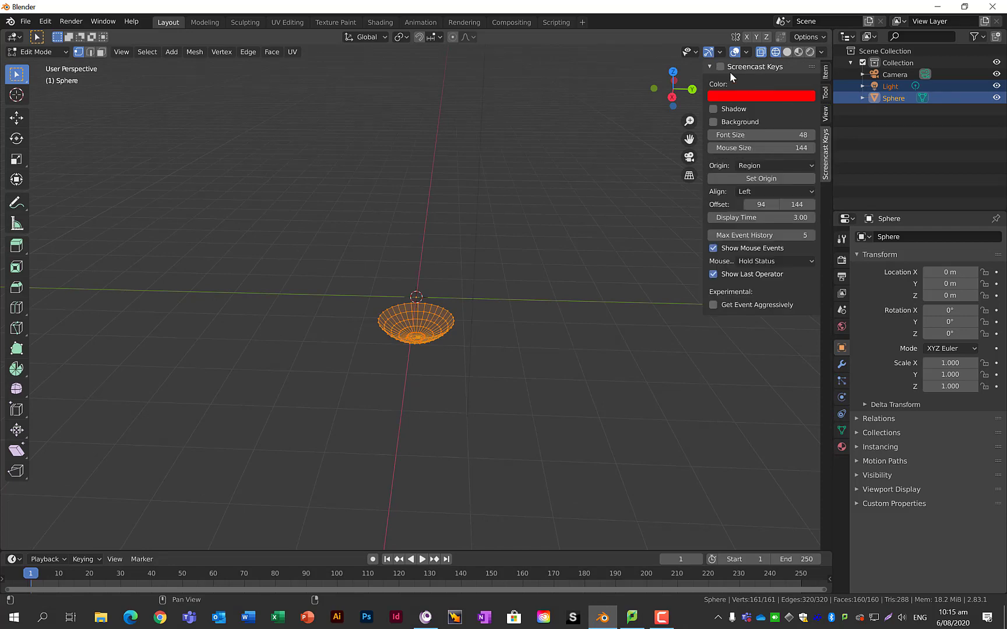
key(n)
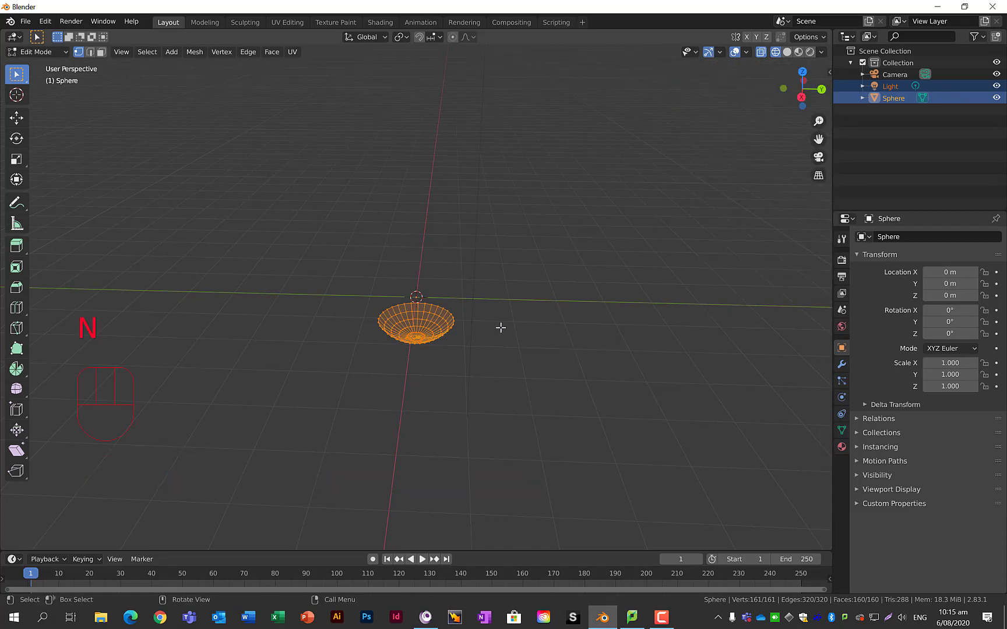
- Scale the whole bowl mesh uniformly by a factor of 100
key(s)
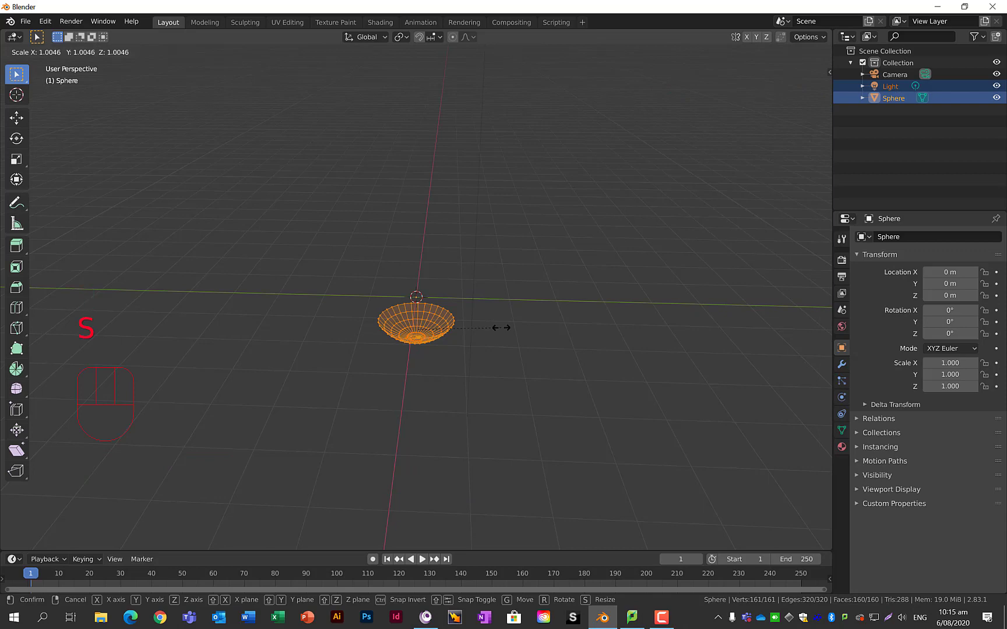
text(100)
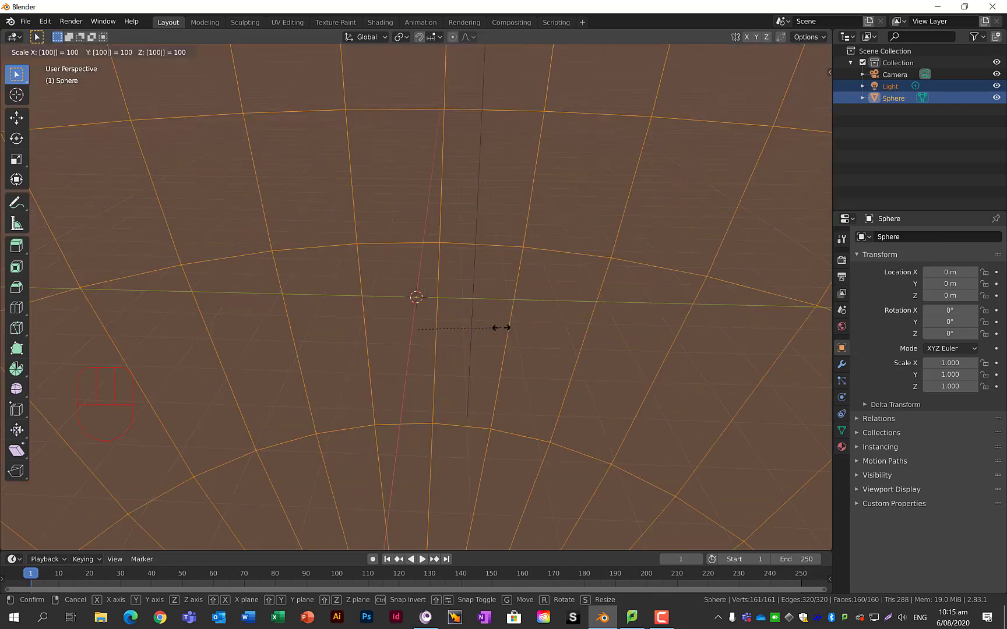
key(Return)
scroll(535, 373, down, 8)
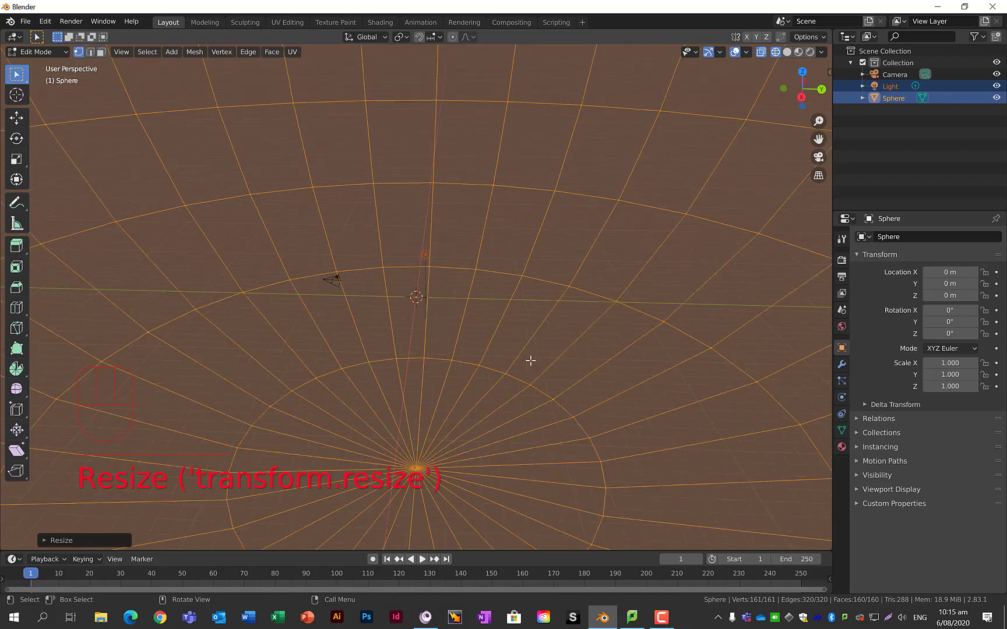
- Flatten the enlarged bowl along the global Z axis into a very shallow dish
middle_drag(525, 352, 505, 265)
key(s)
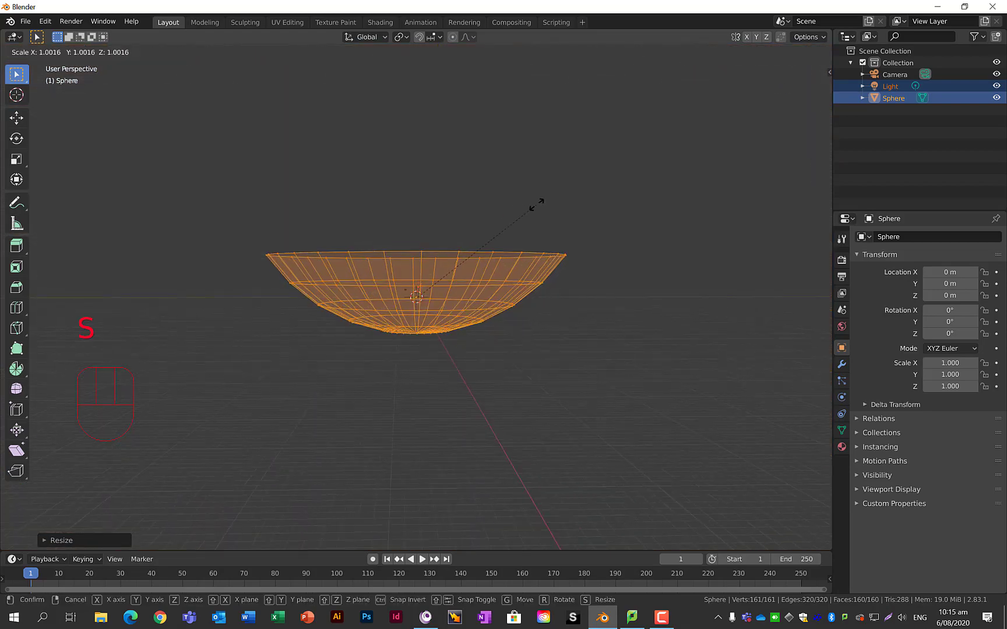
key(z)
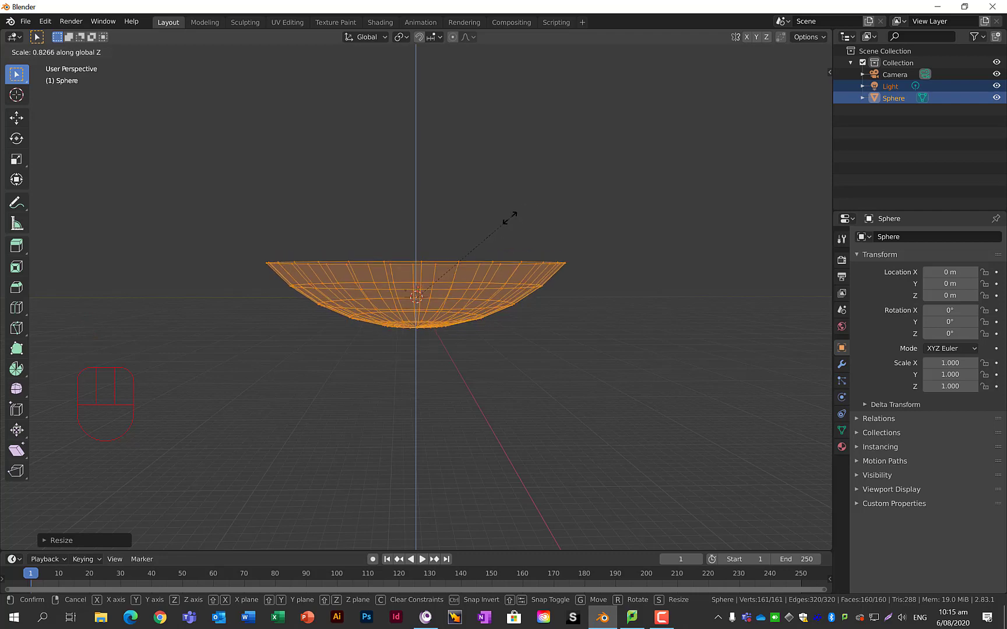
click(439, 273)
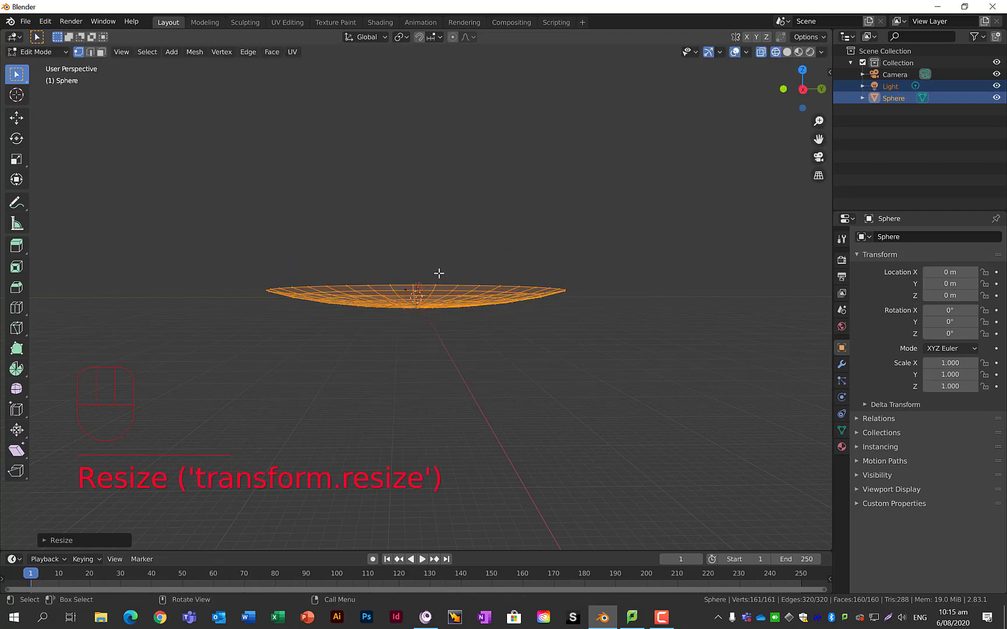
- Create a new material for the dish and name it Ground Material
middle_drag(439, 273, 400, 221)
scroll(441, 298, up, 4)
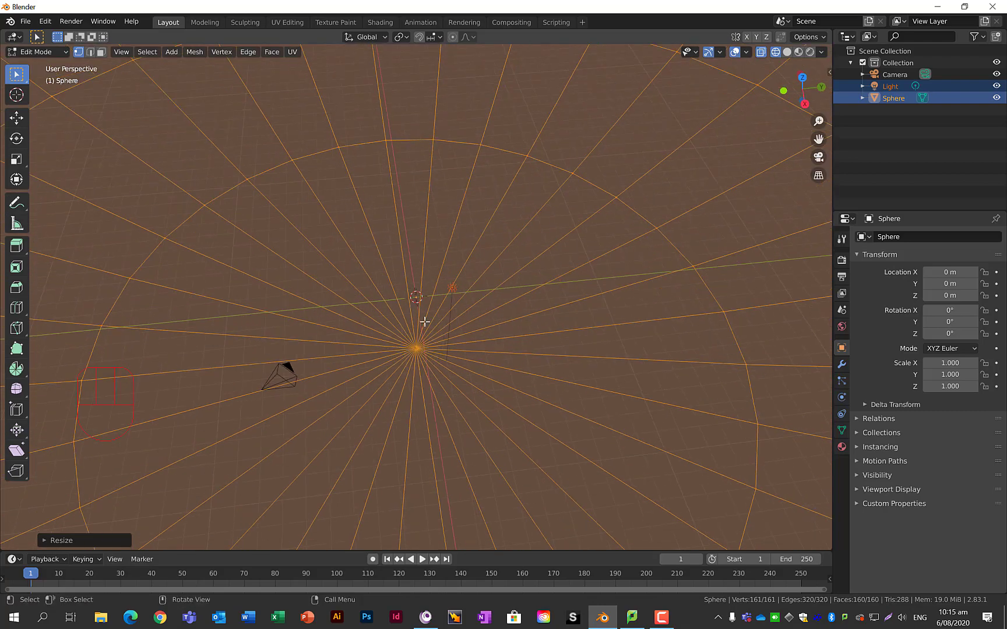
middle_drag(419, 342, 395, 174)
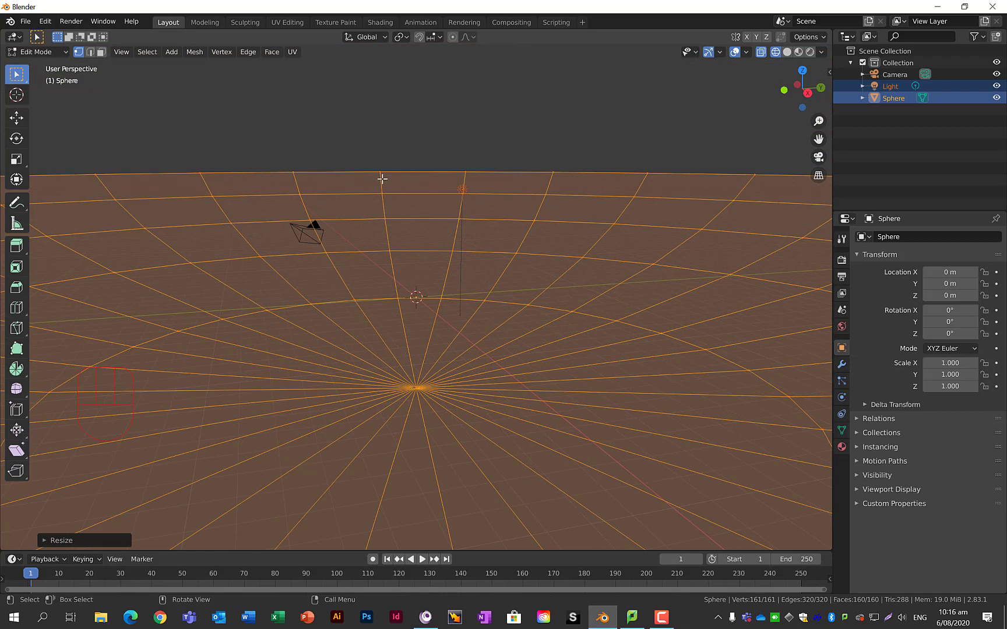
click(841, 447)
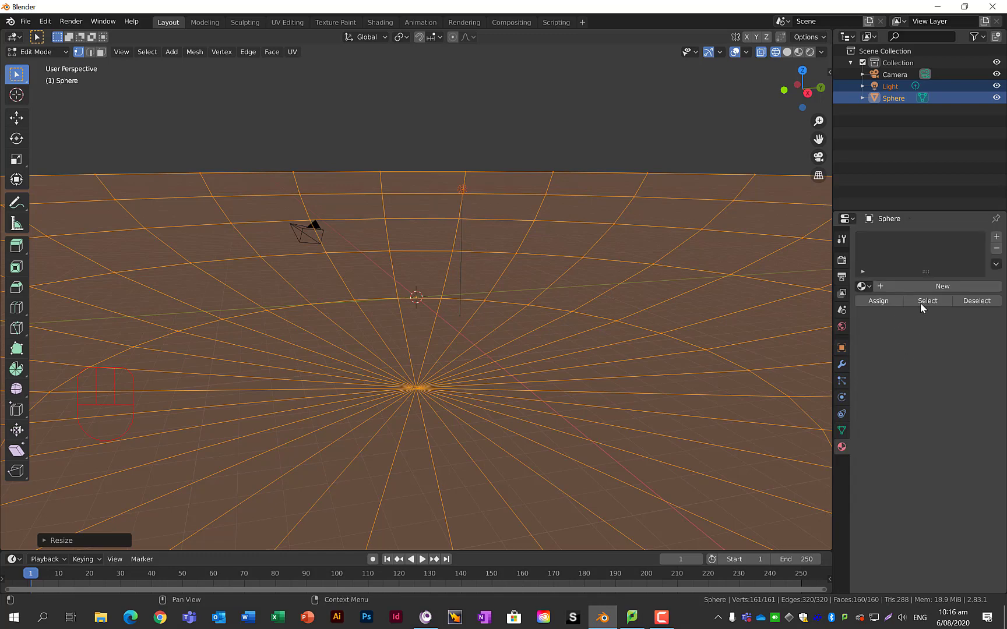
click(996, 237)
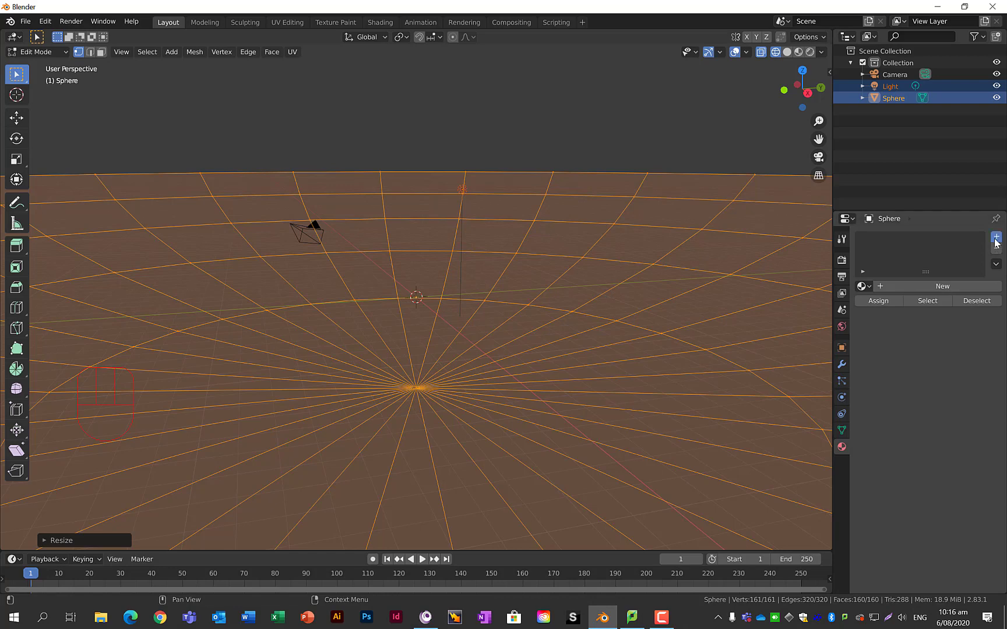
click(895, 286)
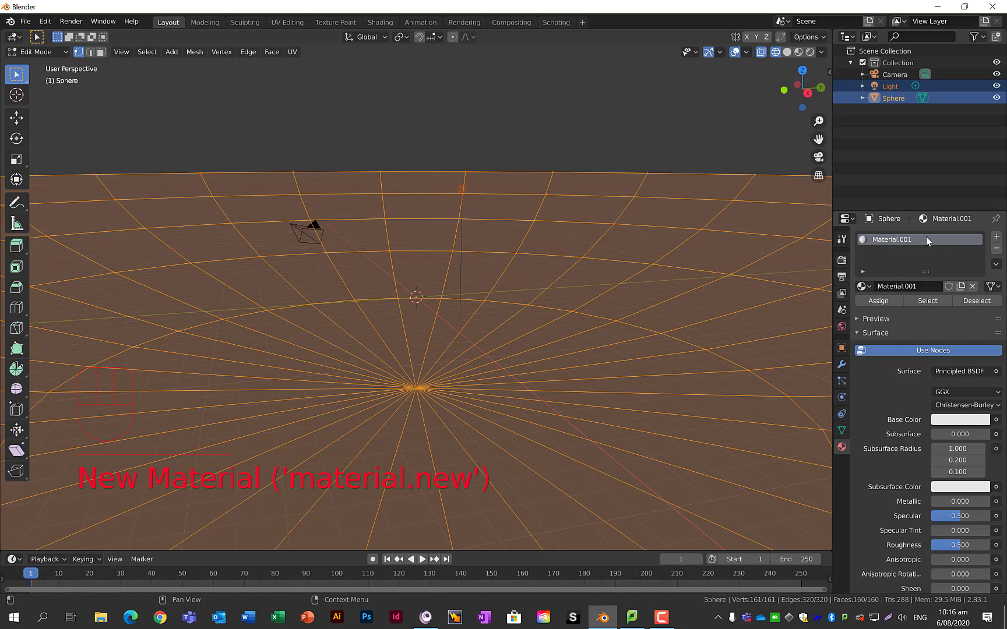
double_click(913, 238)
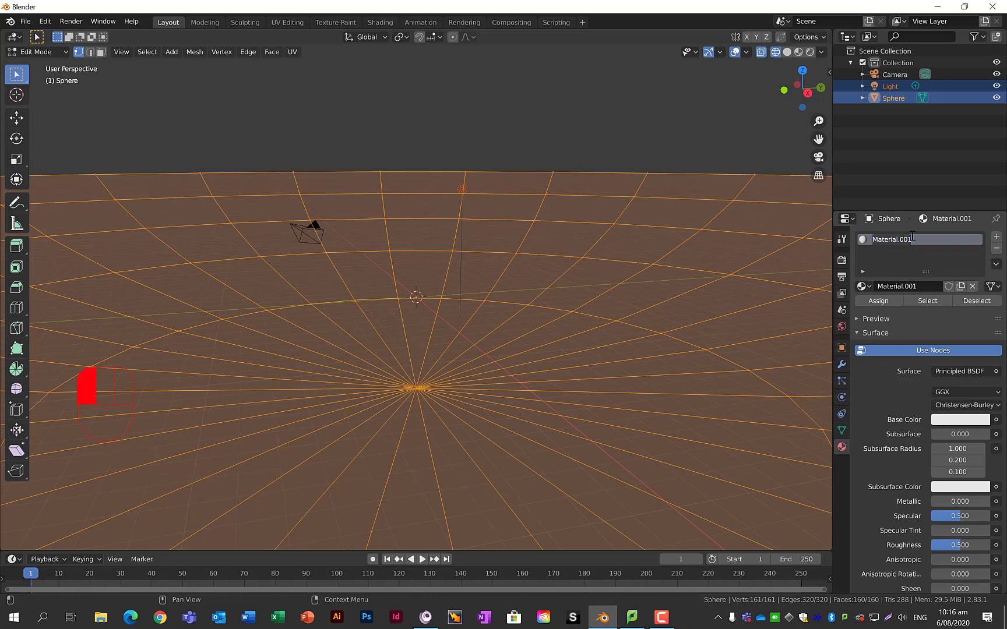
text(Ground Material)
key(Return)
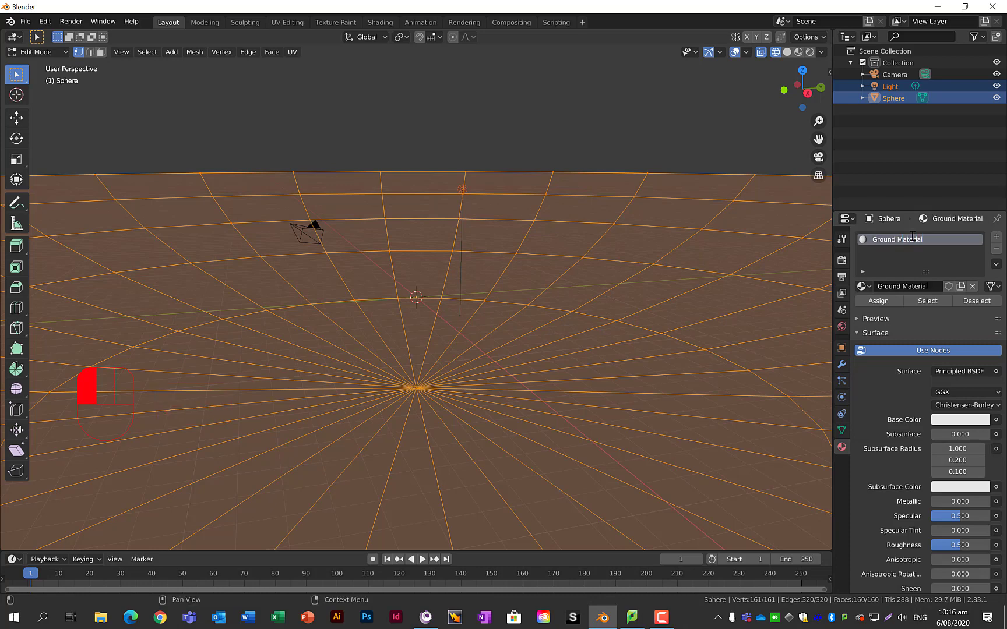
- Set the ground material's base color to a dark green with hue about 0.335 and saturation about 0.707
click(943, 421)
drag(906, 283, 902, 277)
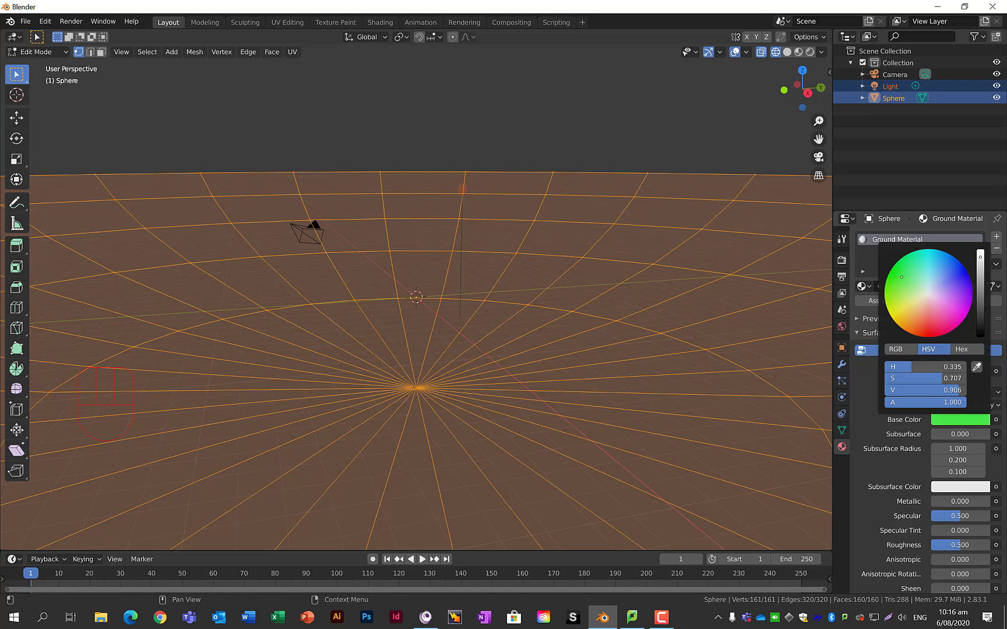
drag(984, 277, 983, 297)
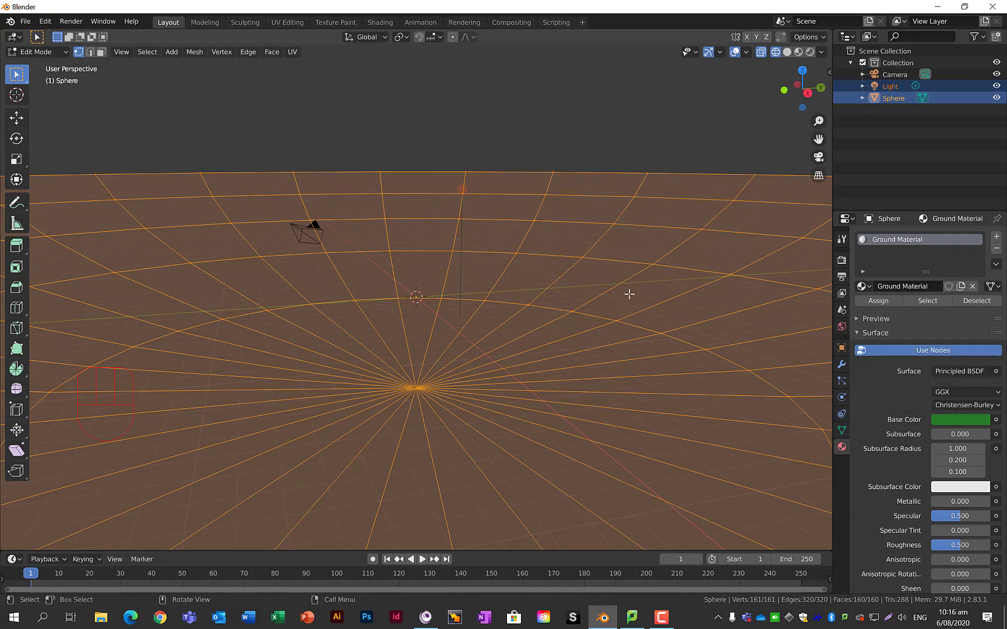
- Switch the viewport to Material Preview shading and look over the green ground from another side
key(z)
click(706, 291)
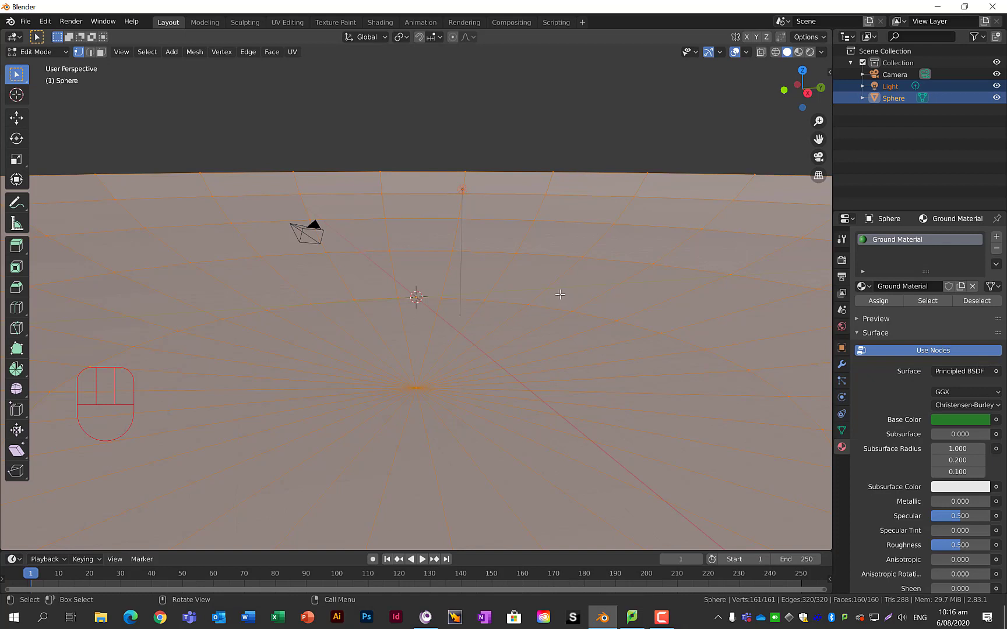
key(z)
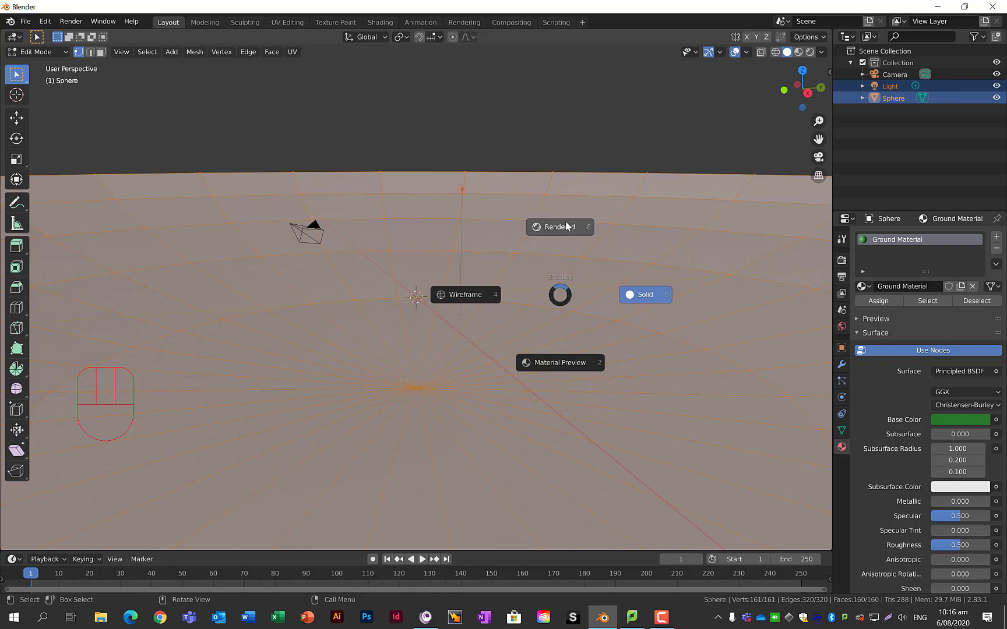
click(558, 363)
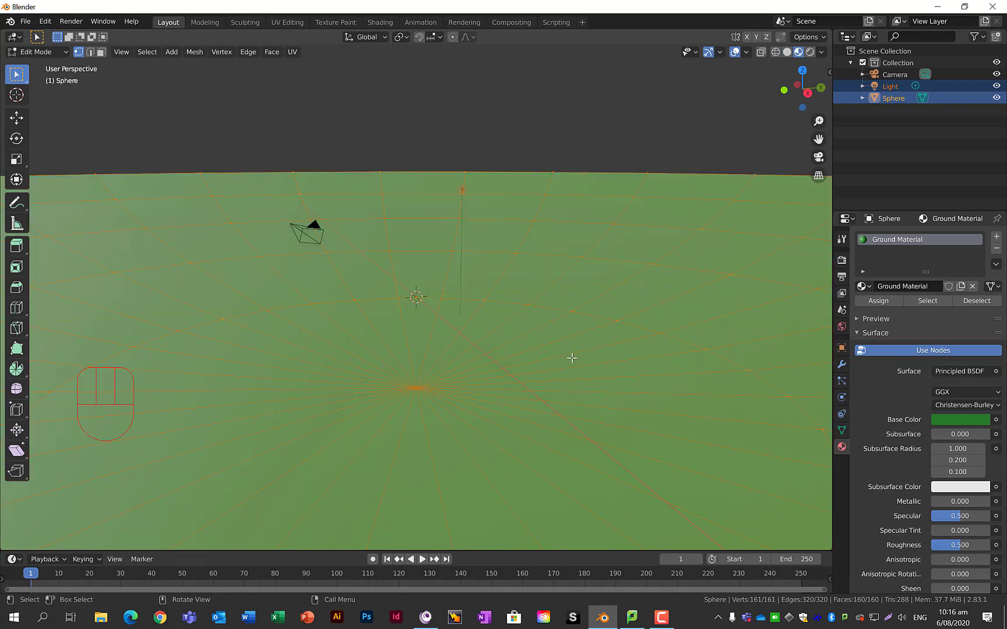
middle_drag(566, 316, 459, 277)
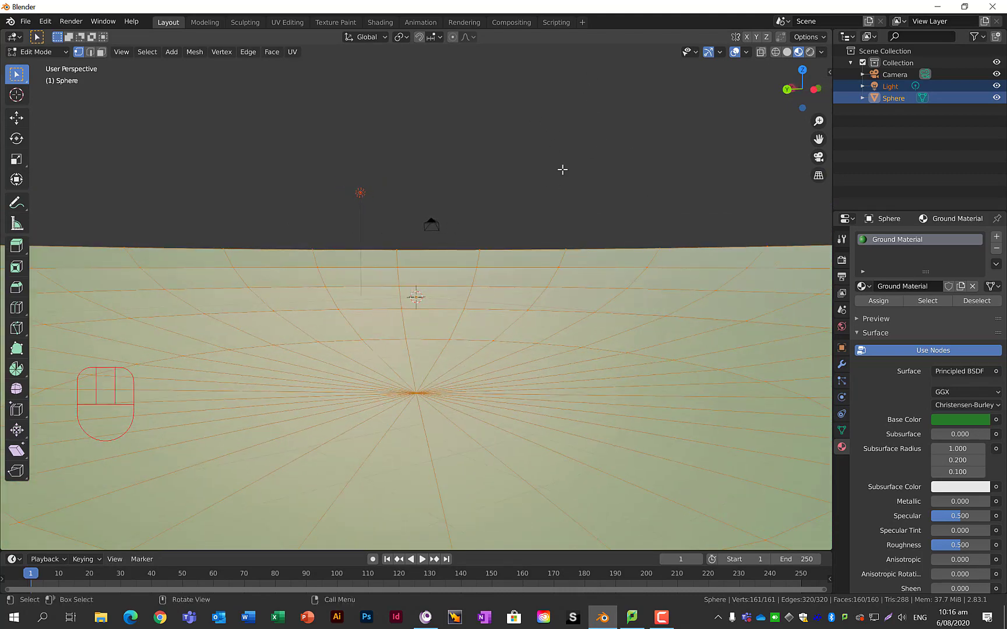
- Set the world background color to pure black
click(842, 311)
click(842, 326)
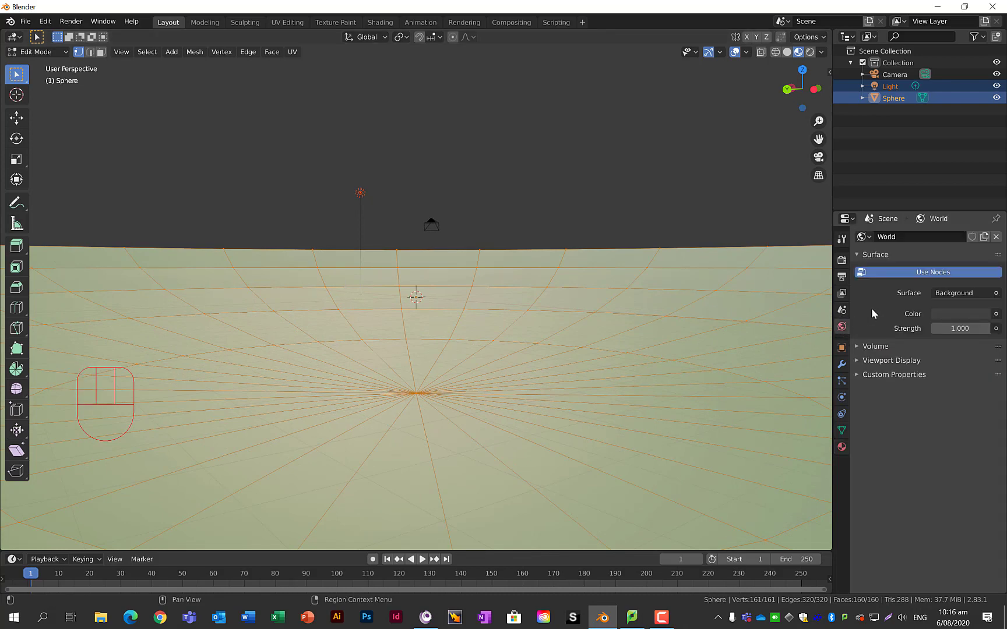
click(959, 315)
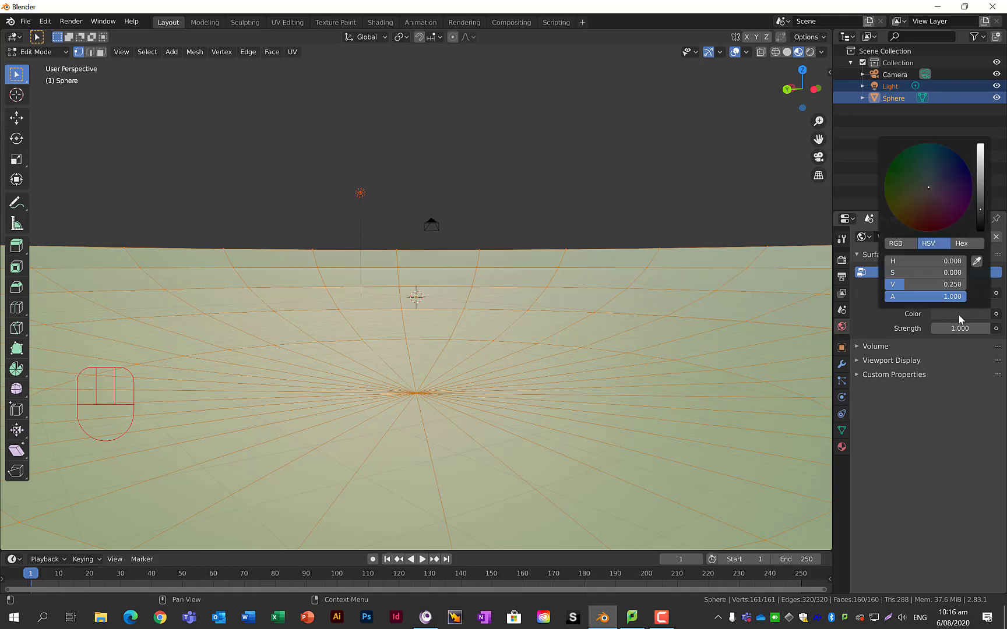
drag(980, 210, 980, 231)
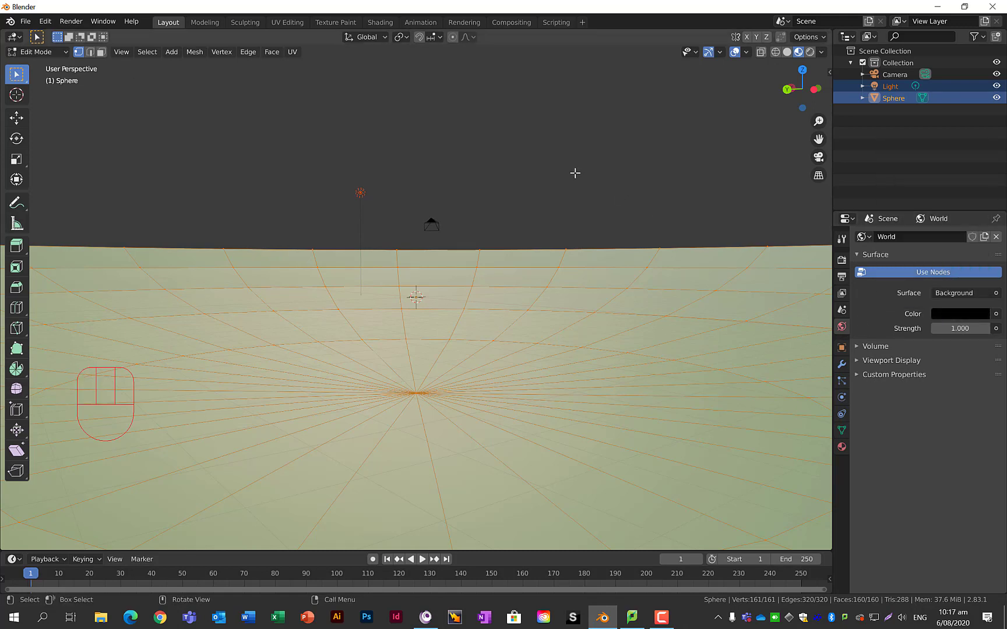
- Switch the viewport to Rendered shading and deselect all of the ground dish's mesh
middle_drag(591, 177, 621, 177)
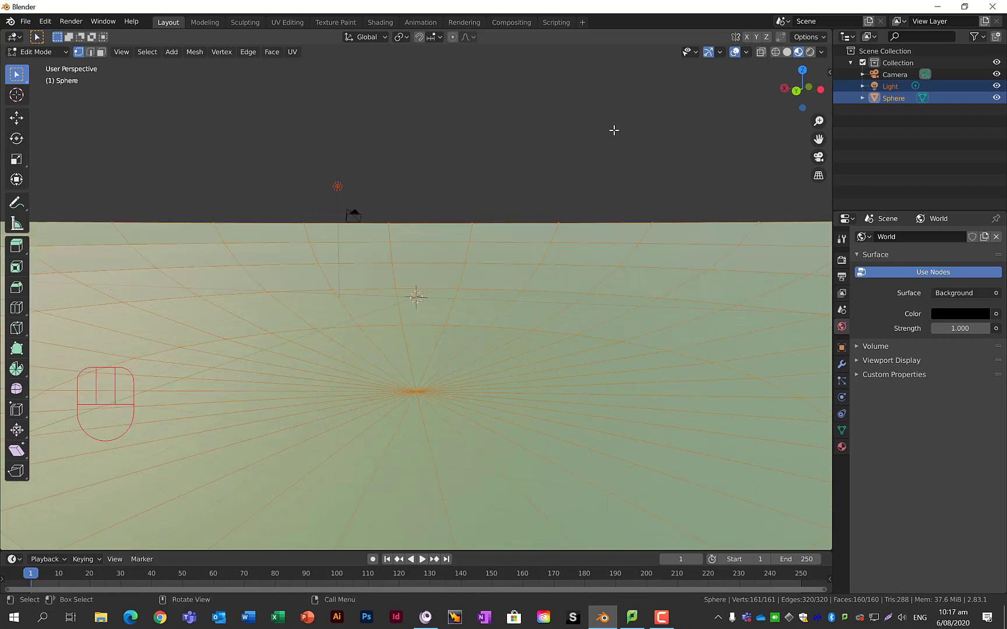
key(z)
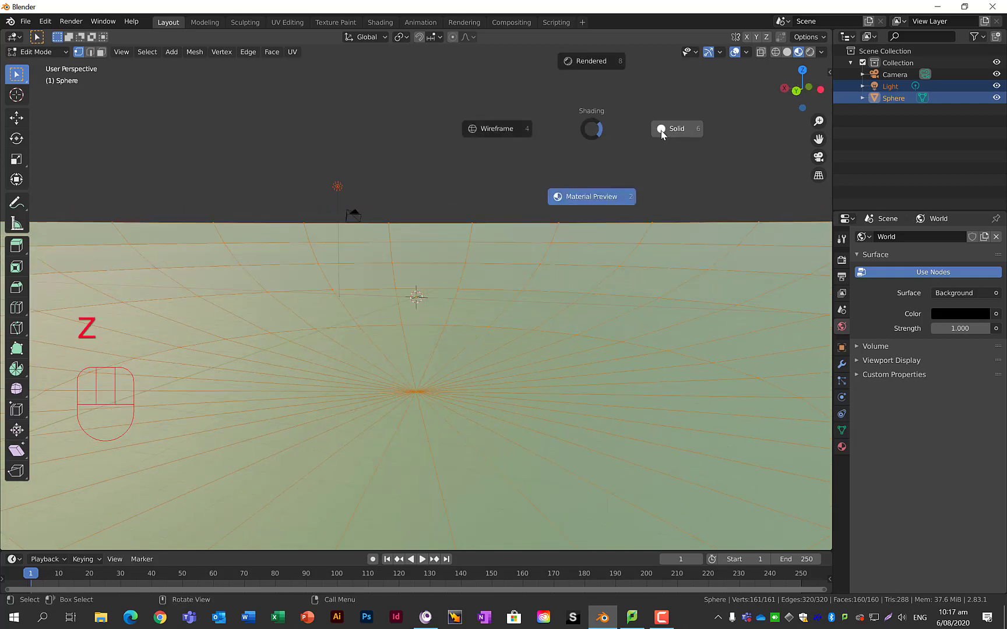
click(604, 63)
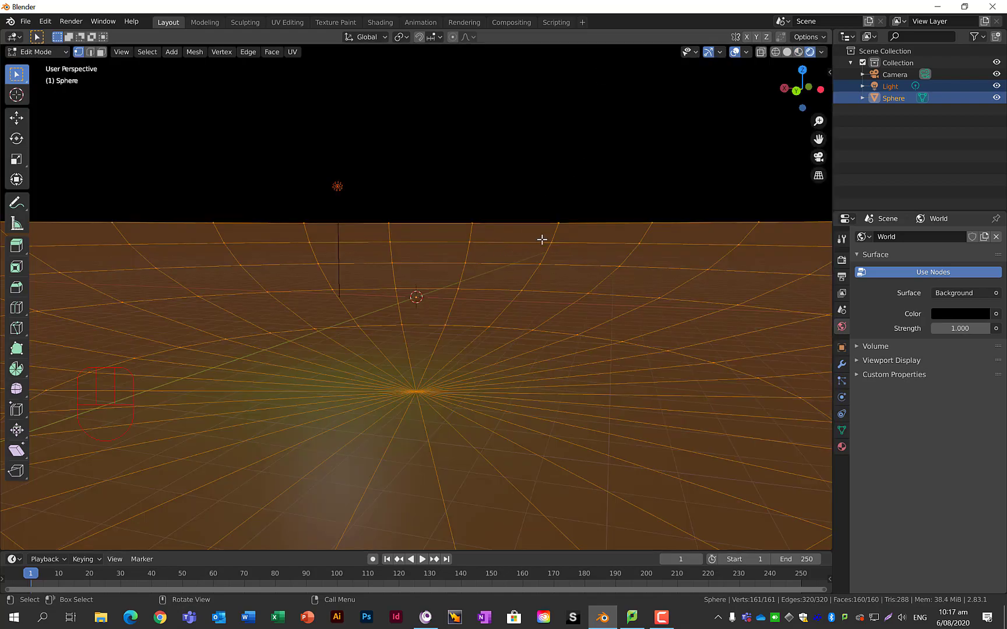
key(a)
key(a)
key(a)
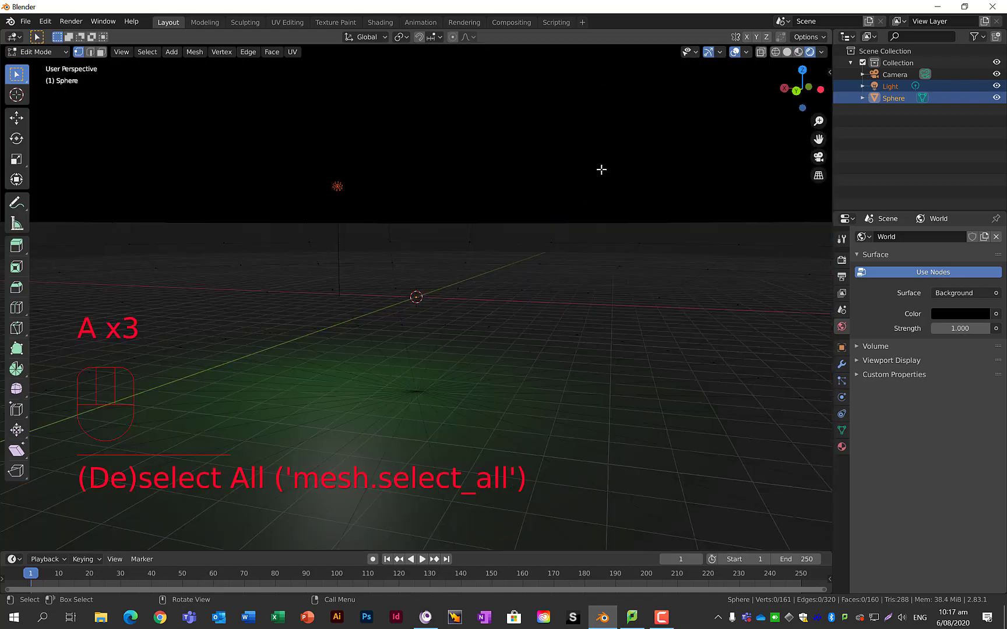
middle_drag(557, 259, 417, 360)
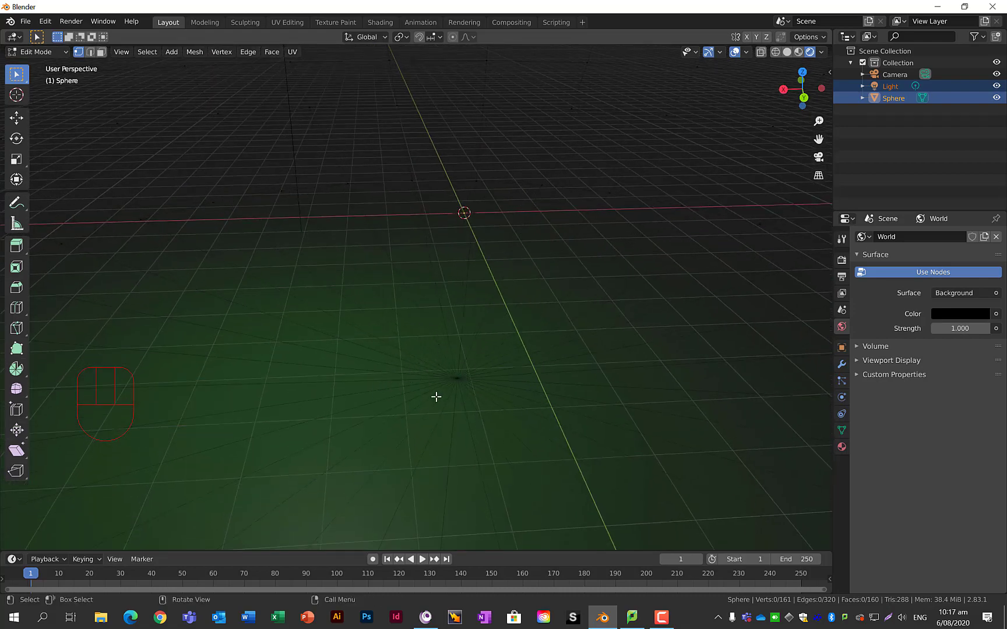
scroll(407, 375, down, 2)
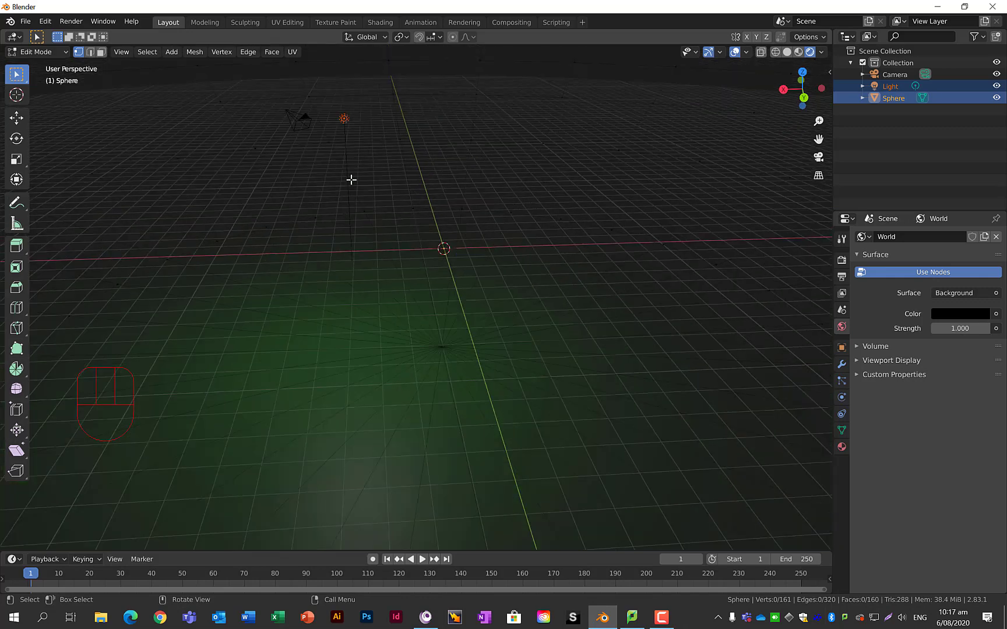
- Leave Edit Mode for Object Mode and put the viewport back in Rendered shading
click(891, 86)
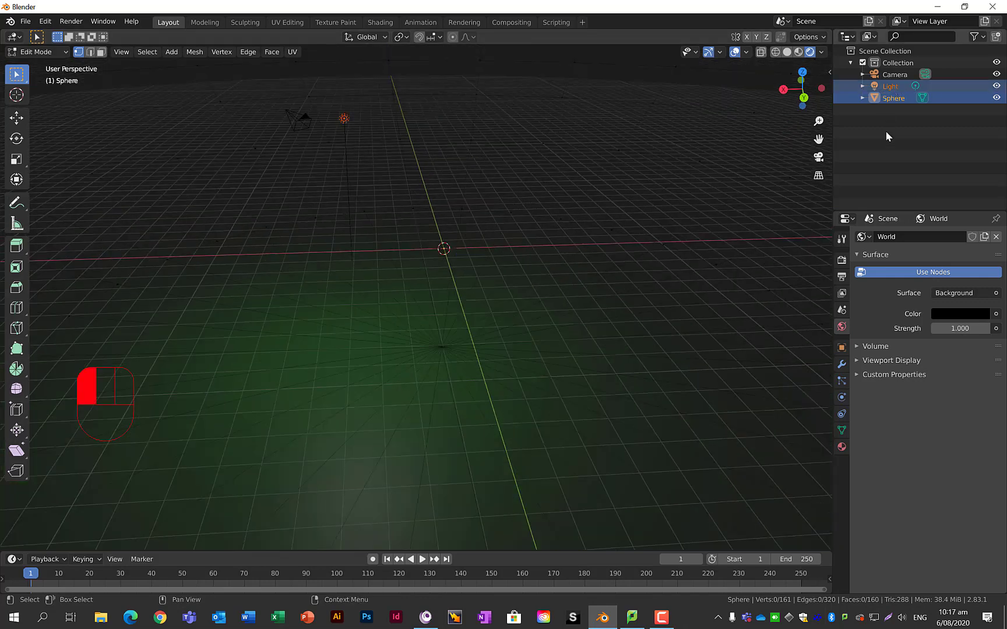
key(g)
key(z)
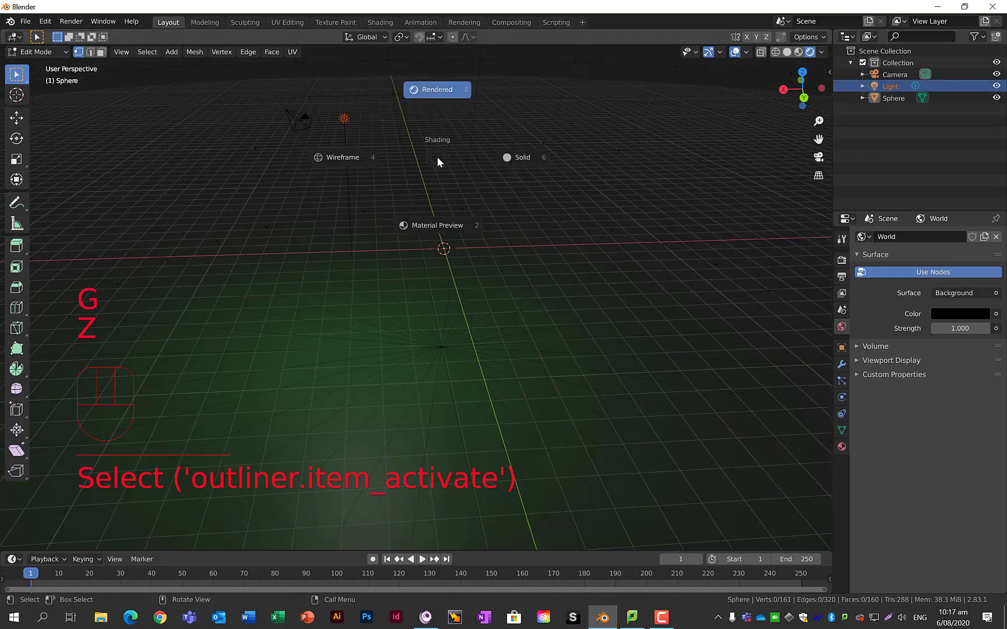
click(603, 131)
key(Tab)
click(343, 116)
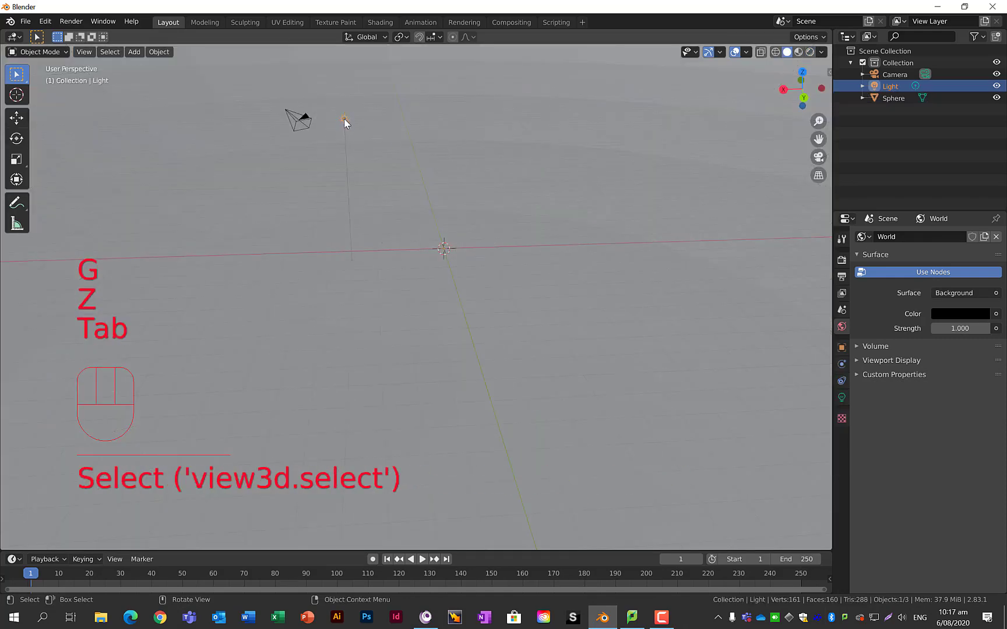
click(348, 120)
key(z)
click(362, 58)
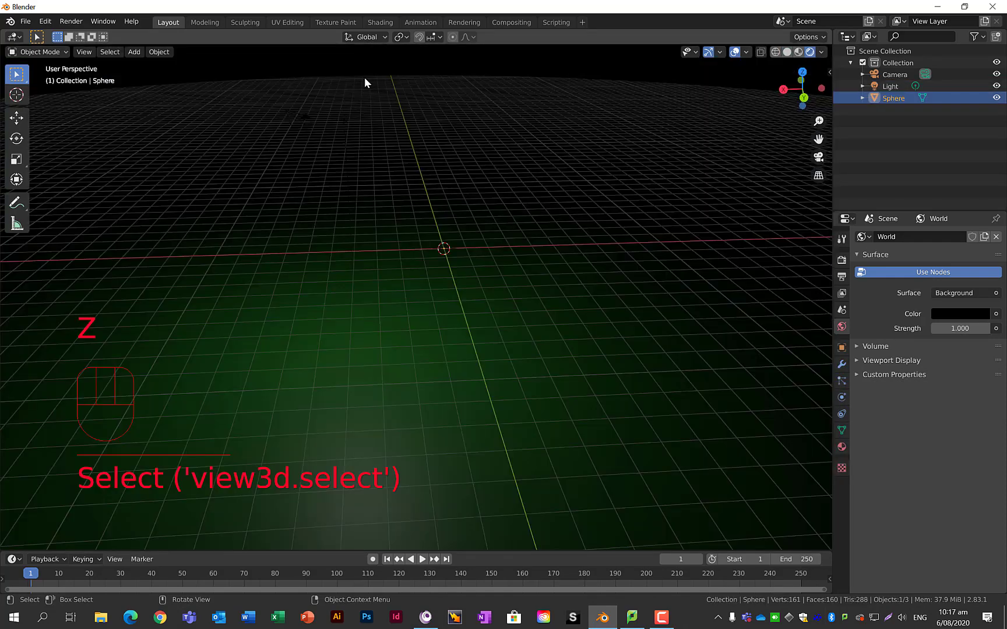
- Lower the light partway toward the ground along the global Z axis and shift it sideways closer to the world origin
click(889, 86)
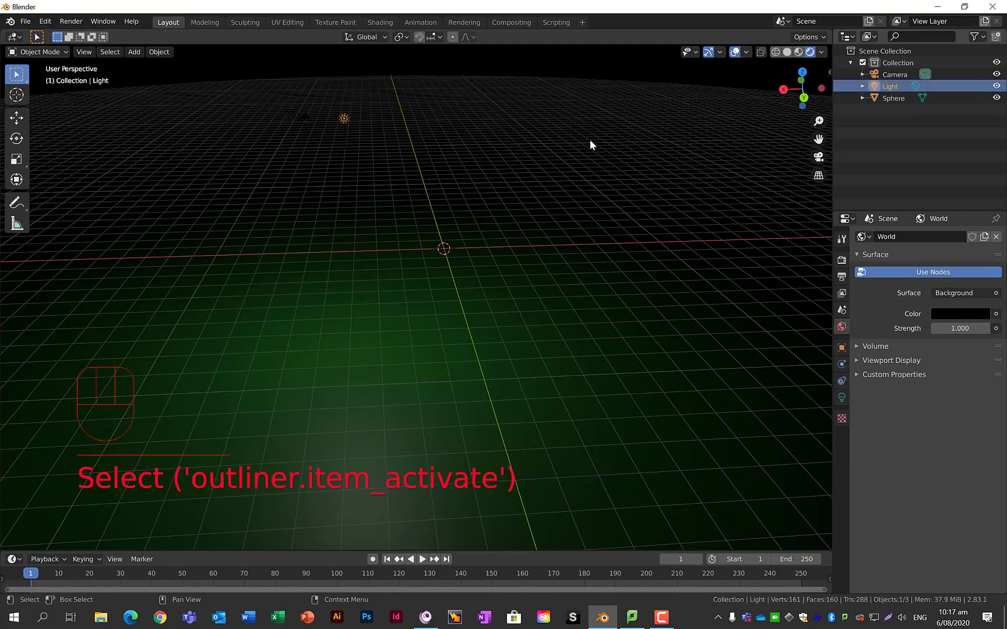
key(g)
key(z)
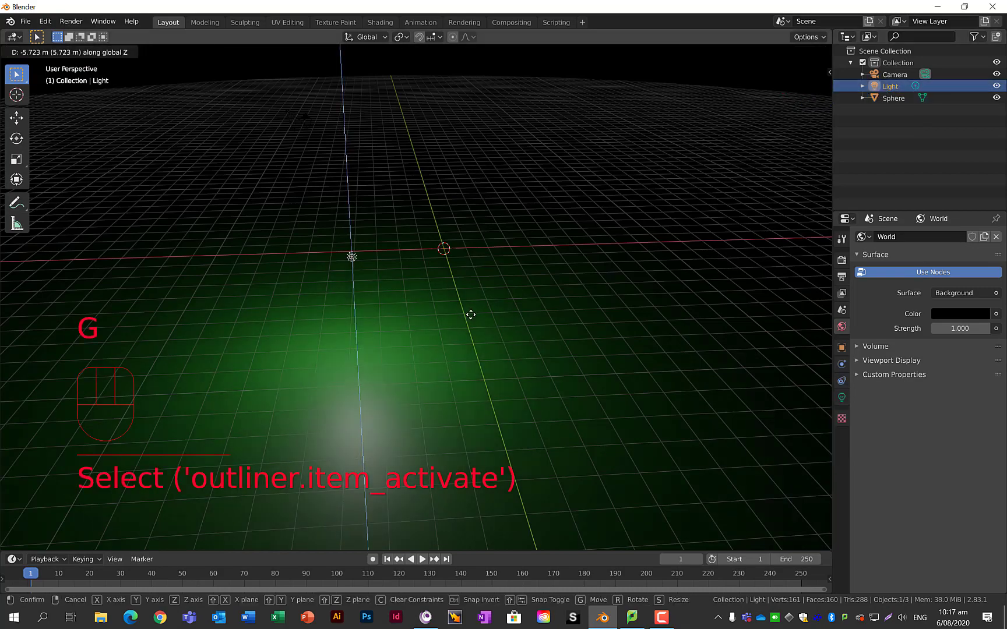
click(461, 263)
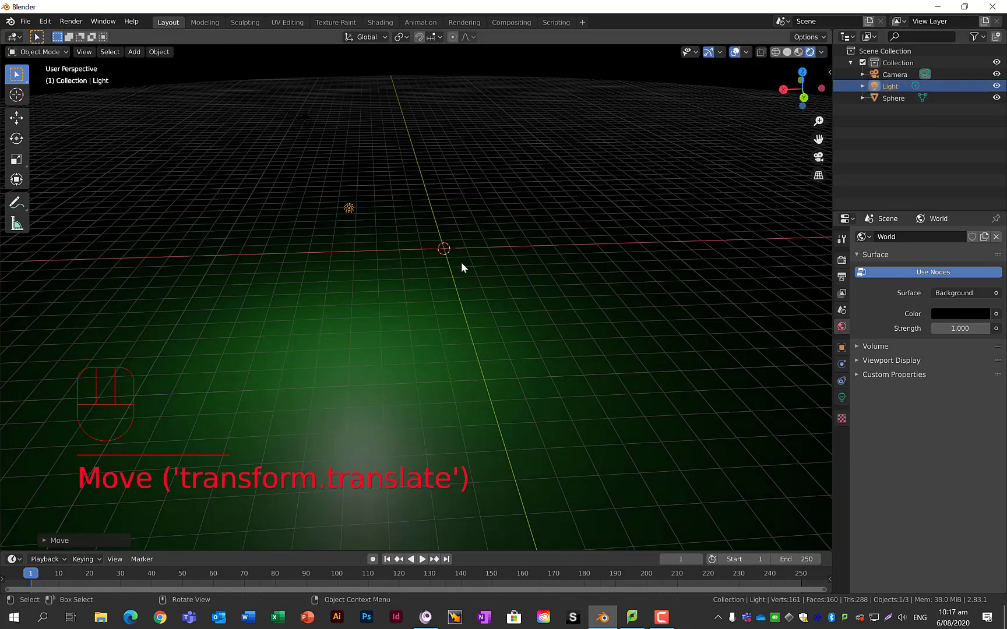
middle_drag(457, 263, 404, 328)
key(g)
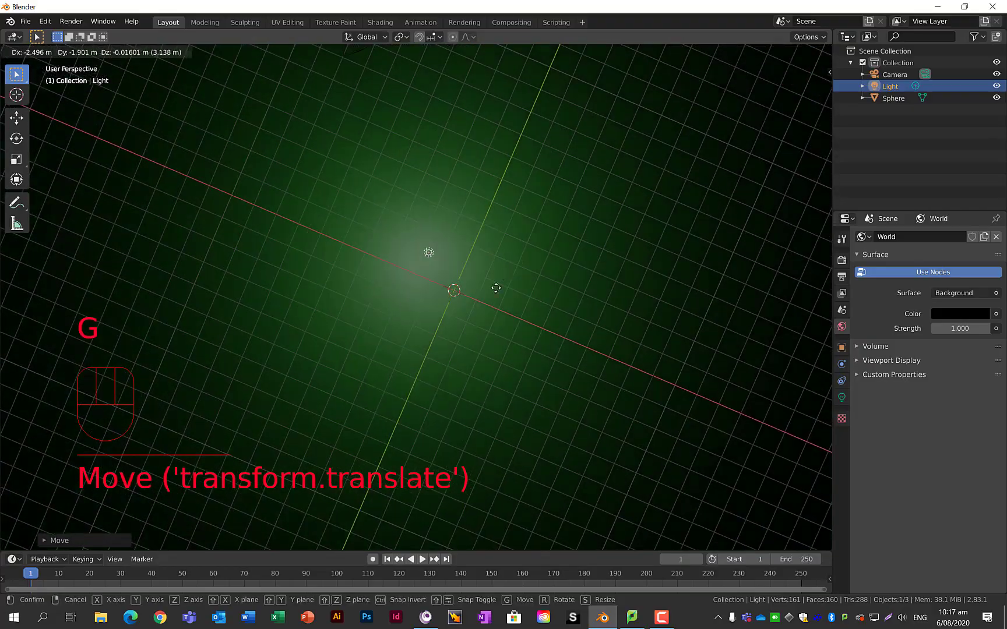
click(512, 270)
- Add a Monkey mesh at the world origin above the green ground
middle_drag(431, 286, 433, 249)
scroll(434, 249, up, 6)
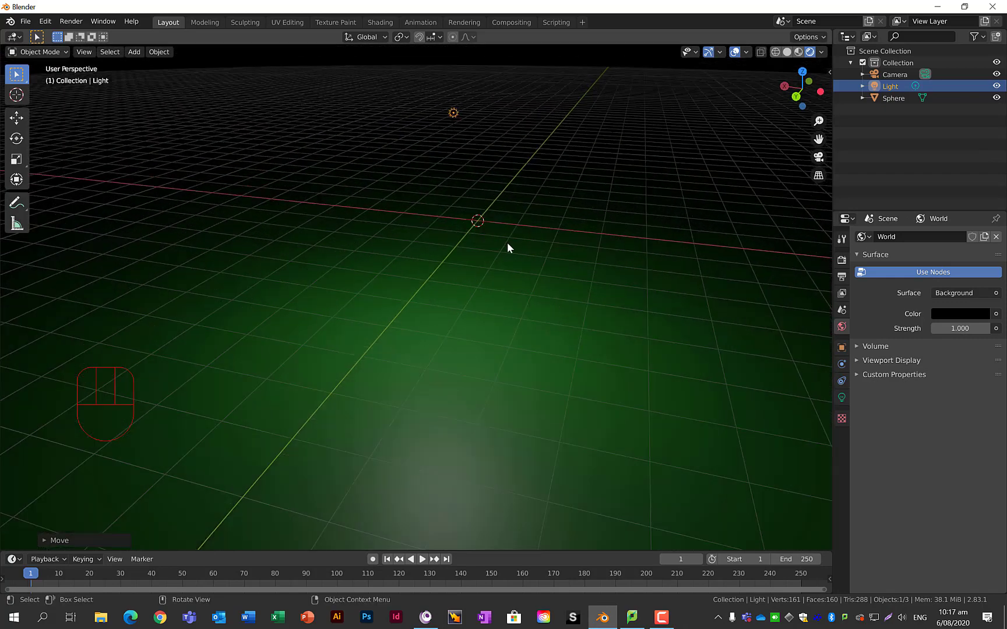
key(shift+a)
mouse_move(509, 240)
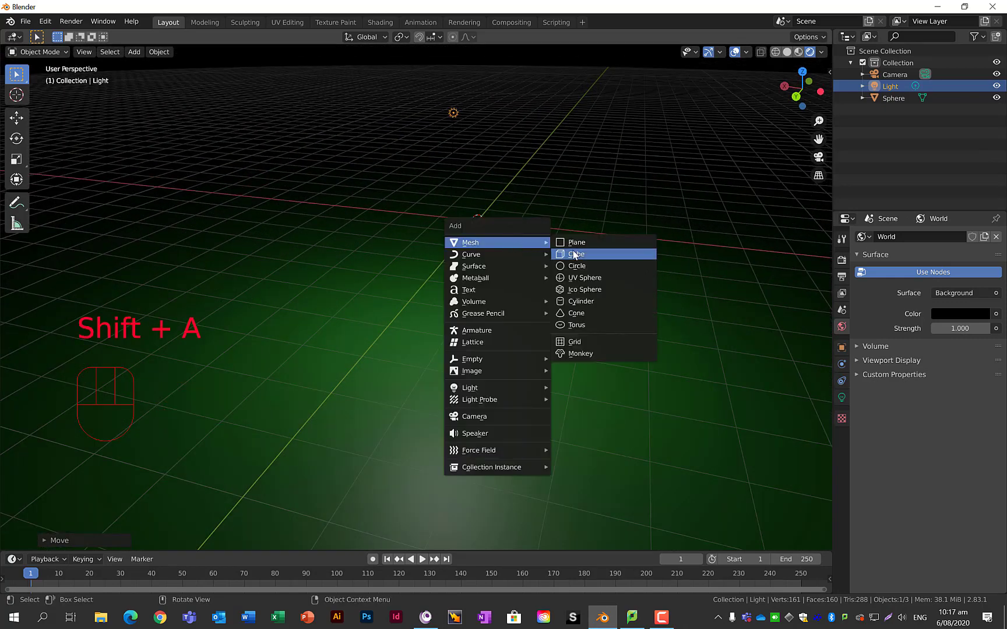
click(587, 353)
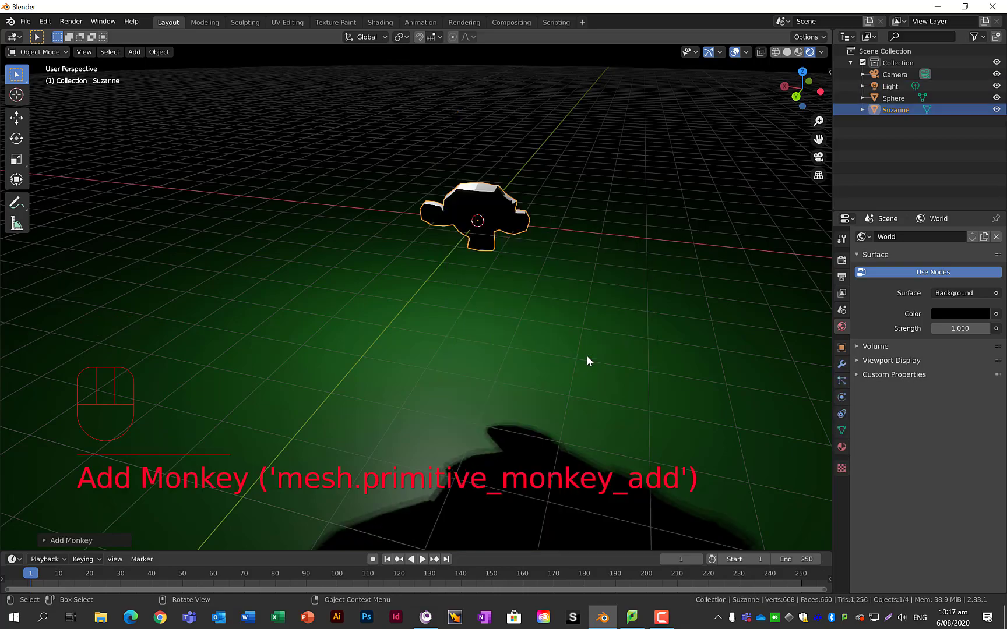
middle_drag(536, 303, 499, 243)
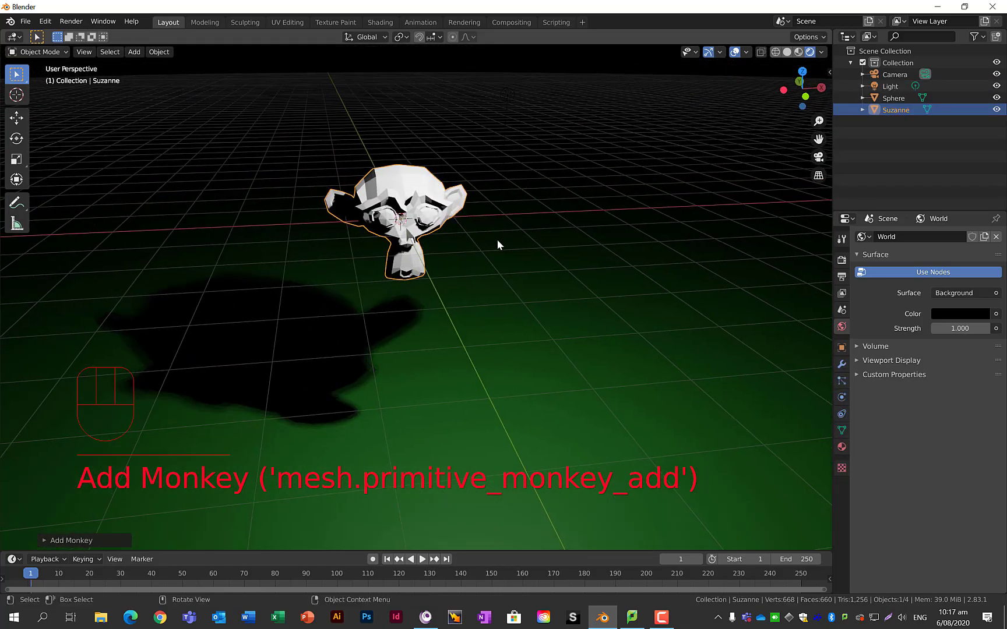
- Add a Subdivision Surface modifier to the monkey with 3 subdivisions for both viewport and render
click(842, 365)
click(883, 238)
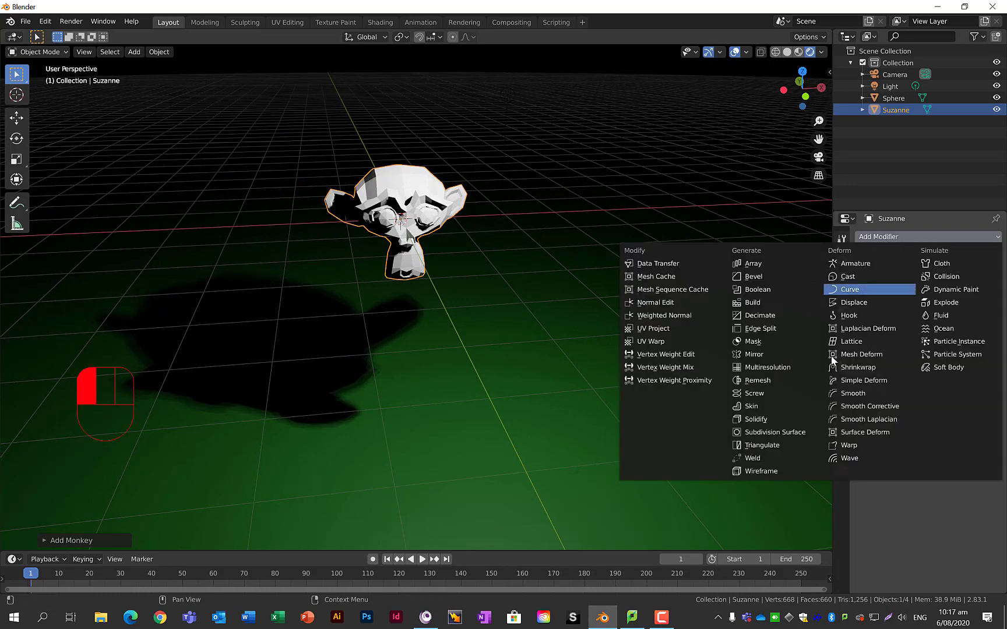
click(699, 418)
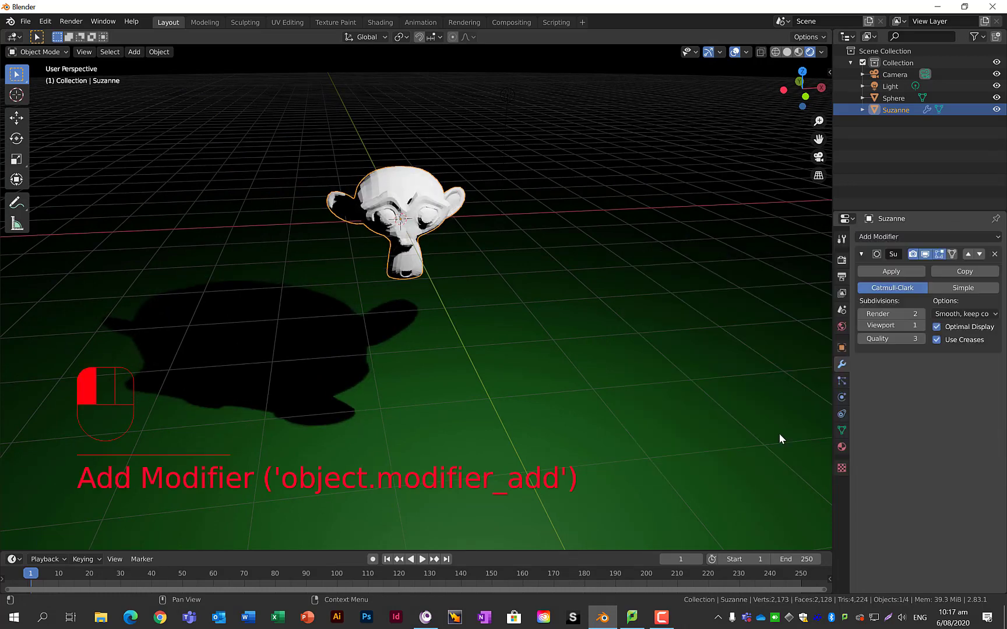
click(921, 326)
click(922, 326)
click(920, 314)
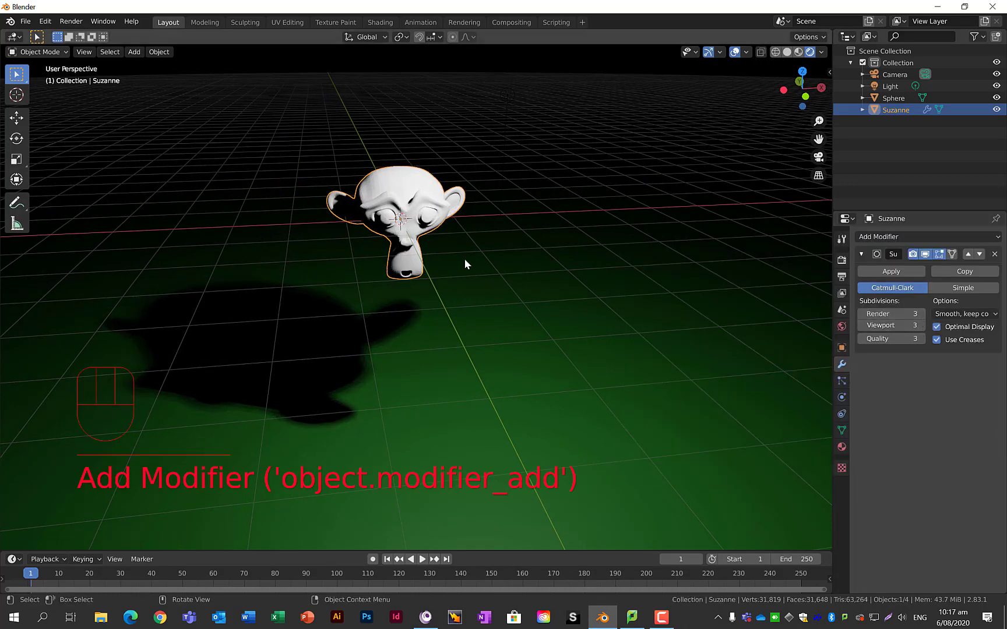
scroll(464, 258, up, 5)
mouse_move(466, 240)
shift+middle_down()
mouse_move(512, 359)
mouse_move(465, 251)
shift+middle_up()
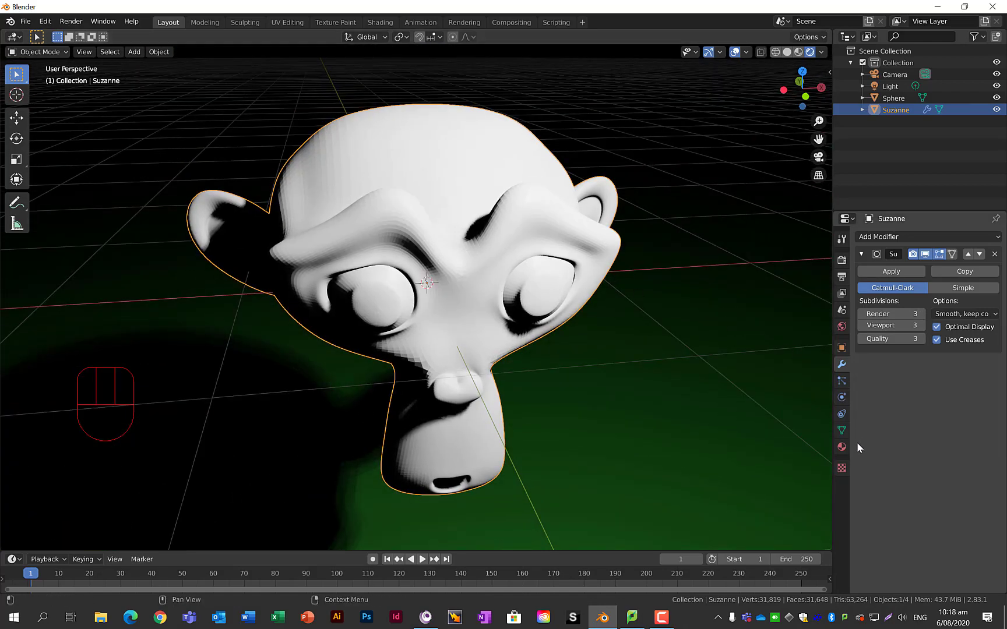
- Create a new material for the monkey and name it Yellow Monkey
click(842, 446)
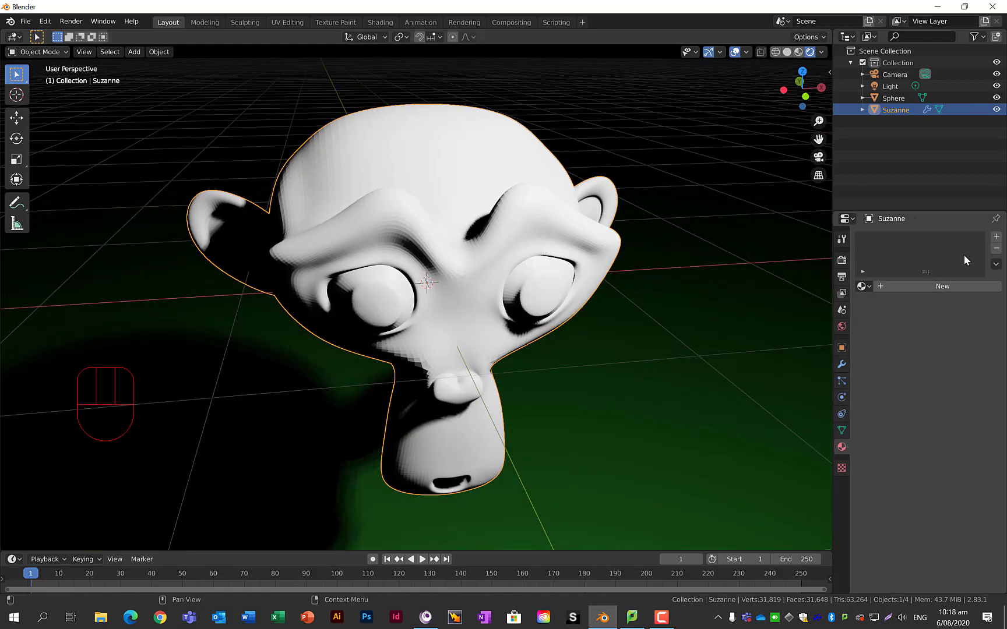
click(997, 236)
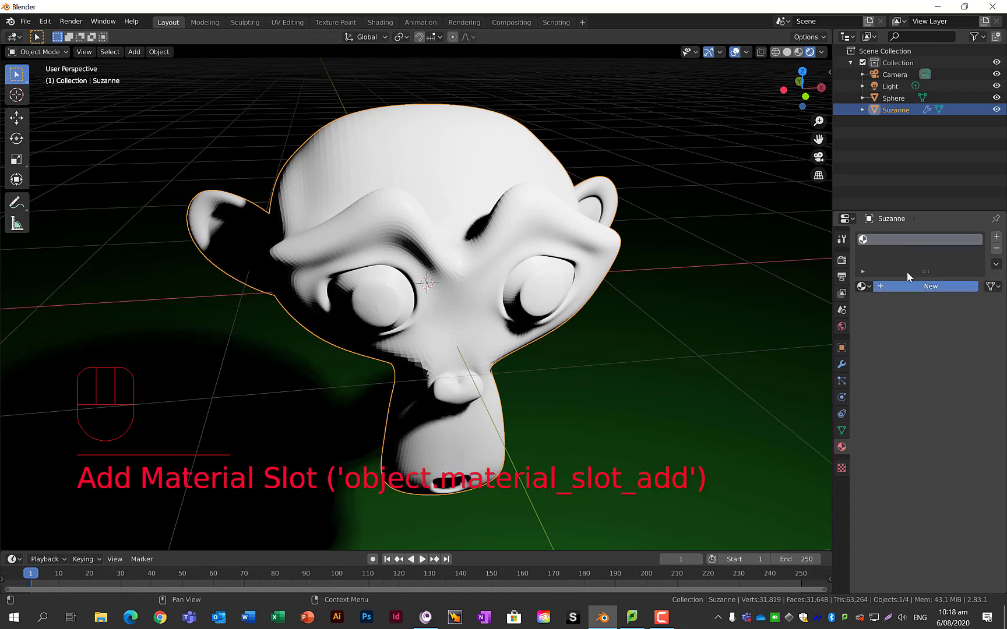
click(909, 286)
double_click(898, 238)
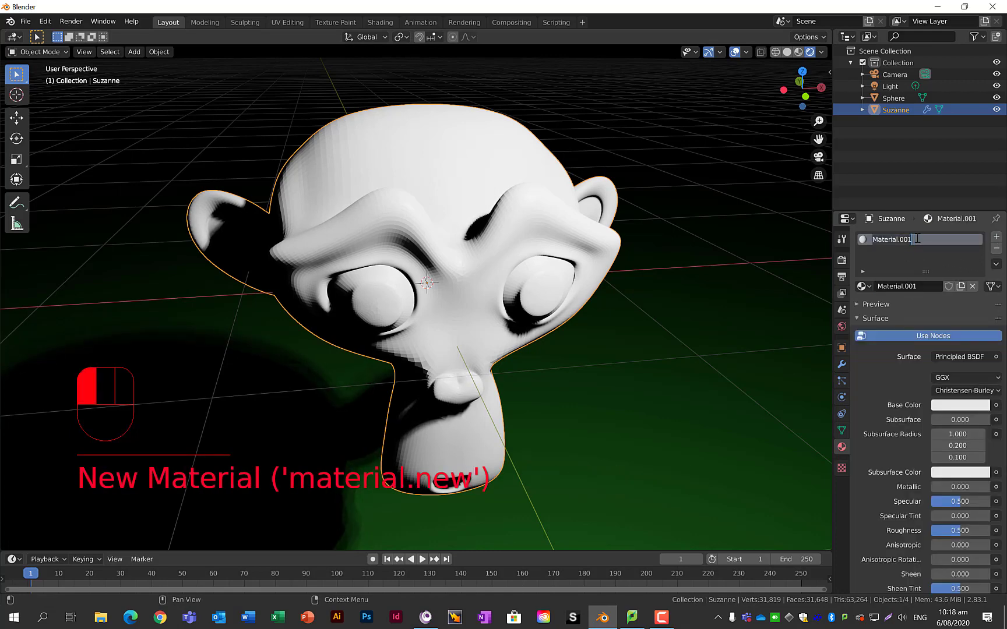
text(Yello)
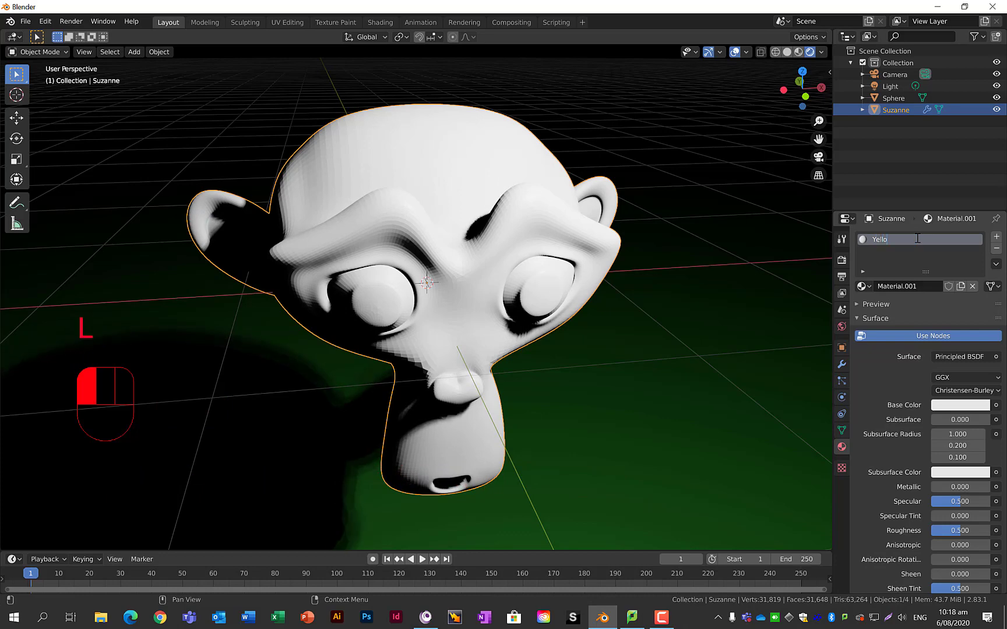
text(w Monkey)
key(Return)
- Set the monkey material's base color to a darkened yellow with hue about 0.152 and saturation about 0.734
click(944, 406)
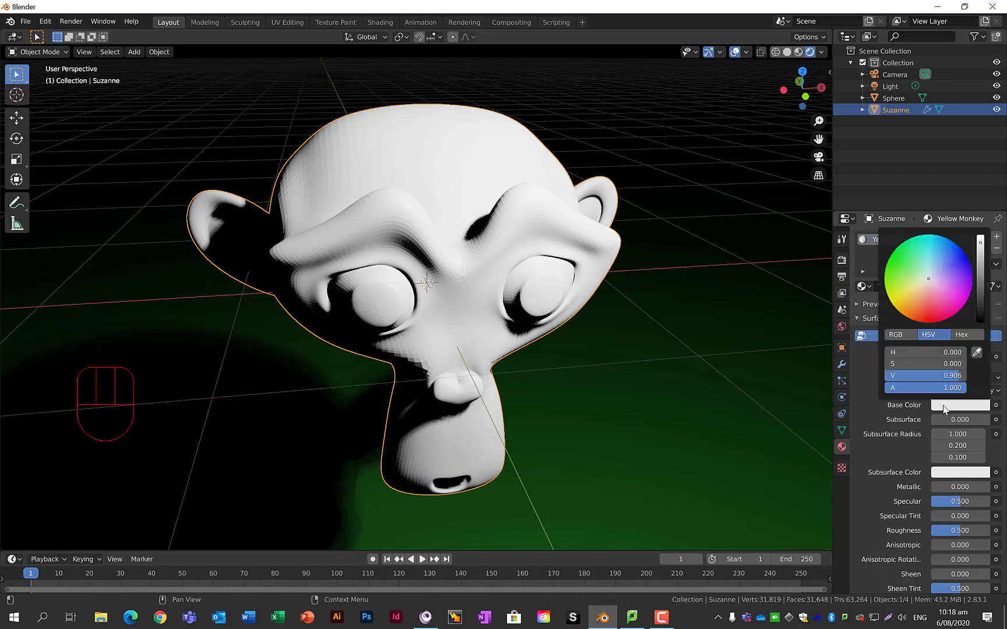
drag(921, 292, 902, 297)
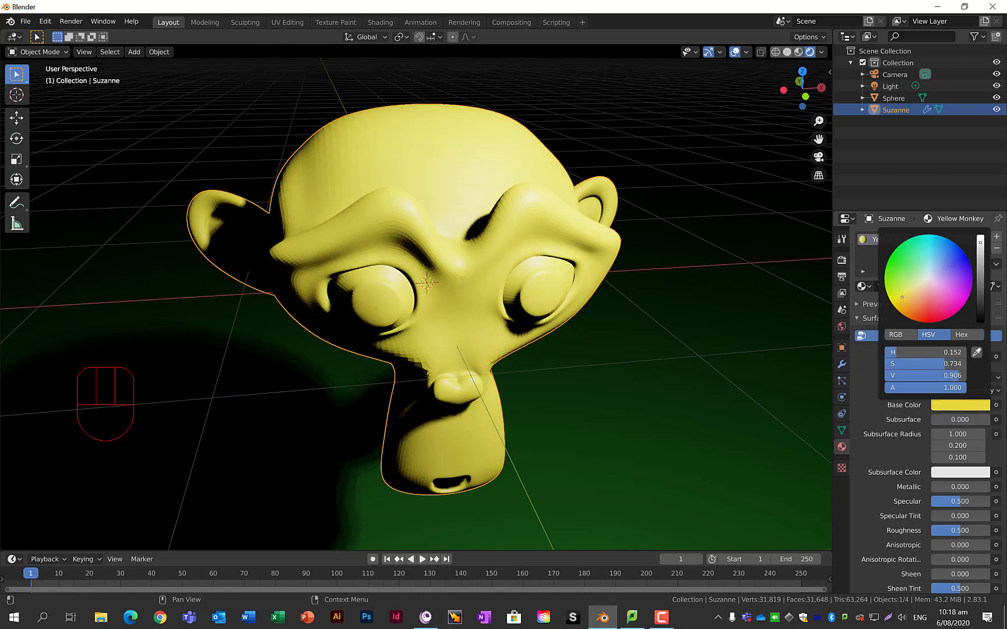
drag(981, 245, 981, 283)
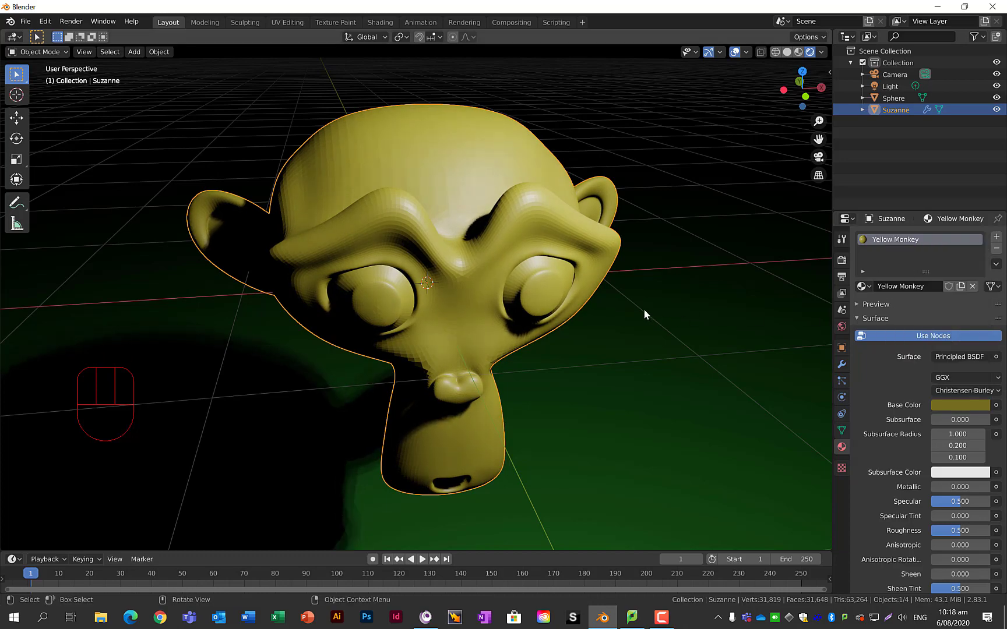
scroll(635, 311, down, 5)
middle_drag(609, 299, 495, 359)
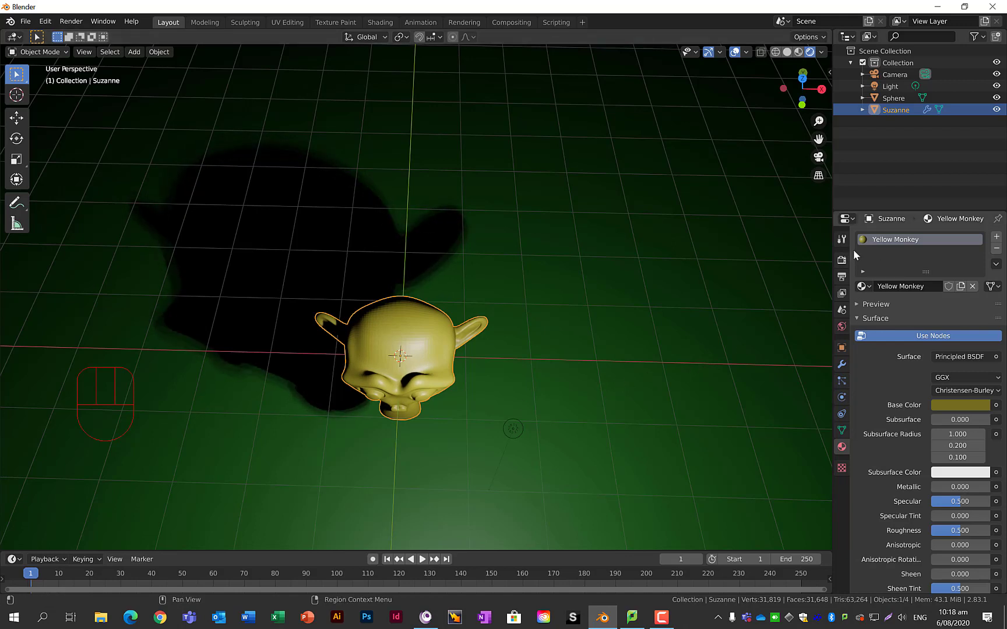
- Set the scene's render engine to Cycles and inspect the monkey's shading up close
click(842, 260)
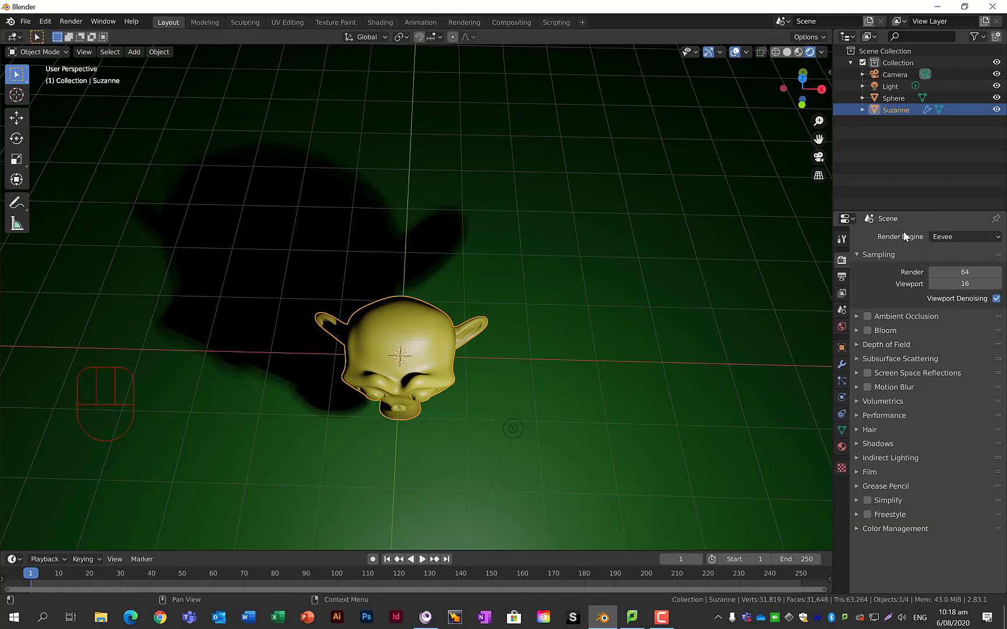
middle_drag(525, 377, 513, 304)
scroll(408, 277, up, 2)
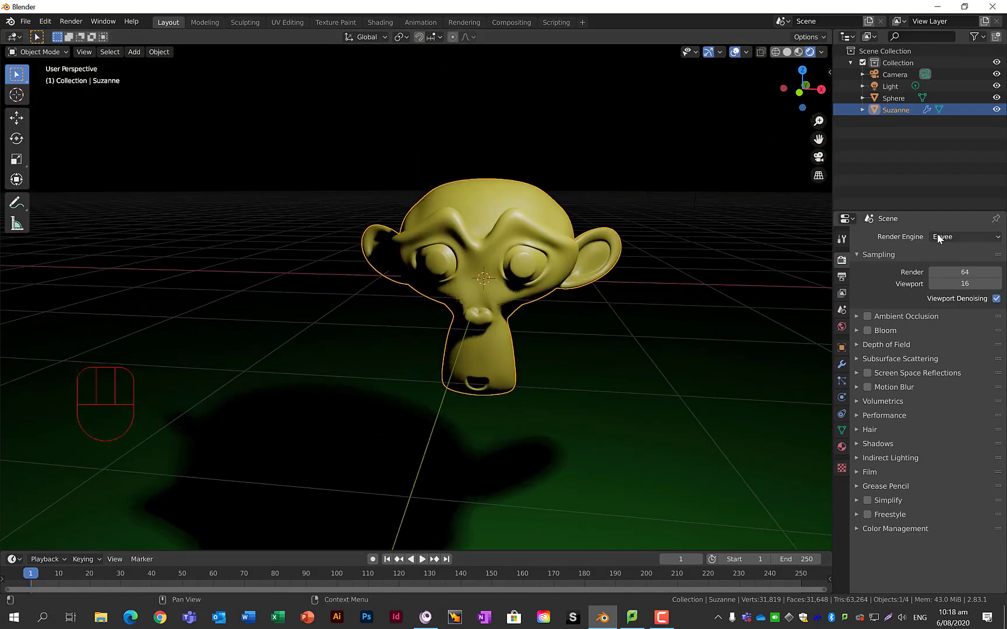
drag(937, 234, 948, 281)
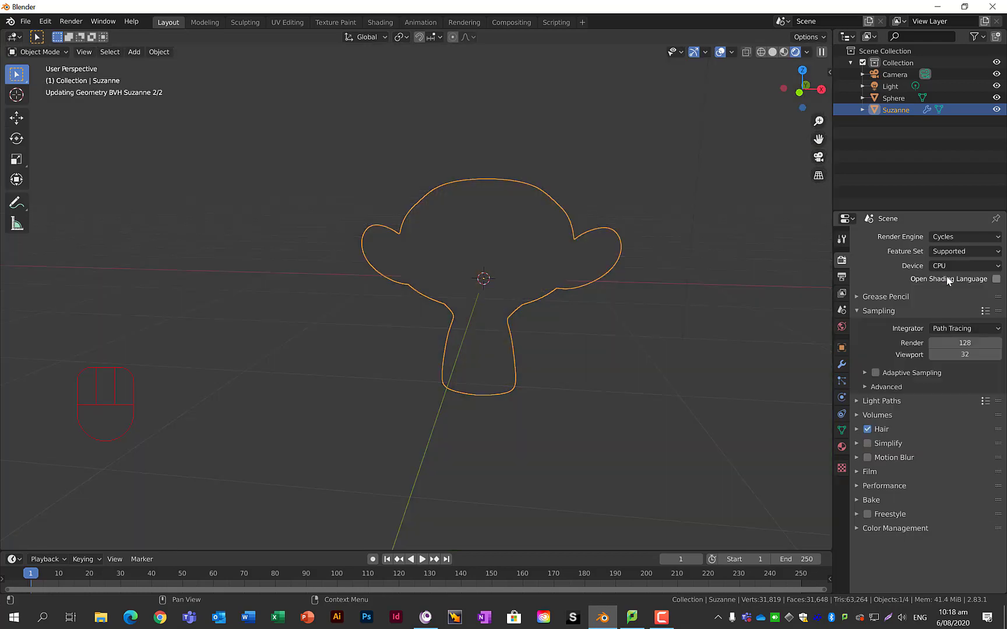
scroll(520, 277, up, 6)
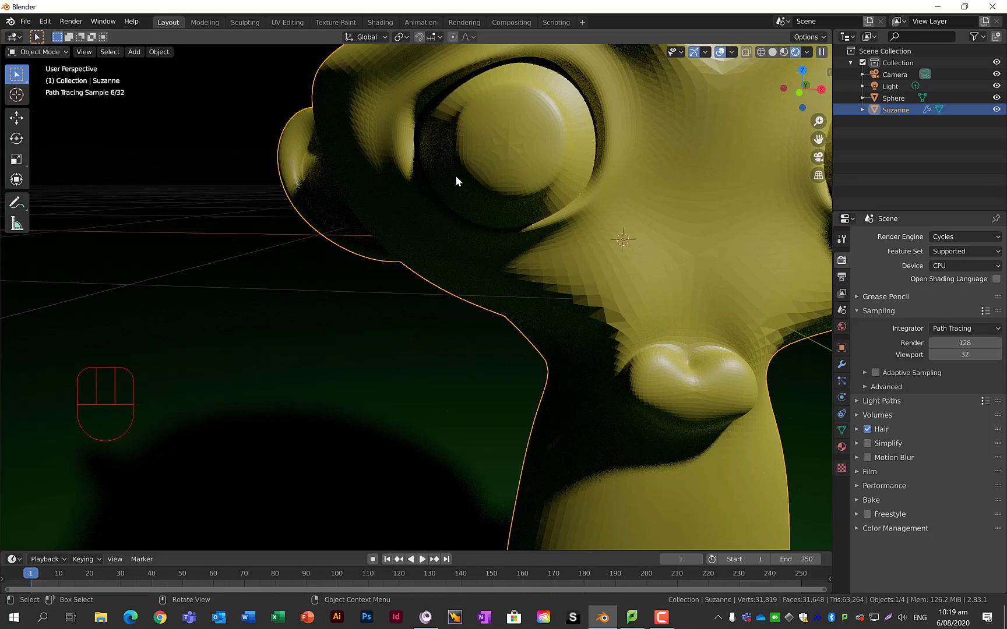
scroll(456, 176, down, 5)
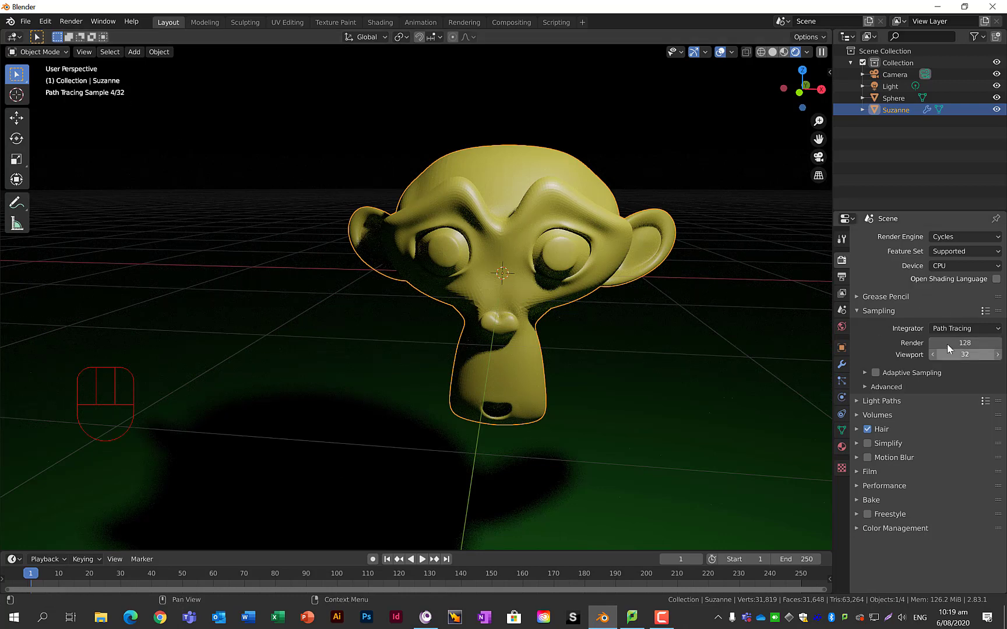
- Review the output settings, then enable Denoising for the view layer and check its options
click(841, 261)
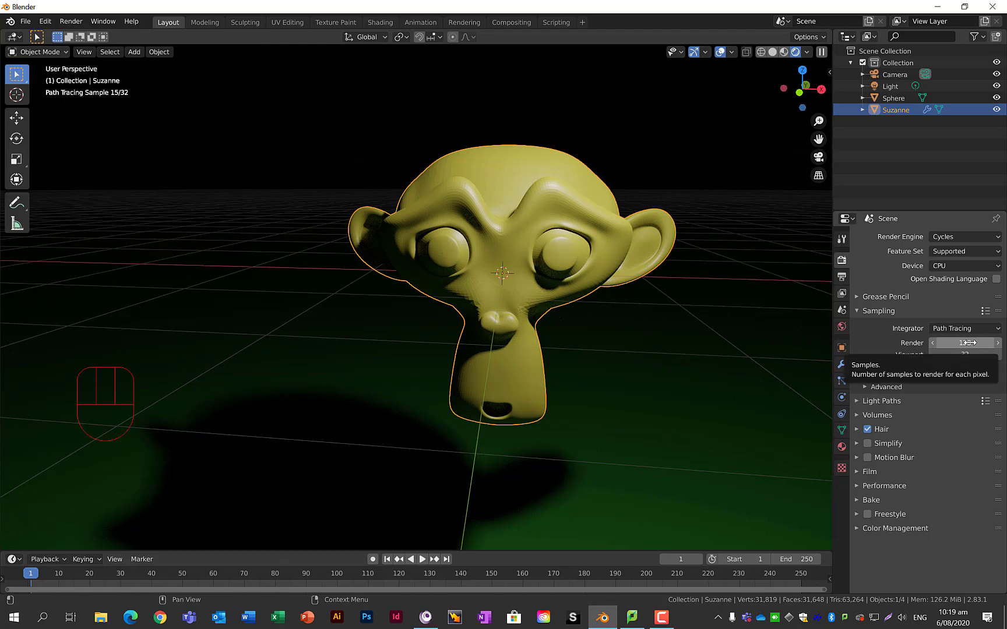
click(842, 278)
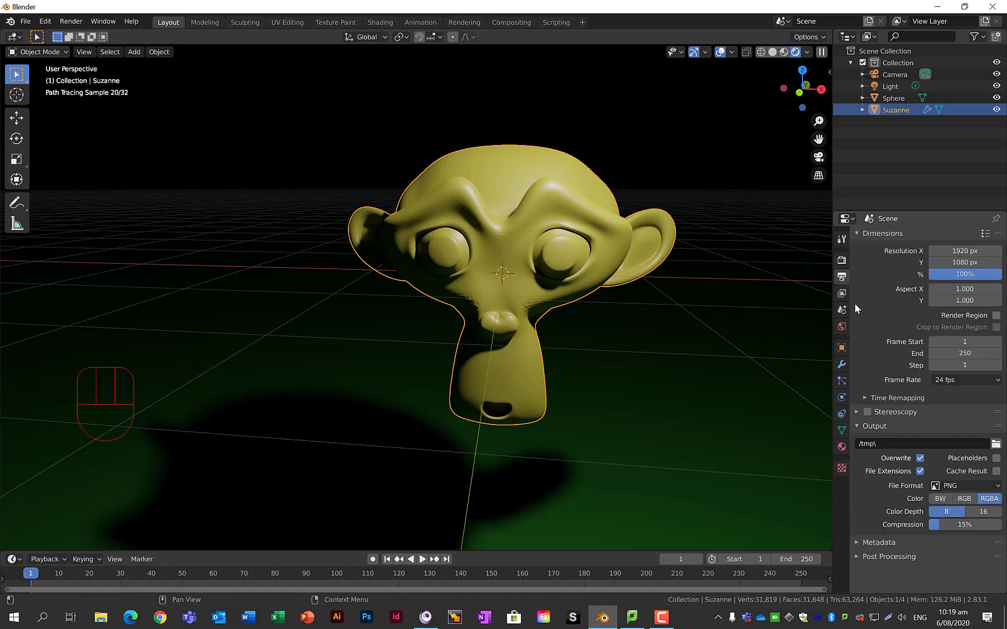
click(855, 555)
scroll(881, 522, down, 1)
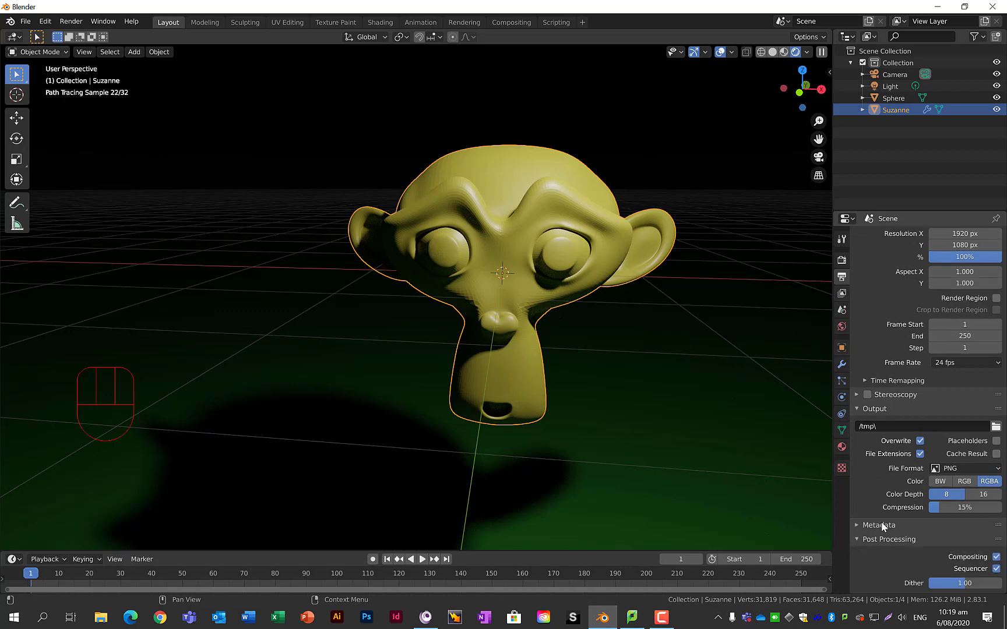
click(842, 294)
scroll(857, 354, down, 4)
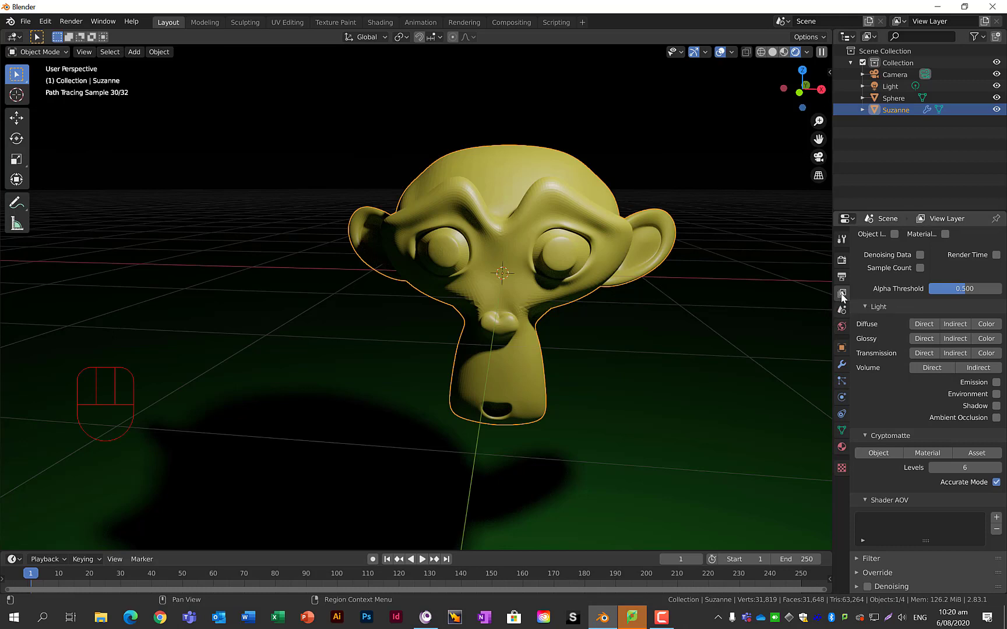
click(868, 587)
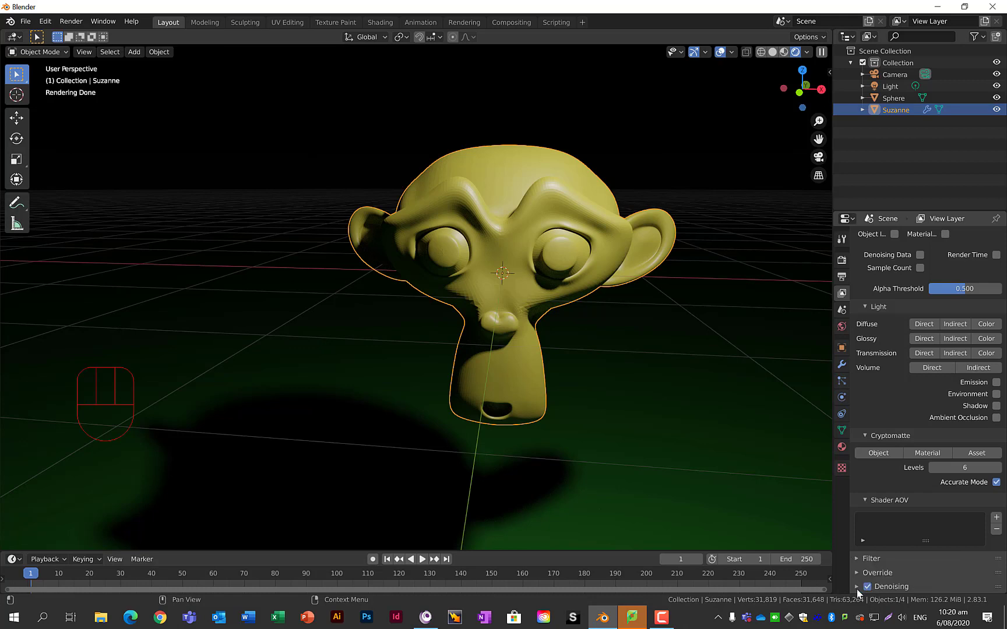
click(858, 588)
scroll(880, 542, down, 4)
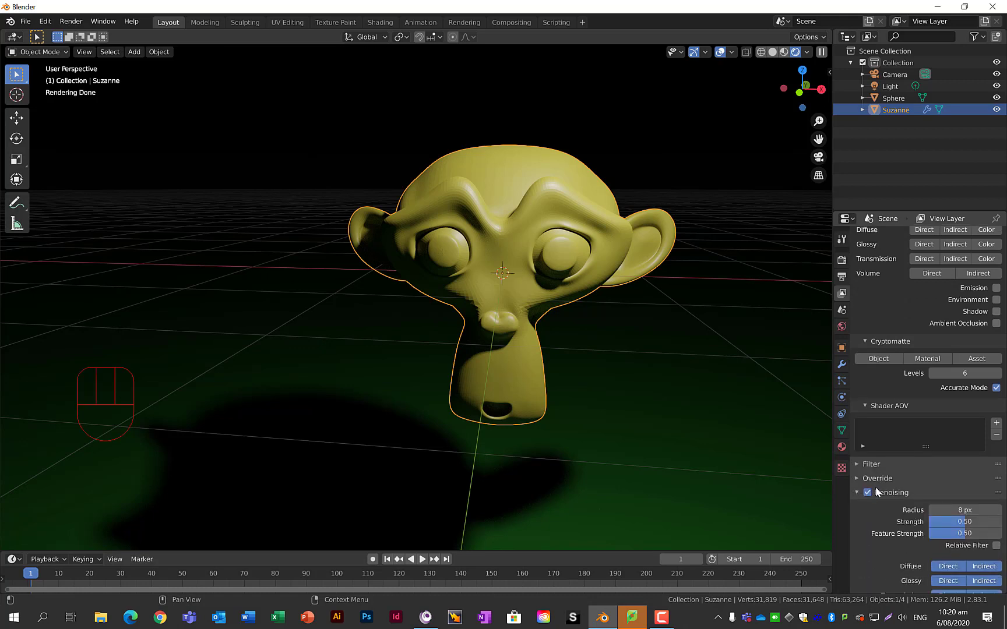
scroll(874, 483, down, 1)
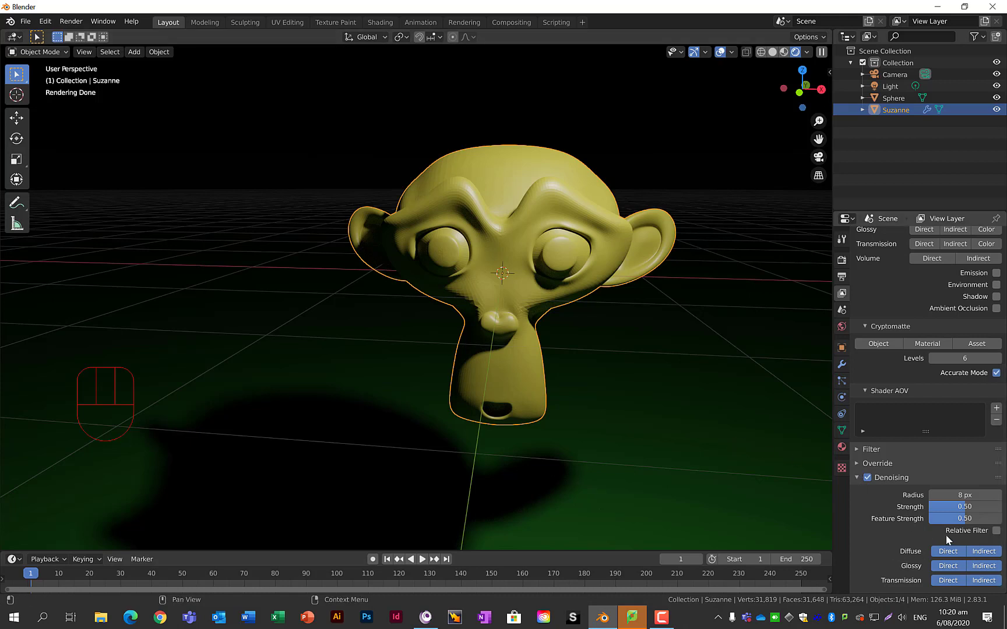
scroll(904, 428, up, 8)
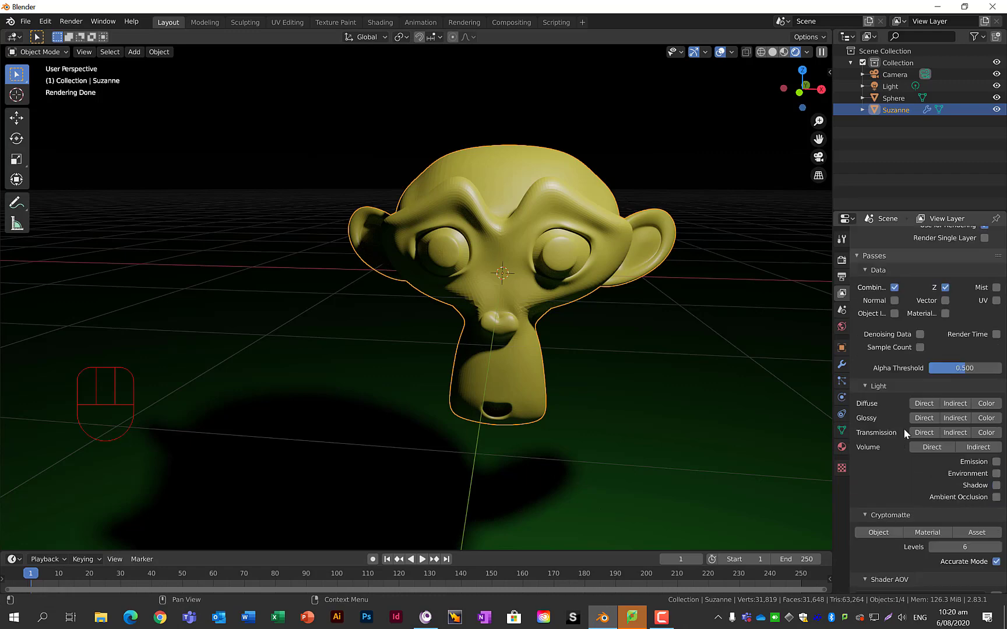
click(842, 259)
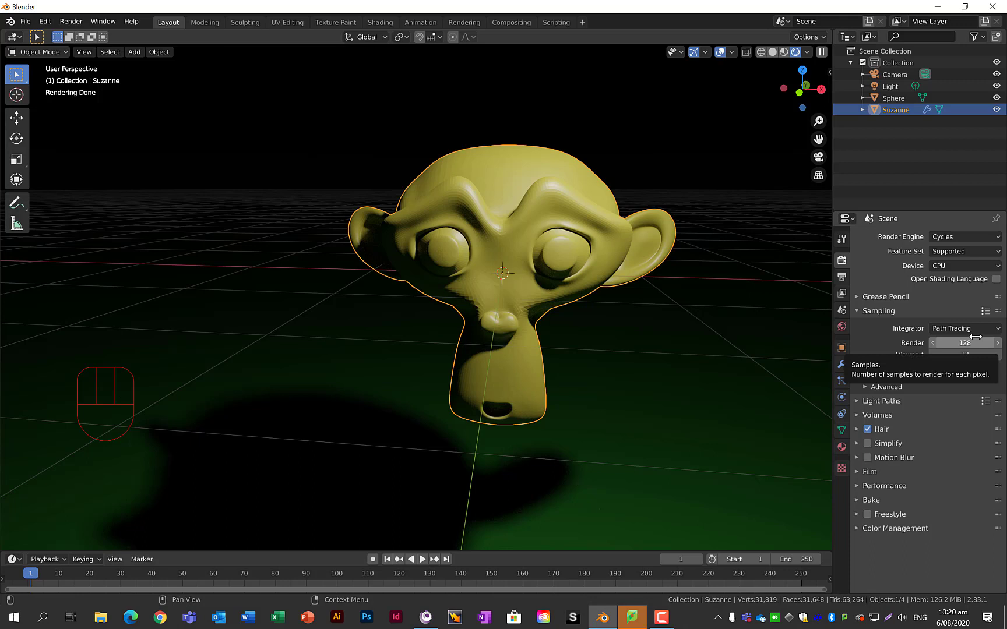
- Select the camera and try moving it freely above the ground near the monkey
scroll(544, 334, down, 4)
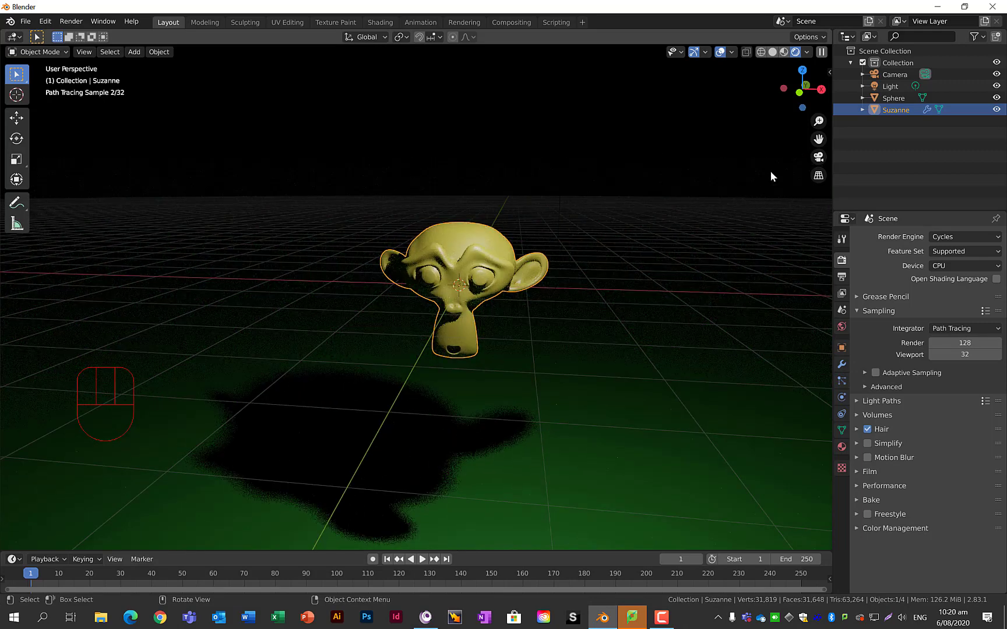
scroll(512, 272, down, 5)
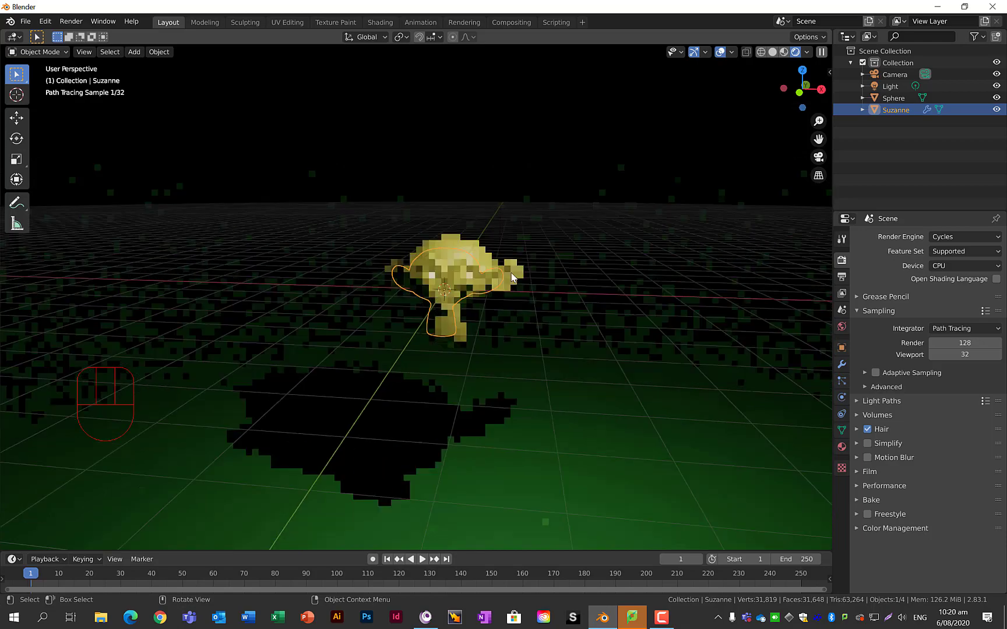
mouse_move(500, 272)
middle_down()
mouse_move(485, 270)
mouse_move(498, 275)
middle_up()
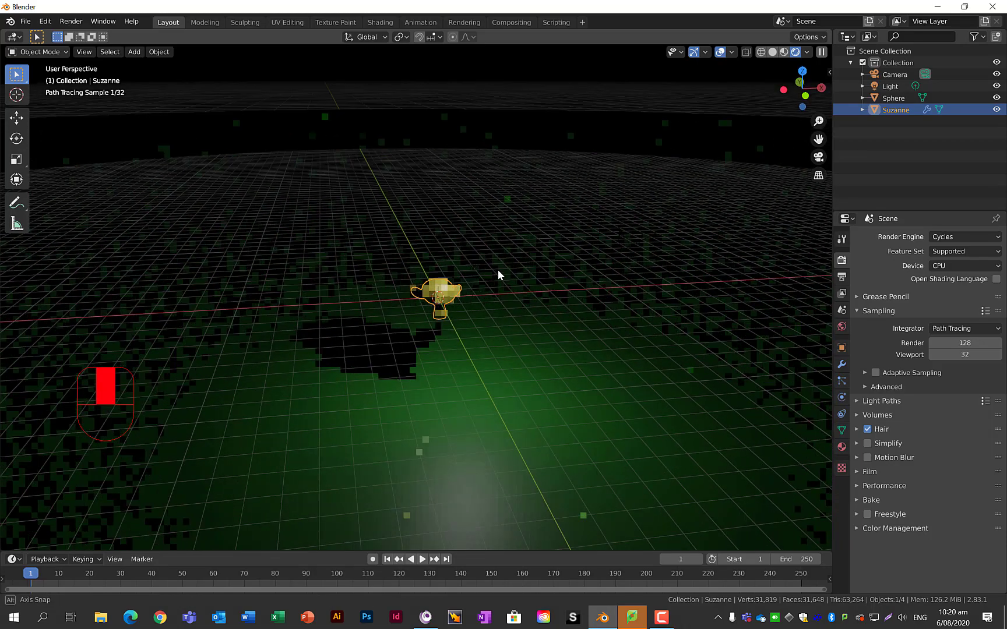
click(895, 75)
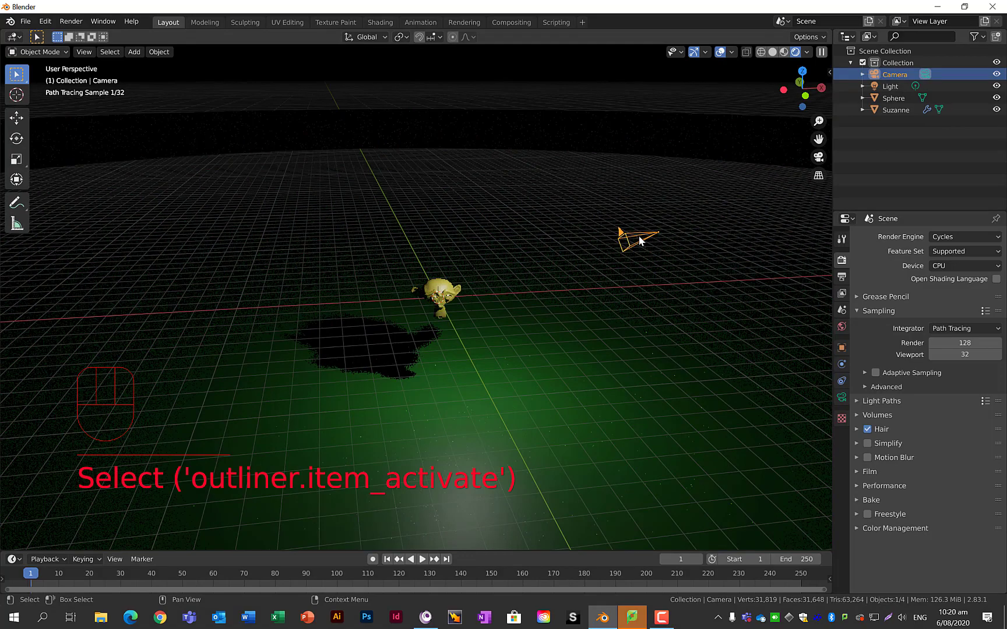
middle_drag(640, 244, 473, 360)
key(g)
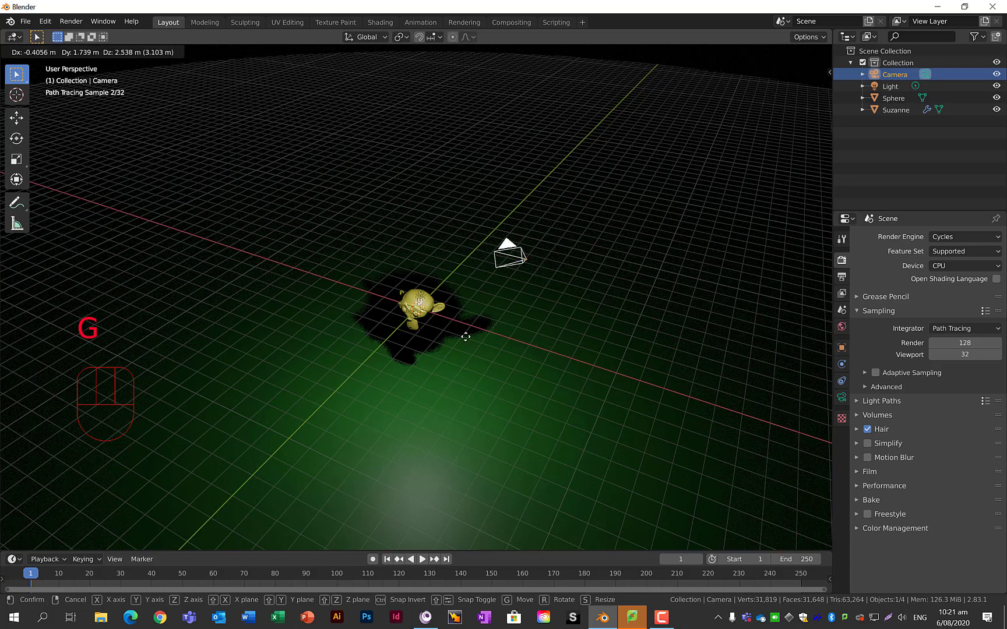
click(525, 329)
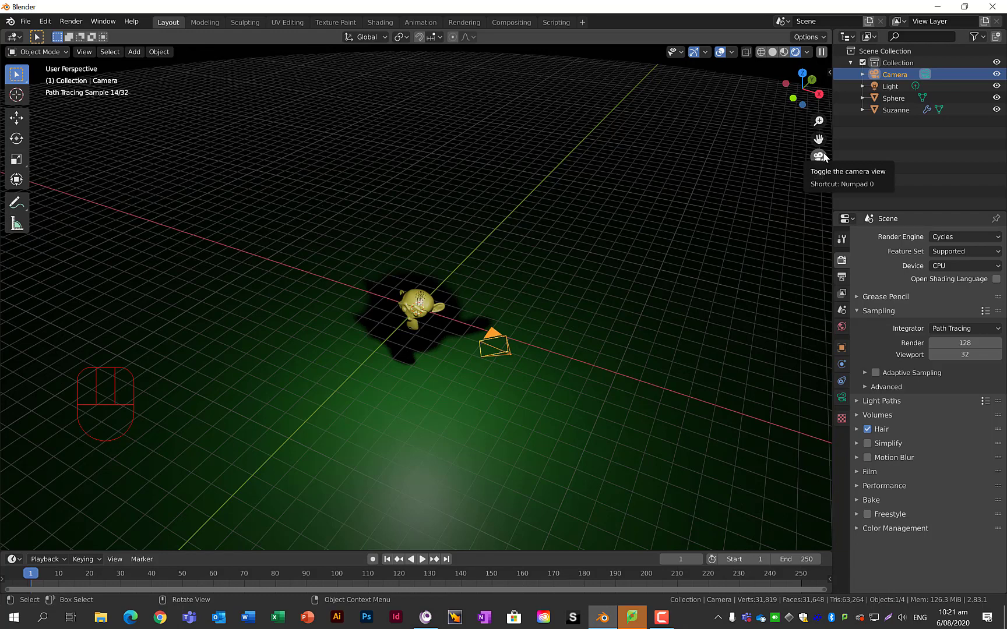
- Look through the camera and turn on Lock Camera to View
click(821, 156)
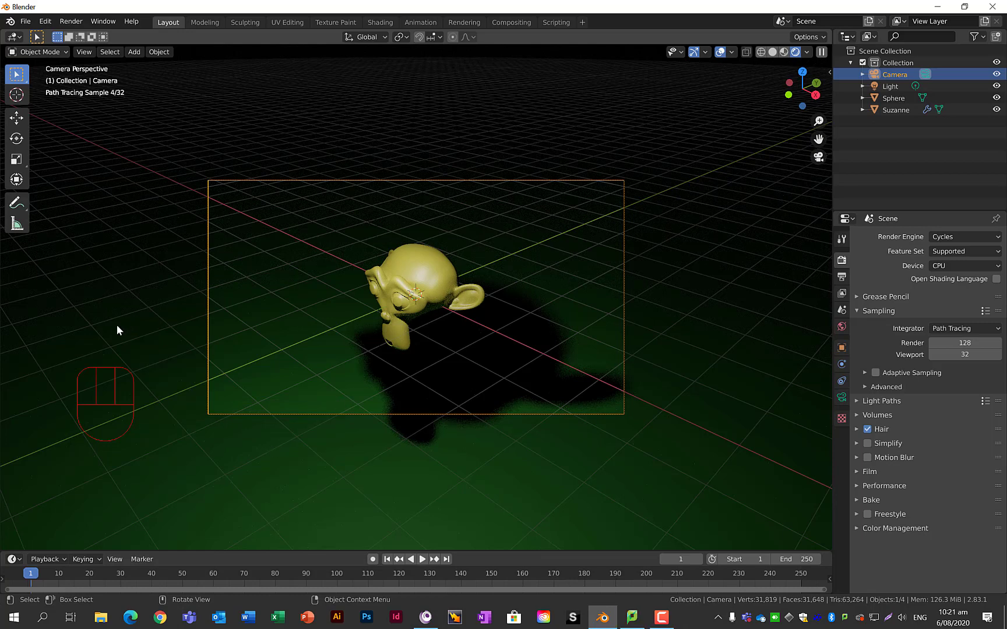
key(n)
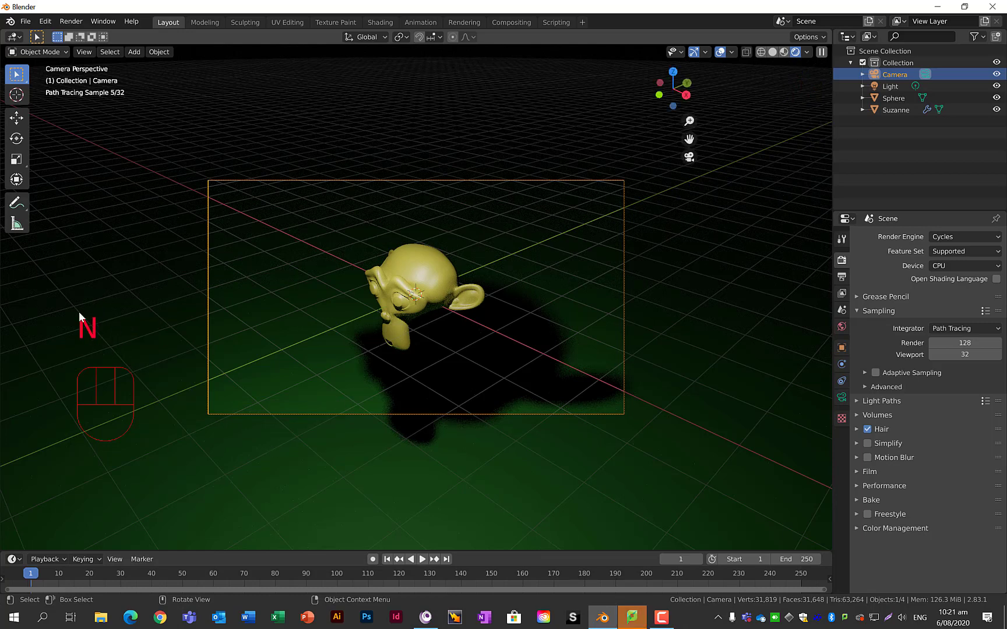
key(n)
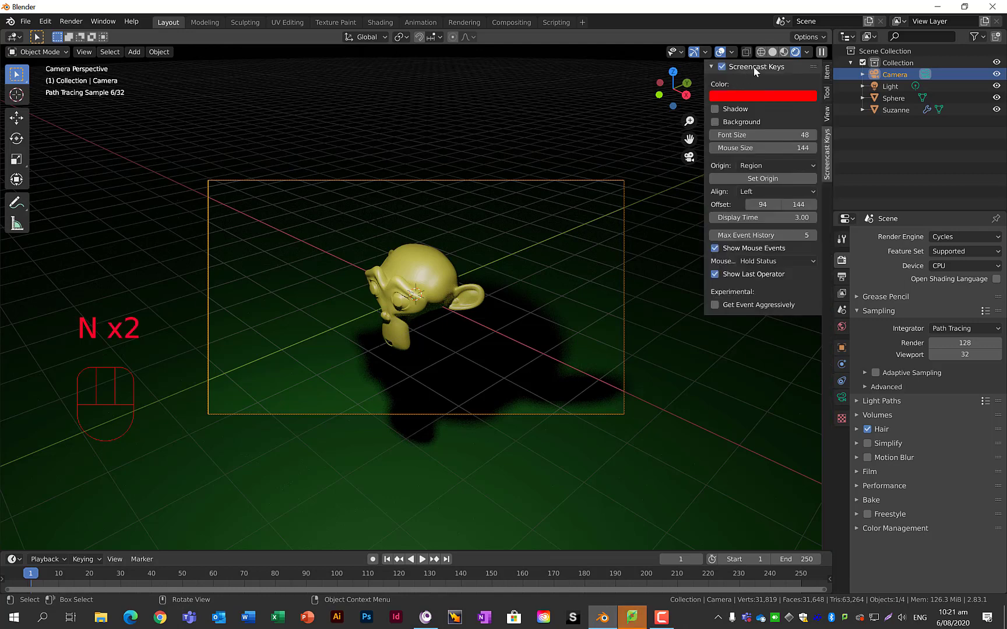
key(n)
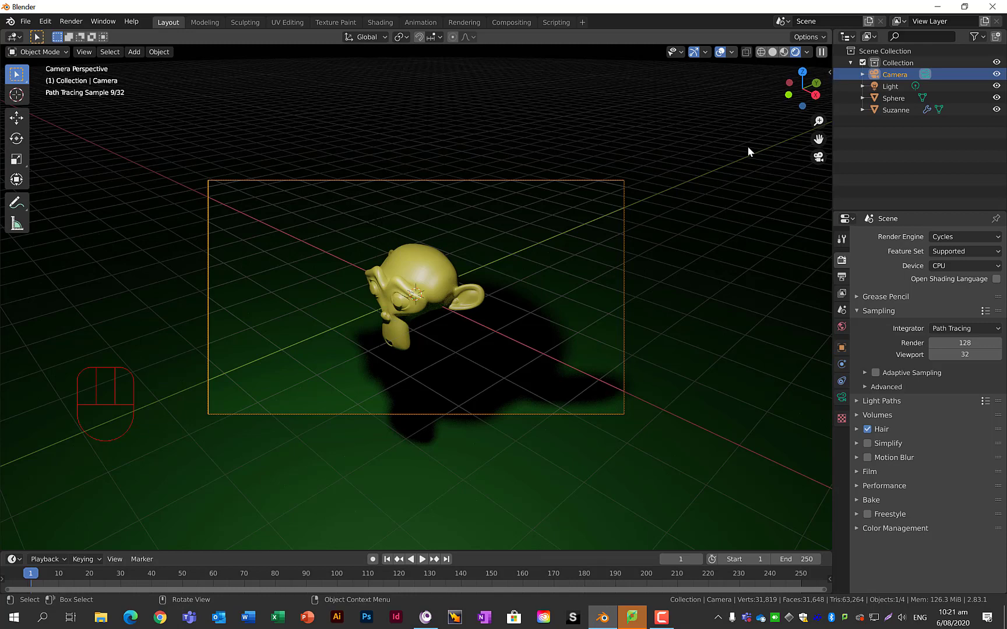
key(n)
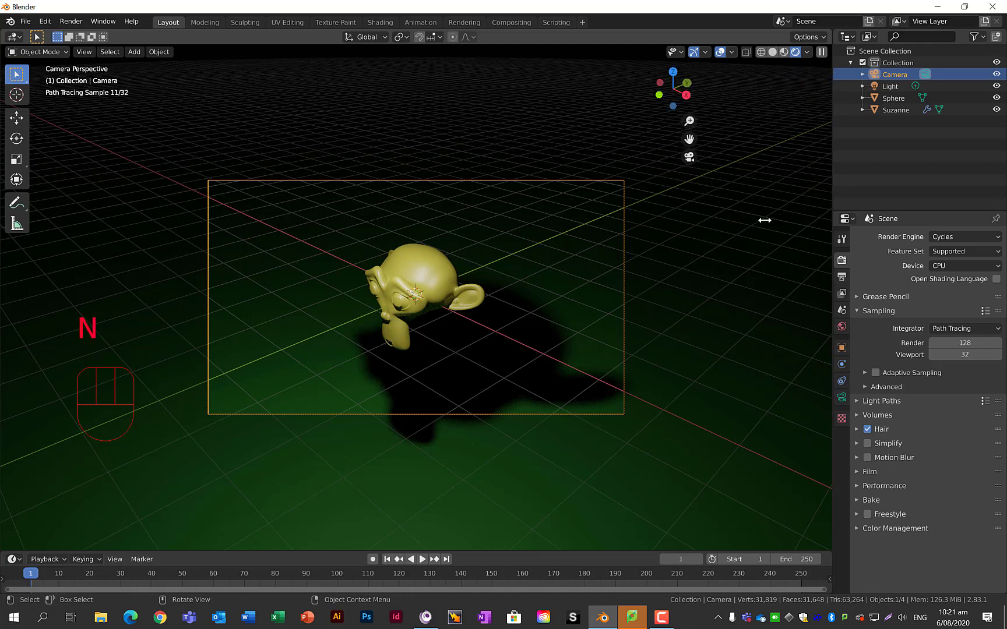
click(769, 171)
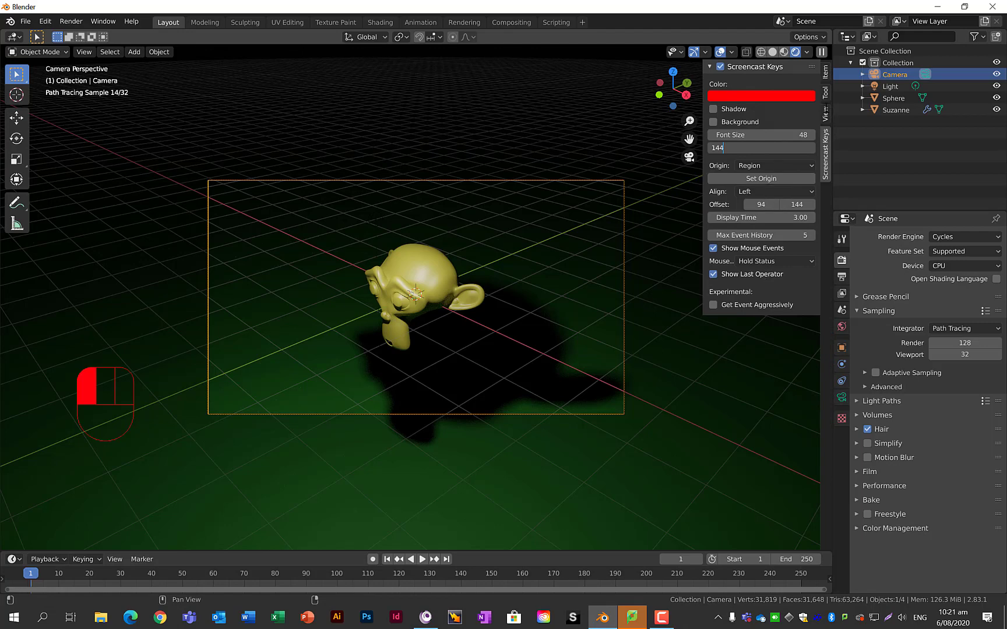
key(Return)
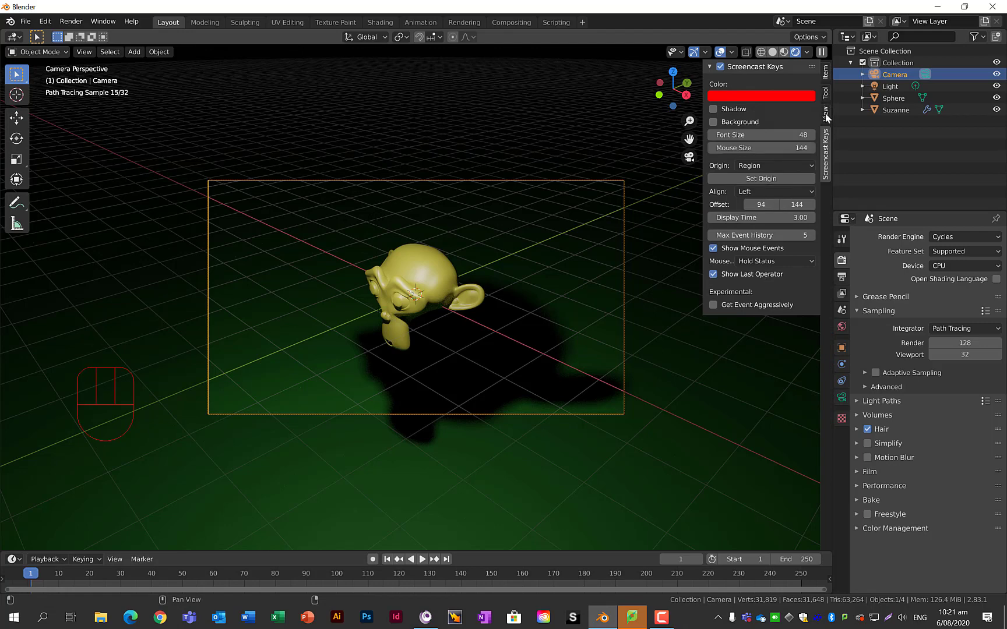
click(826, 115)
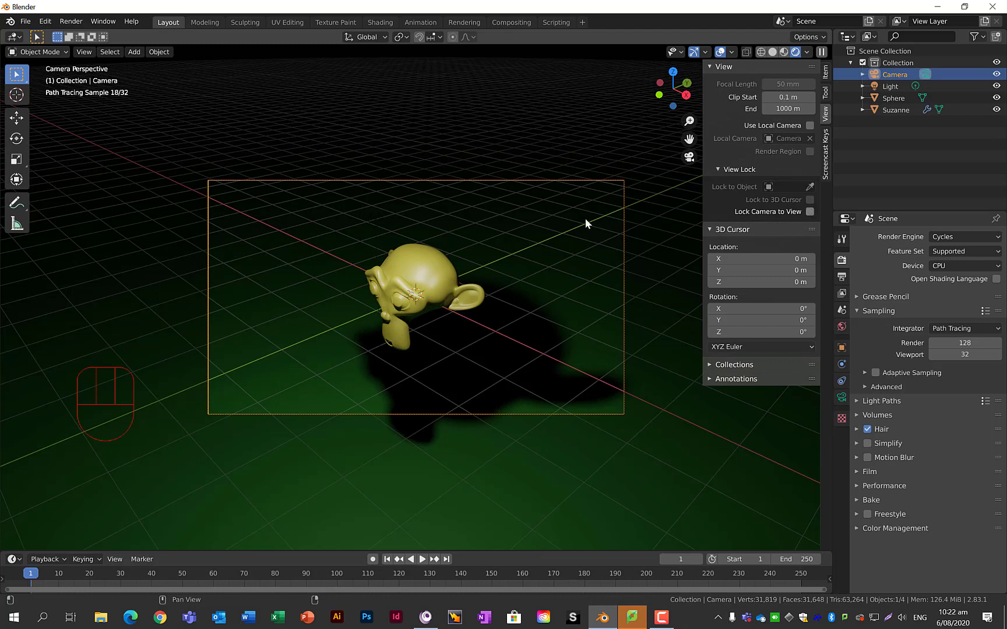
click(808, 211)
click(742, 211)
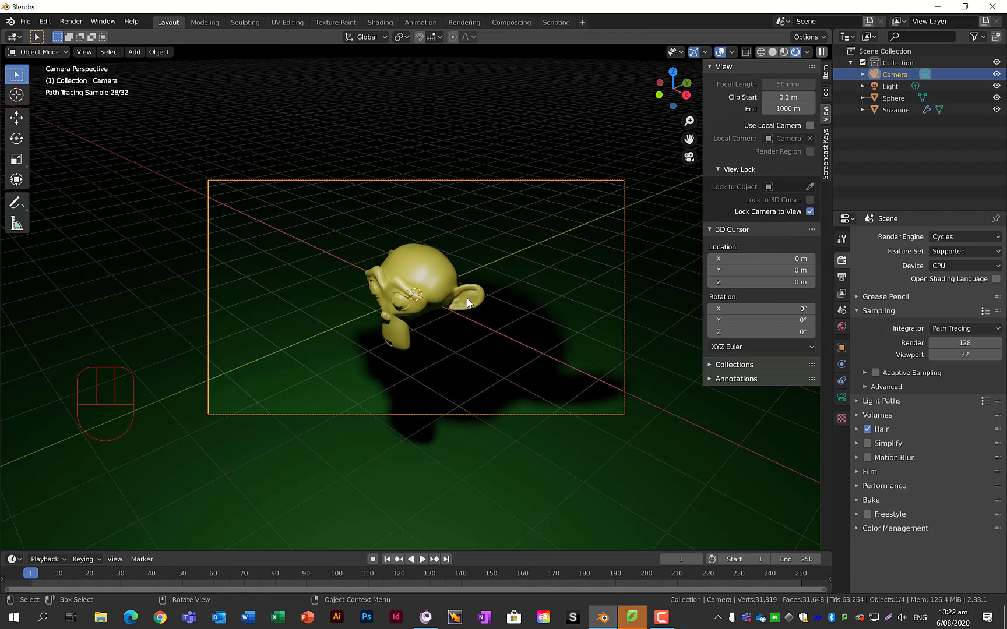
- Reframe the camera closer to the monkey and more toward its face, and turn off Lock Camera to View
scroll(467, 298, up, 2)
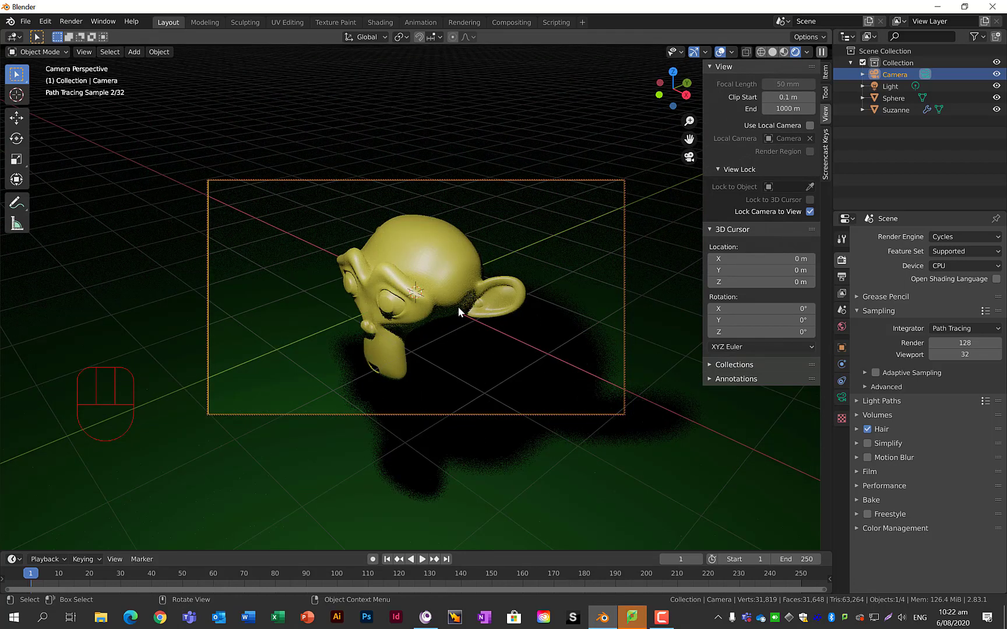
middle_drag(473, 303, 412, 326)
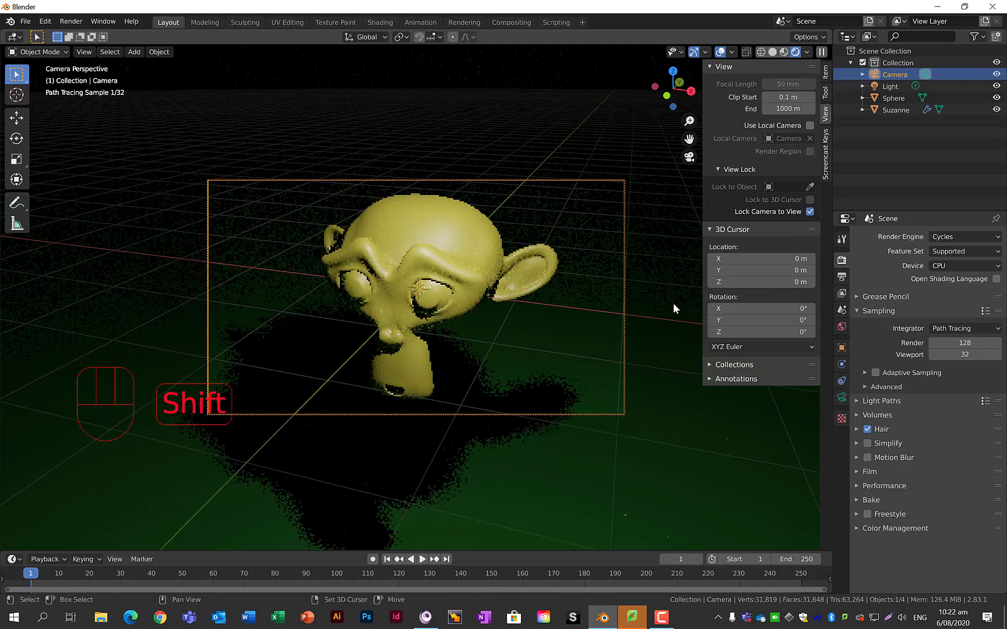
click(810, 212)
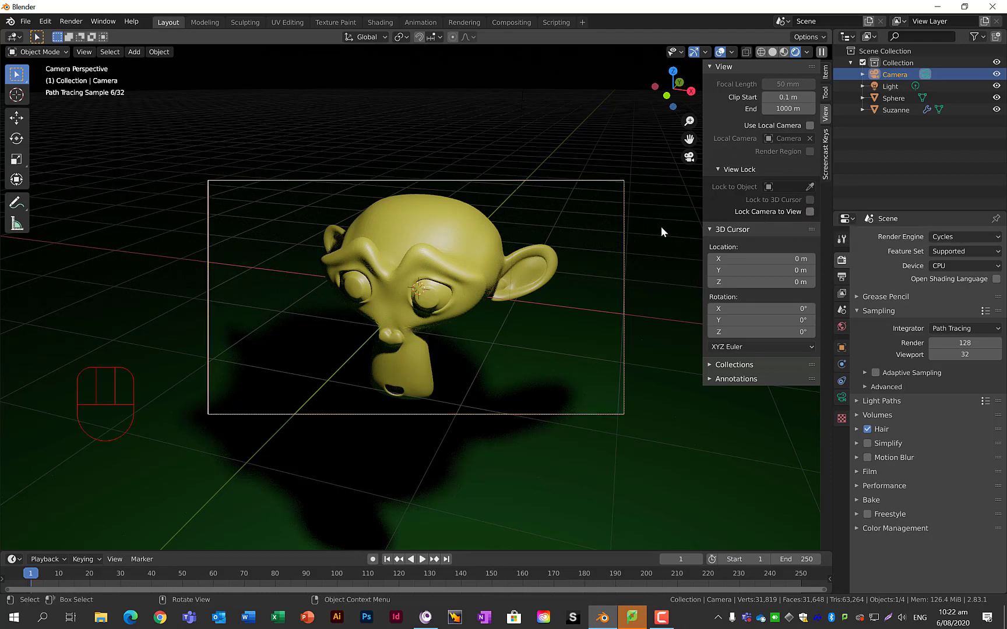
key(n)
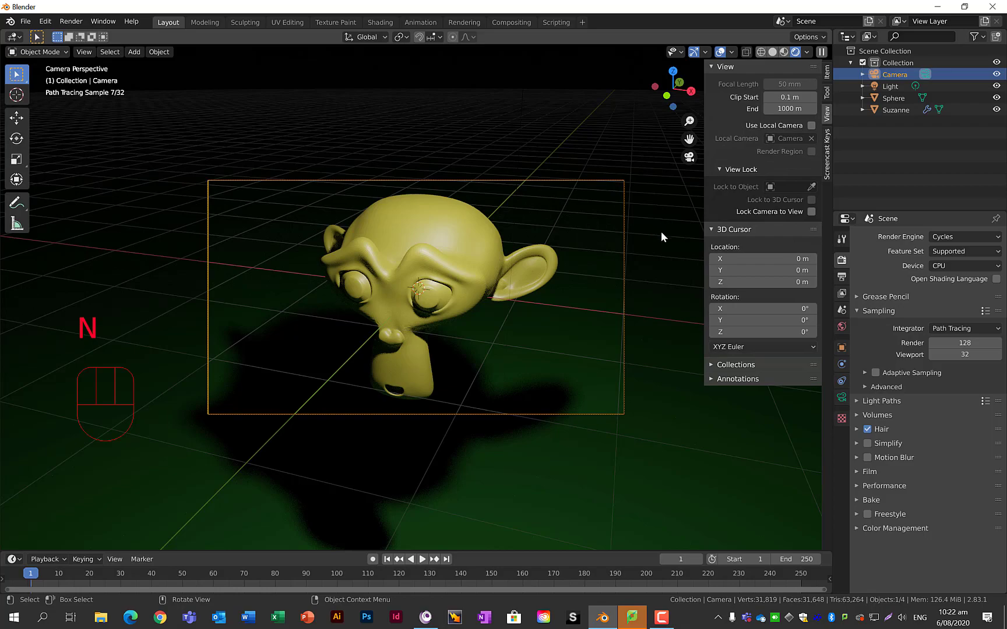
- Switch the viewport to Solid shading and view the monkey and camera from directly above
click(661, 231)
middle_drag(661, 232, 577, 273)
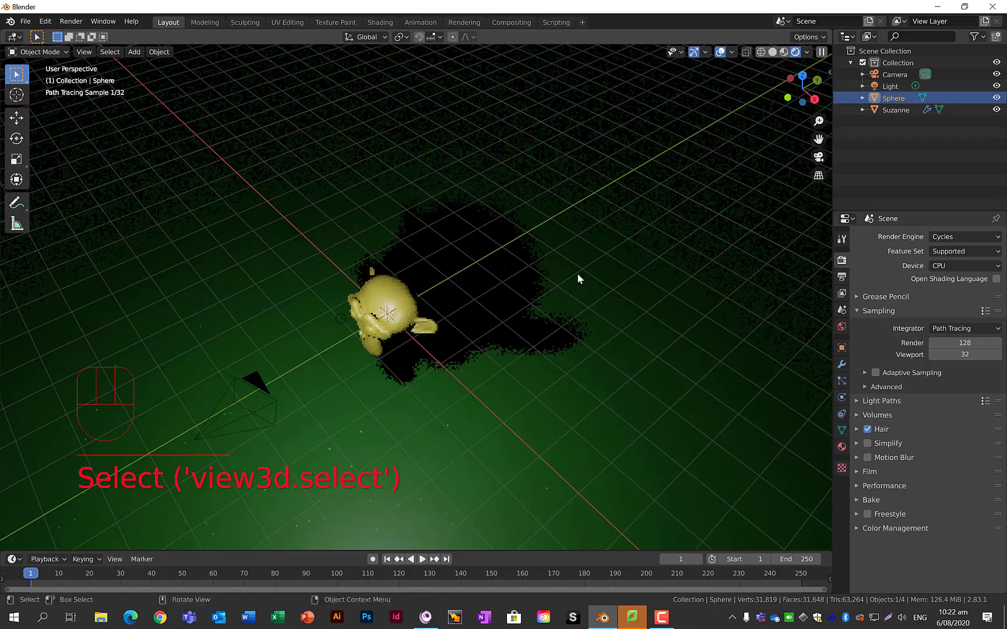
key(z)
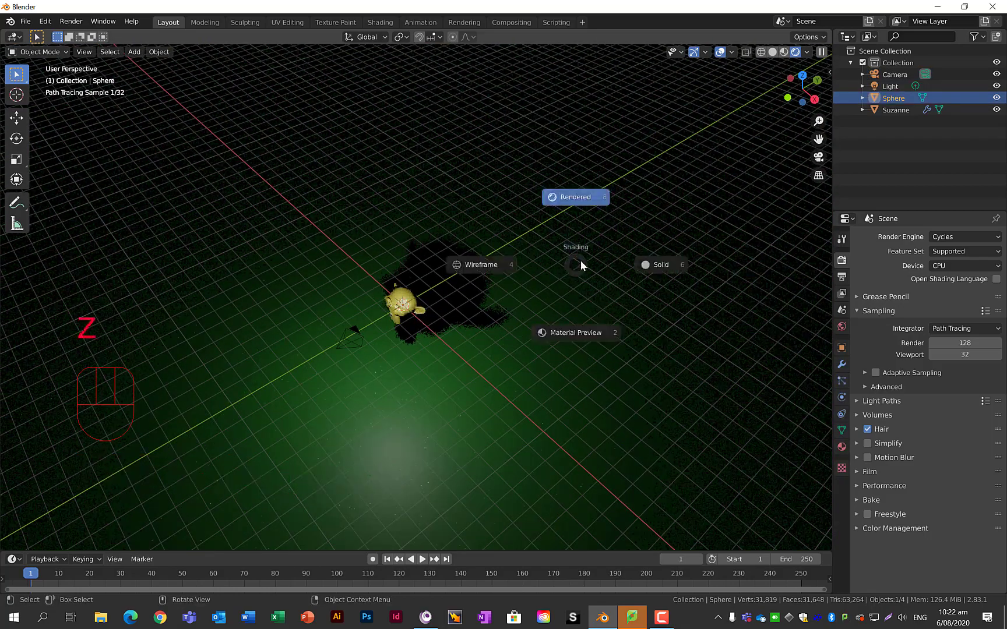
click(657, 265)
mouse_move(476, 326)
middle_down()
mouse_move(564, 304)
mouse_move(604, 319)
mouse_move(488, 333)
mouse_move(488, 287)
middle_up()
middle_drag(370, 298, 292, 308)
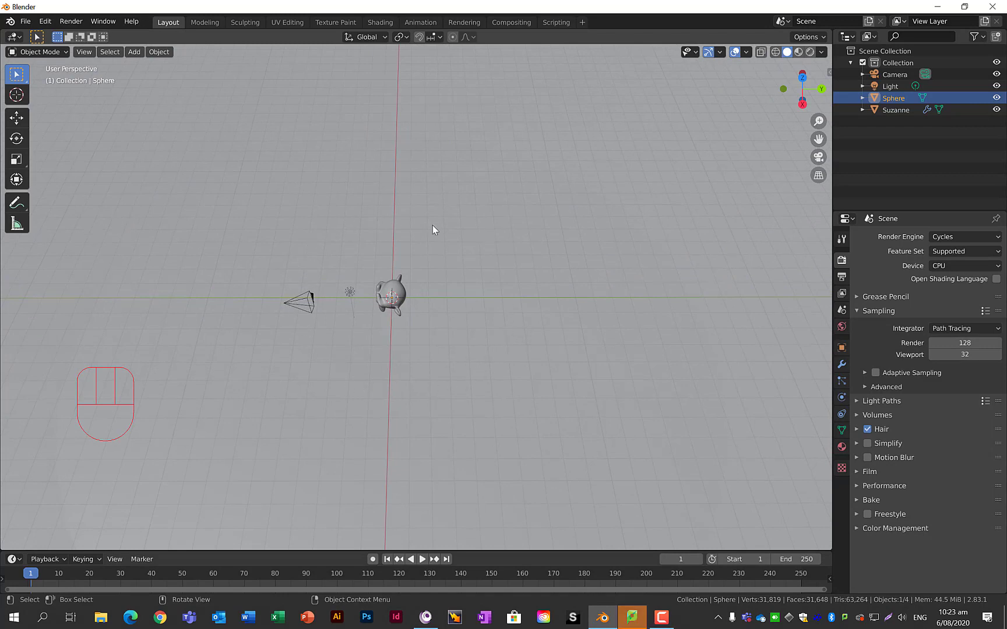
click(802, 77)
scroll(426, 324, up, 4)
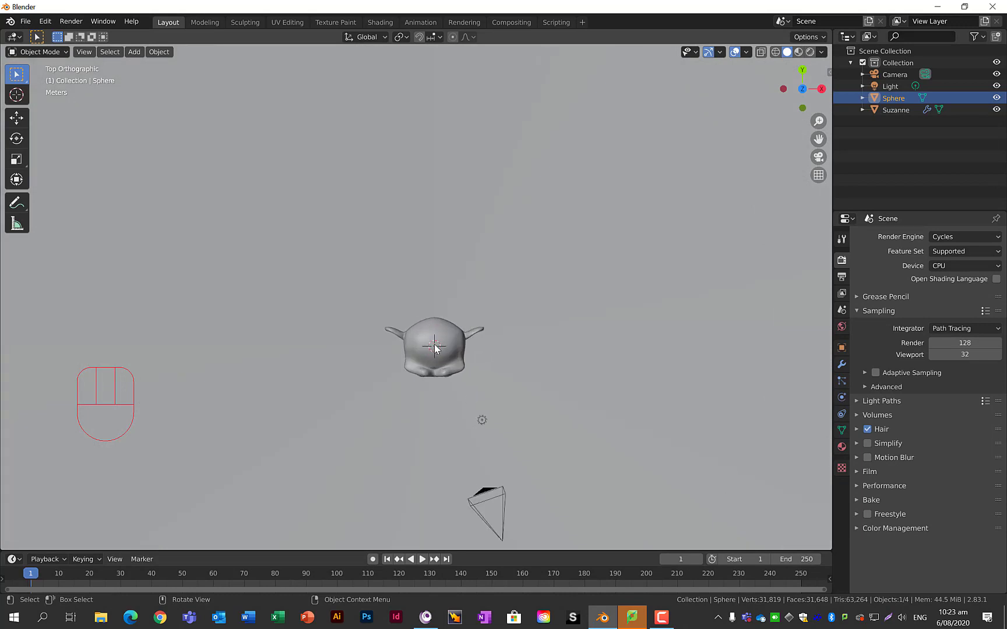
- Add a Bezier circle curve at the scene origin around the monkey
key(shift)
key(shift+a)
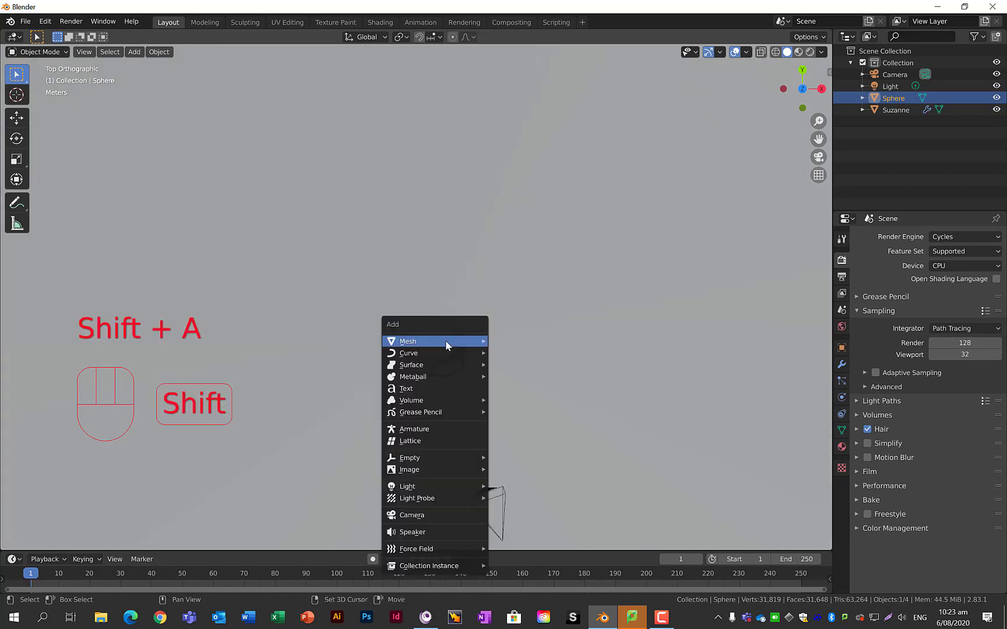
mouse_move(446, 344)
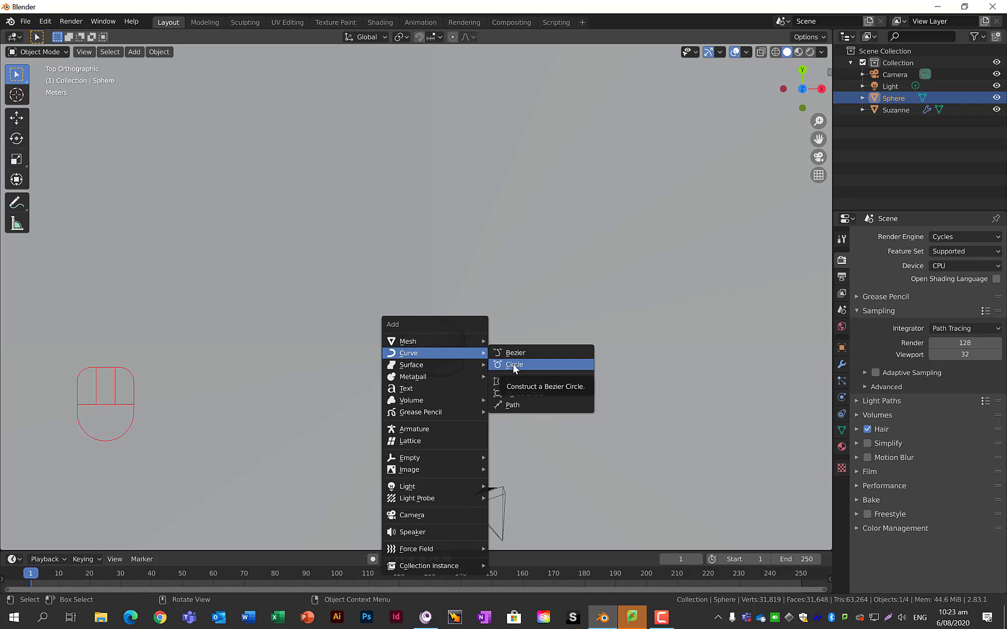
click(514, 365)
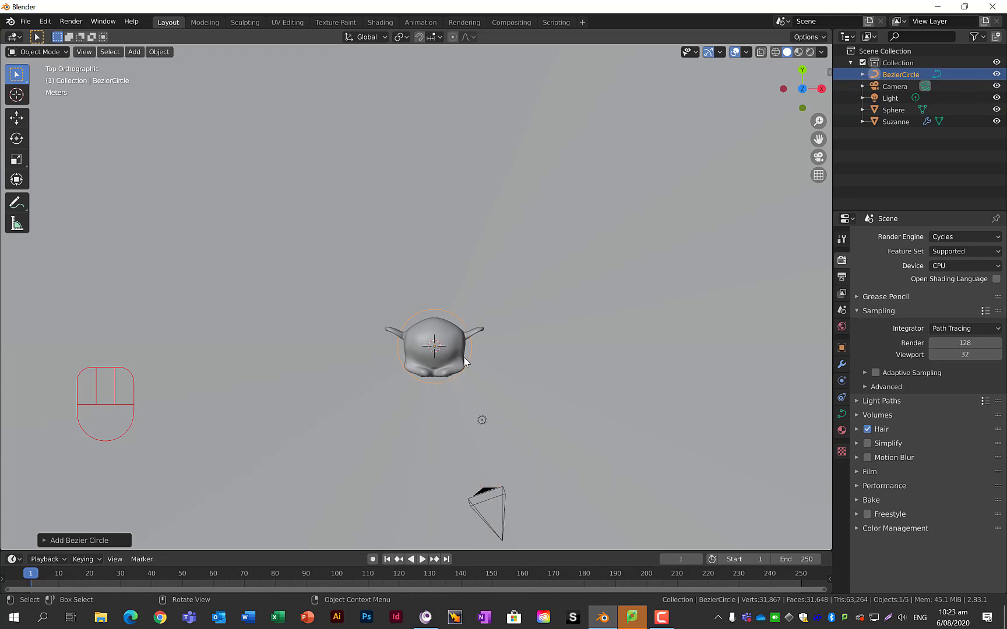
- Scale the Bezier circle up by about 5.57 so its outline meets the back end of the camera
scroll(626, 261, down, 3)
shift+middle_drag(625, 262, 624, 234)
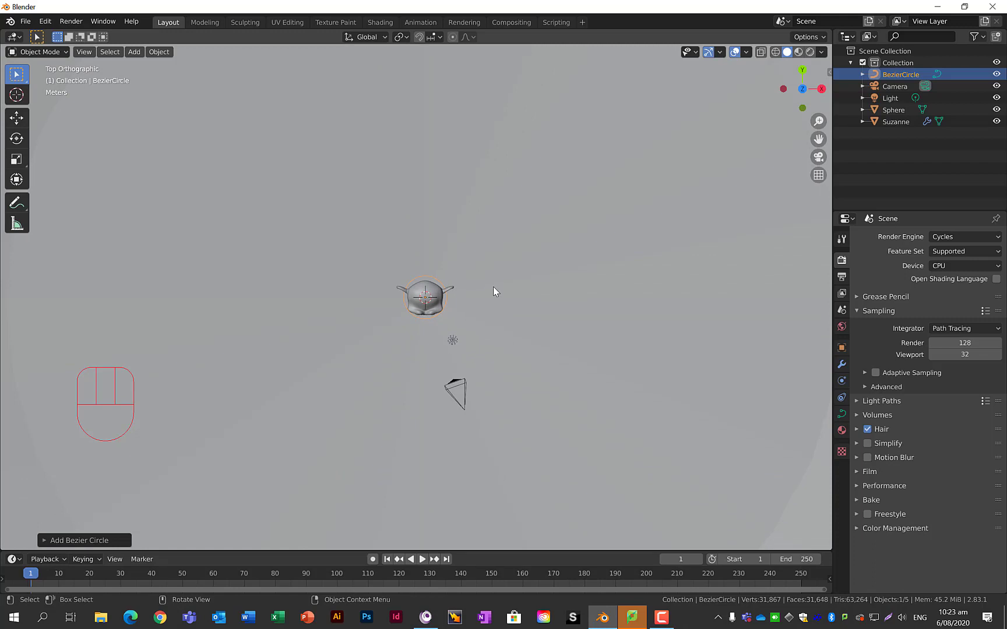
key(s)
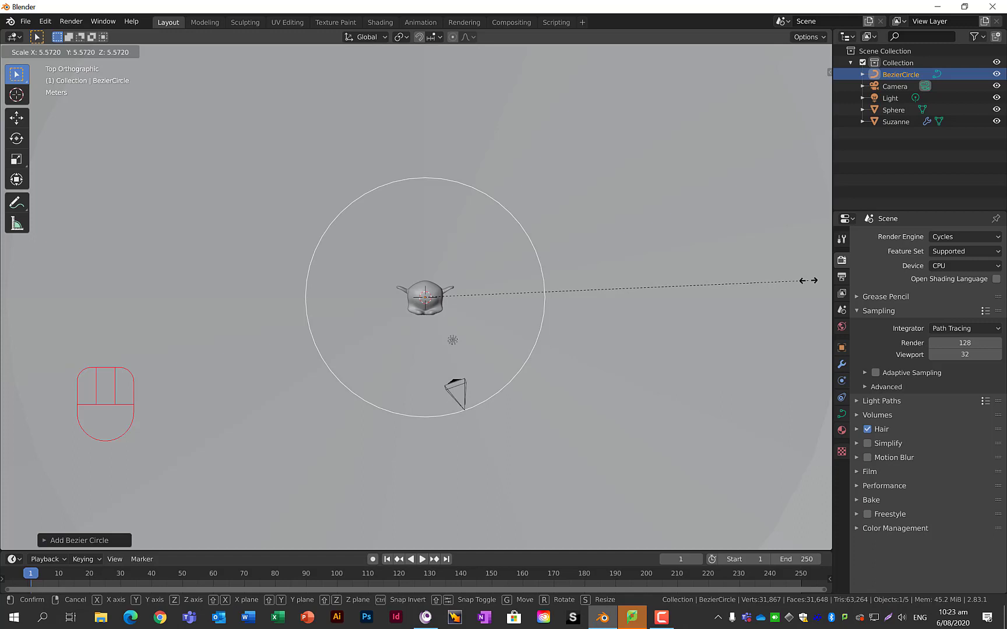
click(809, 281)
scroll(454, 414, up, 5)
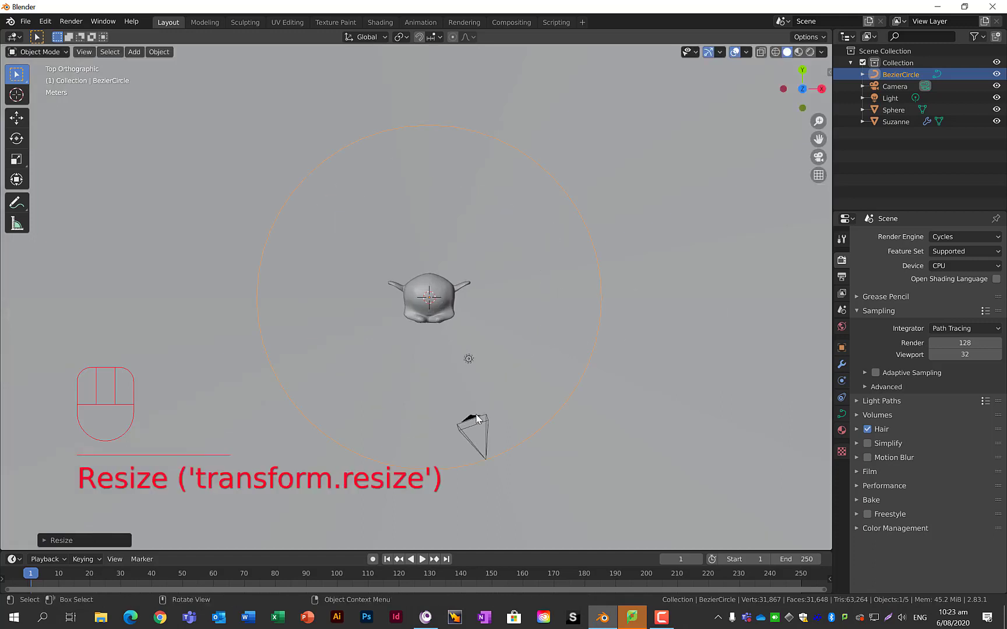
shift+middle_drag(505, 421, 475, 200)
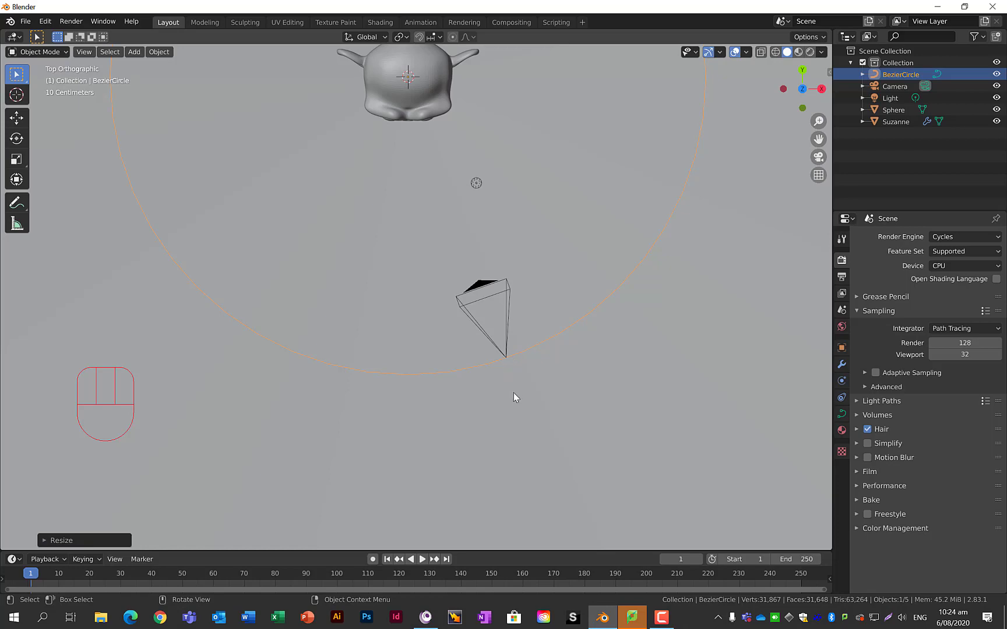
- Switch to the left orthographic view and select the sphere that serves as the ground
scroll(514, 392, down, 4)
middle_drag(611, 276, 653, 196)
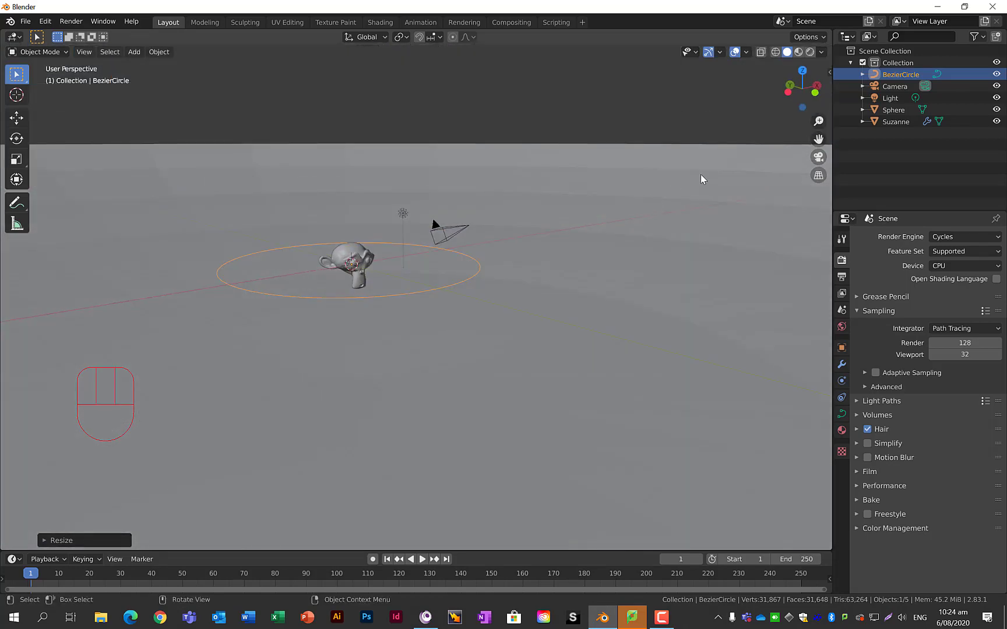
click(788, 92)
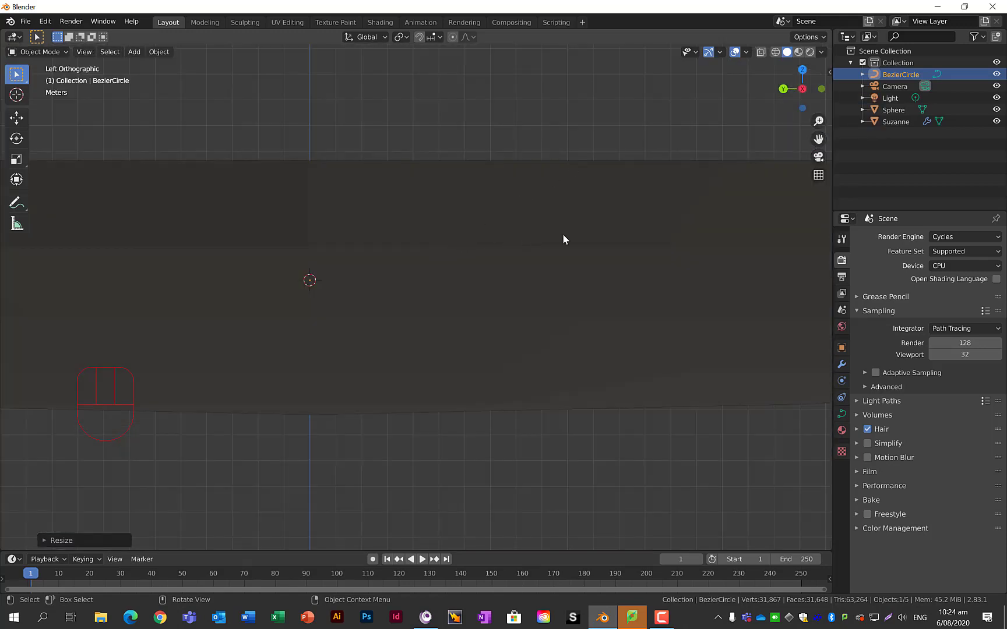
click(638, 196)
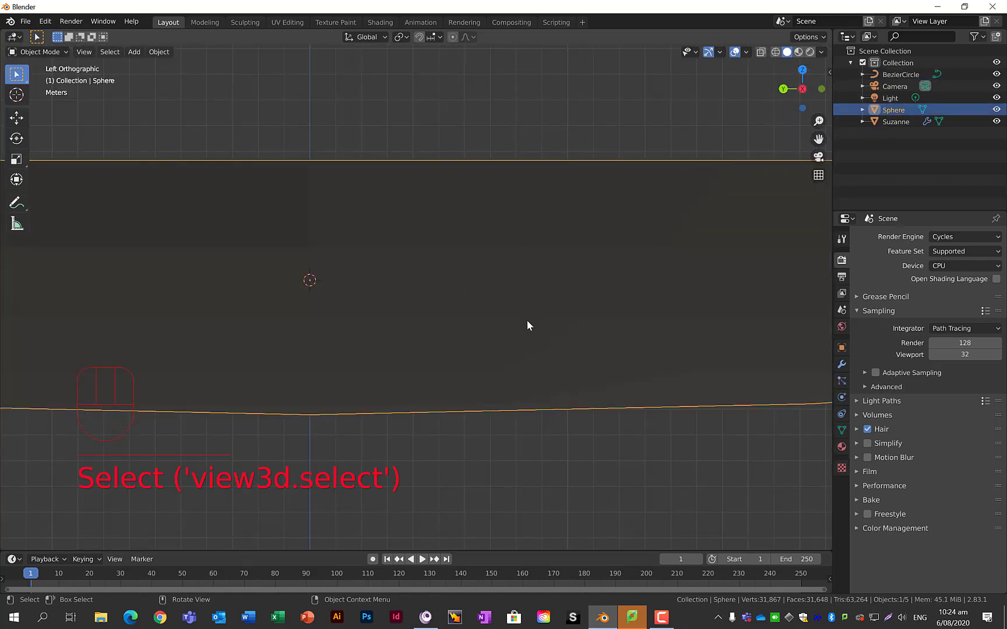
scroll(251, 319, up, 5)
shift+middle_drag(257, 318, 531, 396)
scroll(532, 394, down, 6)
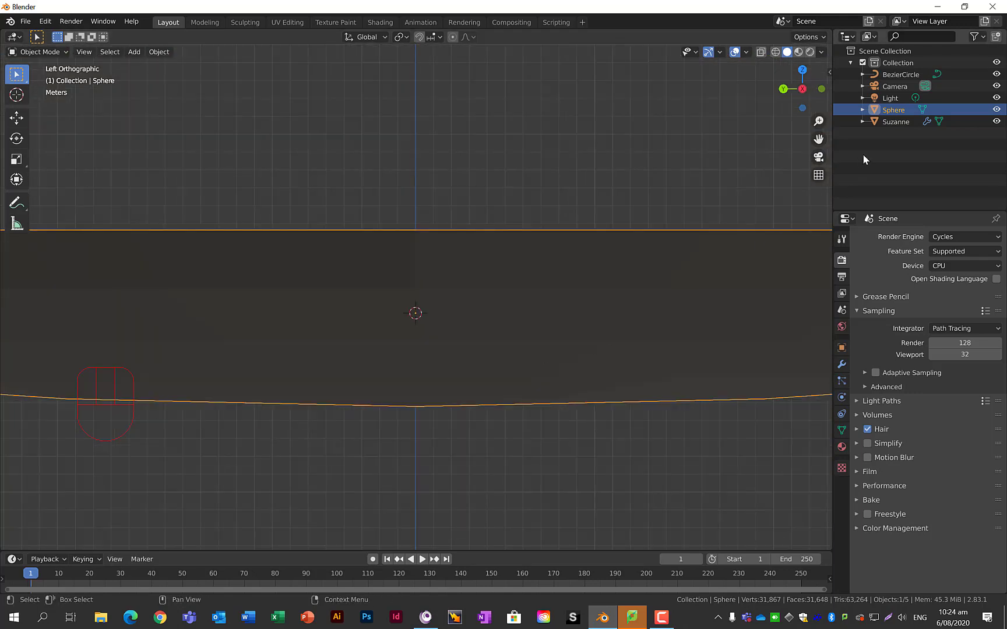
- Rename the sphere as Ground and hide it in the viewport
double_click(910, 109)
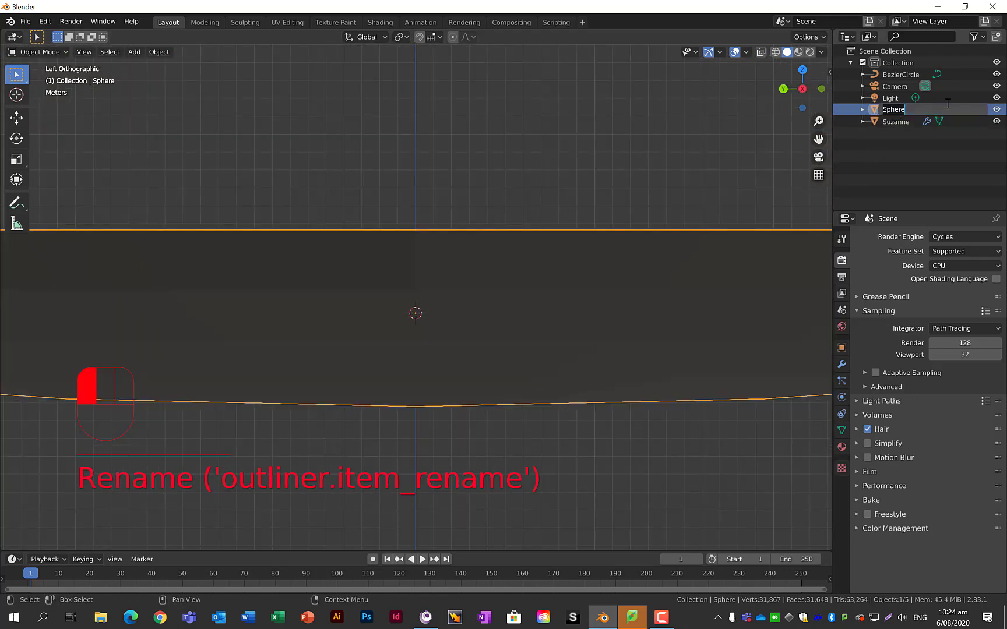
text(Ground)
key(Return)
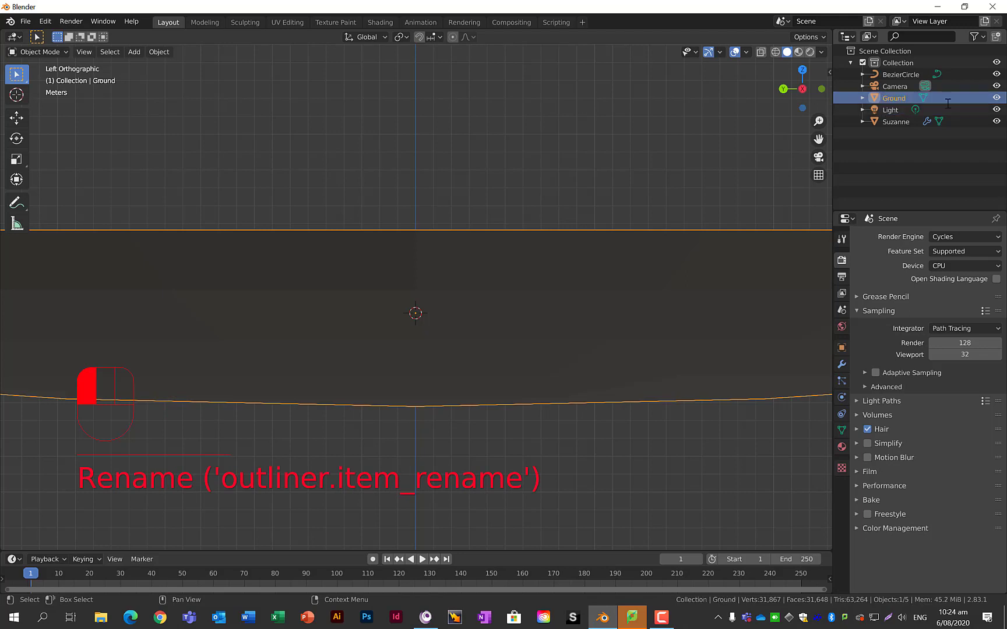
click(998, 97)
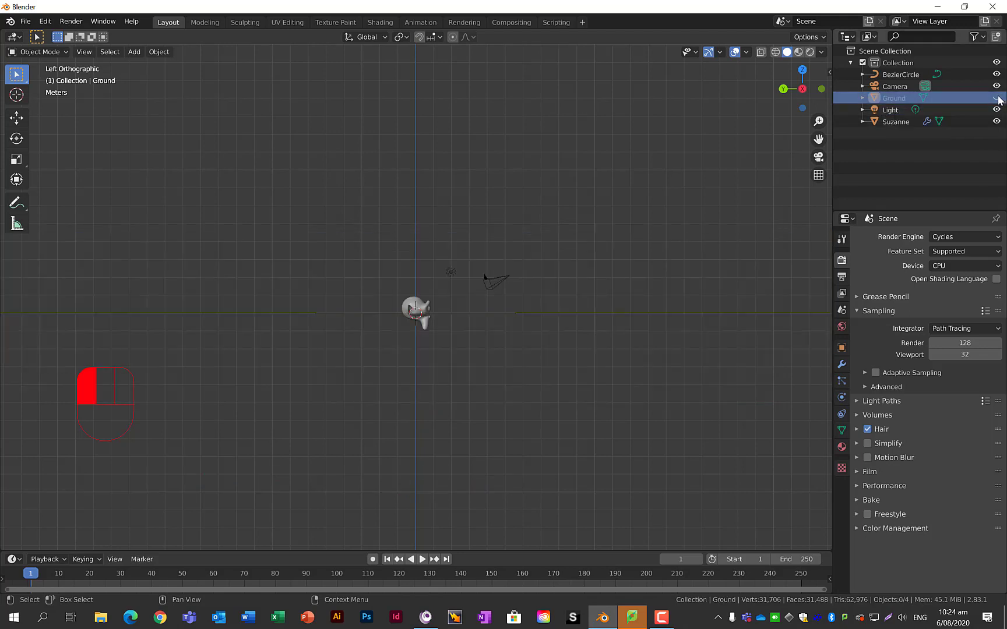
scroll(466, 278, up, 5)
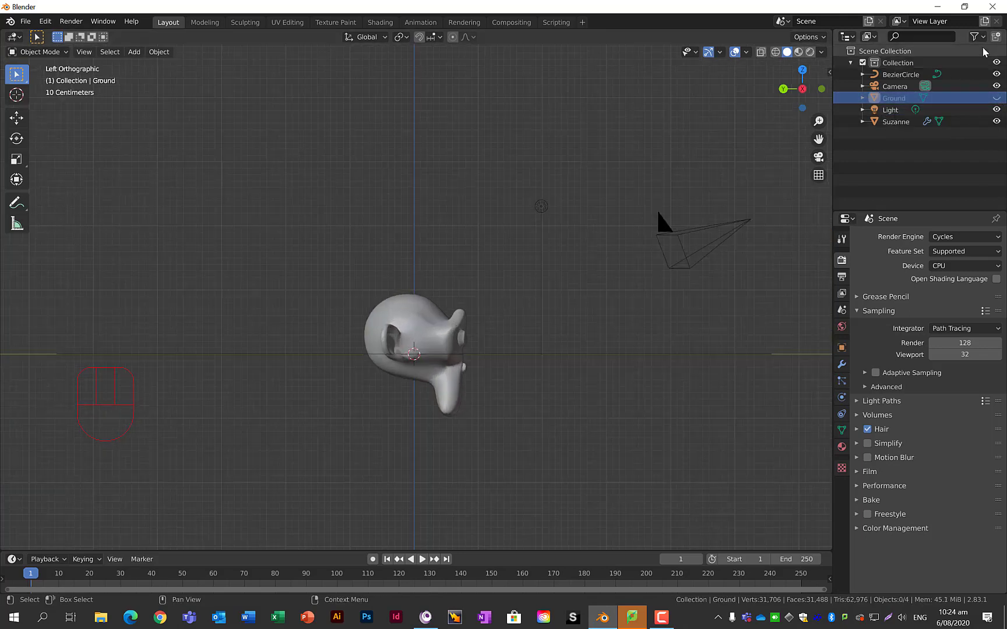
- Raise the Bezier circle about 2.12 m along Z to the height of the camera's back end
click(901, 74)
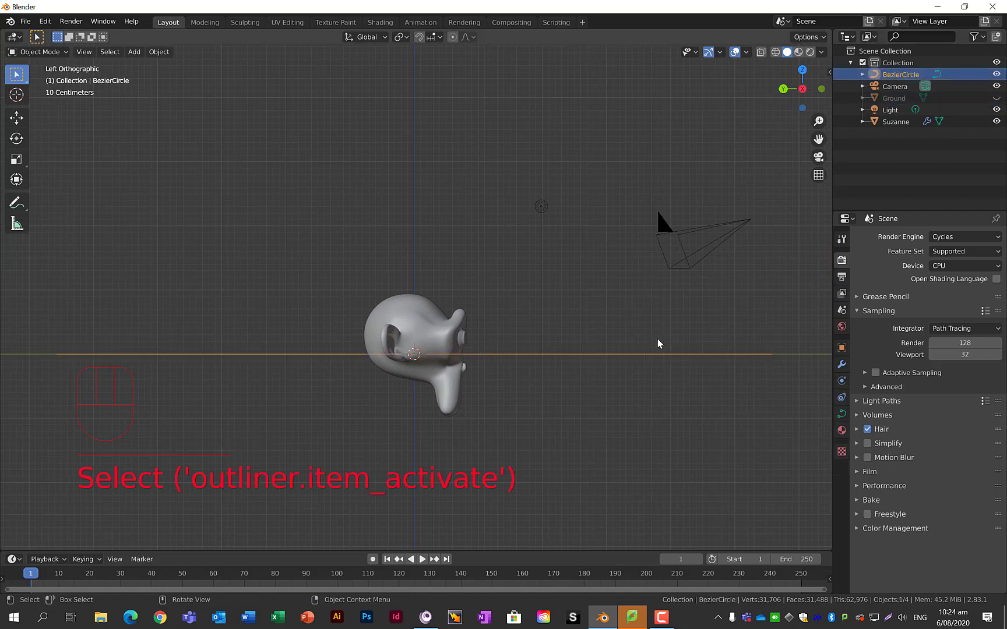
scroll(703, 338, down, 3)
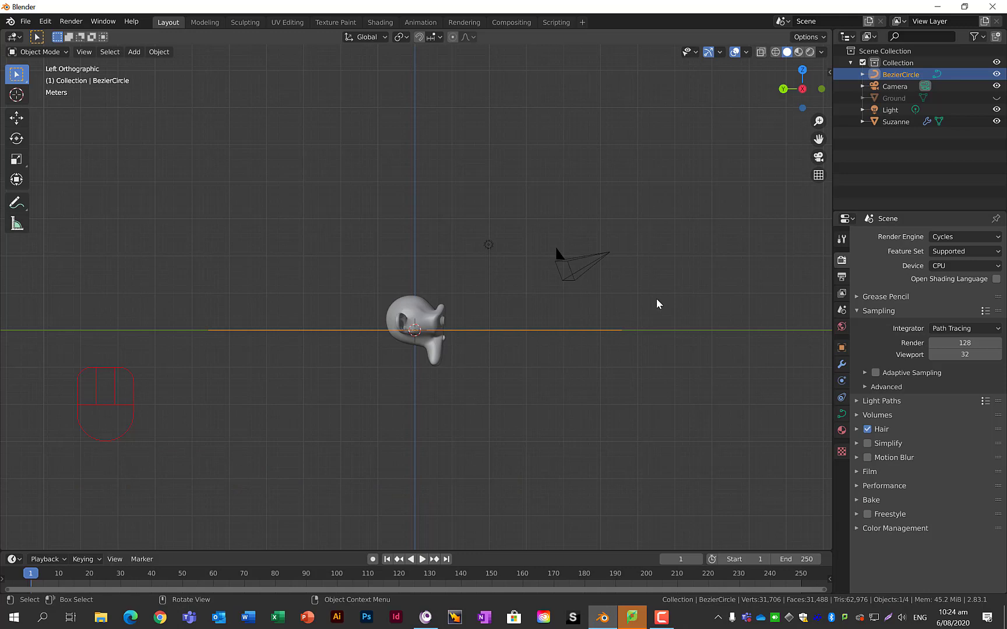
key(g)
key(z)
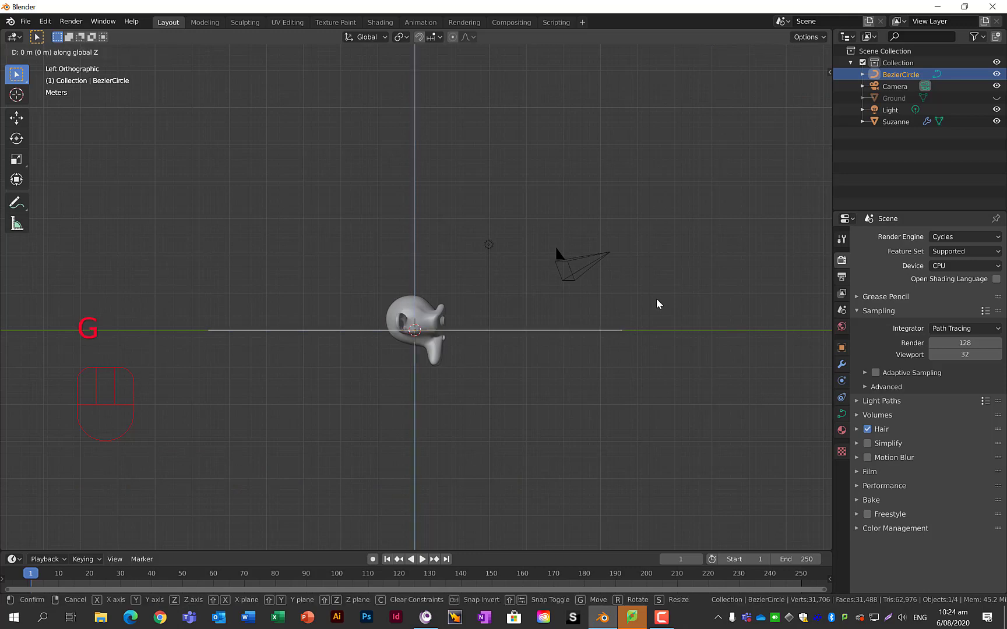
click(680, 220)
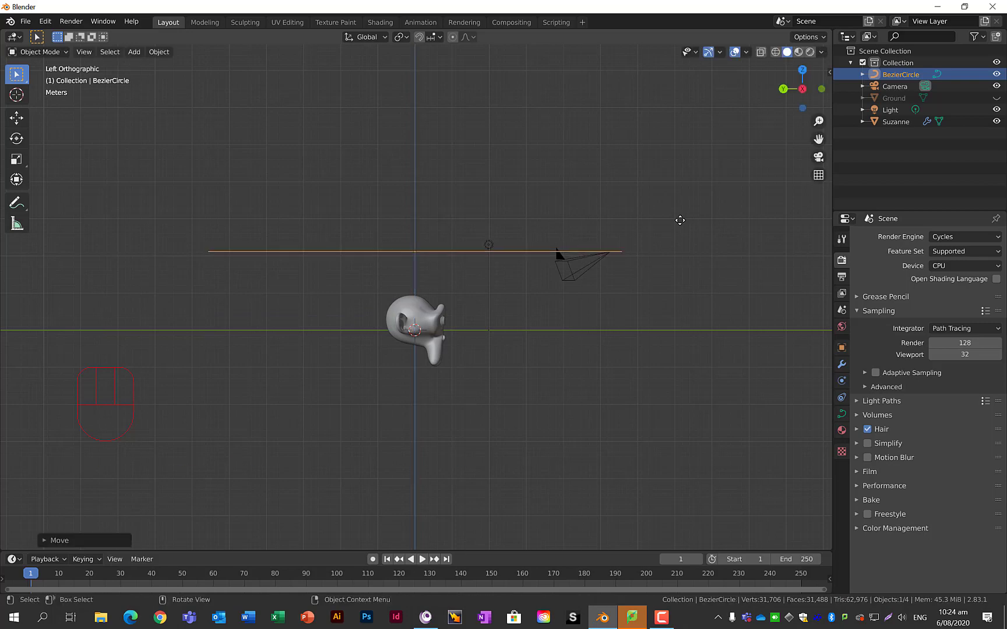
scroll(626, 264, up, 5)
shift+middle_drag(330, 278, 293, 287)
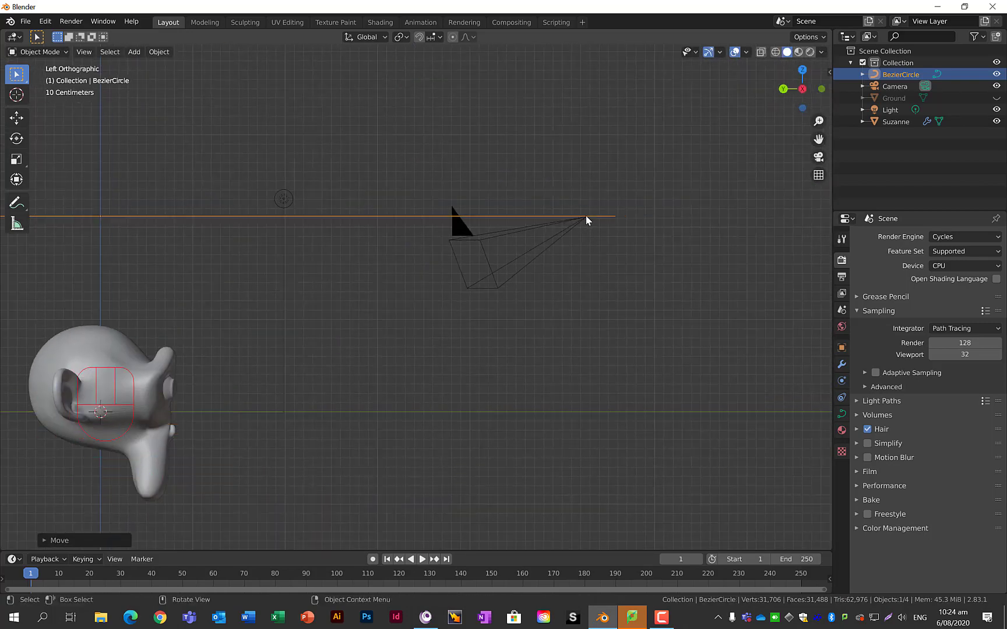
- Select the camera and the Bezier circle as active object, and parent the camera to the circle with Follow Path
middle_drag(612, 218, 577, 320)
scroll(607, 300, down, 8)
middle_drag(487, 225, 483, 290)
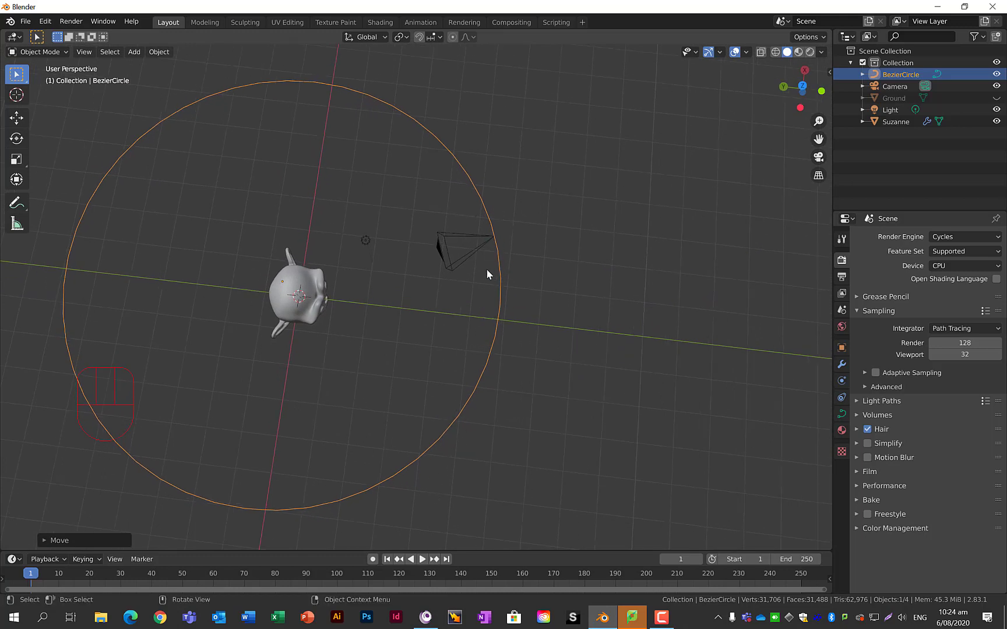
mouse_move(497, 280)
middle_down()
mouse_move(461, 248)
mouse_move(526, 282)
mouse_move(494, 269)
mouse_move(499, 291)
middle_up()
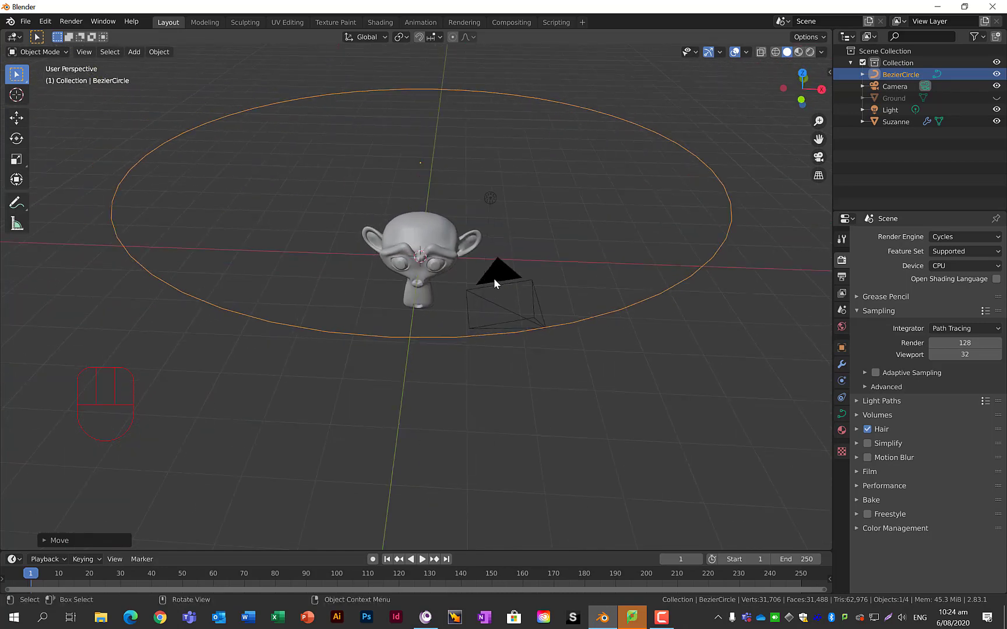
click(494, 278)
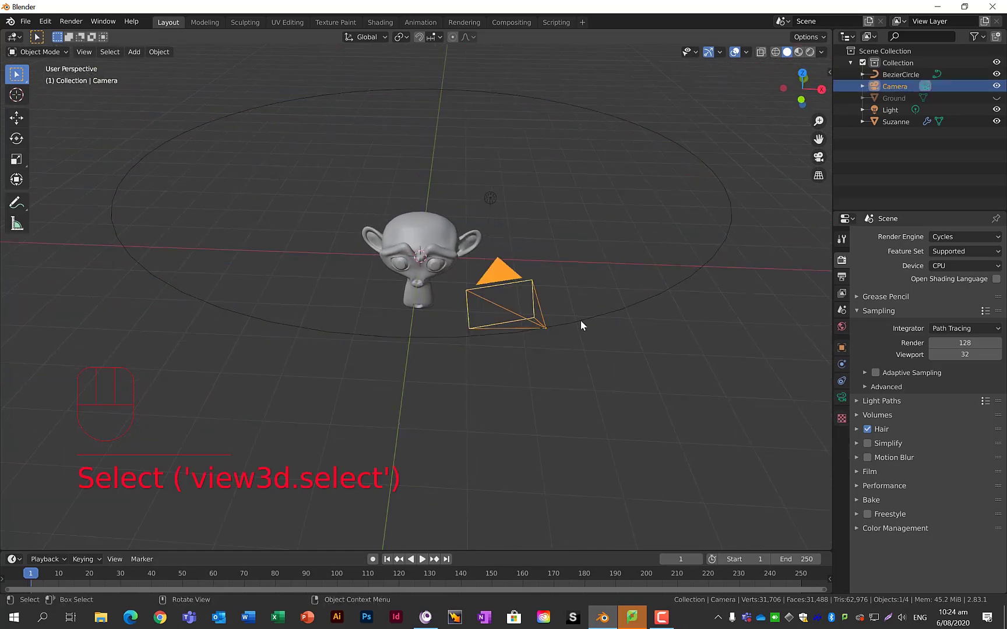
key(shift)
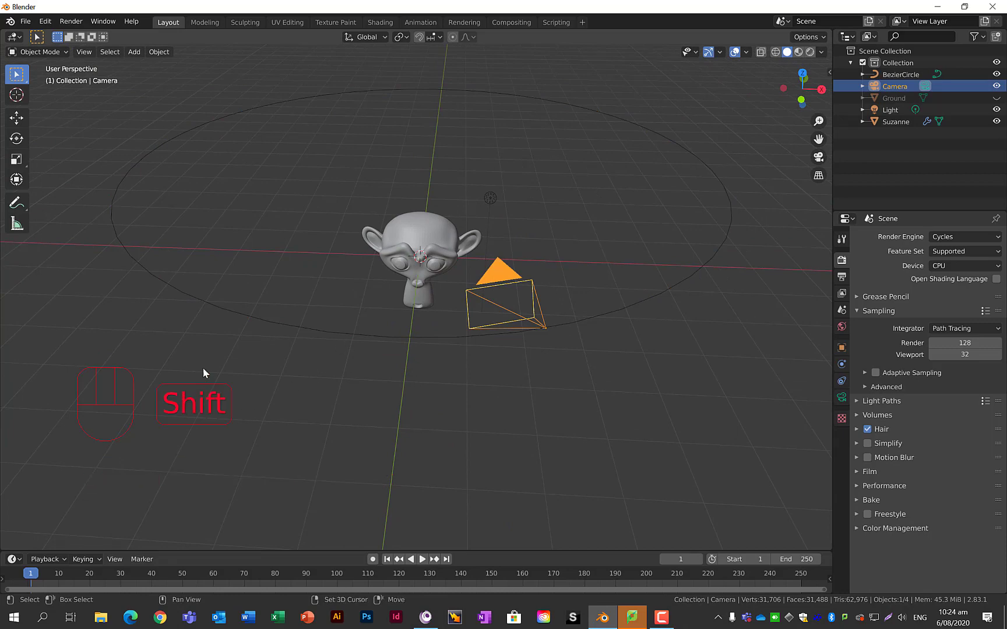
shift+click(592, 322)
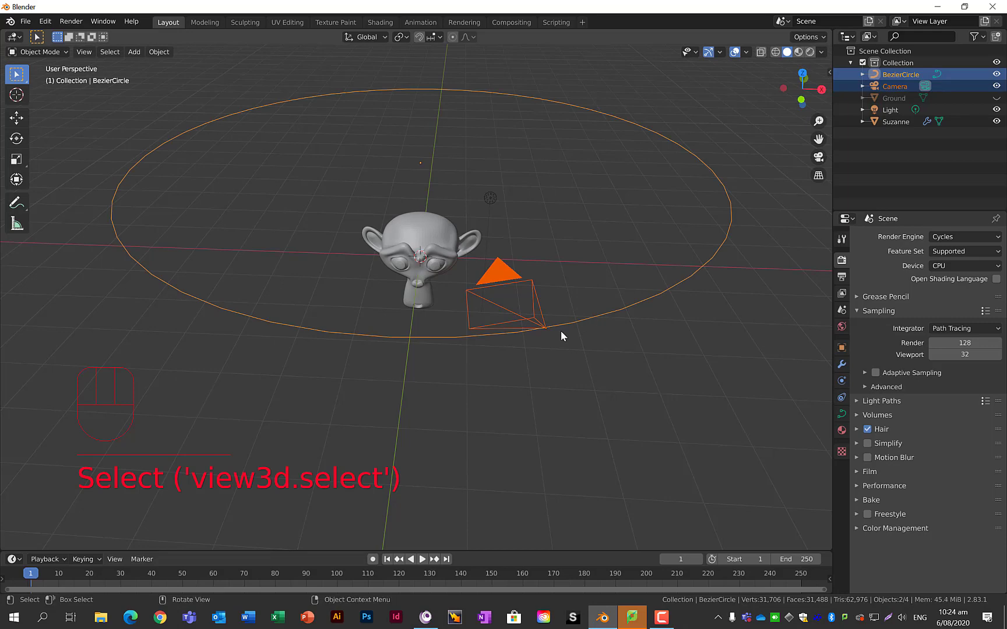
scroll(562, 331, up, 2)
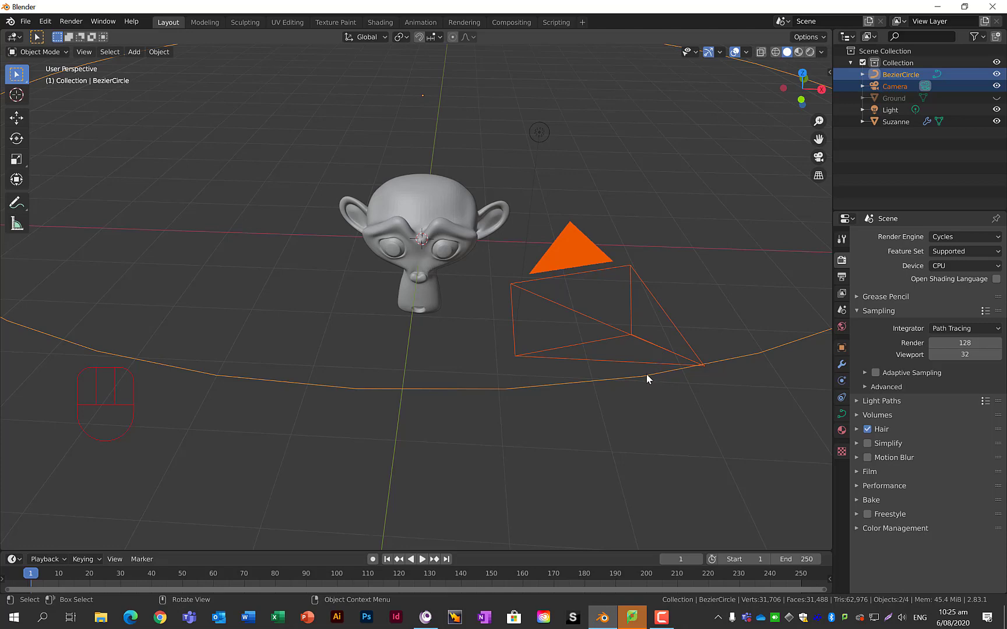
scroll(672, 360, down, 3)
shift+middle_drag(626, 308, 589, 338)
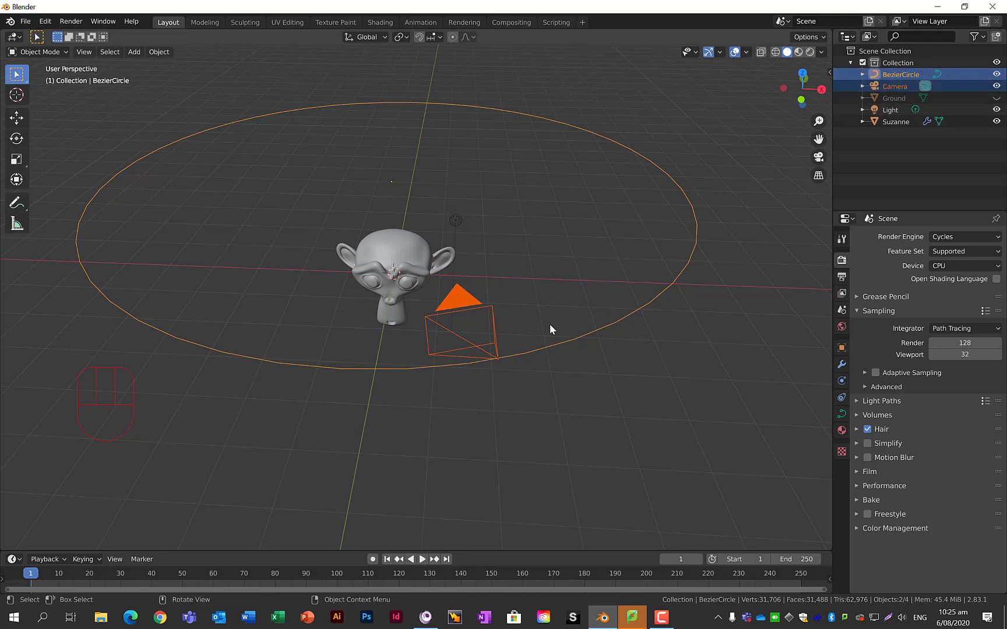
key(ctrl+p)
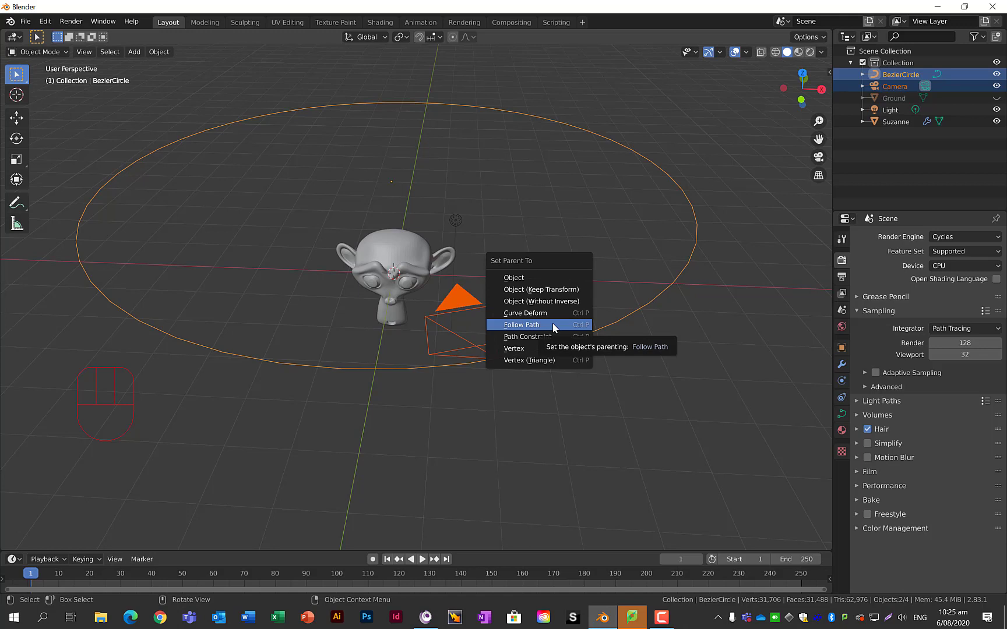
click(552, 324)
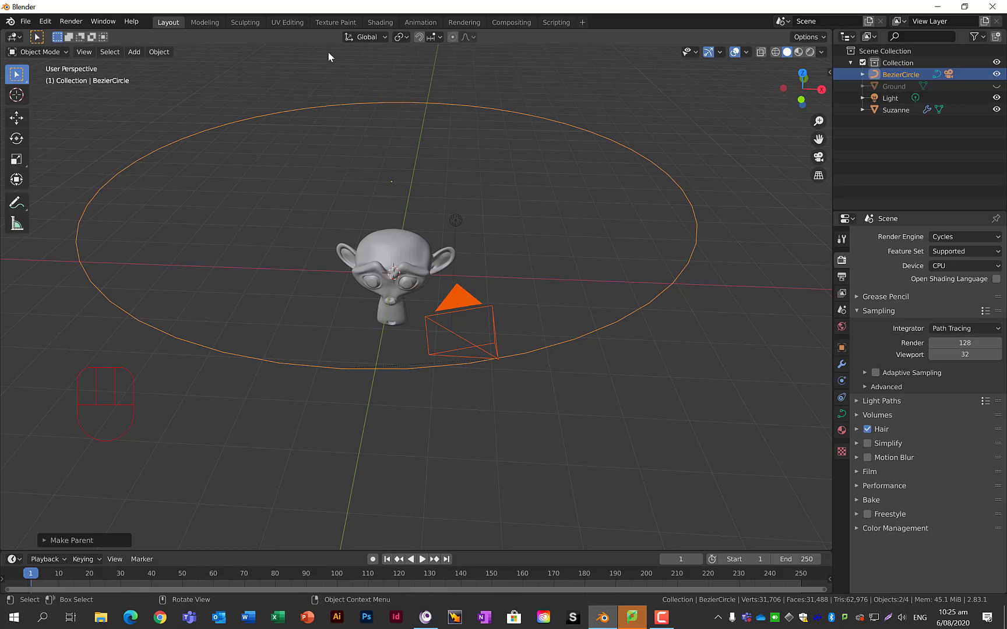
- Switch to the Animation workspace and play the animation to check the camera's motion along the circle
click(421, 23)
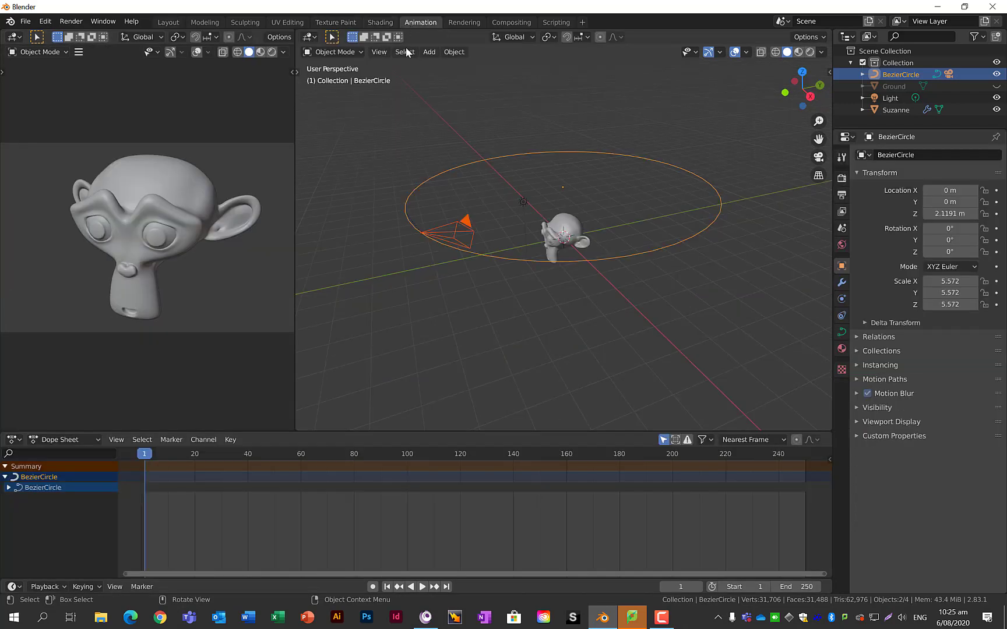
click(416, 586)
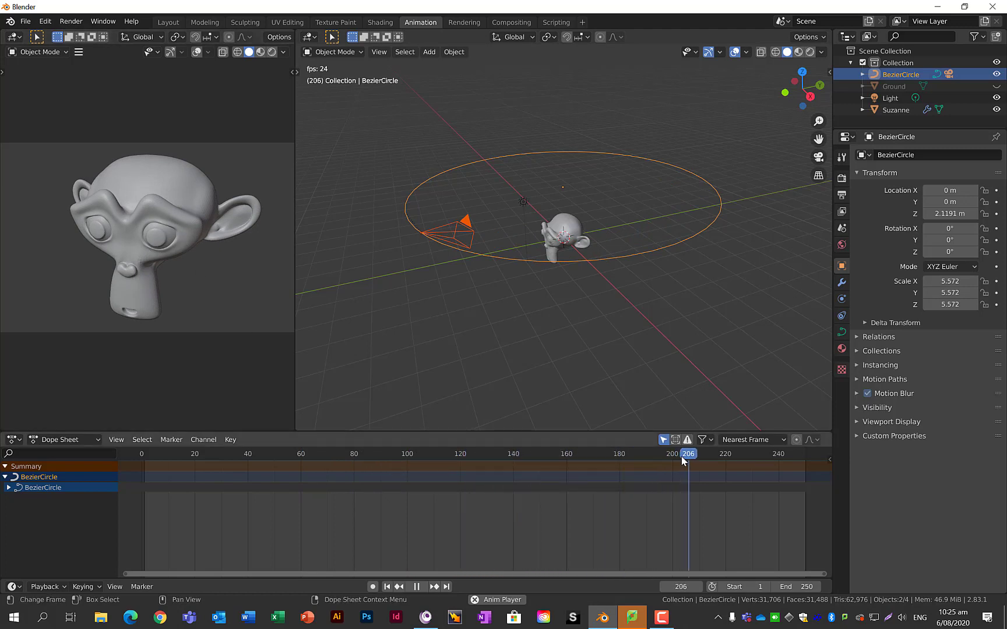
- Stop the playback, set the animation's end frame to 100, and play the shortened range to check the camera's motion
key(space)
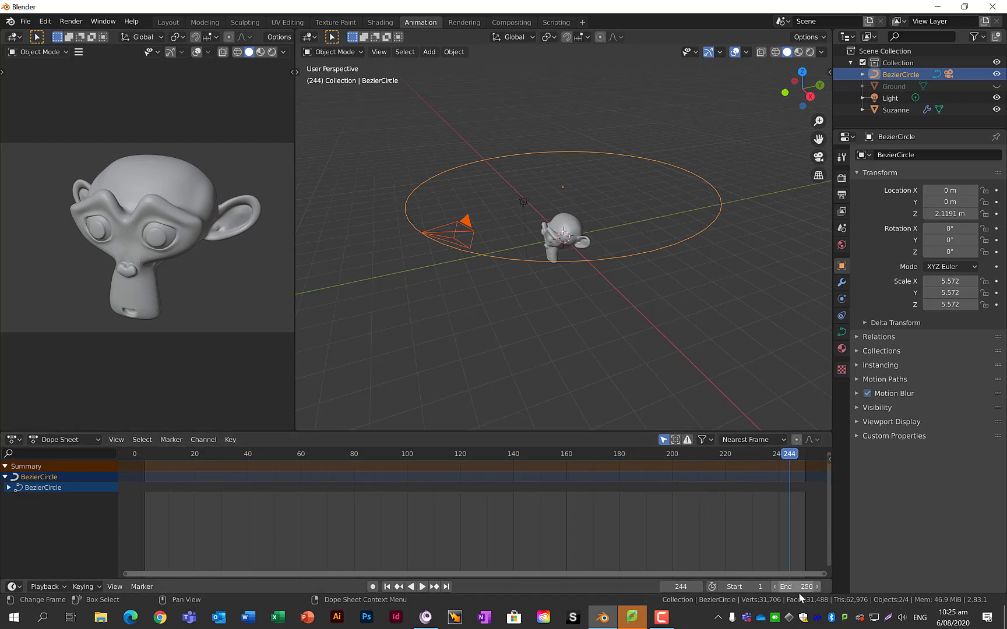
drag(788, 458, 148, 456)
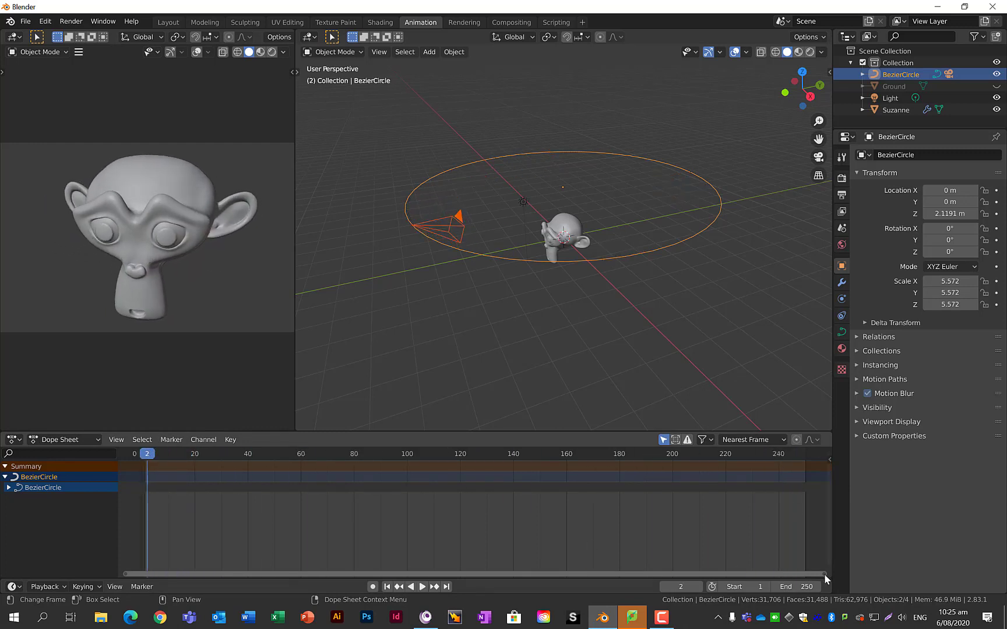
click(801, 588)
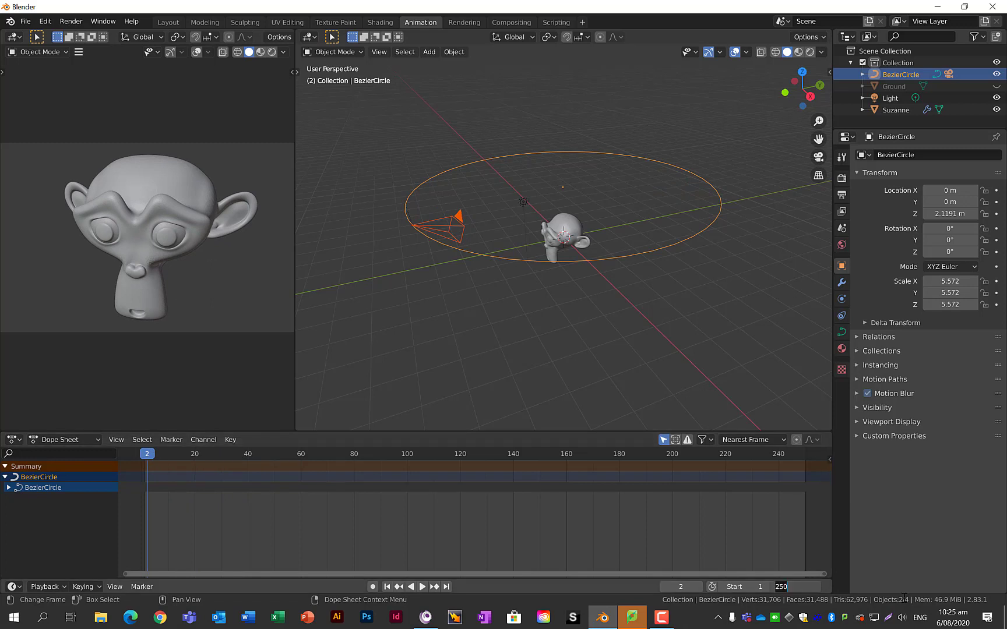
text(10)
key(Return)
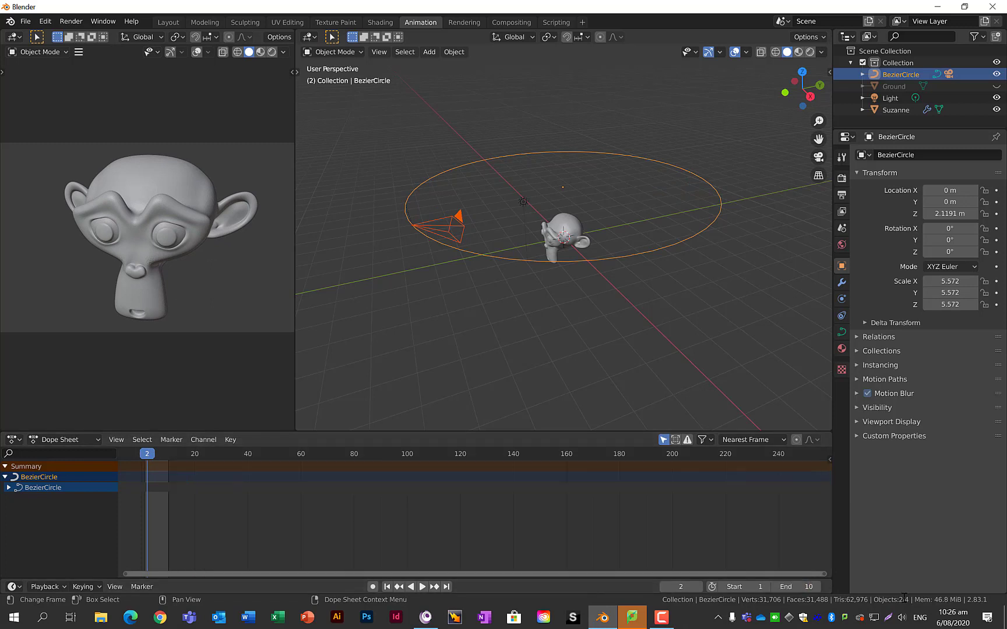
click(804, 588)
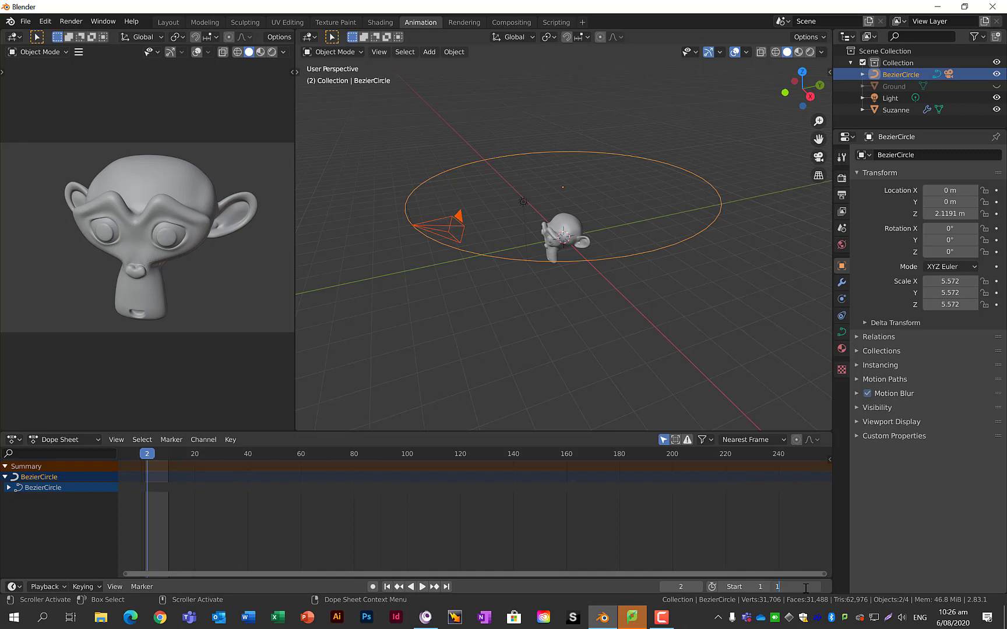
text(100)
key(Return)
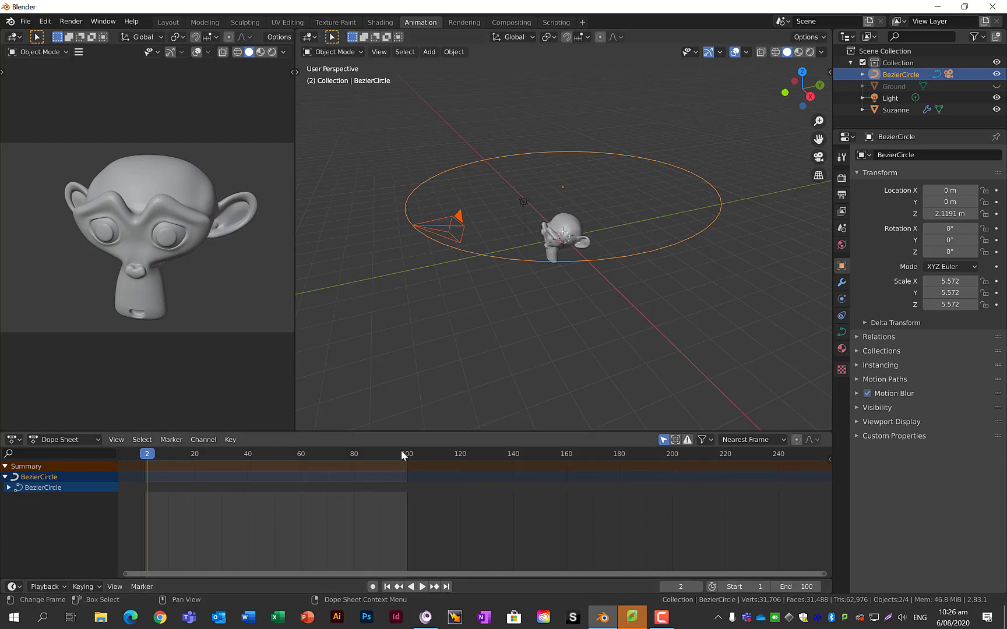
click(422, 588)
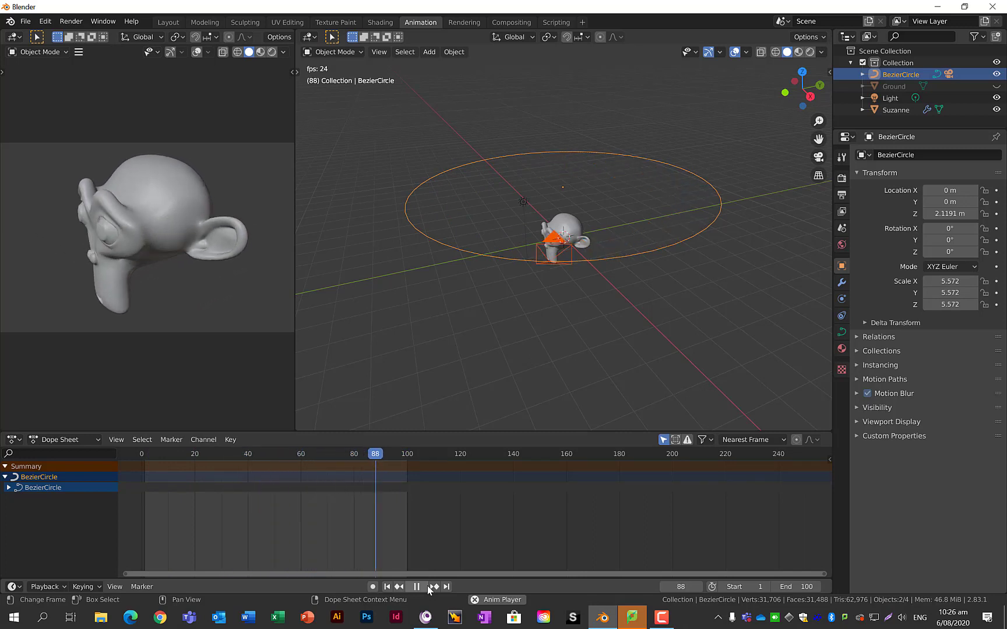
key(space)
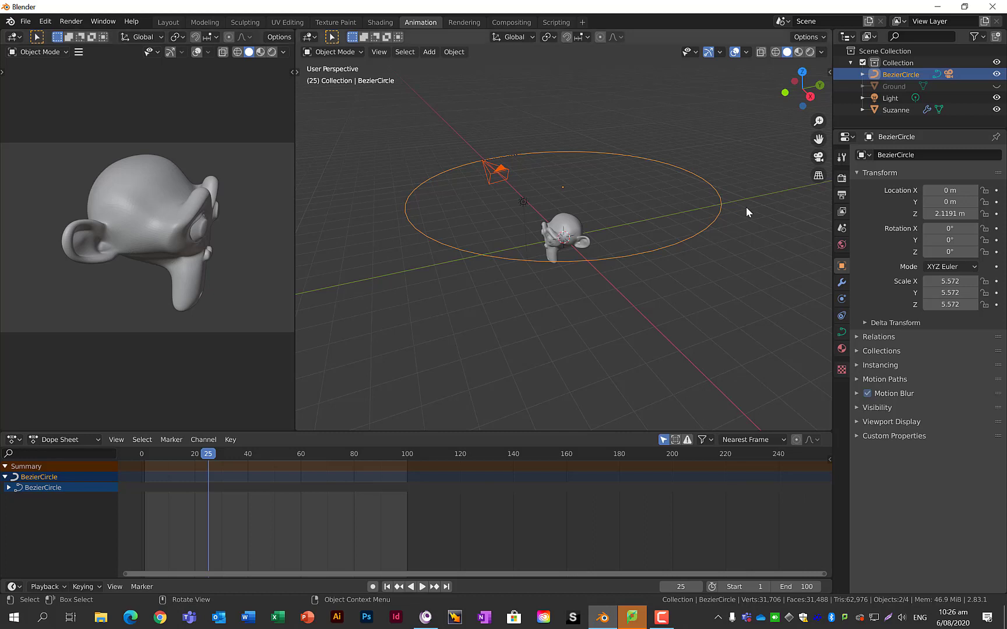
- In the output properties, set the Time Remapping New value to 200, with the animation back at its first frame
click(842, 246)
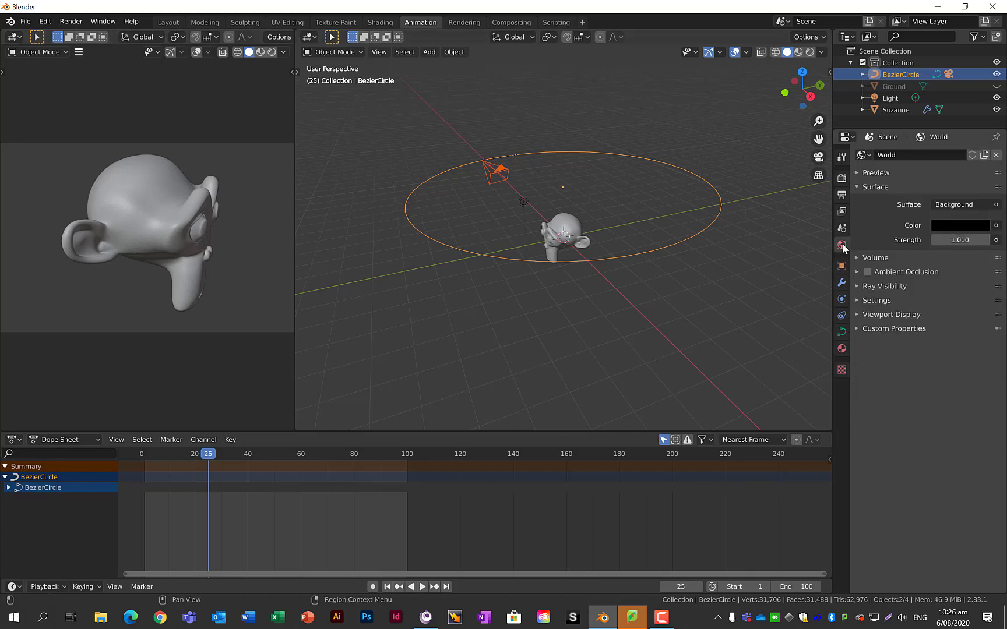
click(842, 228)
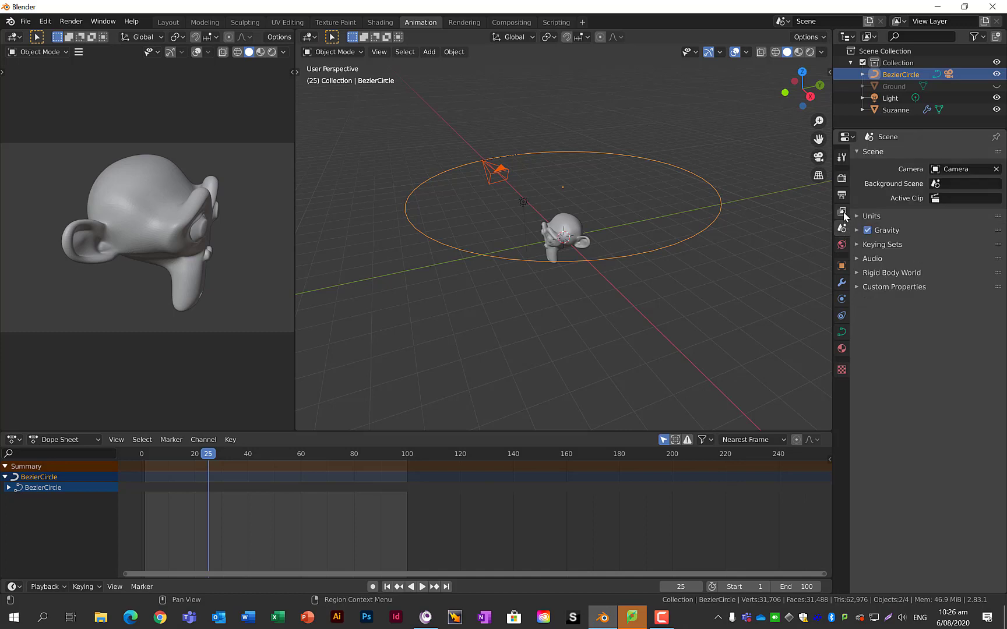
click(843, 213)
click(842, 178)
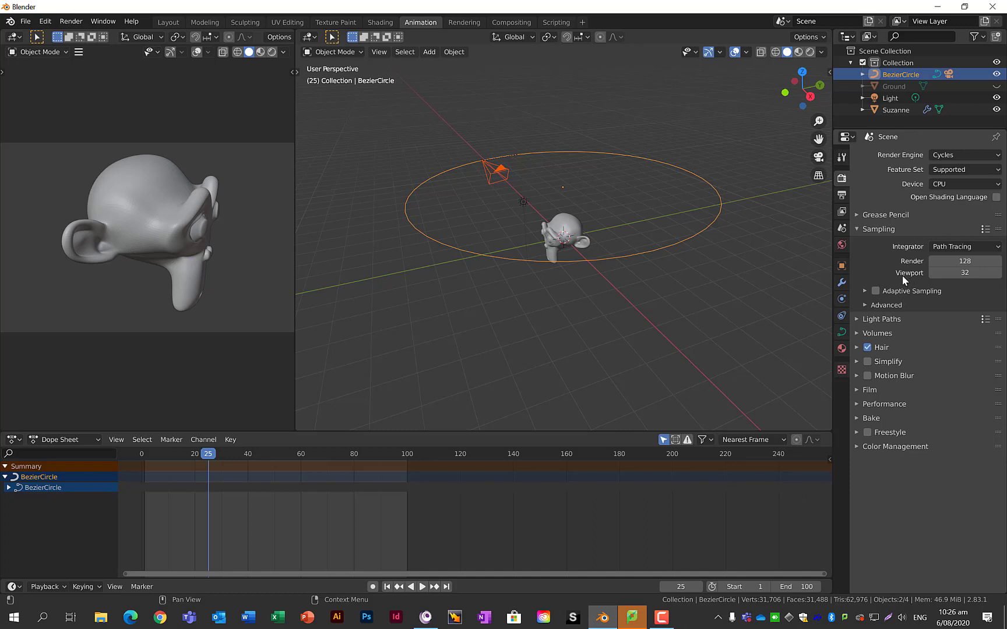
click(843, 196)
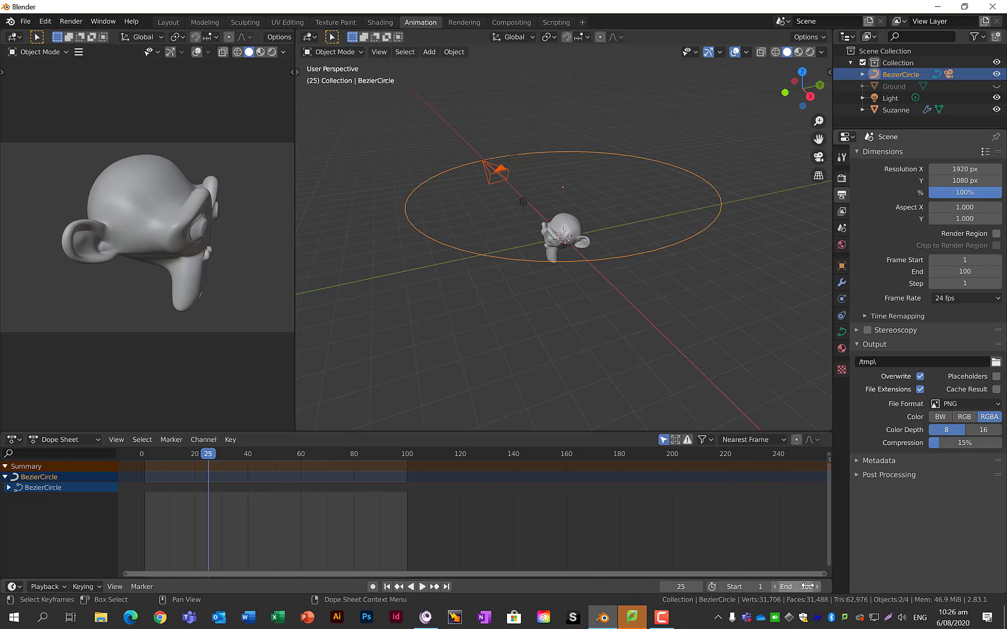
click(887, 316)
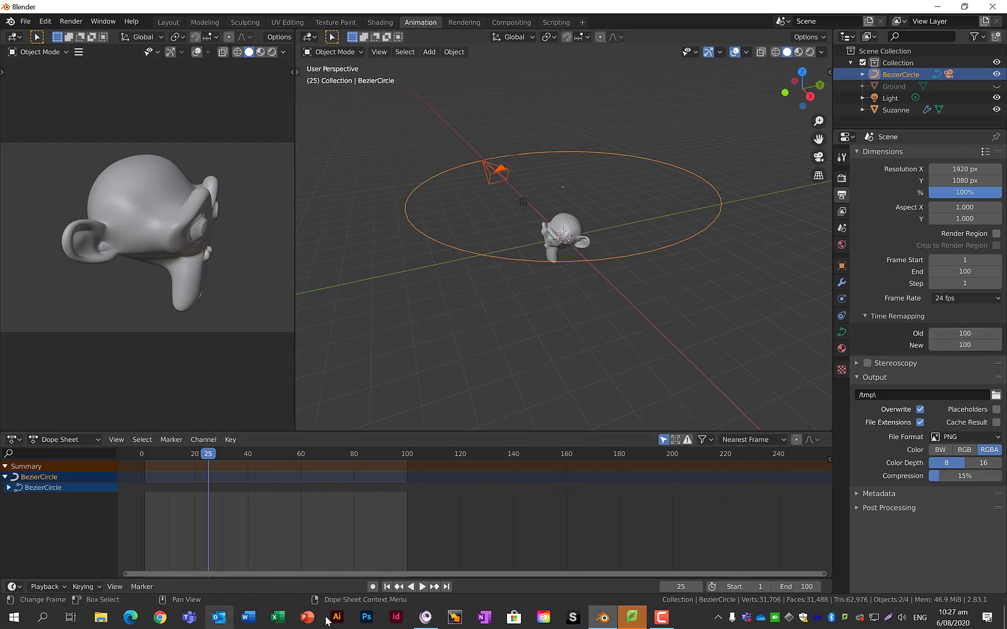
click(387, 587)
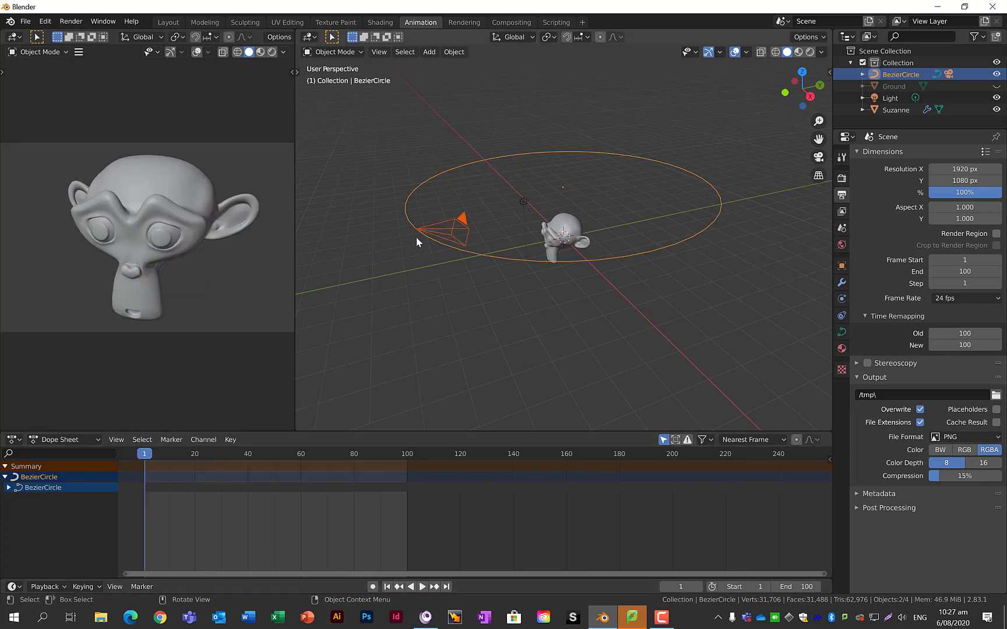
click(947, 345)
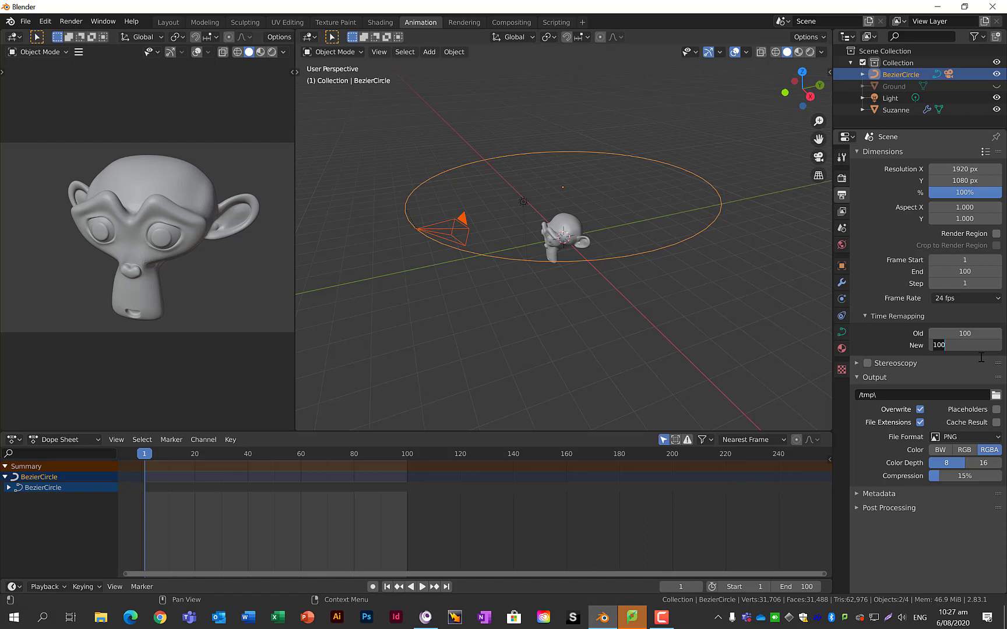
text(2)
key(Return)
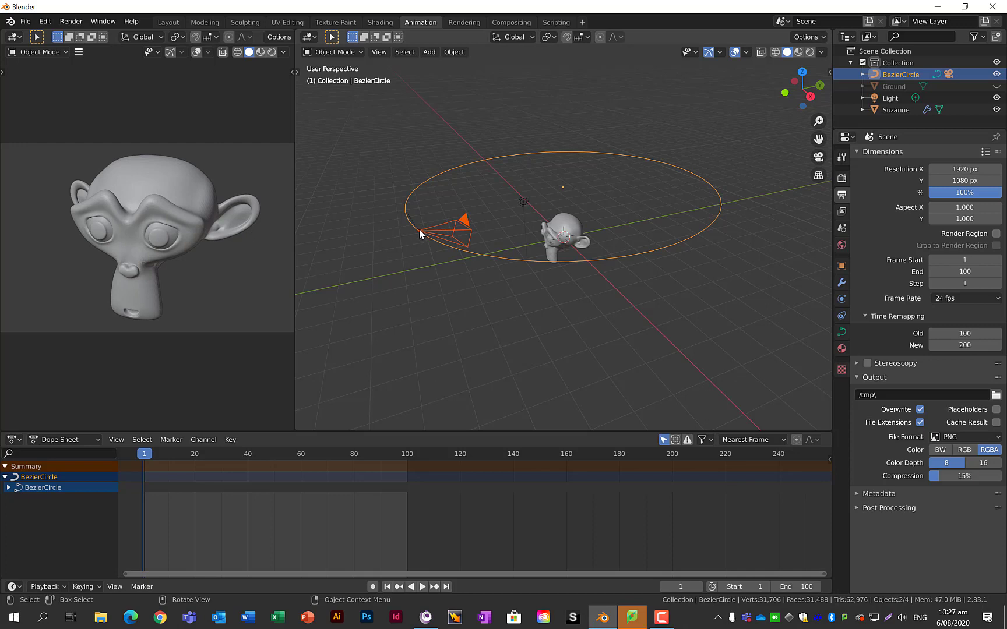
- Play the remapped animation and set its end frame to 200
key(space)
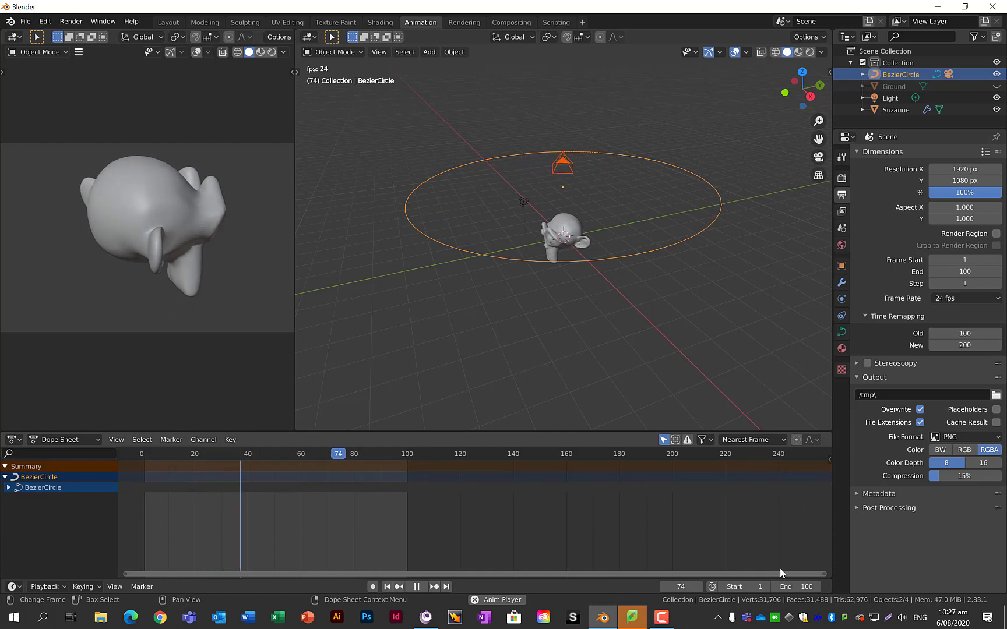
click(793, 587)
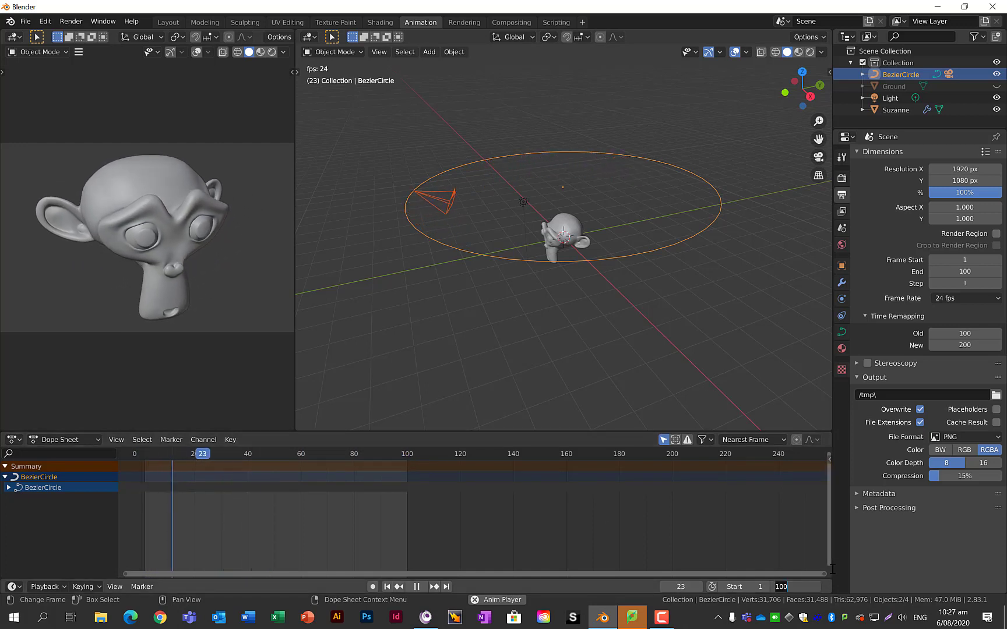
text(200)
key(Return)
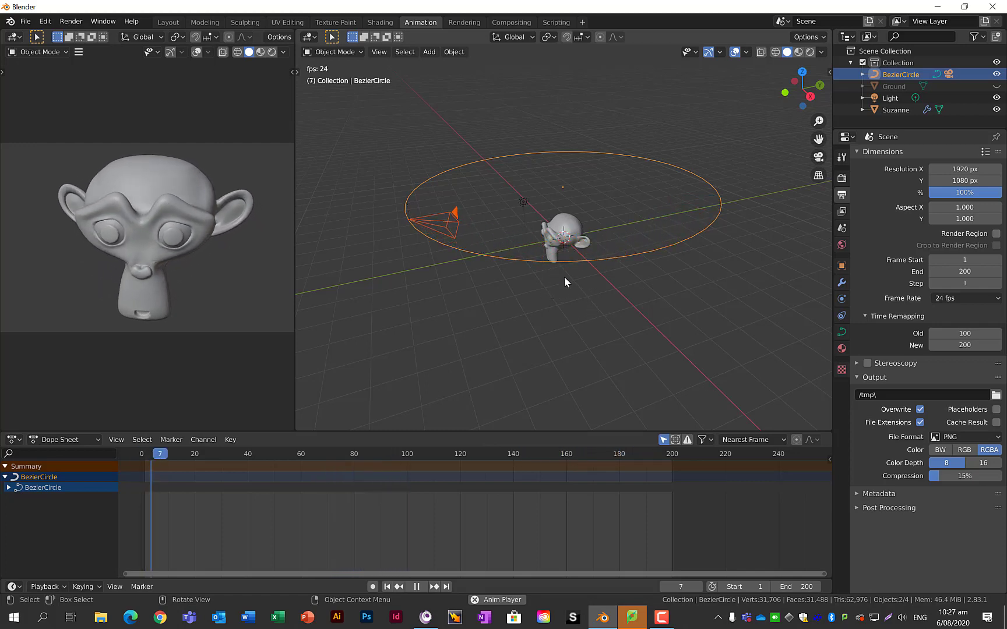
- Switch both the perspective viewport and the camera viewport to Rendered shading, and pause the animation
key(z)
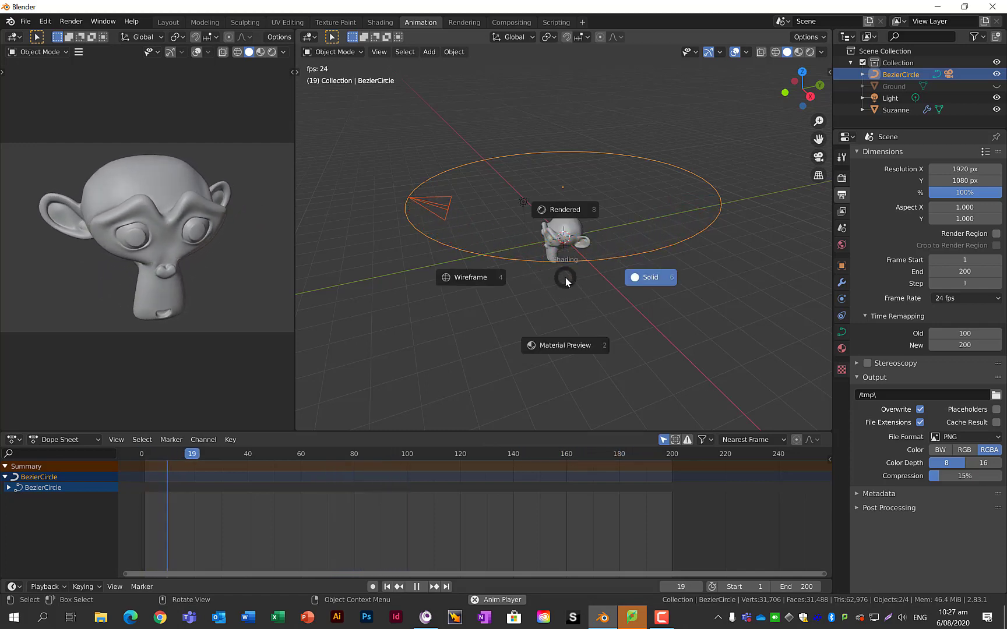
click(577, 217)
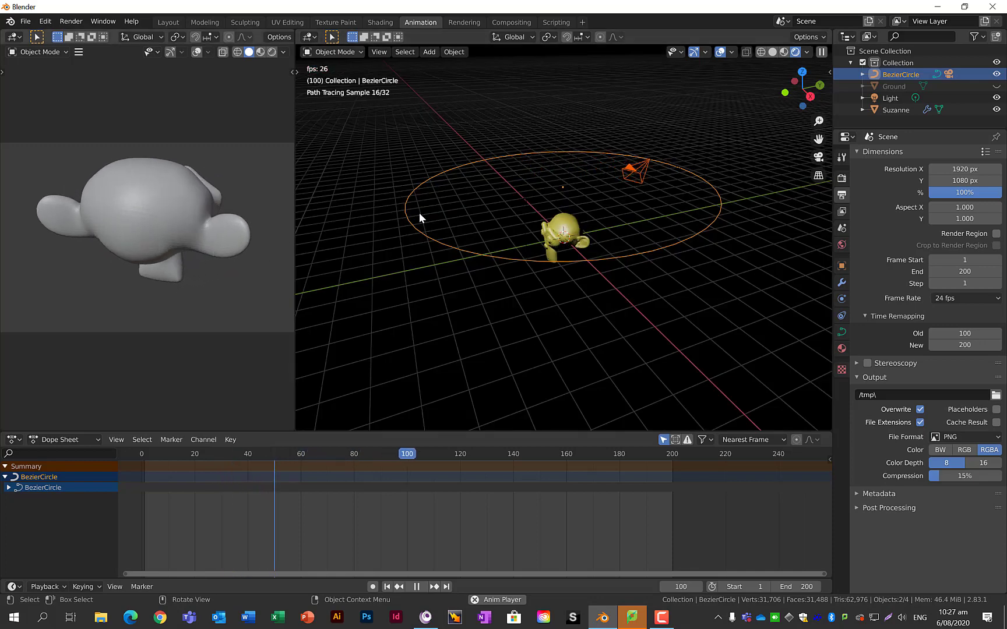
key(z)
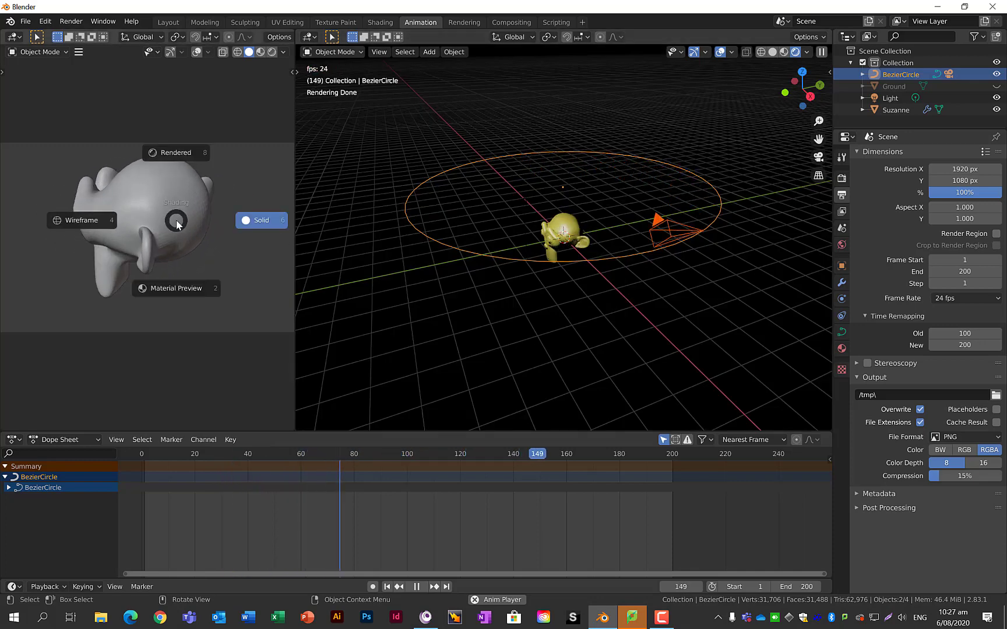
click(182, 158)
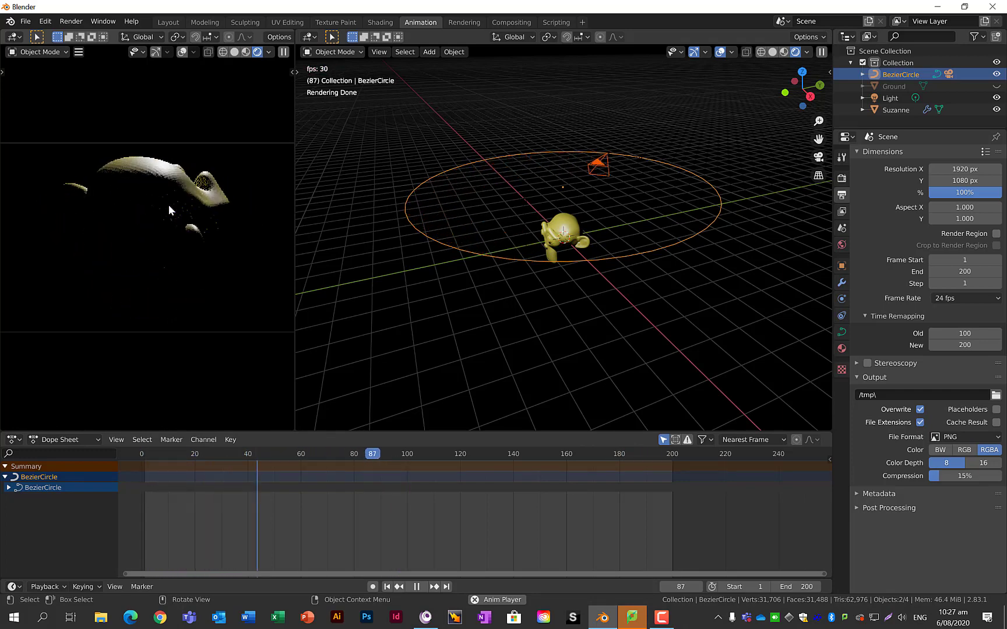
key(space)
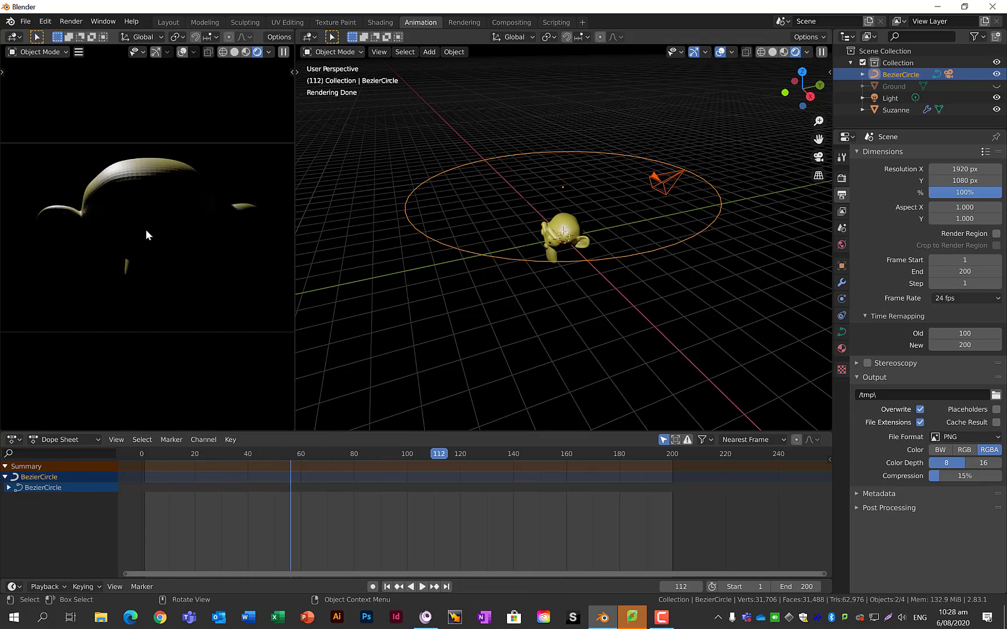
- Show the main viewport from the top and set its shading back to Solid
mouse_move(627, 222)
middle_down()
mouse_move(630, 233)
mouse_move(702, 194)
middle_up()
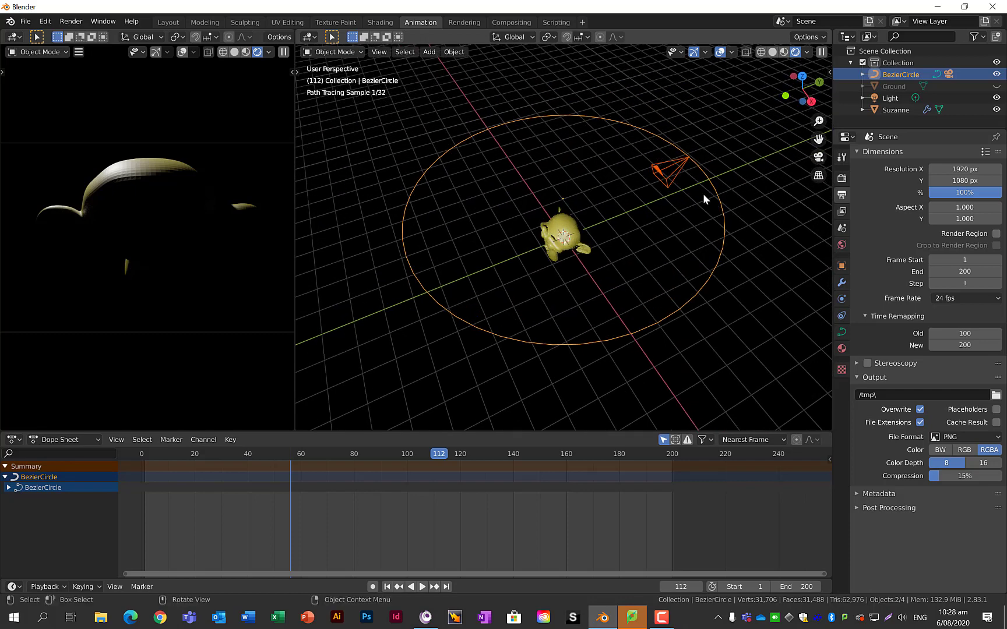
click(803, 76)
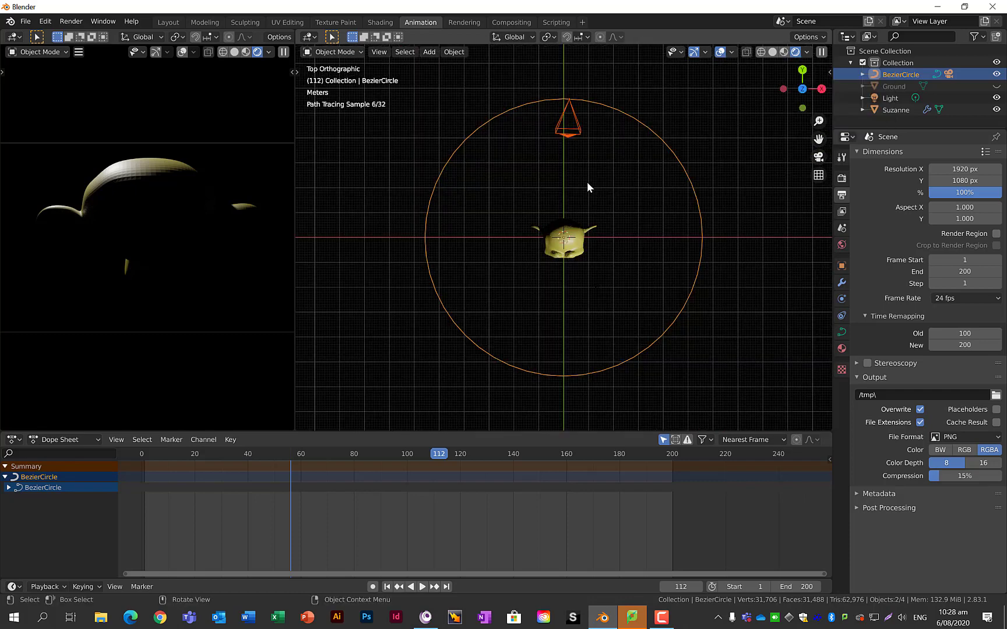
key(z)
click(676, 184)
scroll(666, 190, down, 5)
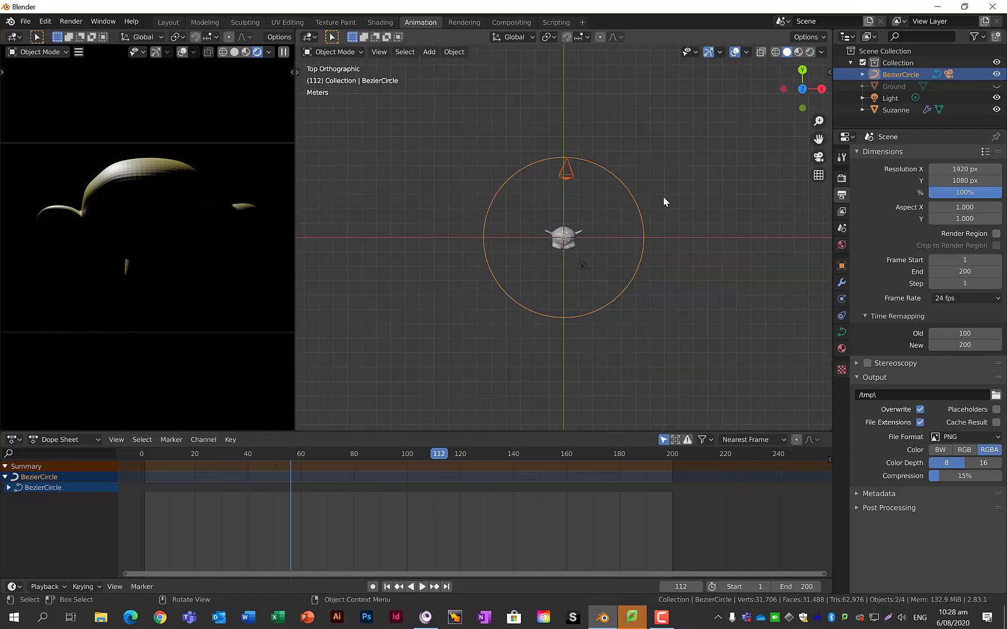
scroll(624, 222, up, 4)
scroll(624, 223, up, 5)
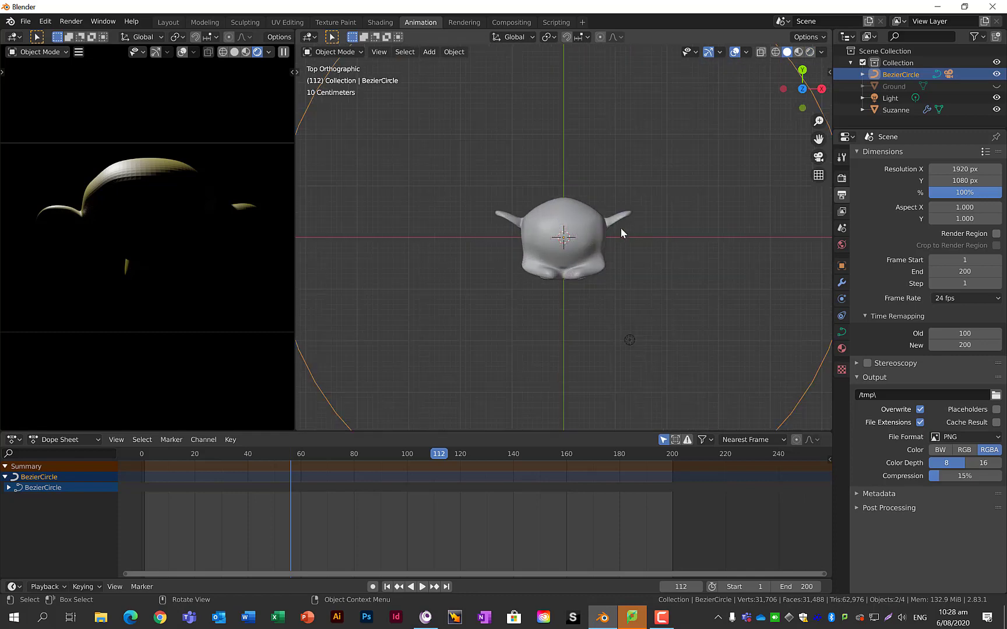
scroll(618, 242, down, 4)
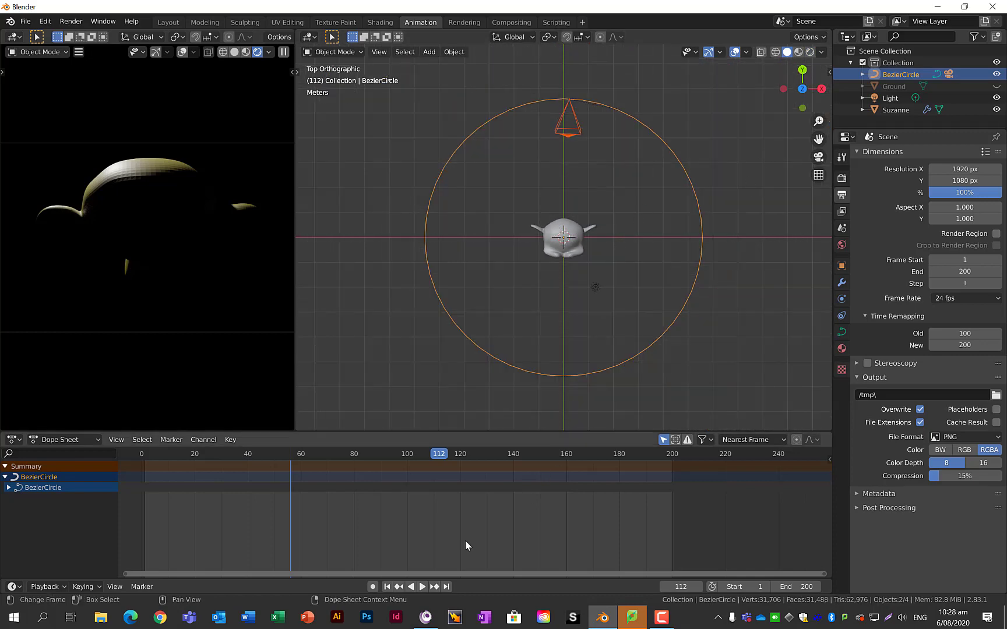
- Return to the first frame and move the light to the far side of the monkey head from the camera, inside the circle
click(387, 586)
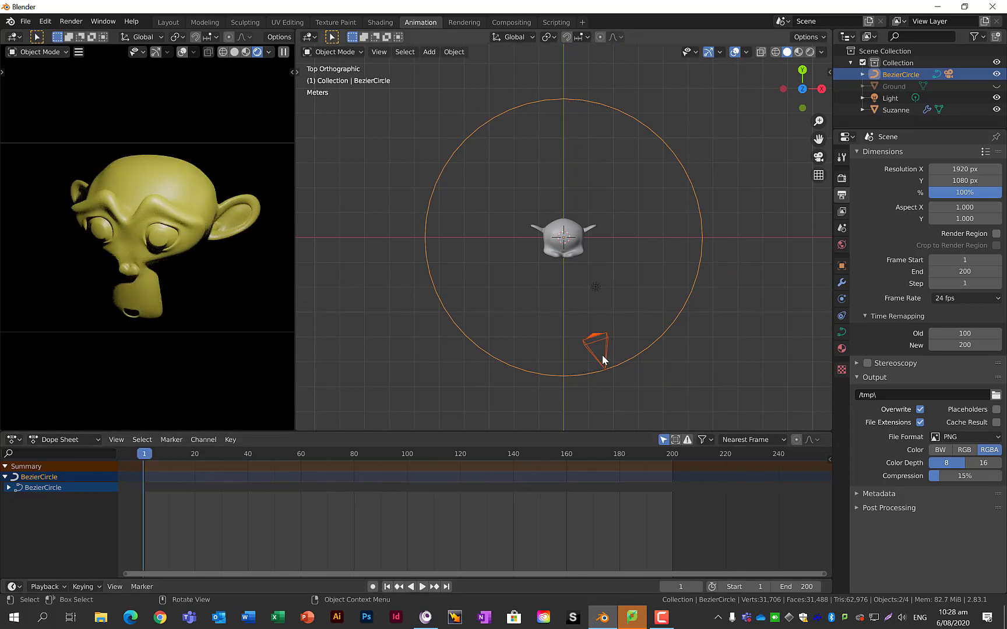
scroll(606, 356, up, 3)
scroll(592, 275, down, 1)
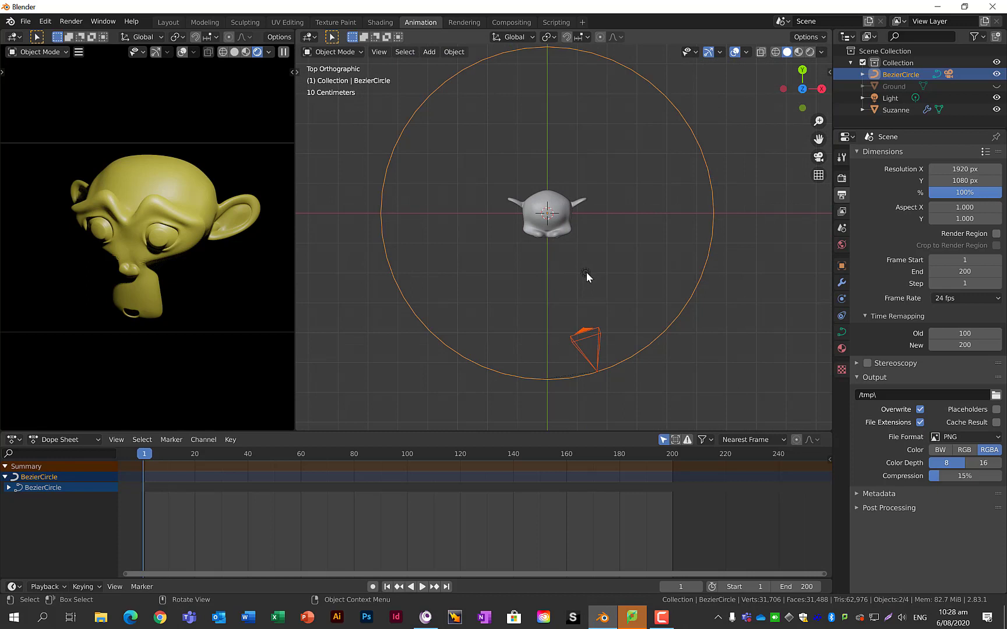
click(586, 272)
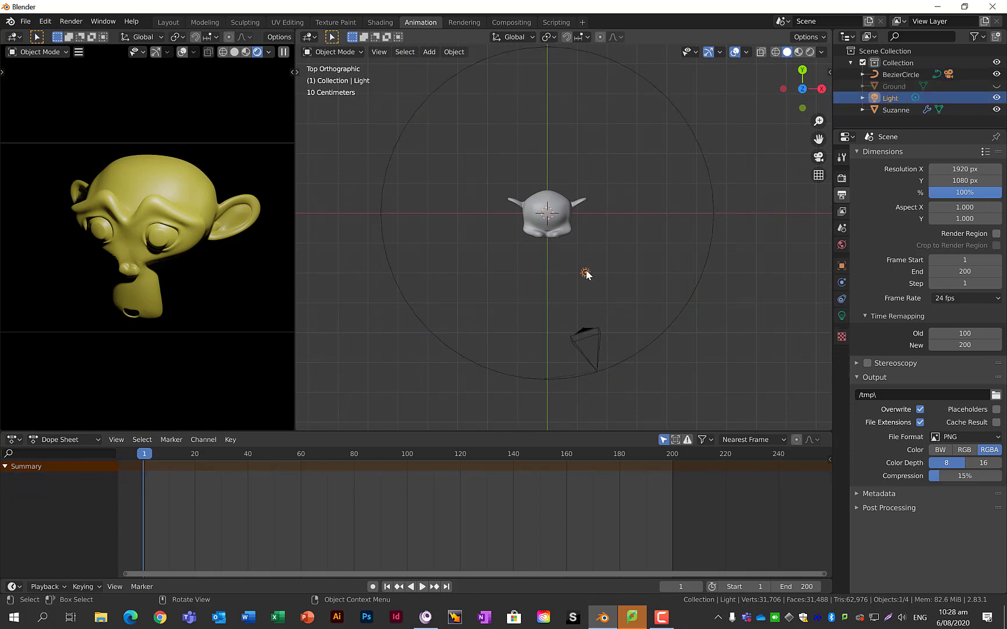
key(g)
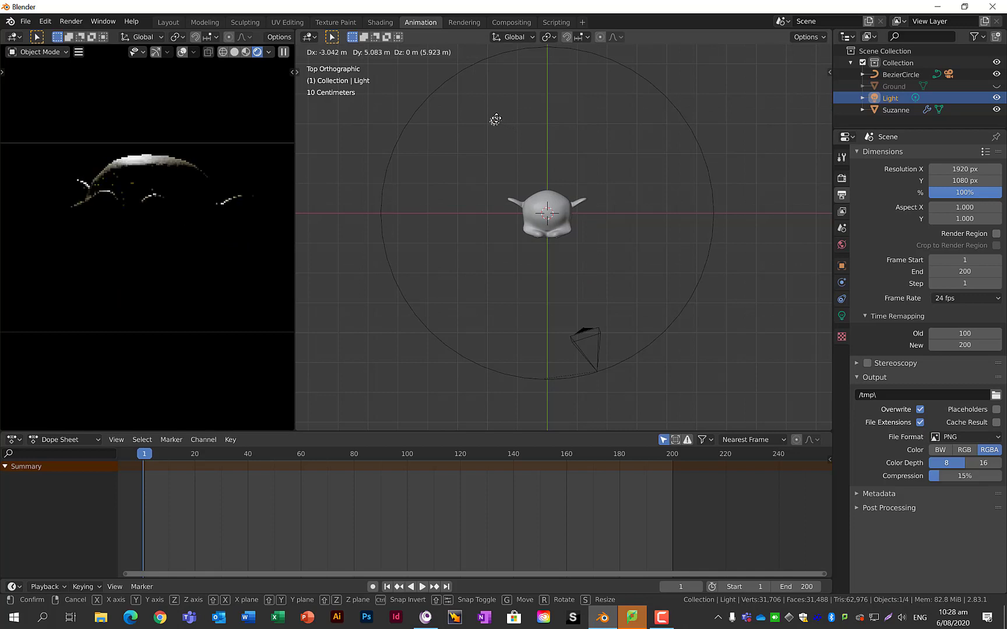
click(478, 107)
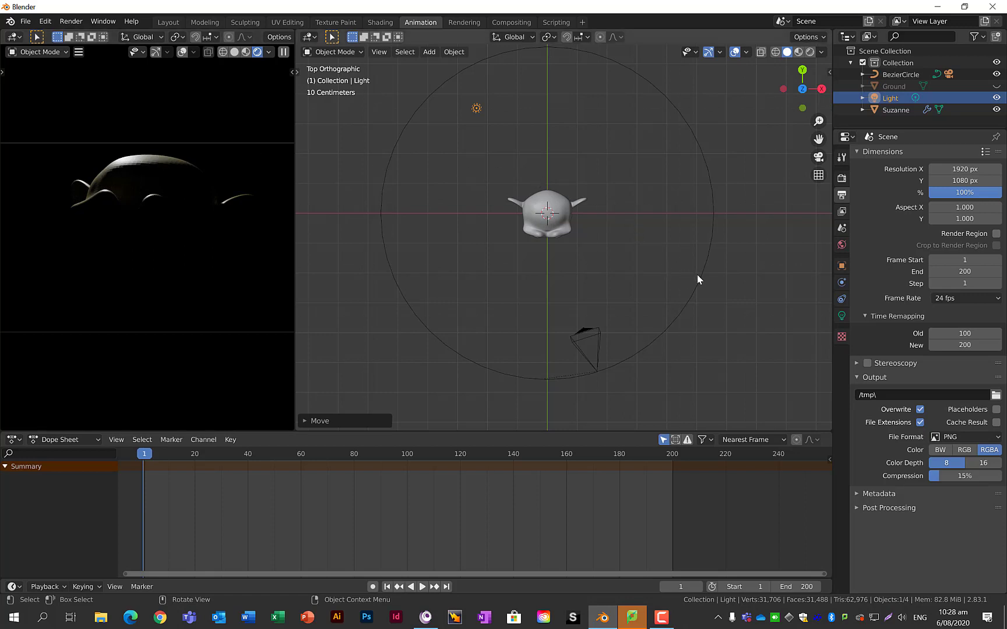
- Add an area light and raise it along the Z axis above the monkey head to about the height of the camera circle
key(shift+a)
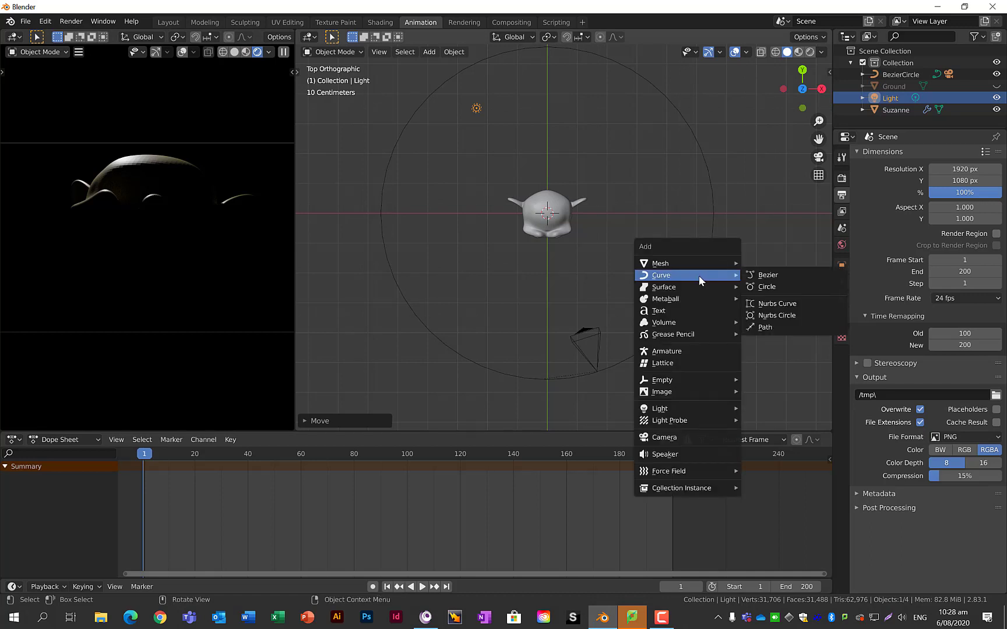
mouse_move(706, 415)
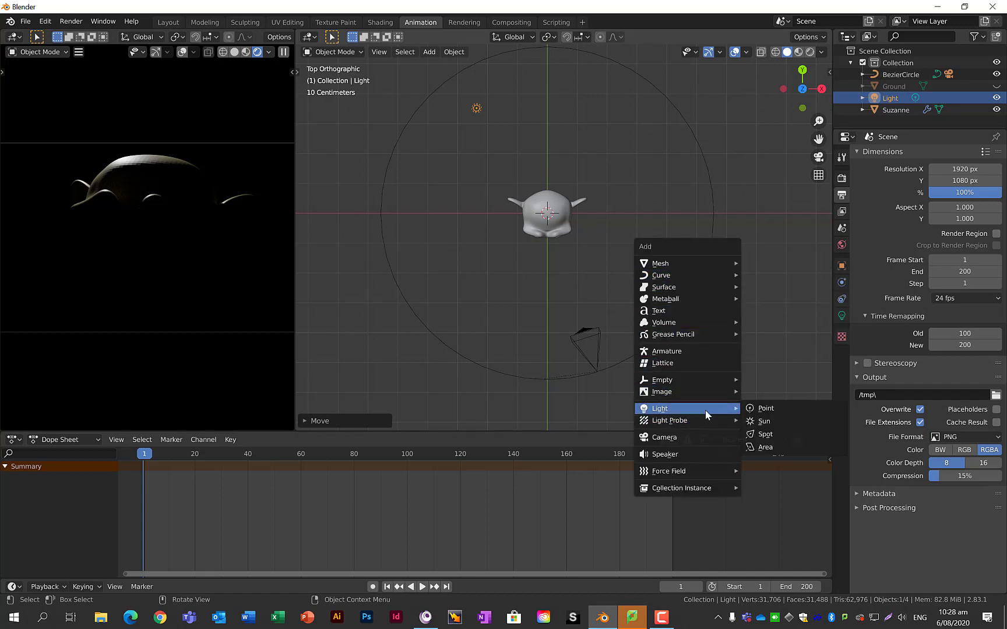
click(778, 447)
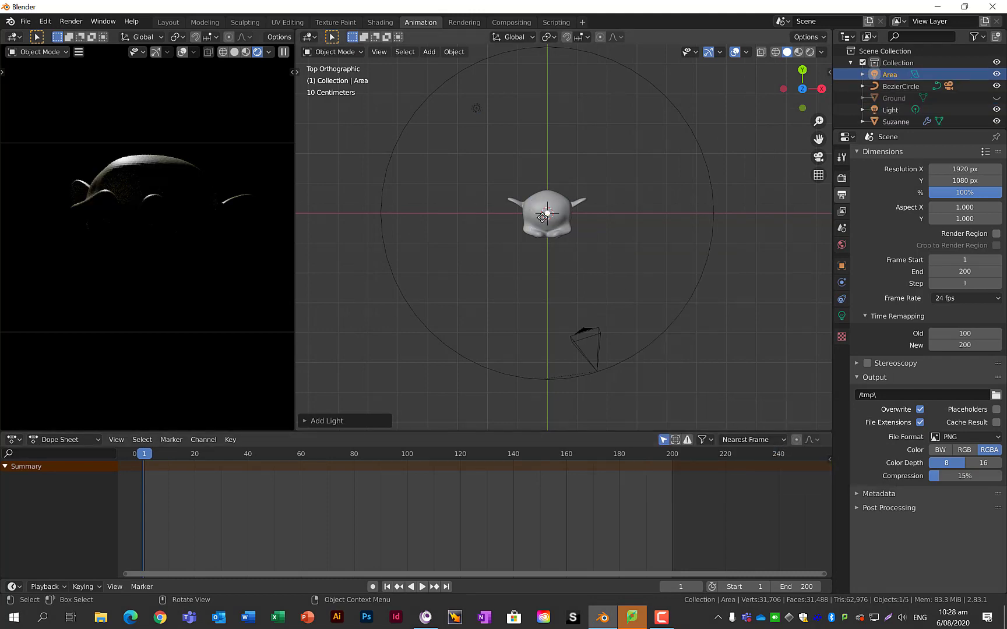
middle_drag(586, 242, 593, 152)
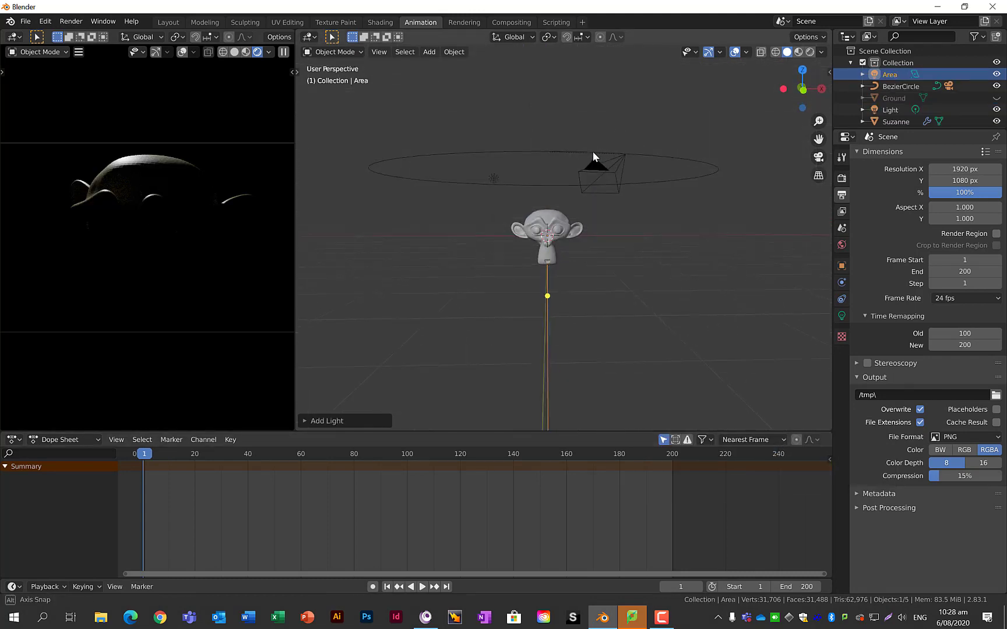
key(g)
key(z)
click(615, 146)
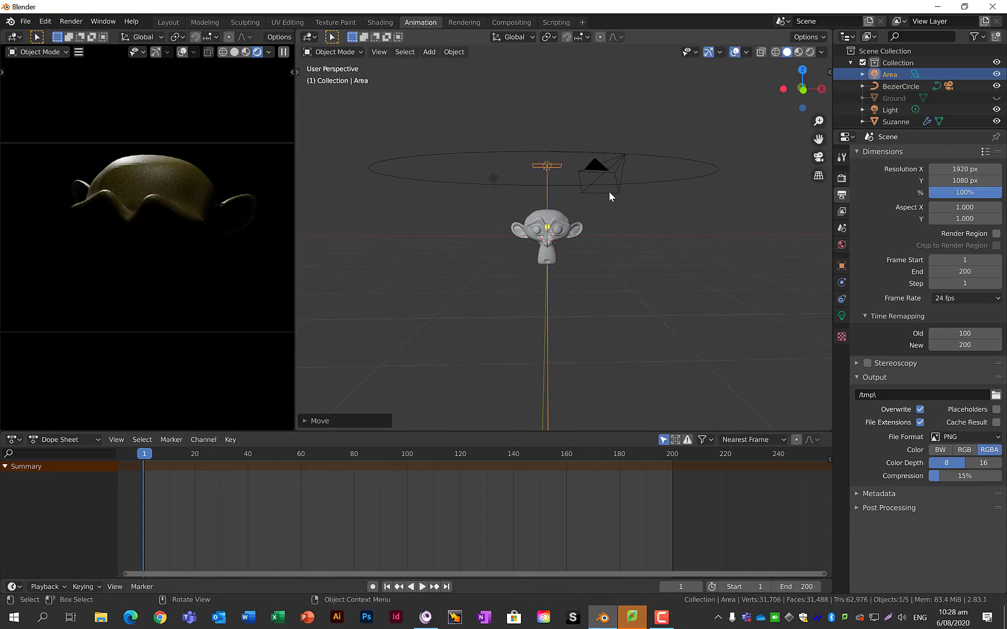
- Move the area light along the X axis away from the monkey head, then forward to the camera's side of the circle
mouse_move(609, 191)
middle_down()
mouse_move(600, 141)
mouse_move(606, 267)
mouse_move(593, 187)
middle_up()
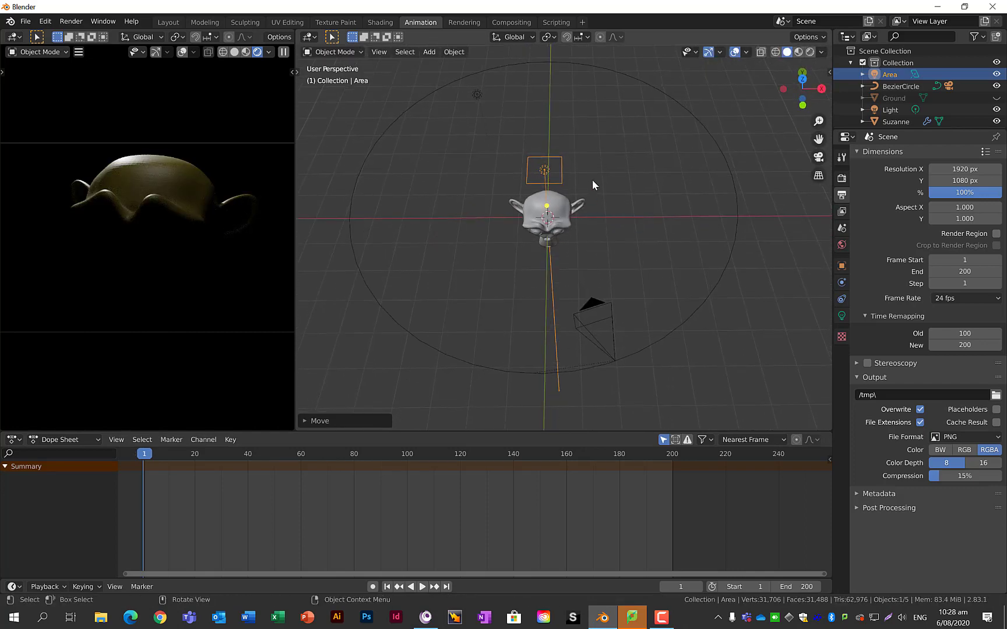
key(g)
key(x)
click(711, 171)
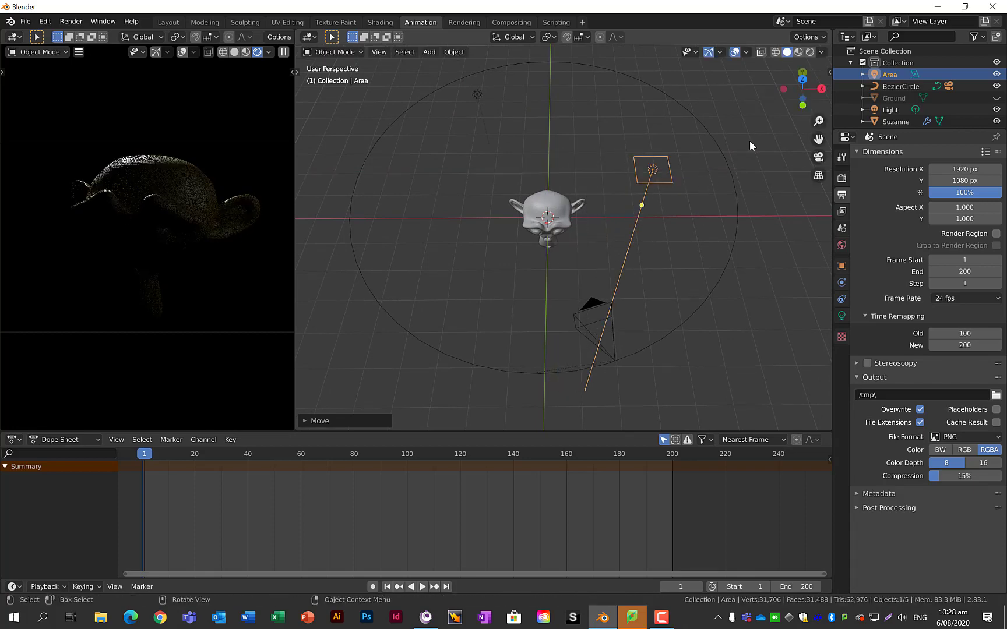
middle_drag(750, 146, 737, 197)
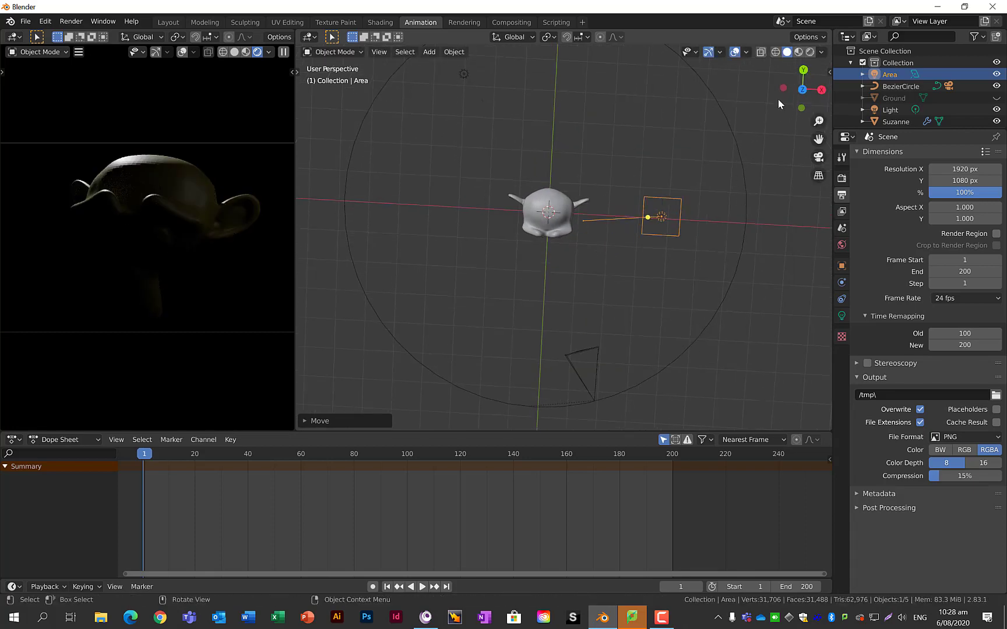
click(802, 90)
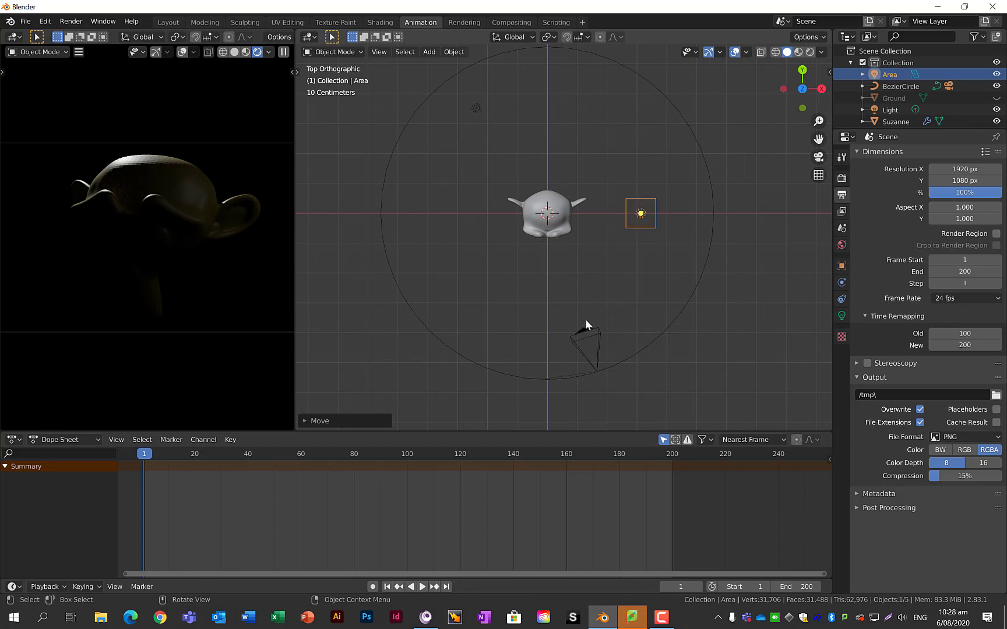
key(g)
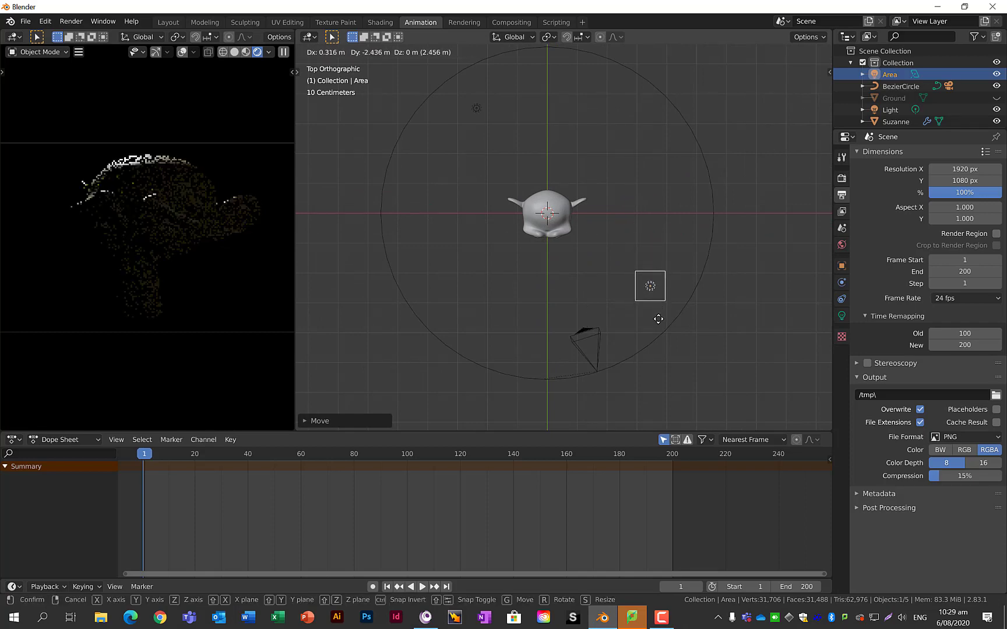
click(627, 293)
- Tilt the area light from a low side view so its beam points down towards the monkey head
middle_drag(672, 224, 695, 113)
key(r)
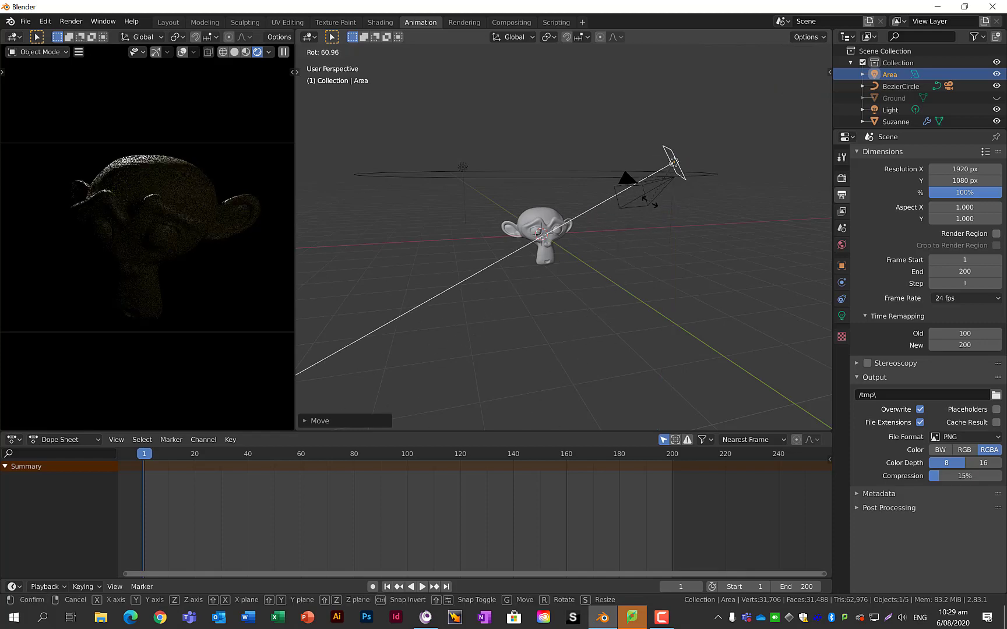
click(624, 250)
- Reposition and turn the area light as seen from above so it aims through the monkey head from beside the camera
middle_drag(624, 249, 608, 325)
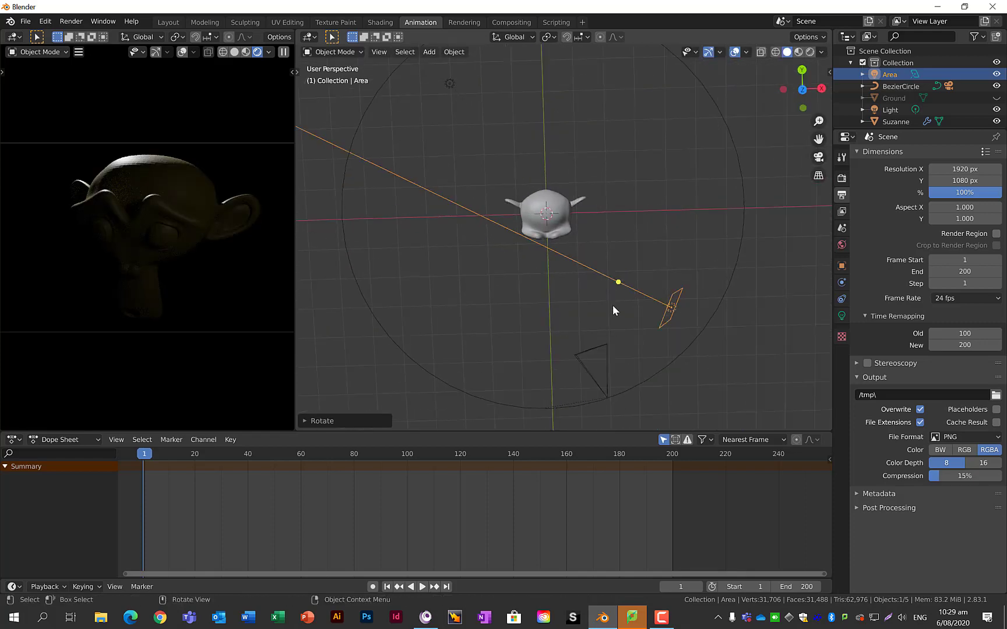
key(g)
click(628, 274)
key(r)
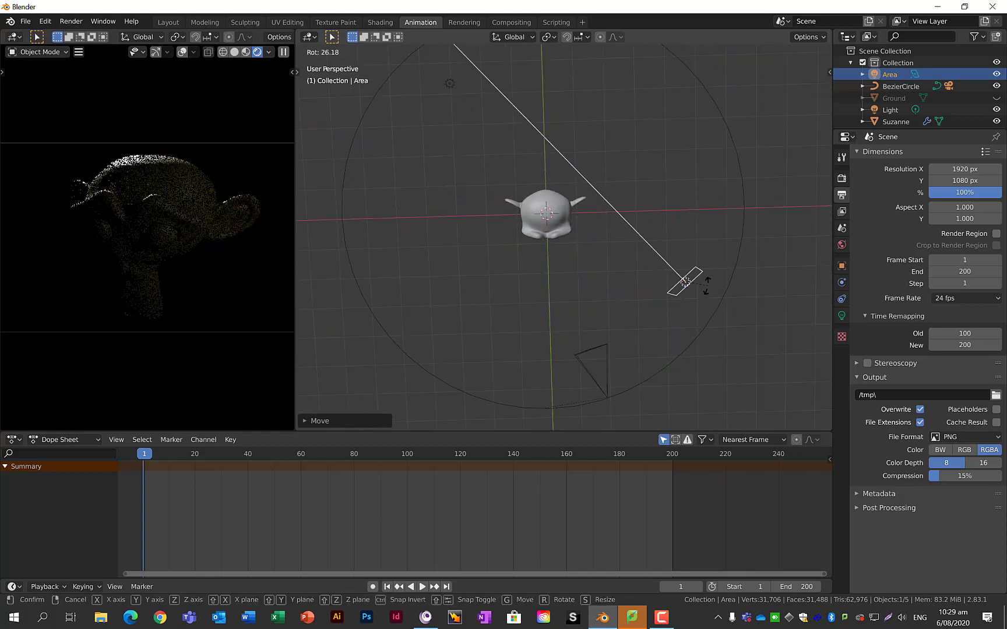
click(702, 289)
key(g)
click(687, 339)
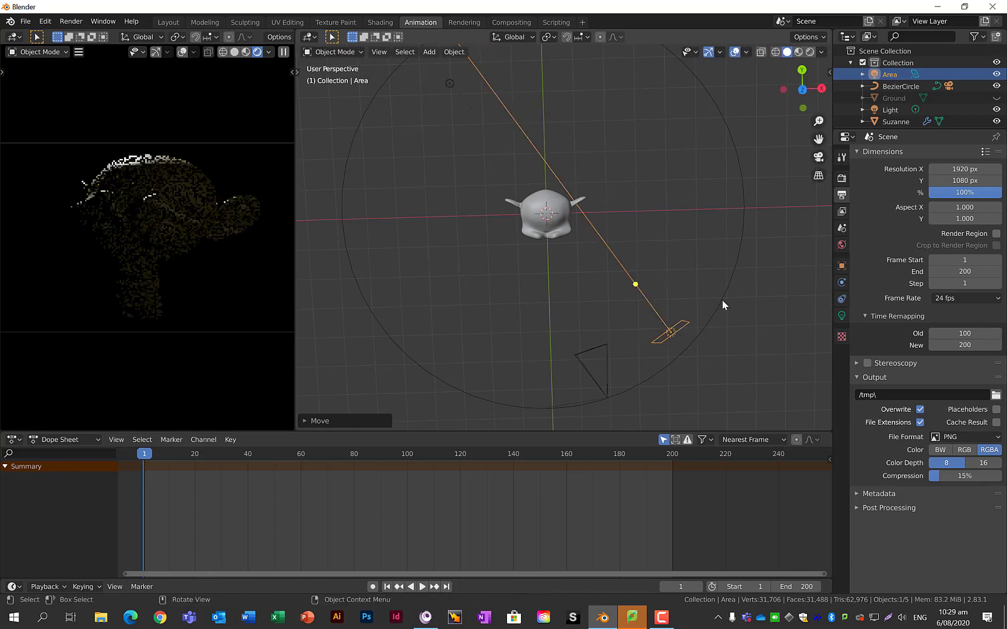
key(r)
click(684, 207)
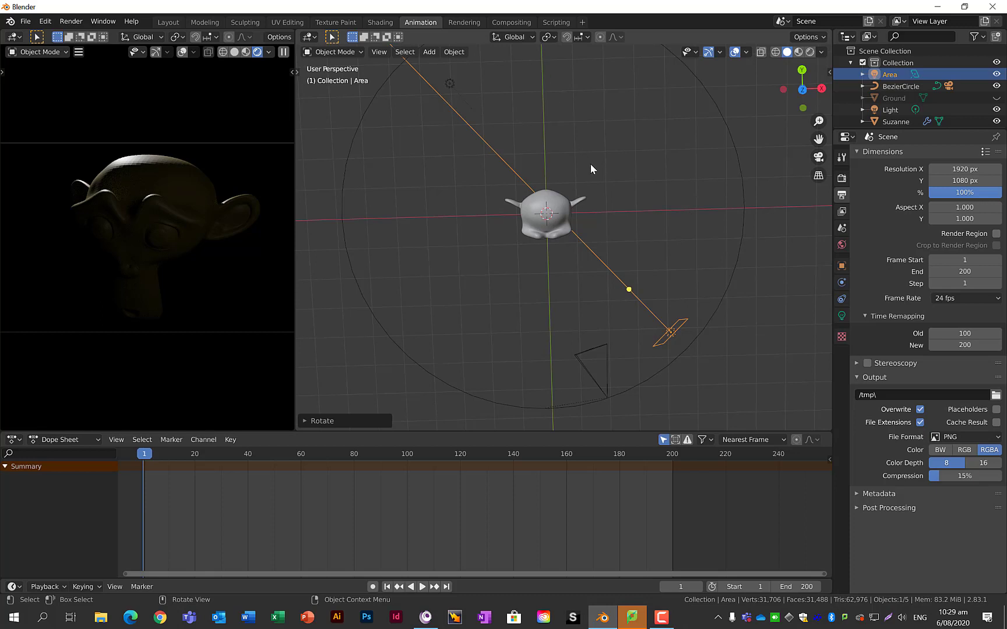
- Set the area light's power to 200 W and unhide the Ground object
click(842, 315)
click(949, 232)
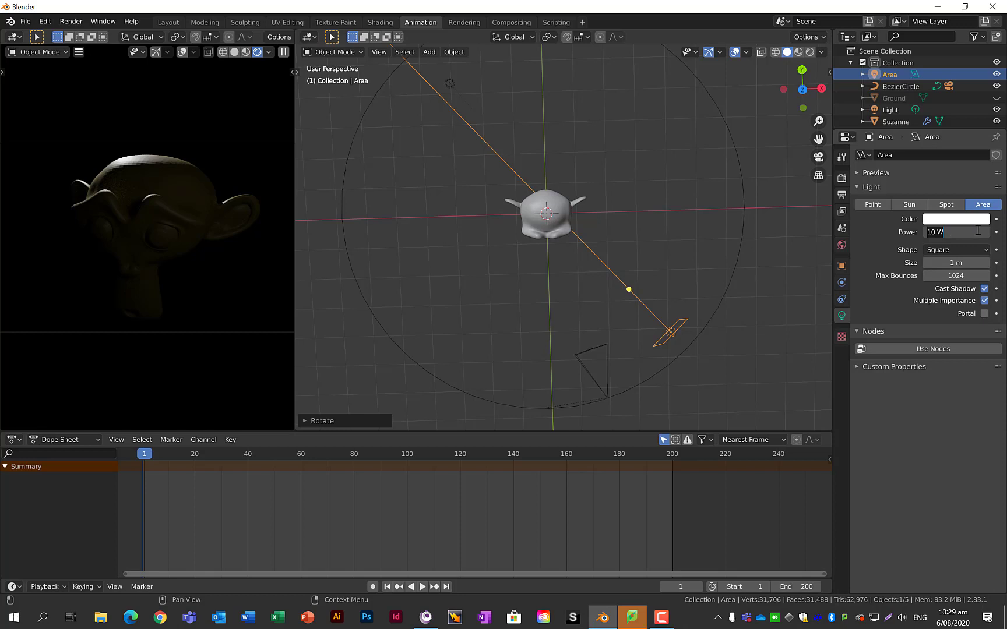
text(200)
key(Return)
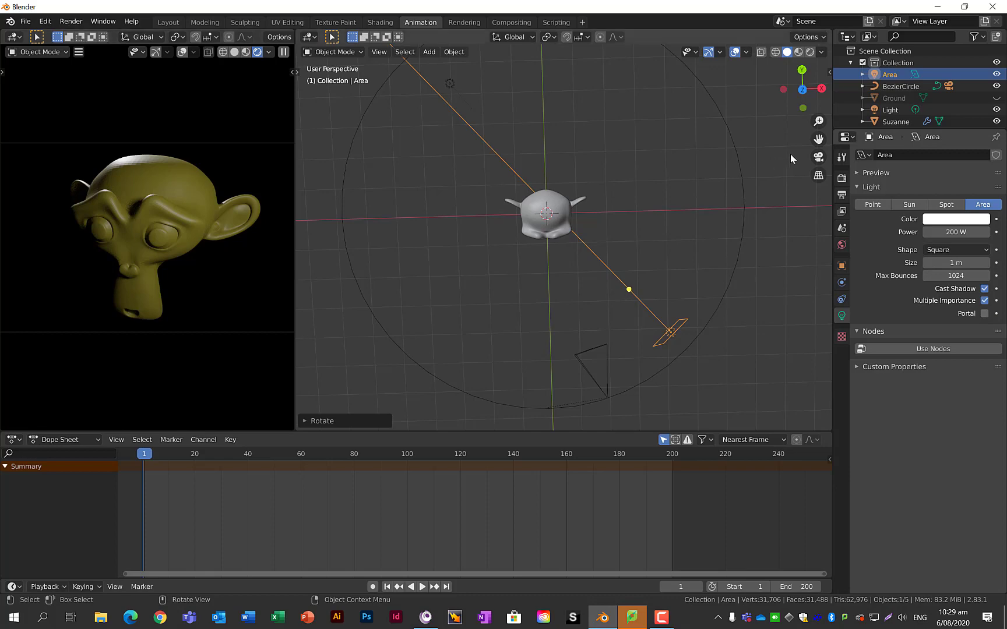
click(996, 98)
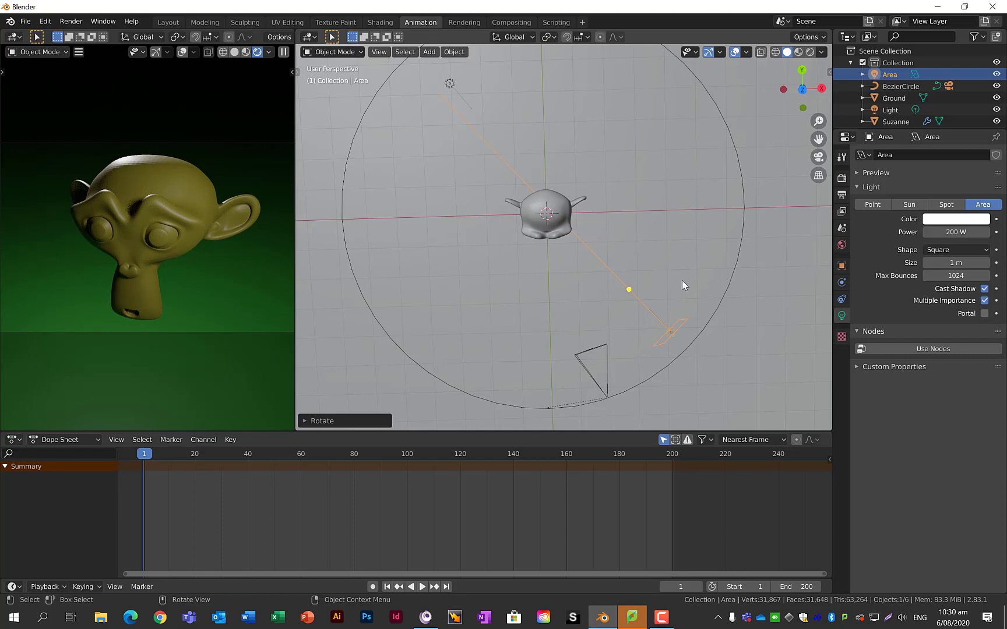
- Duplicate the area light to the other side of the camera and rotate the copy about 80° to face the monkey head
key(shift+d)
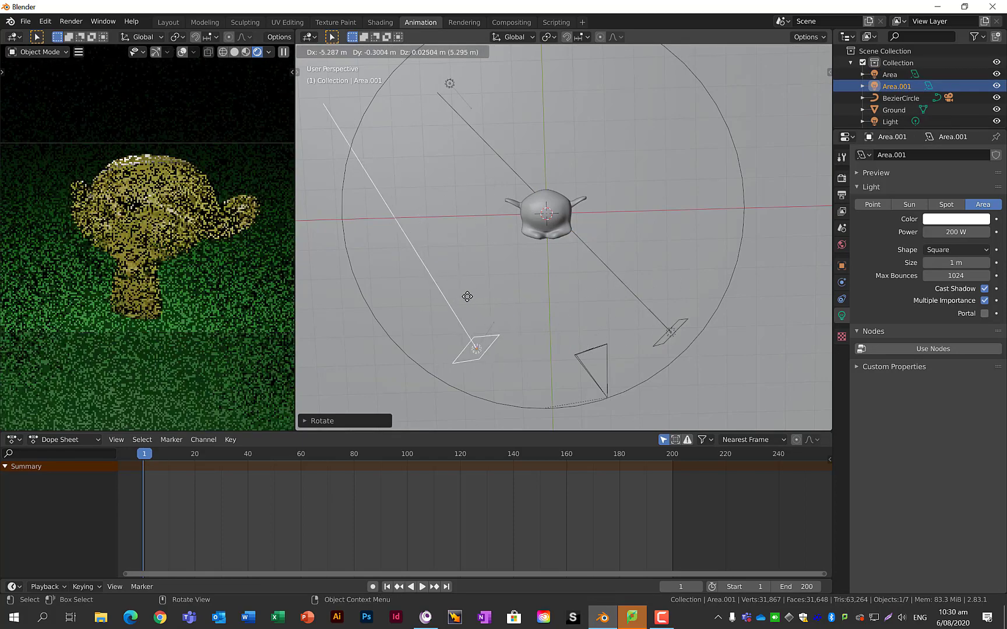
click(428, 291)
key(r)
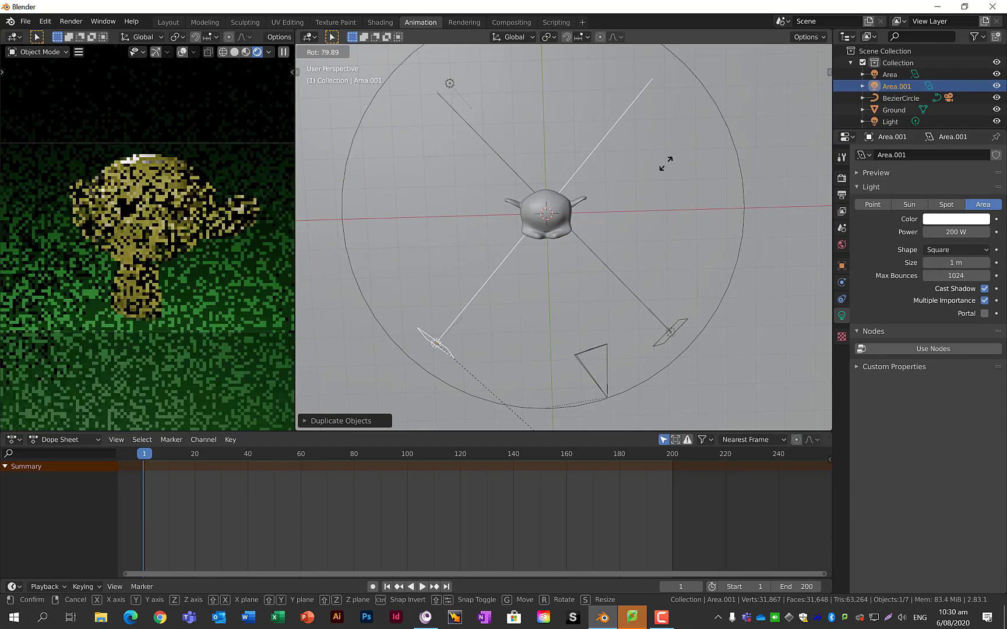
click(665, 163)
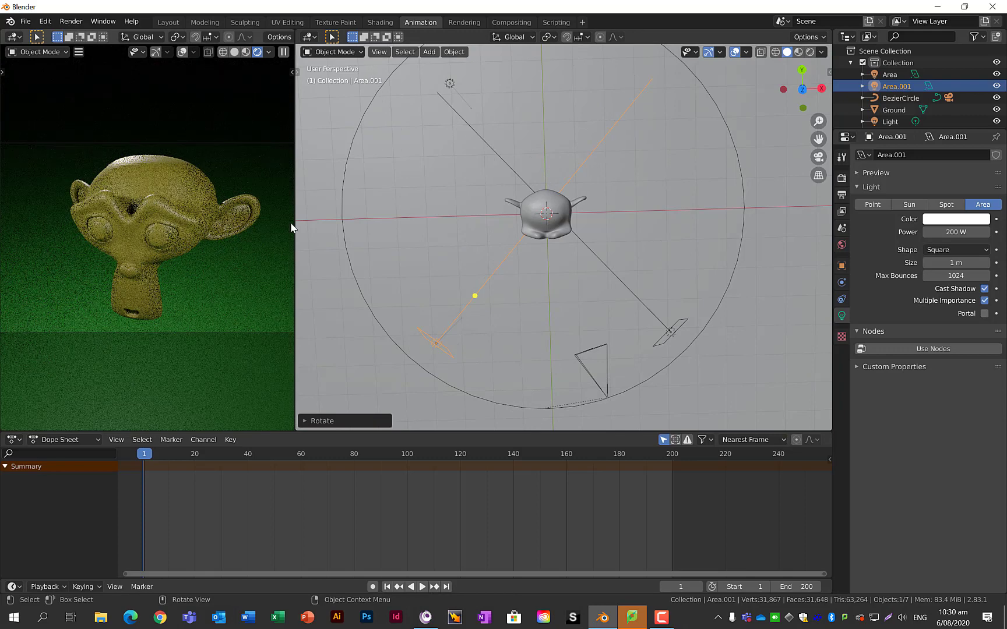
- Set the duplicated area light's power to 100 W and the original area light's power to 300 W
middle_drag(506, 218, 512, 147)
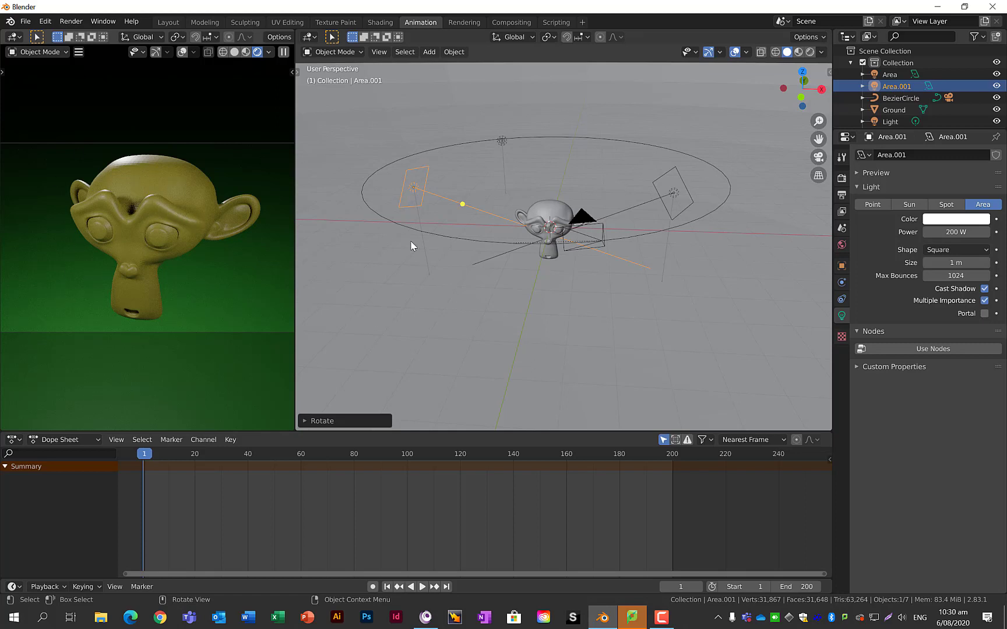
click(956, 232)
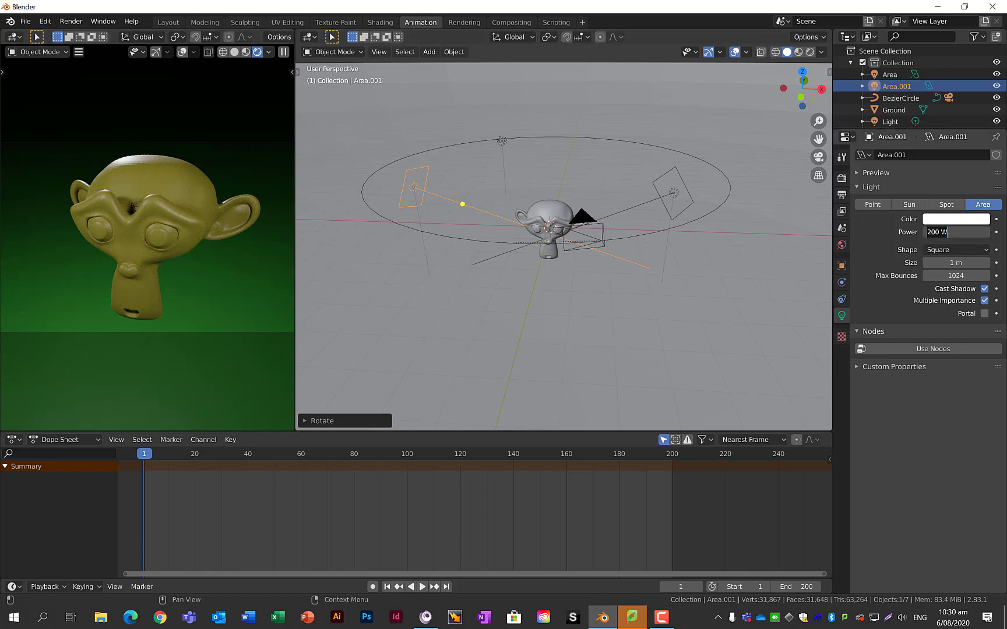
text(100)
key(Return)
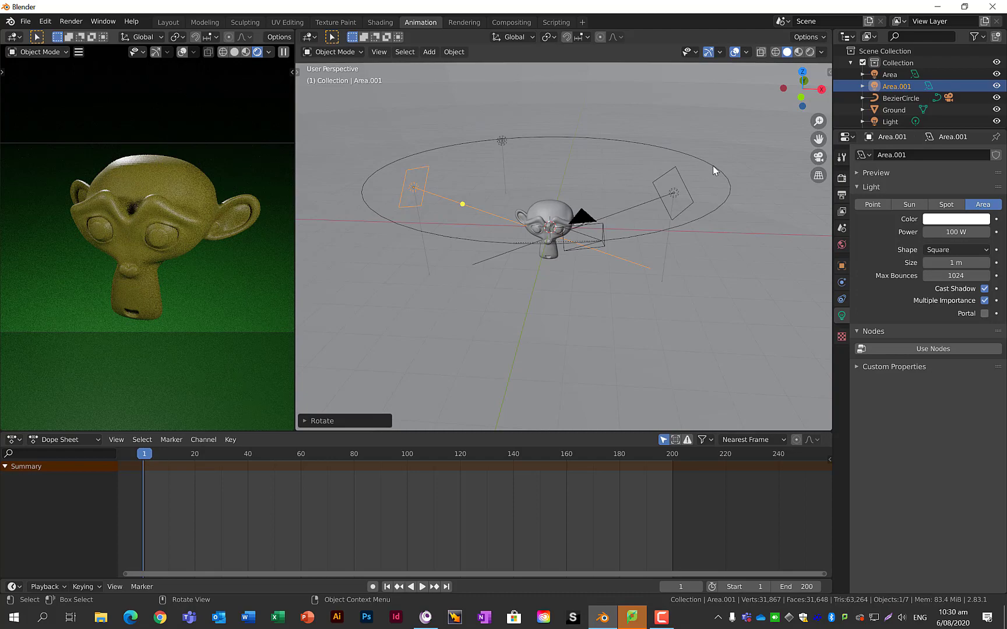
click(673, 193)
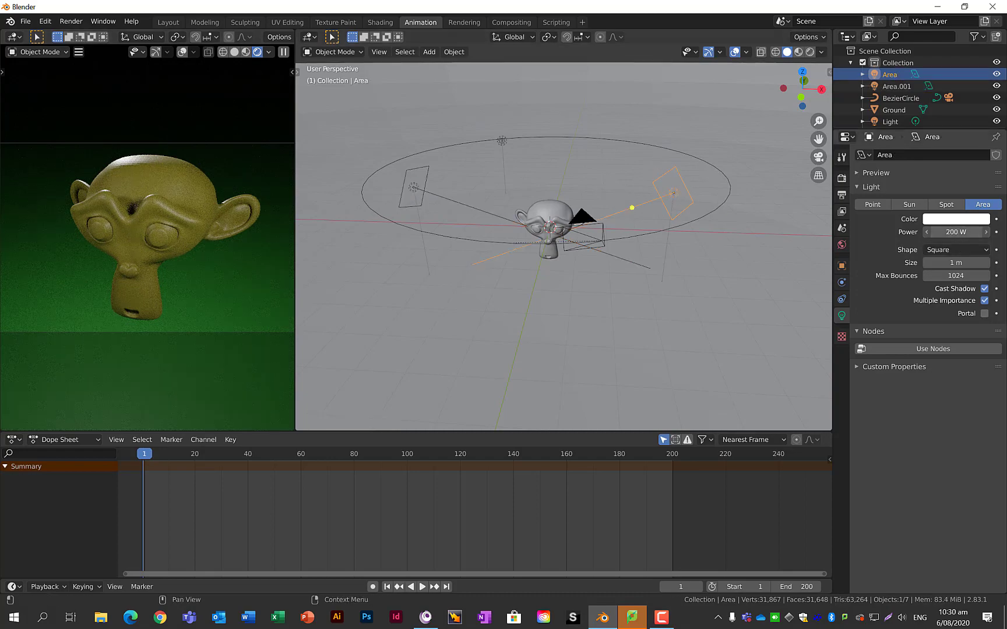
click(955, 232)
text(300)
key(Return)
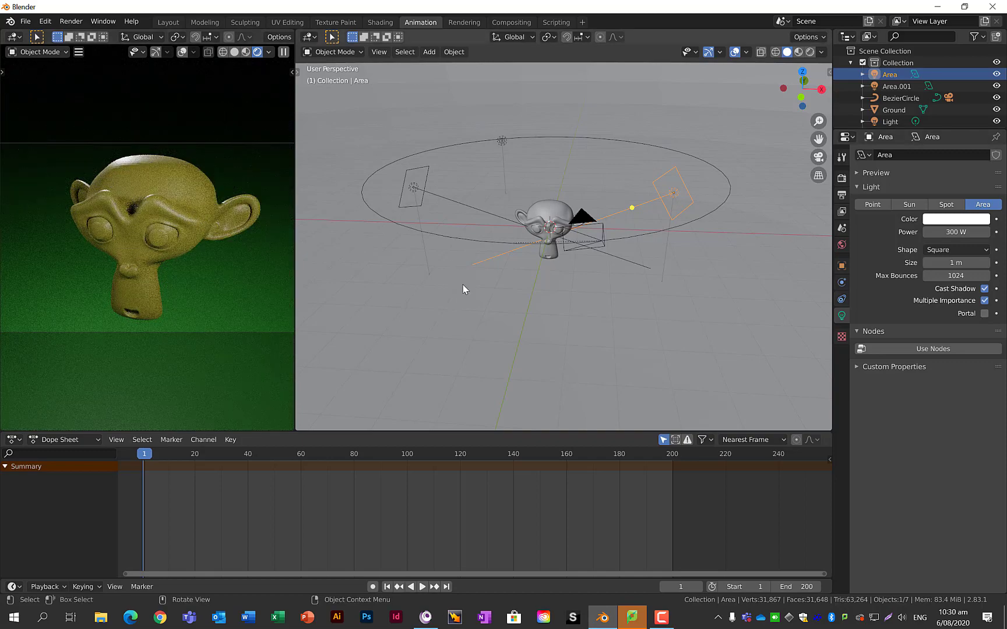
- Preview the camera animation in Cycles and in Eevee, then return the render engine to Cycles and pause playback
key(space)
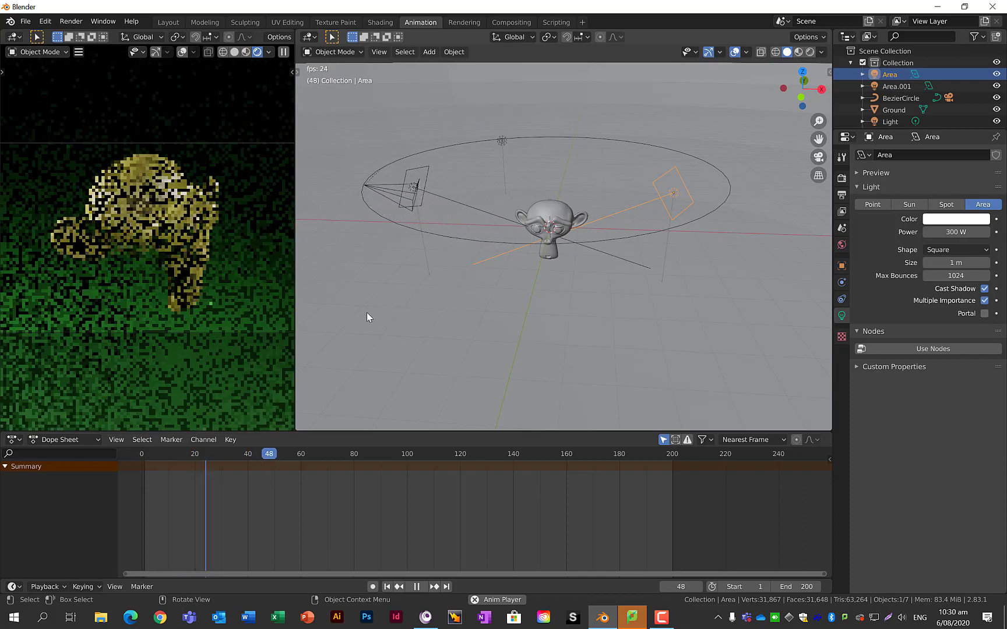
key(space)
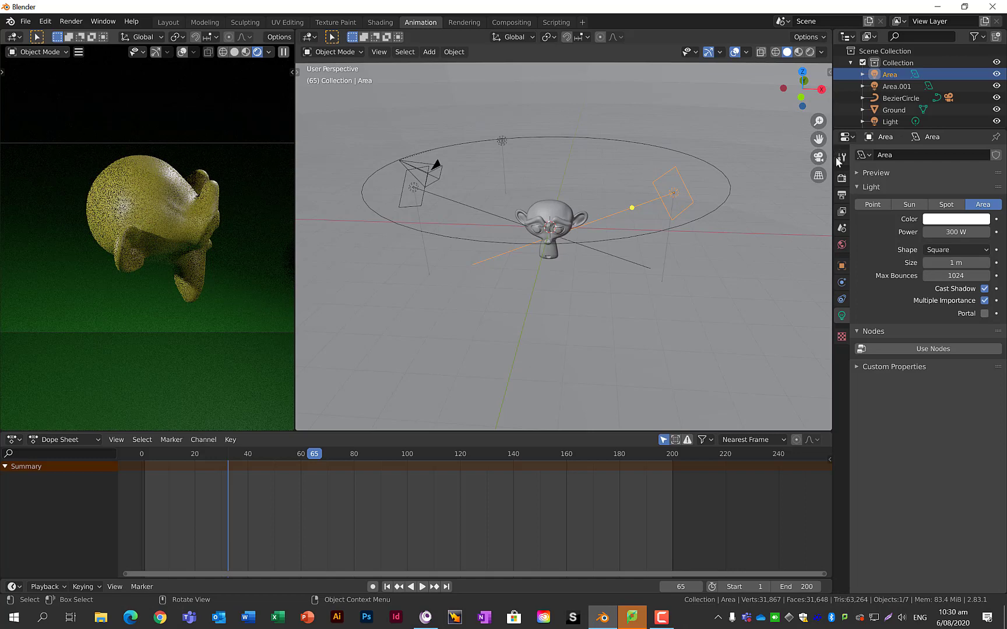
click(841, 178)
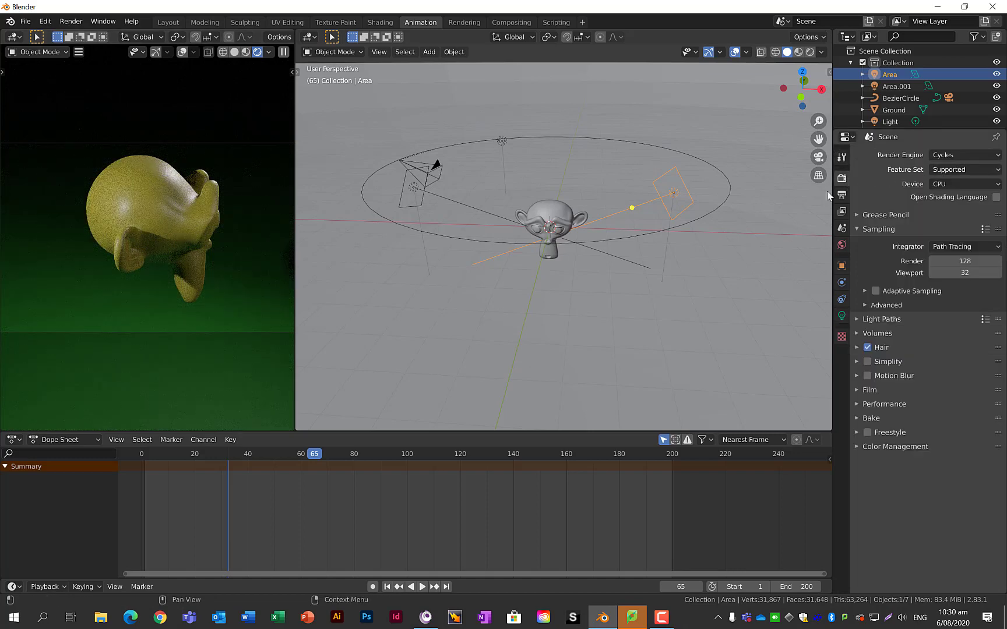
click(954, 154)
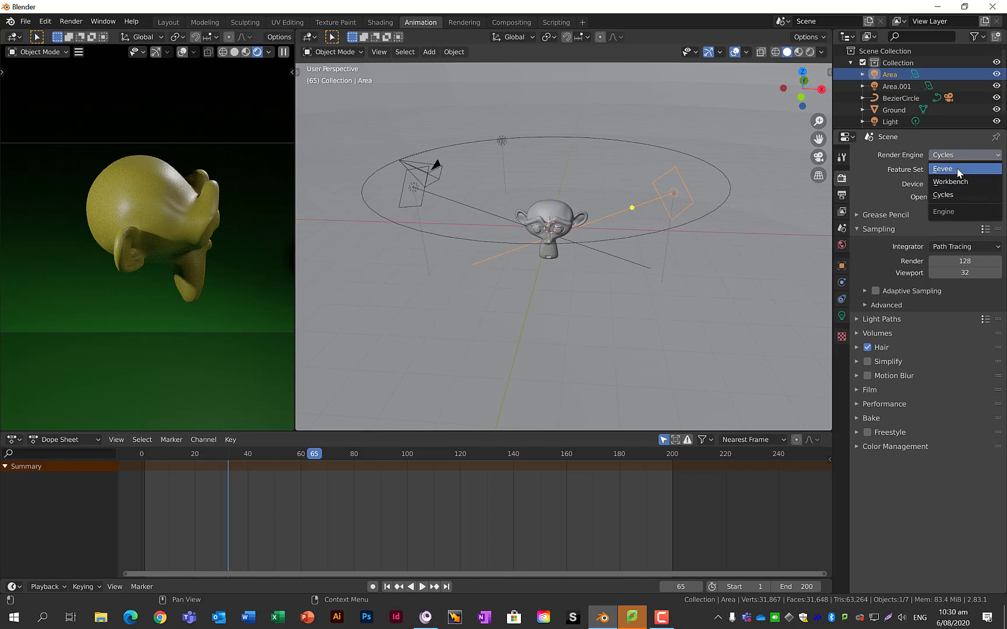
click(957, 170)
key(space)
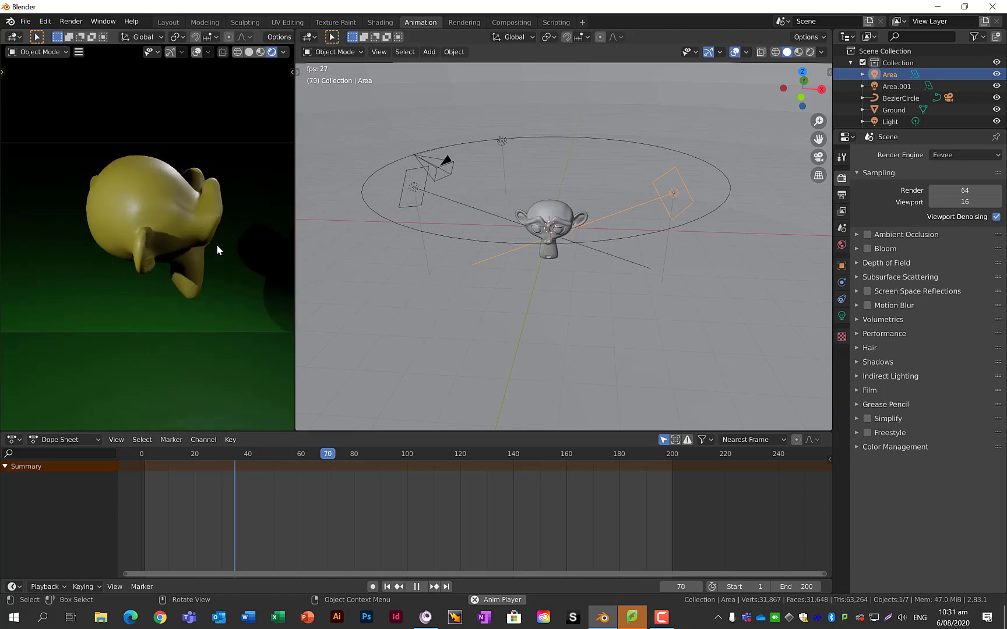
click(944, 155)
click(944, 194)
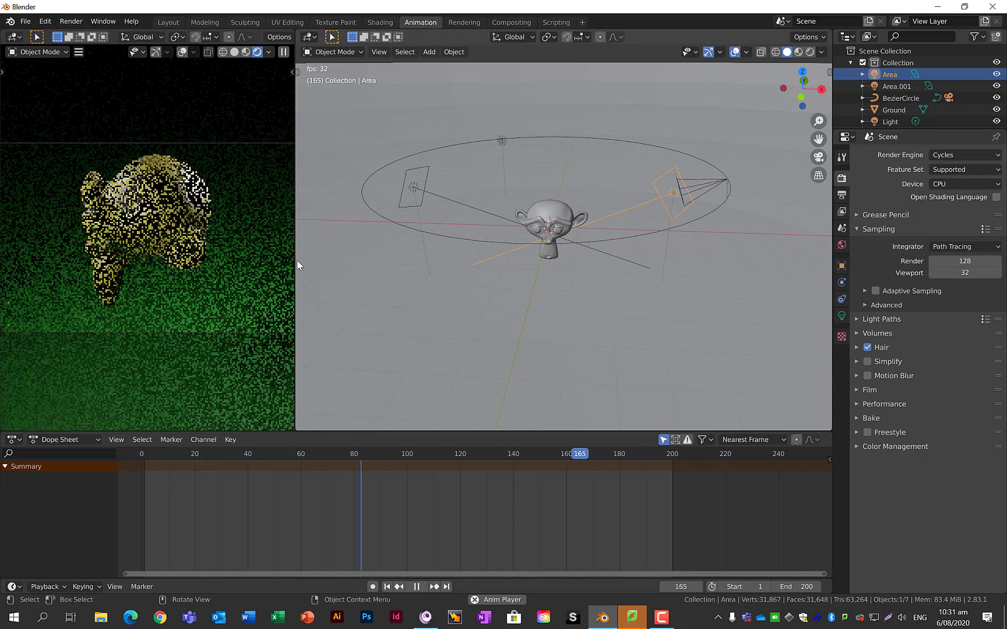
key(space)
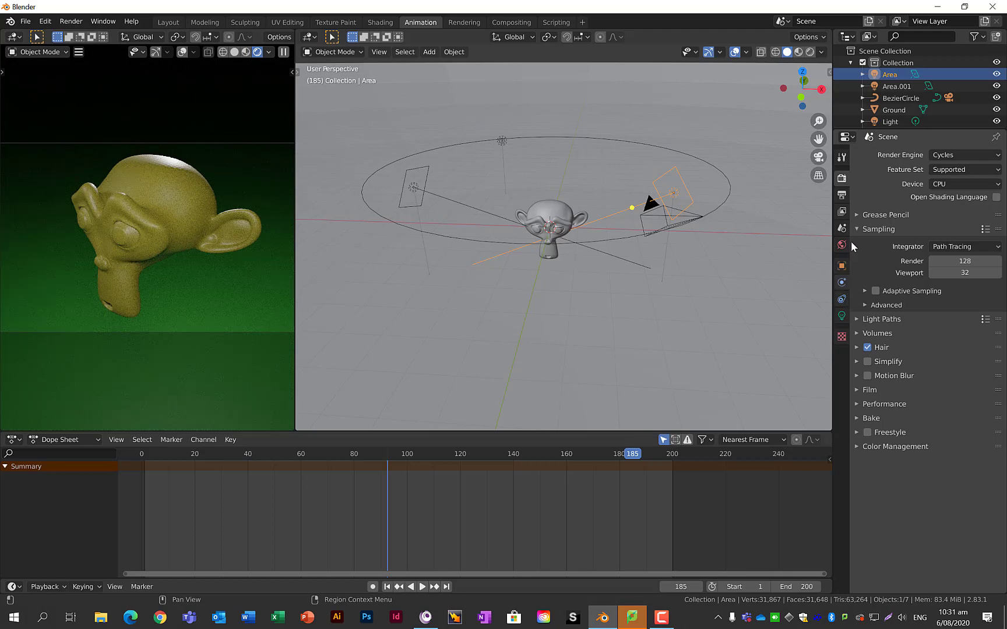
- Create a Renders folder on the Desktop and set it as the render output path
click(842, 196)
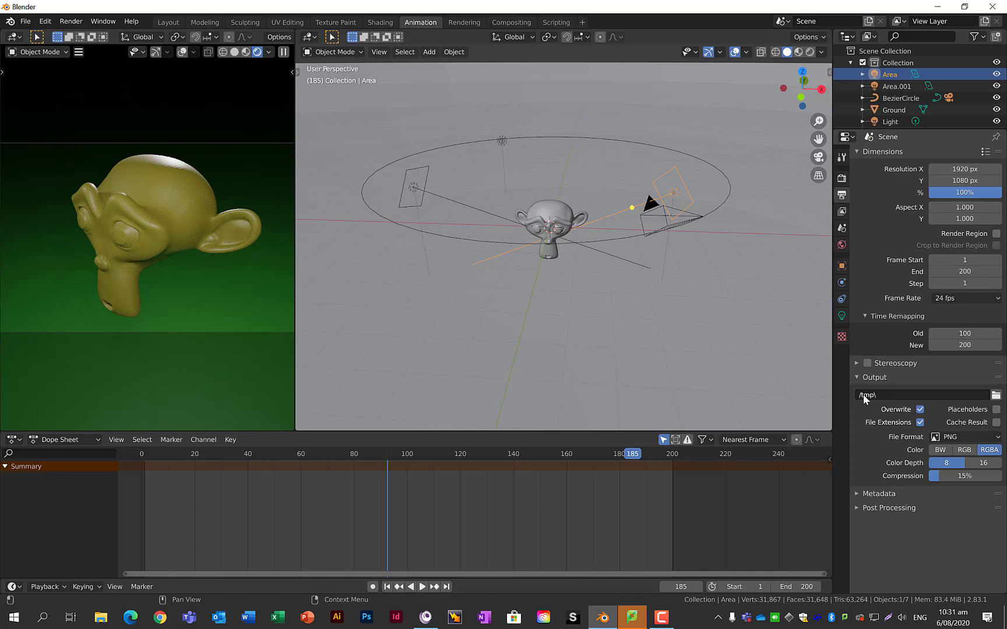
click(996, 395)
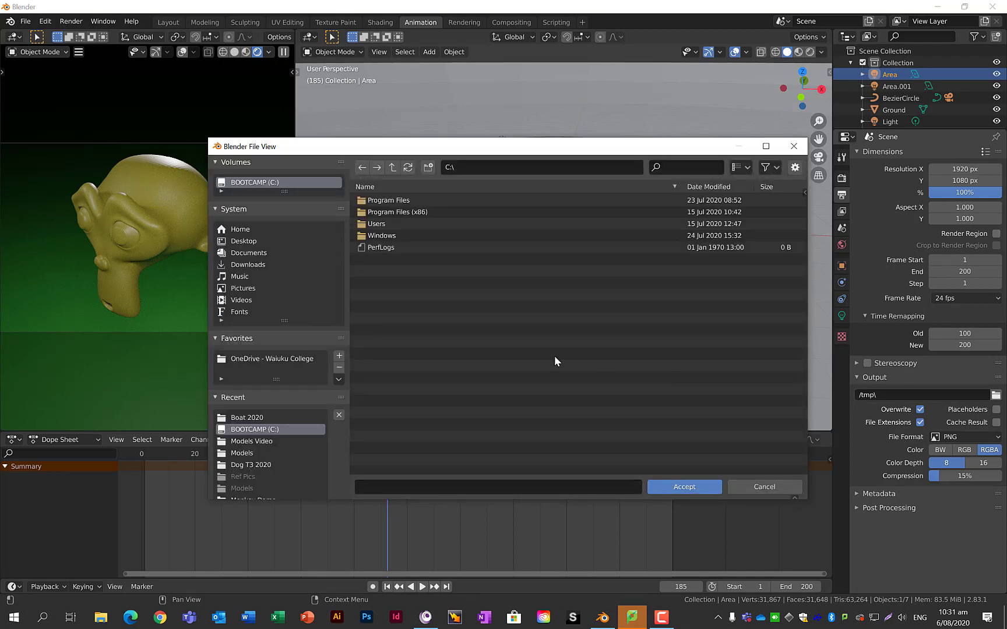
click(248, 241)
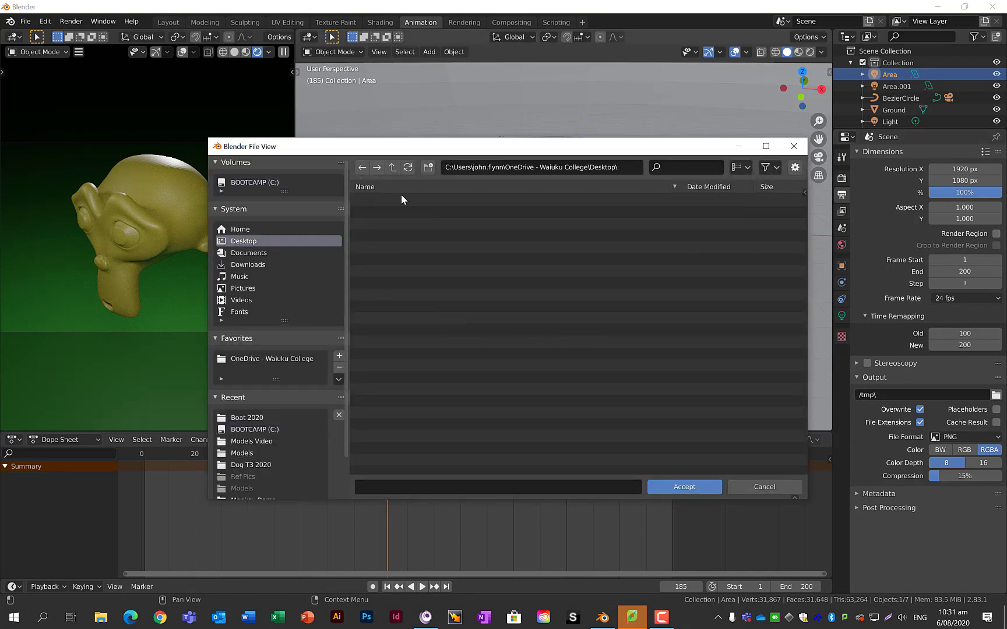
click(429, 169)
text(Re)
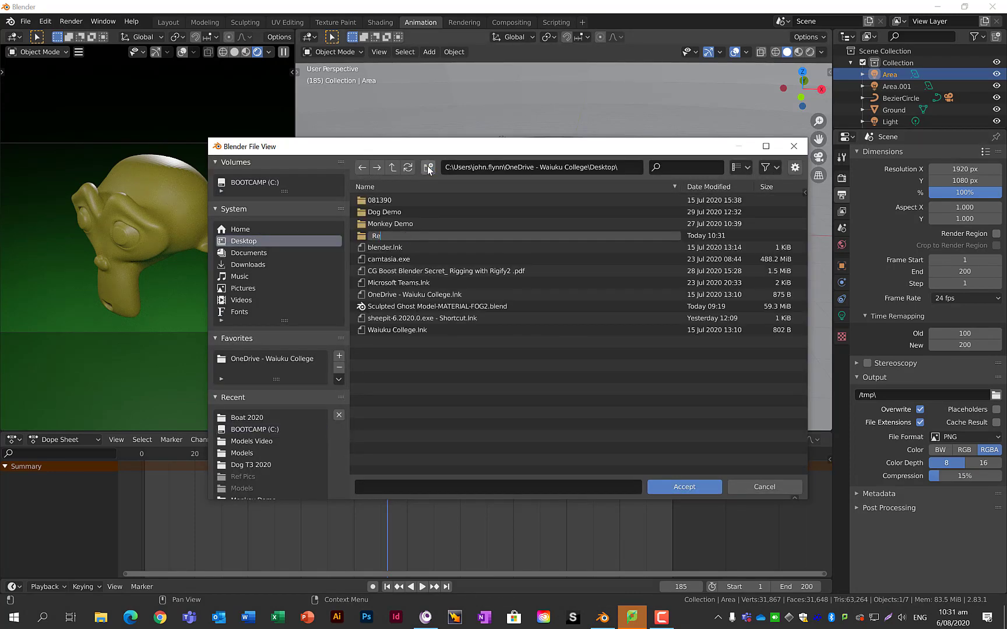
text(nders)
key(Return)
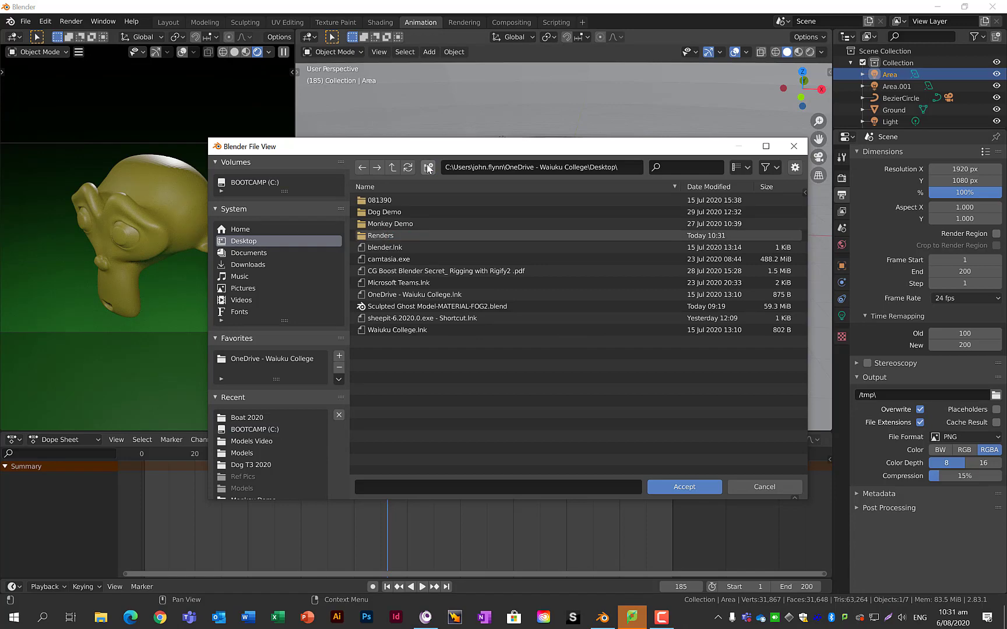
double_click(373, 236)
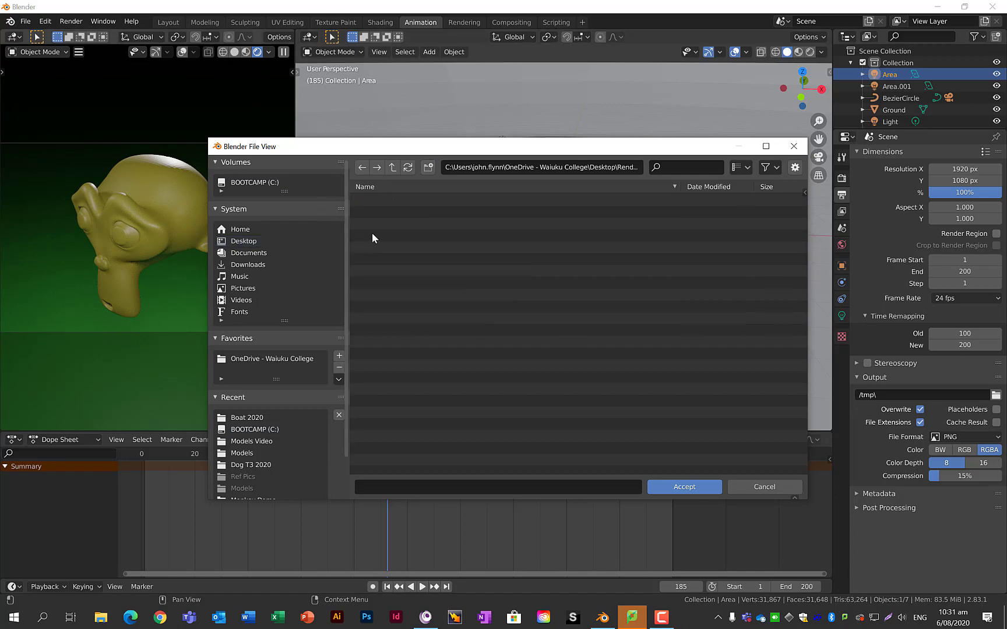
click(684, 486)
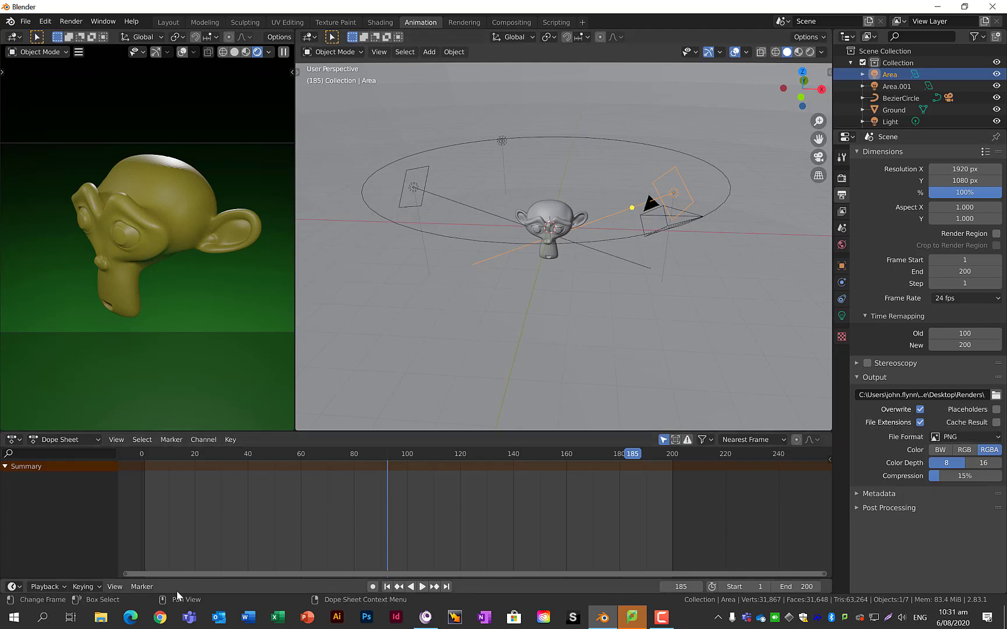
- Switch to Chrome, open sheepit-renderfarm.com and go to the account's profile page
click(161, 619)
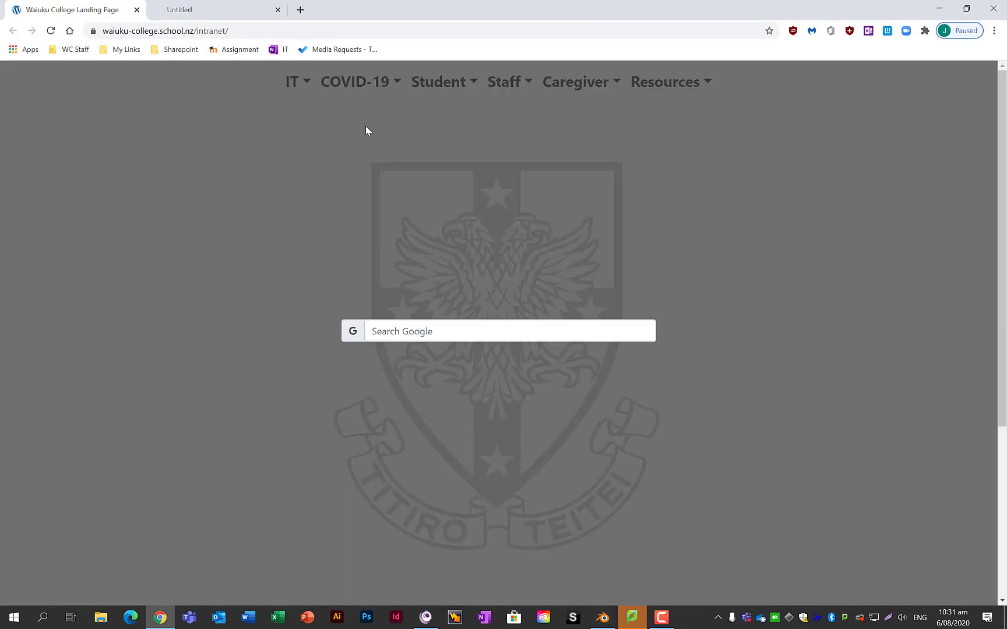
click(246, 29)
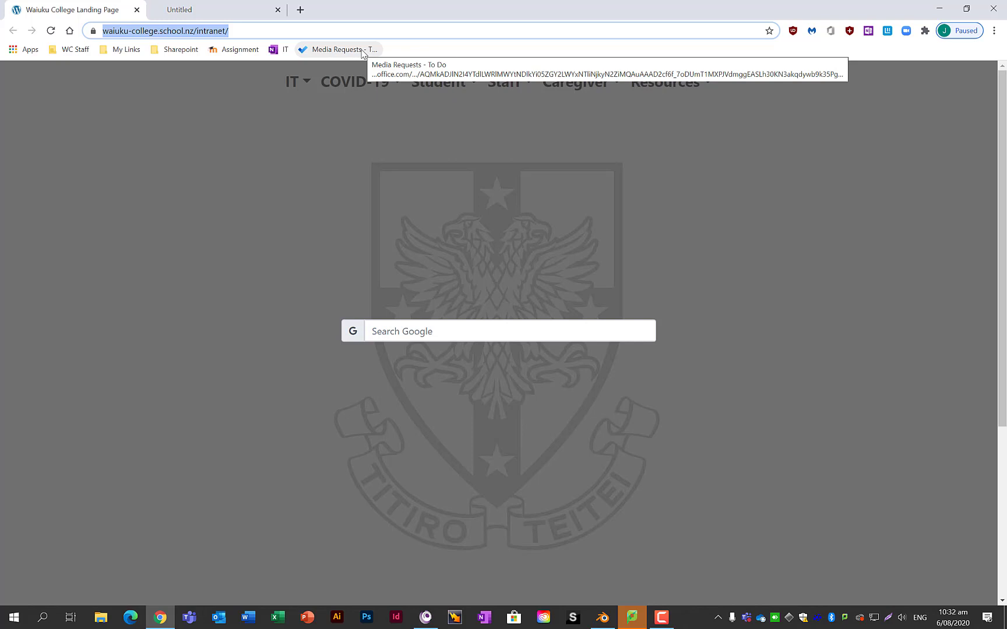
text(sheep)
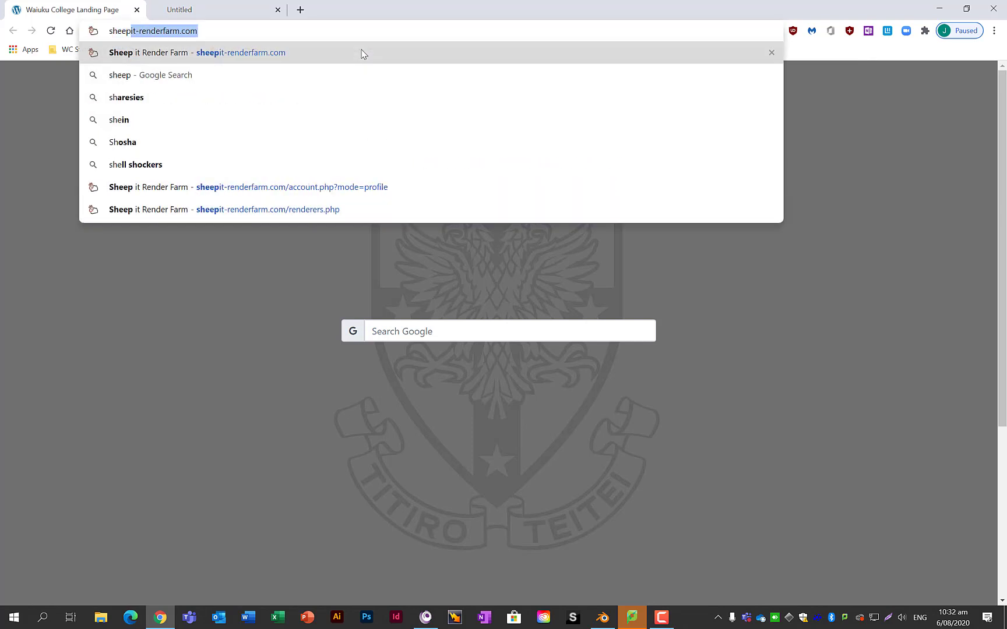
key(Return)
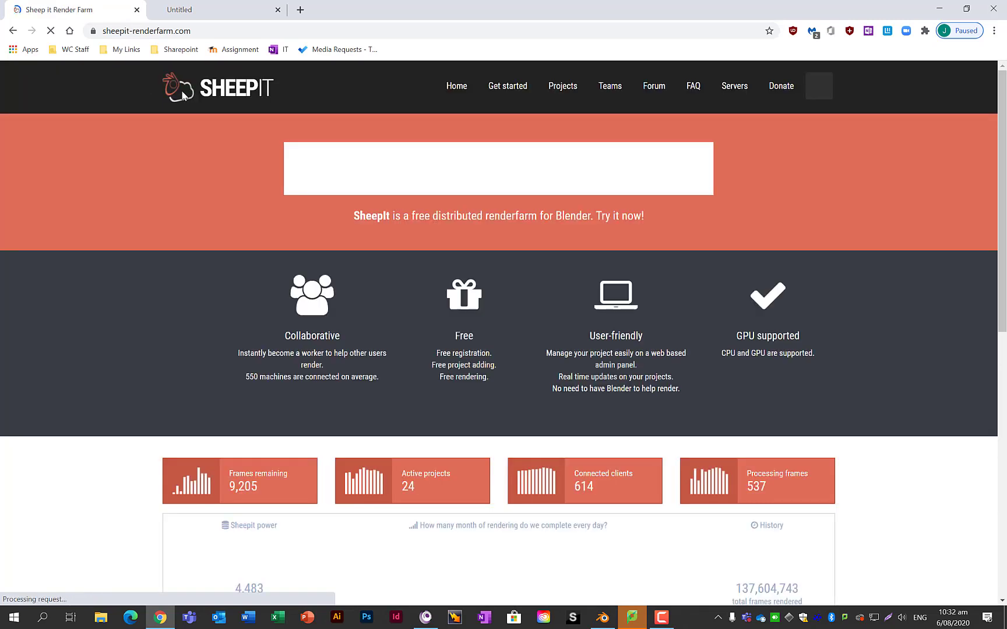
click(818, 87)
click(744, 161)
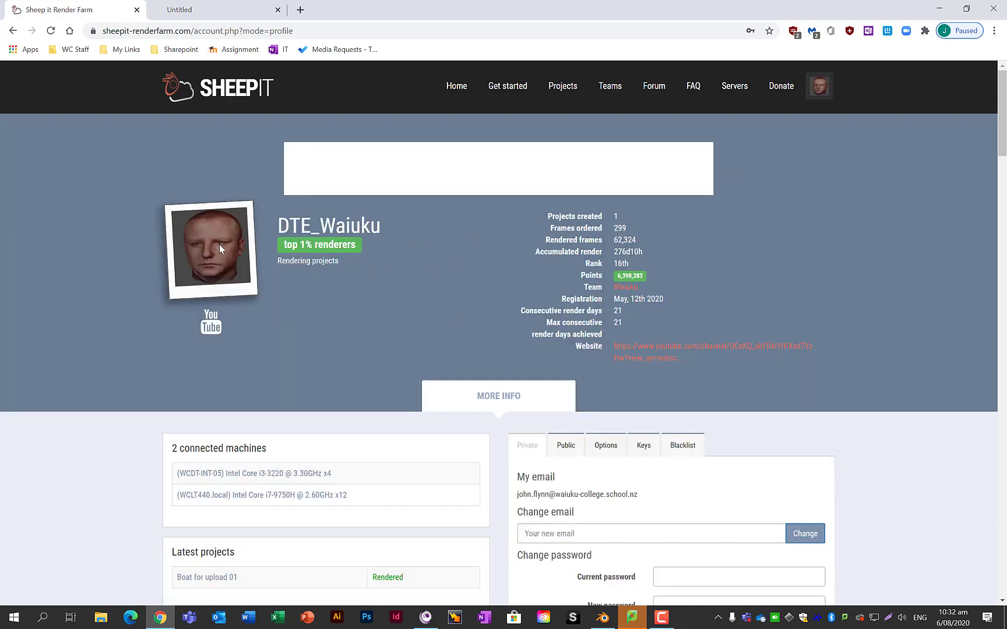
- Examine the profile's rendering statistics, points, connected machines, latest projects and recent sessions
mouse_move(624, 276)
scroll(691, 264, down, 4)
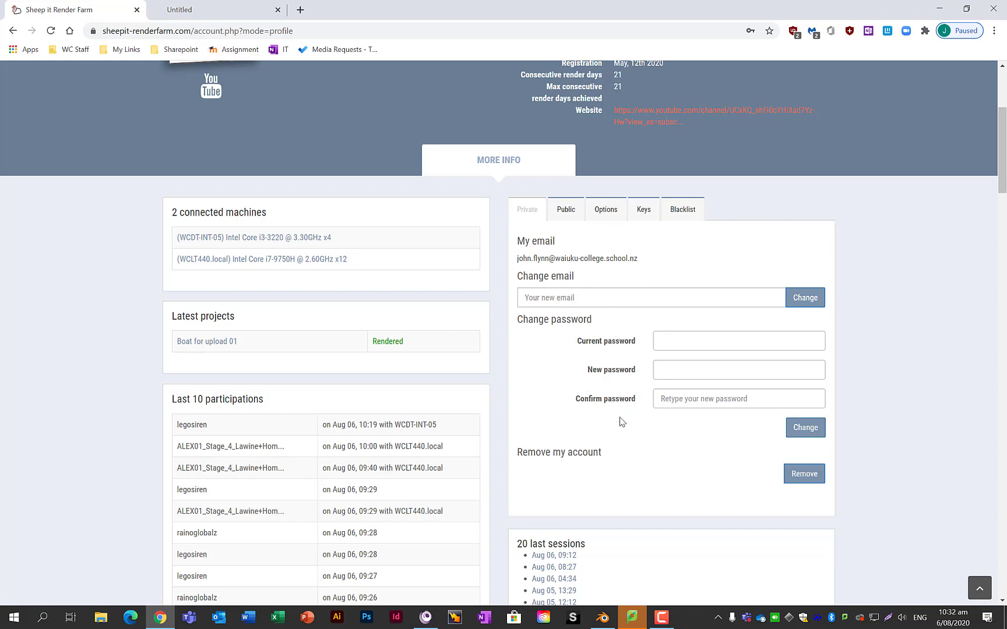
scroll(613, 428, down, 4)
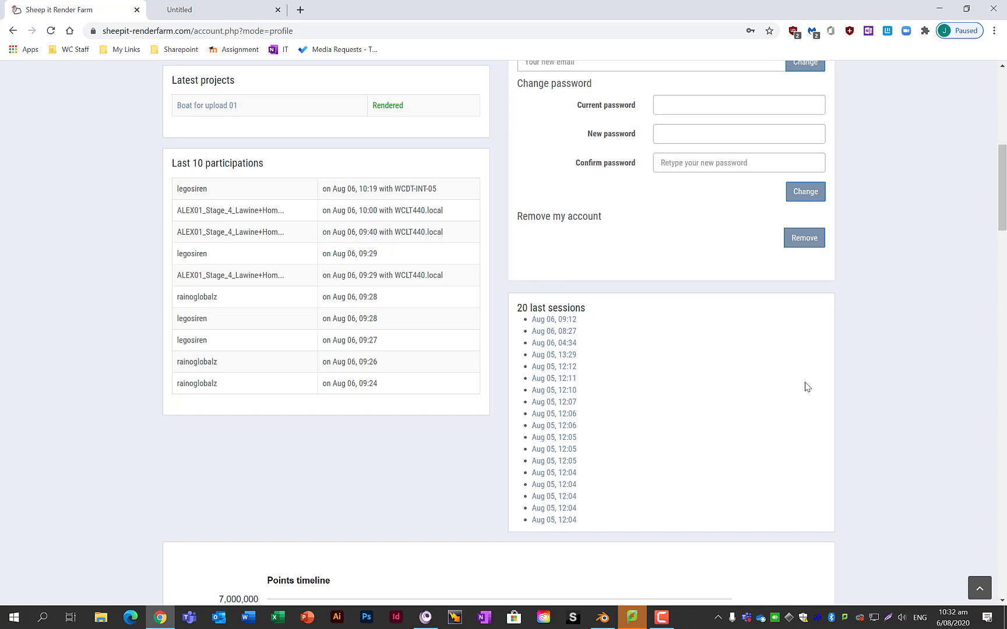
scroll(994, 378, up, 5)
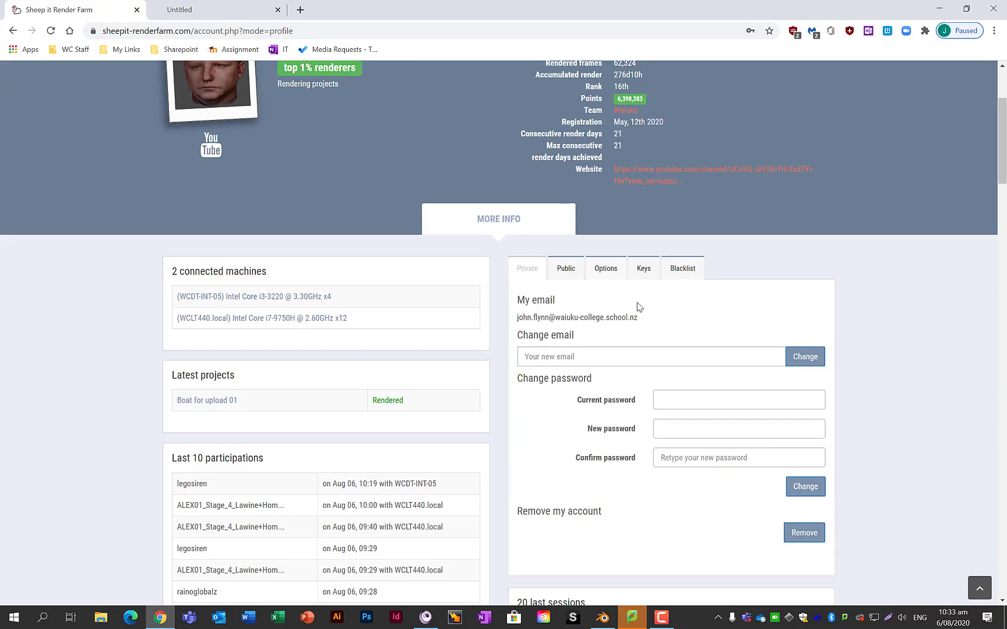
scroll(640, 307, up, 3)
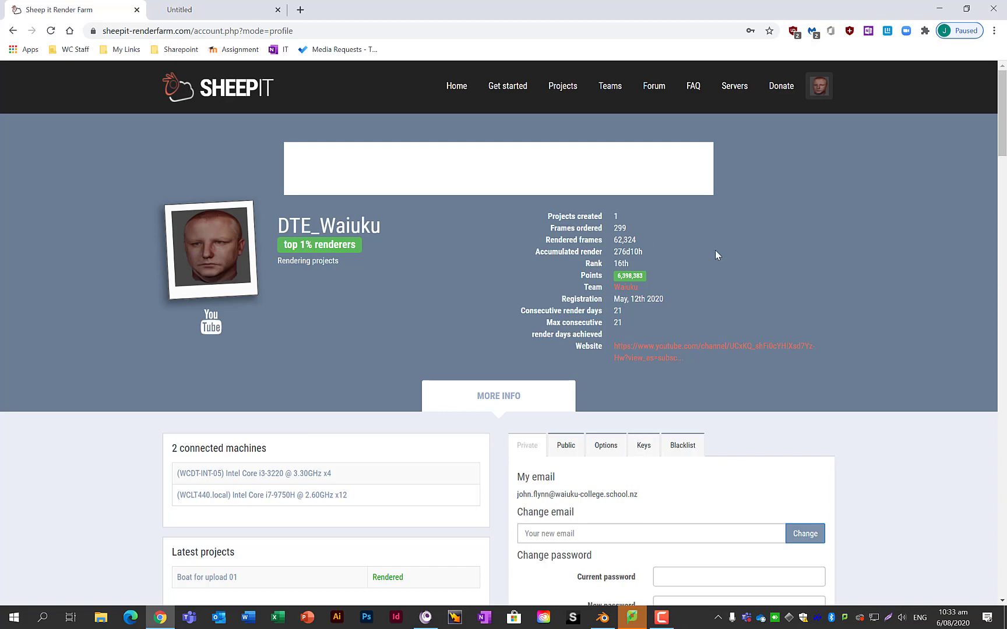
scroll(716, 253, down, 3)
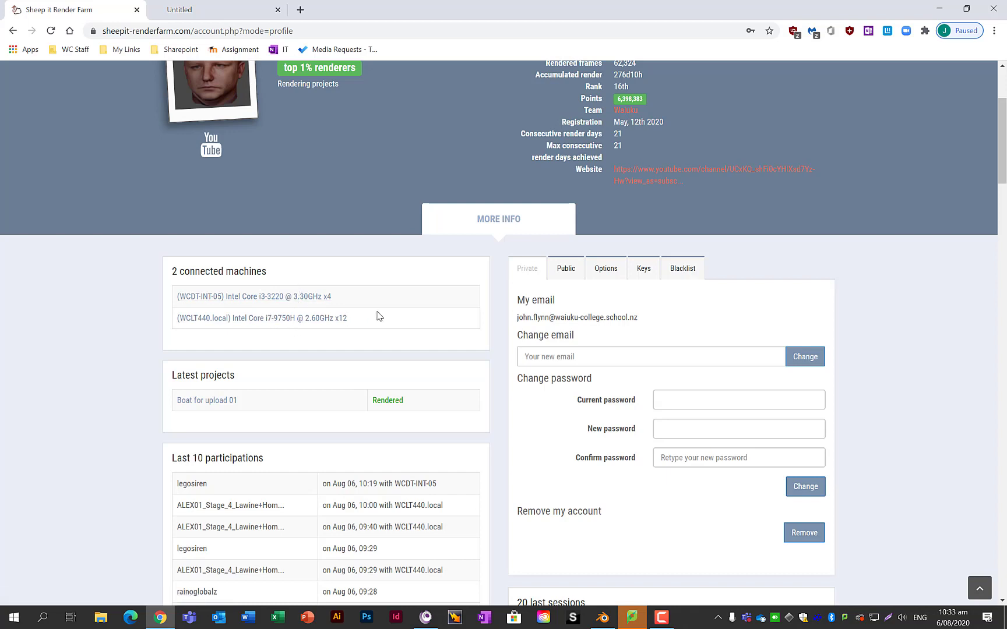
- Open the Boat for upload 01 project, play its preview video, and inspect the frames' render details and the render summary
click(219, 408)
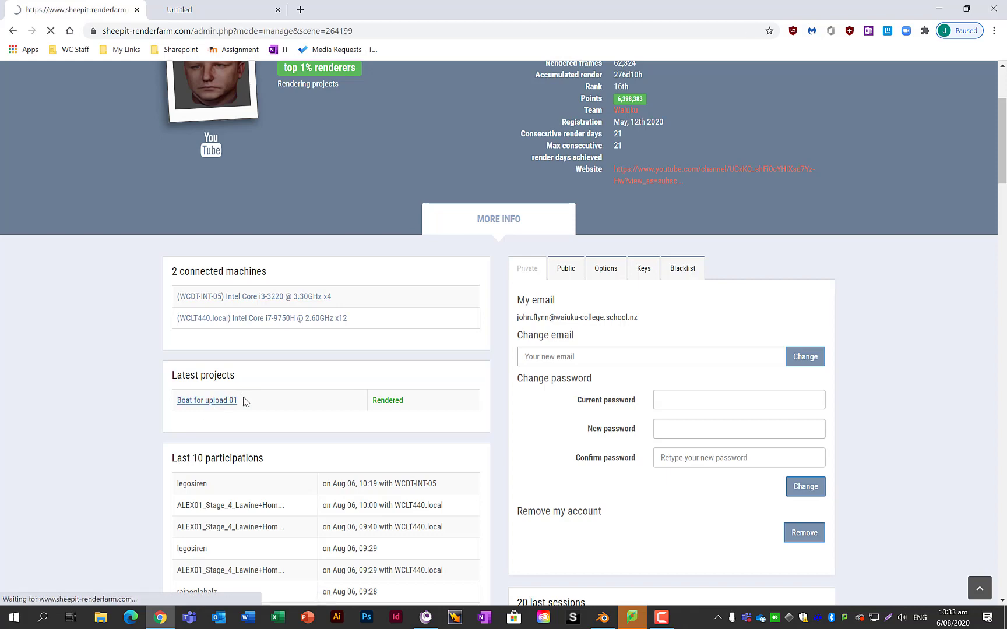
scroll(371, 408, down, 5)
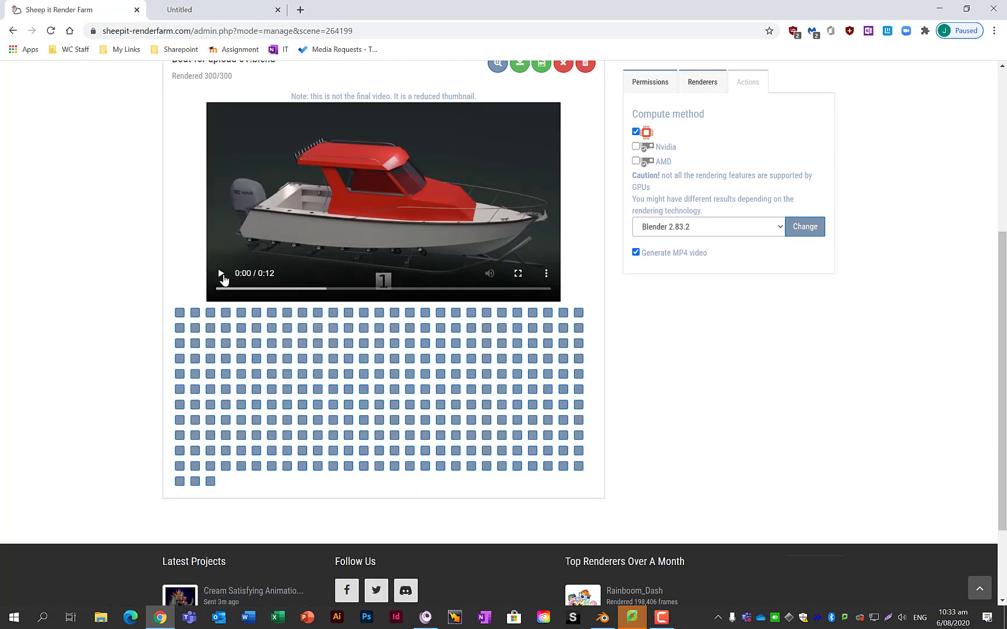
click(222, 276)
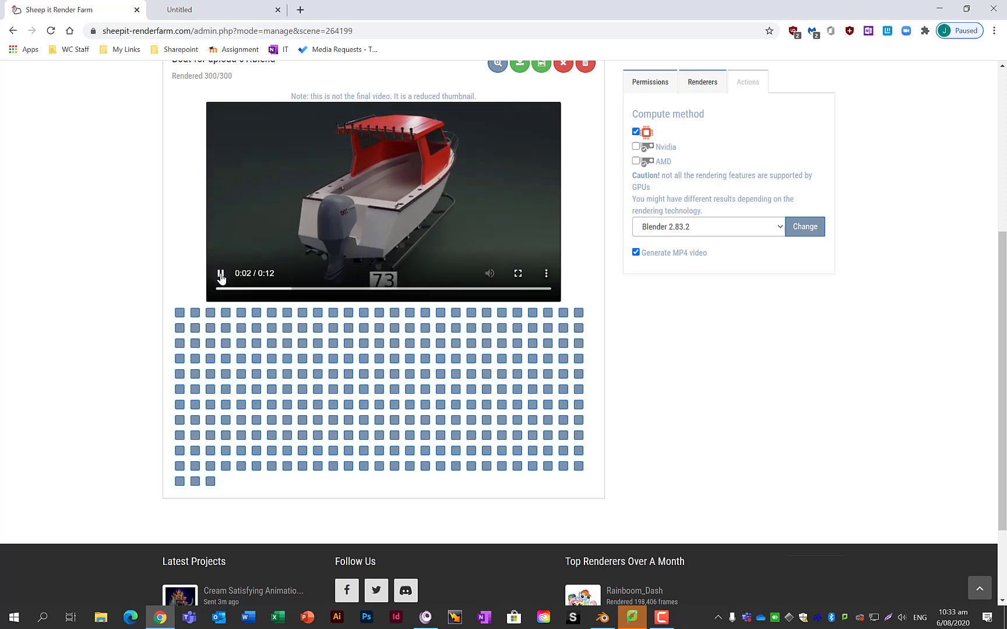
click(221, 274)
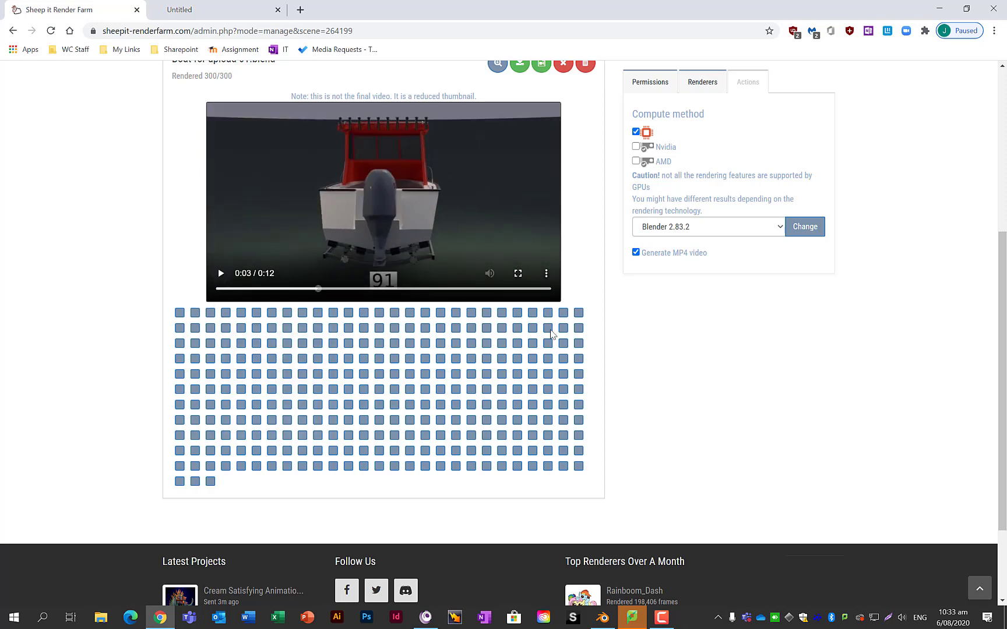
mouse_move(181, 315)
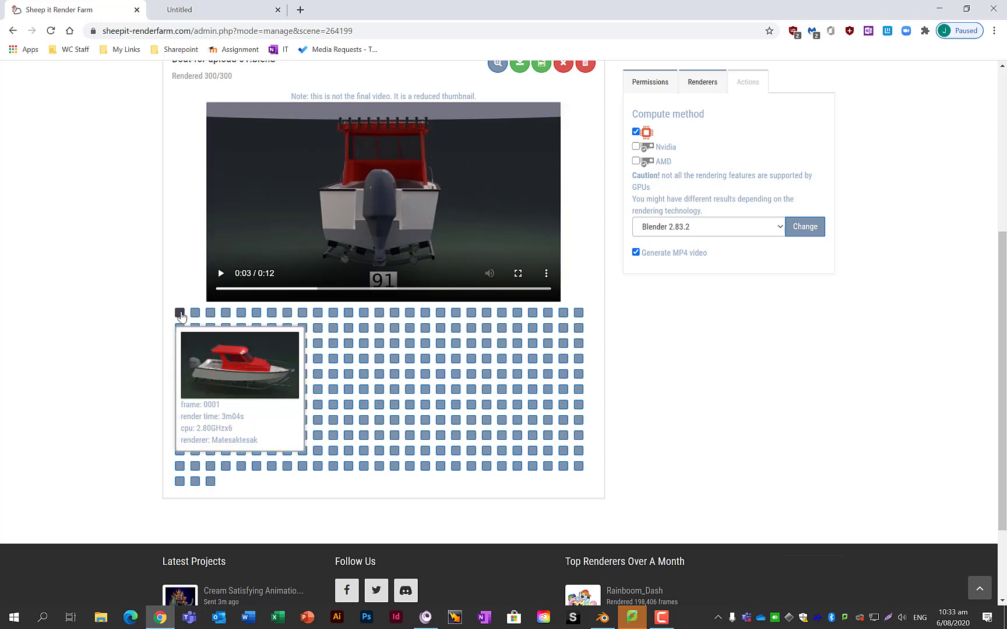
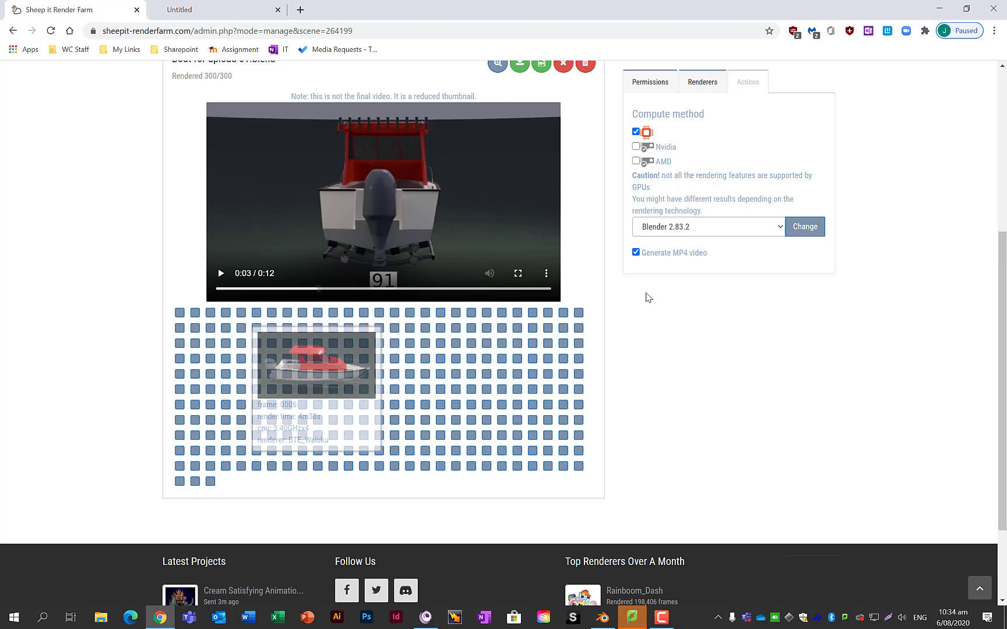
scroll(613, 311, up, 1)
scroll(613, 310, up, 3)
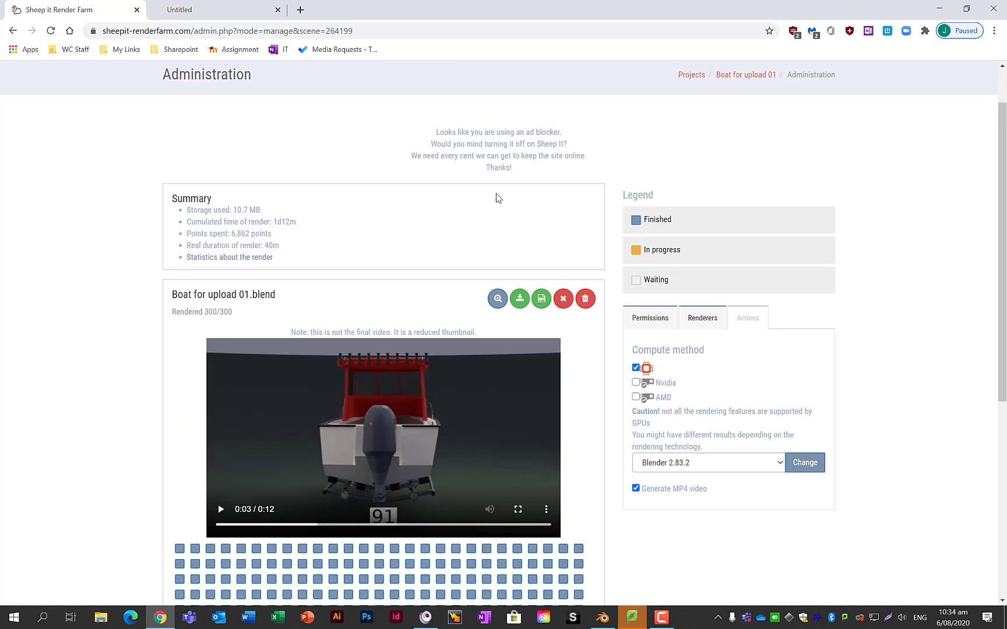
scroll(496, 198, up, 1)
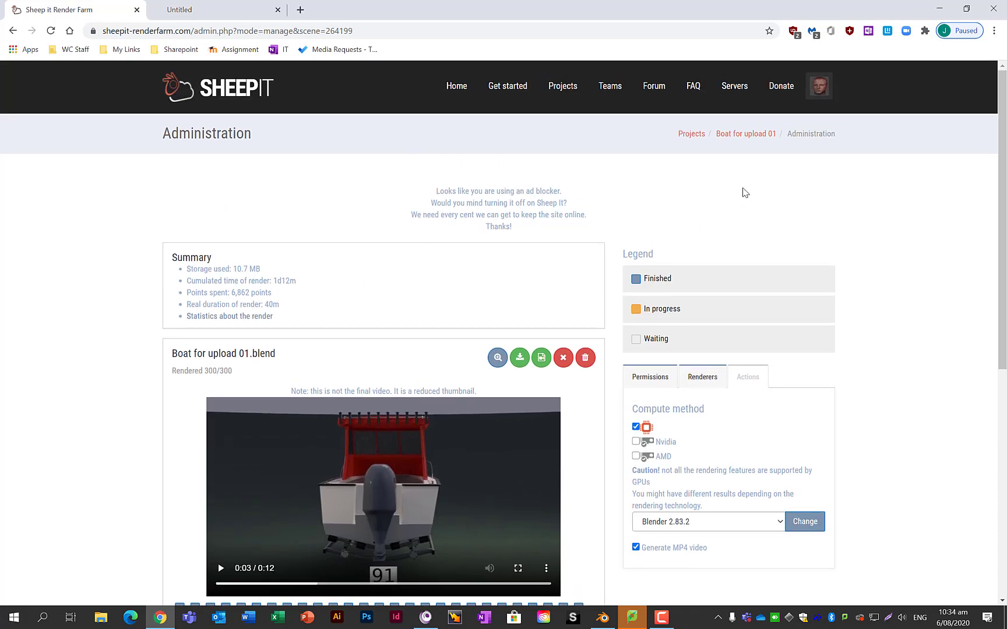
click(819, 86)
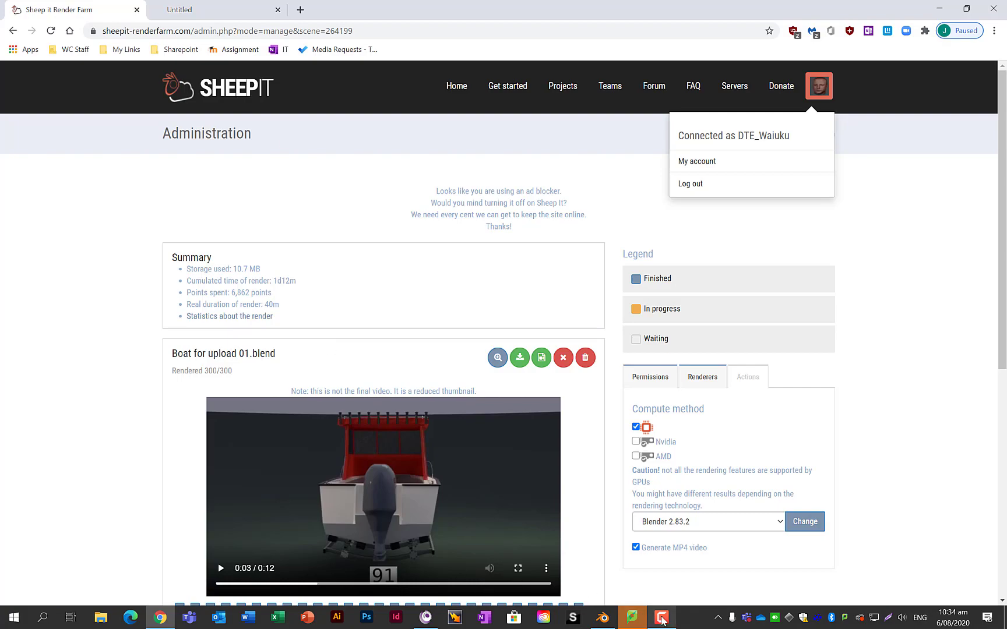
- Switch back to Blender, select the camera, enlarge the Outliner area and expand BezierCircle to show its nested camera
click(603, 617)
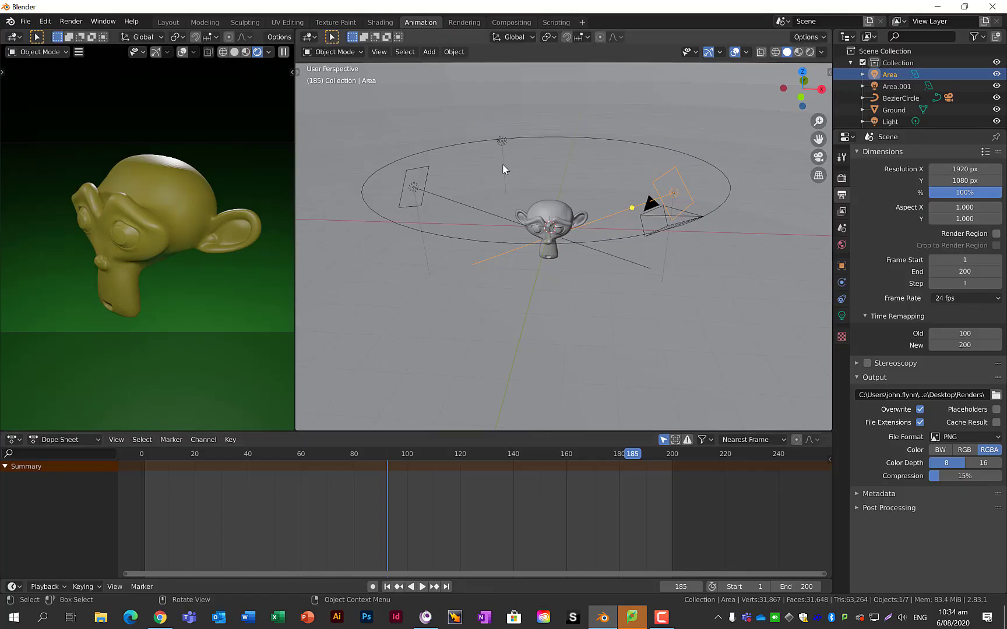
middle_drag(526, 195, 561, 225)
click(677, 234)
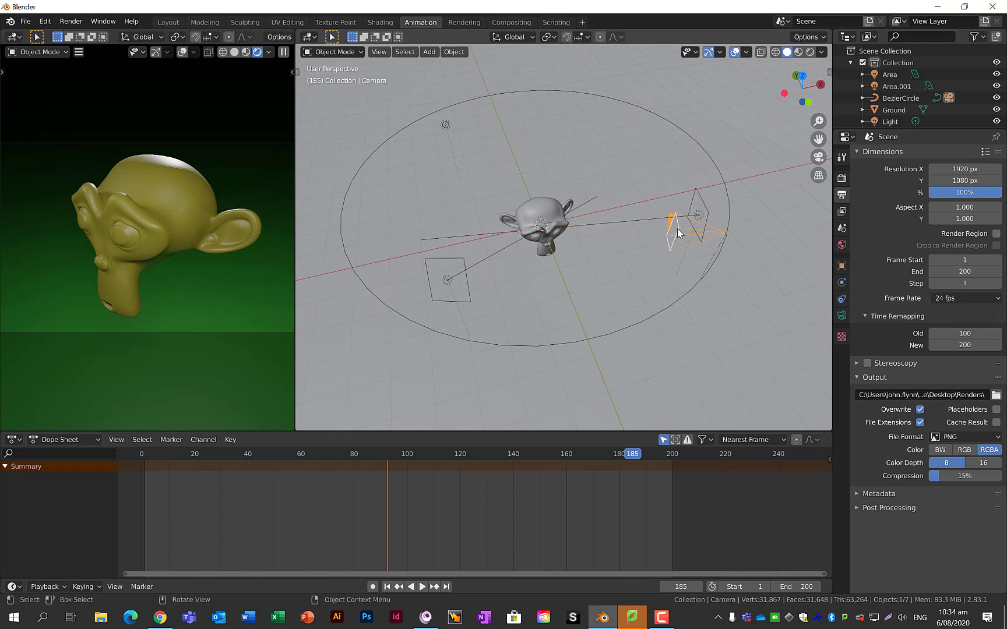
middle_drag(677, 228, 719, 229)
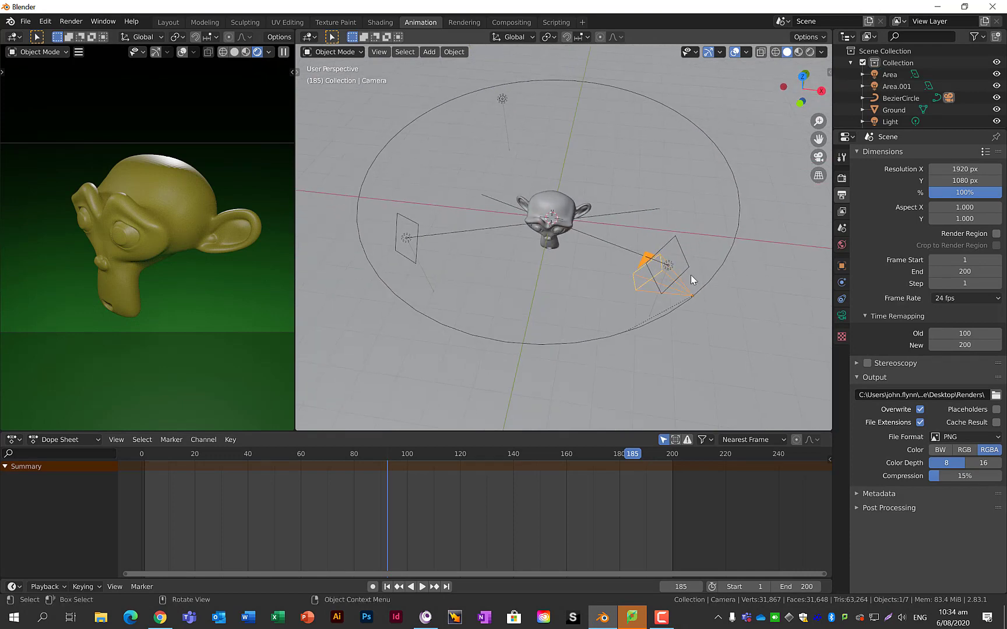
scroll(896, 108, down, 1)
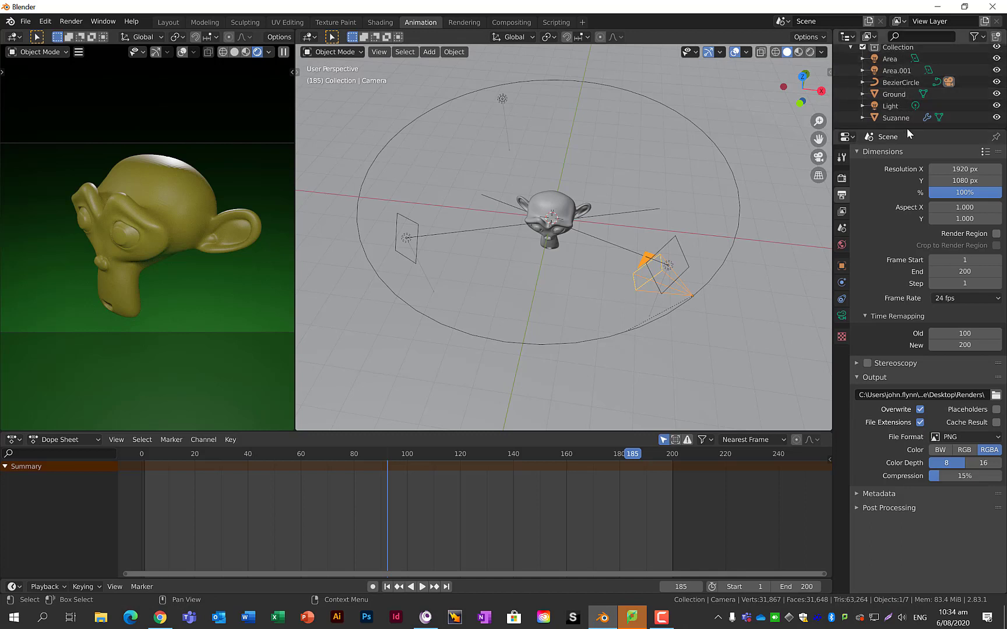
drag(910, 129, 920, 192)
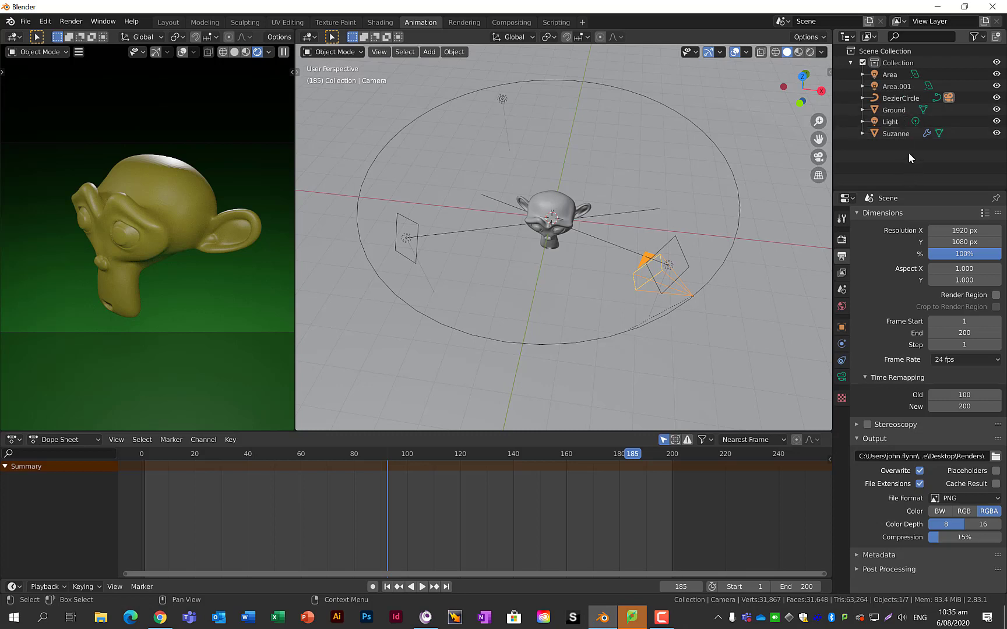
click(863, 98)
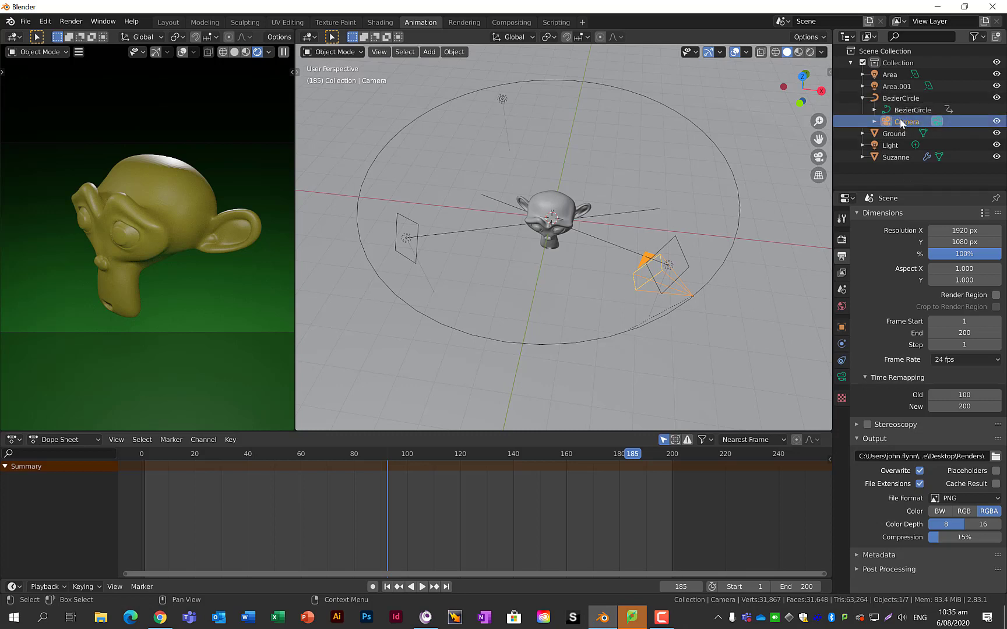
- Check which camera is assigned as the scene's active camera
click(842, 290)
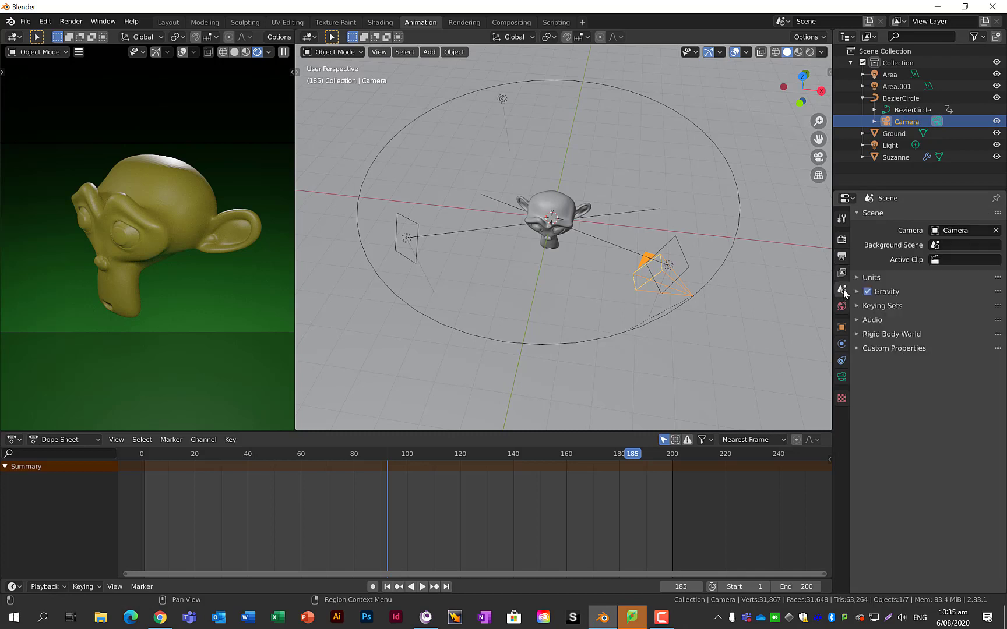
click(951, 230)
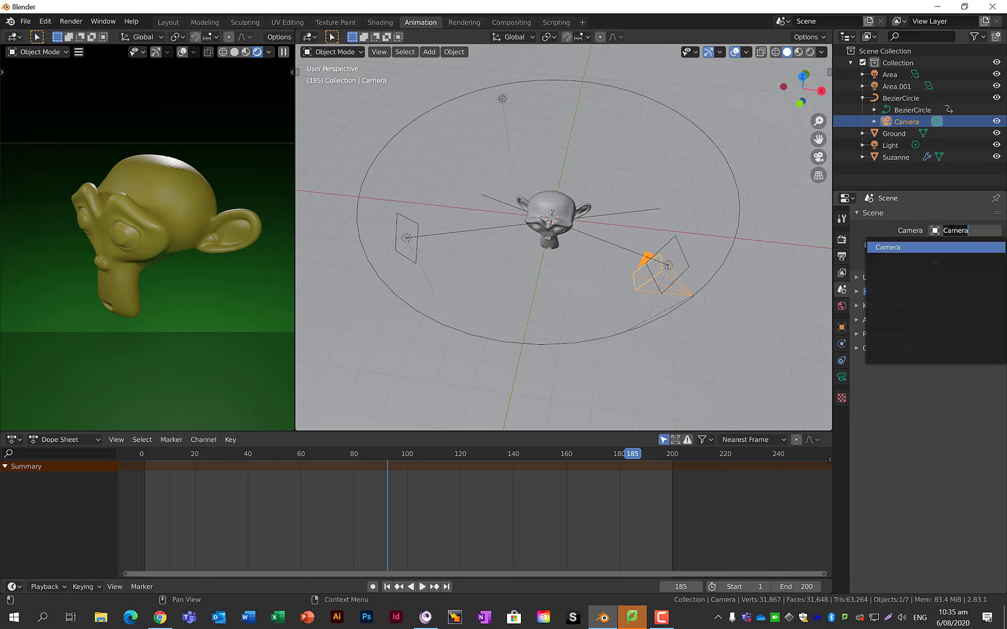
click(882, 230)
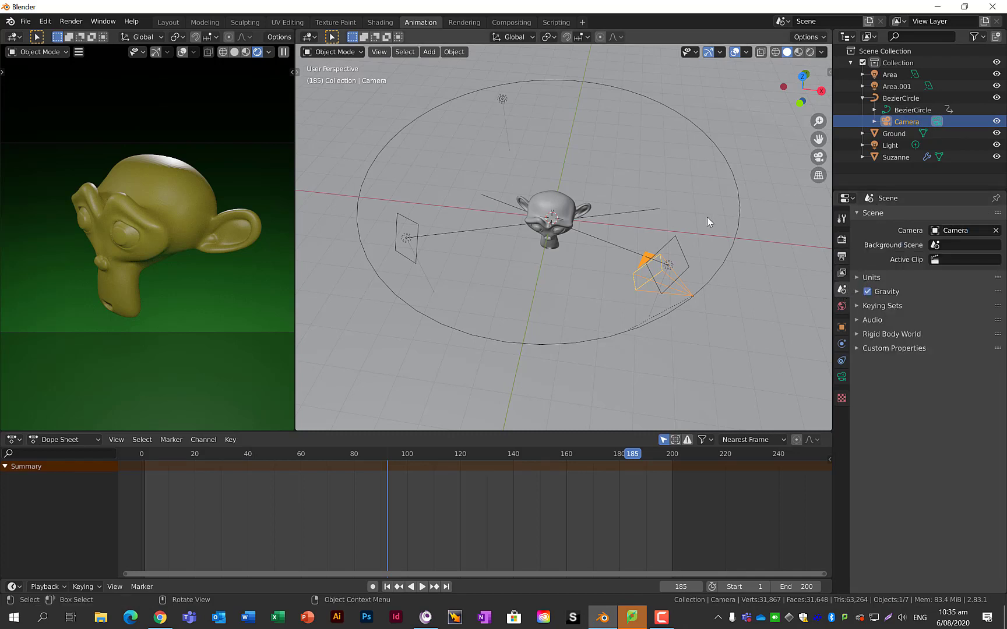
- Add a second camera to the scene and move it away from the origin, behind and to one side of Suzanne
key(shift+a)
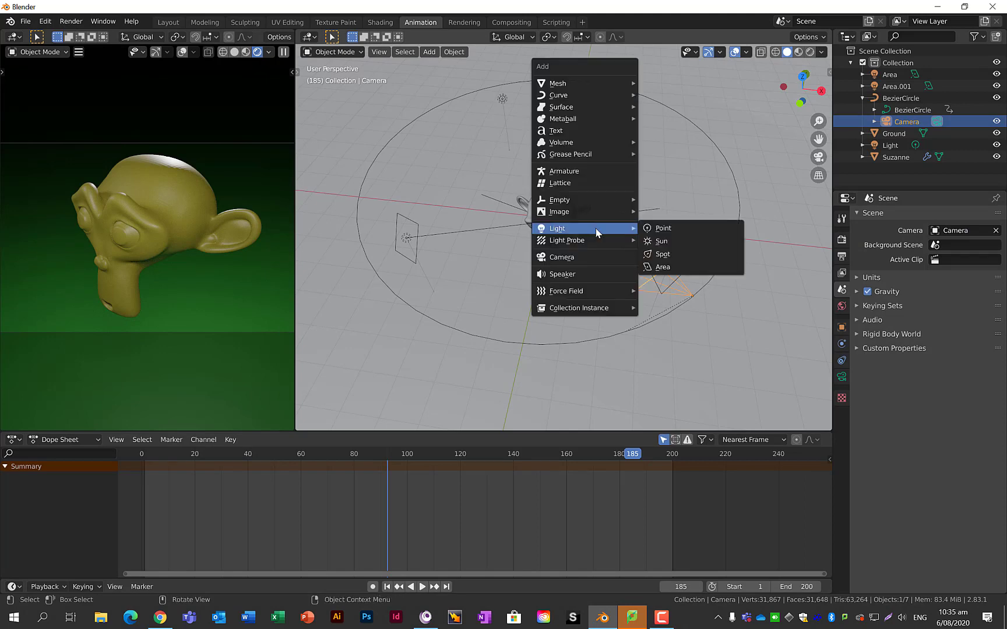
click(598, 258)
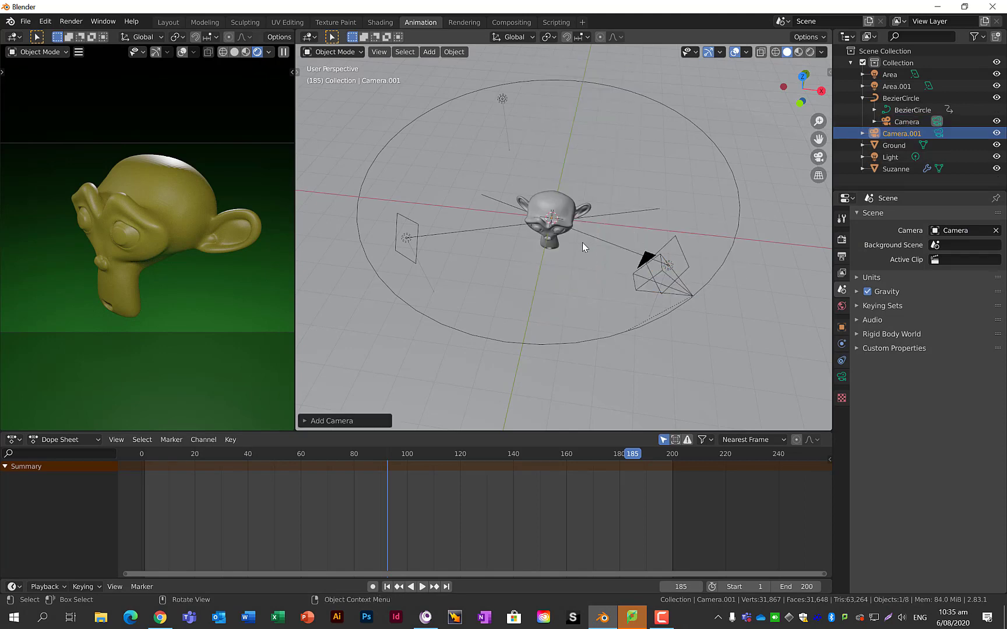
key(g)
click(652, 121)
middle_drag(646, 166, 662, 184)
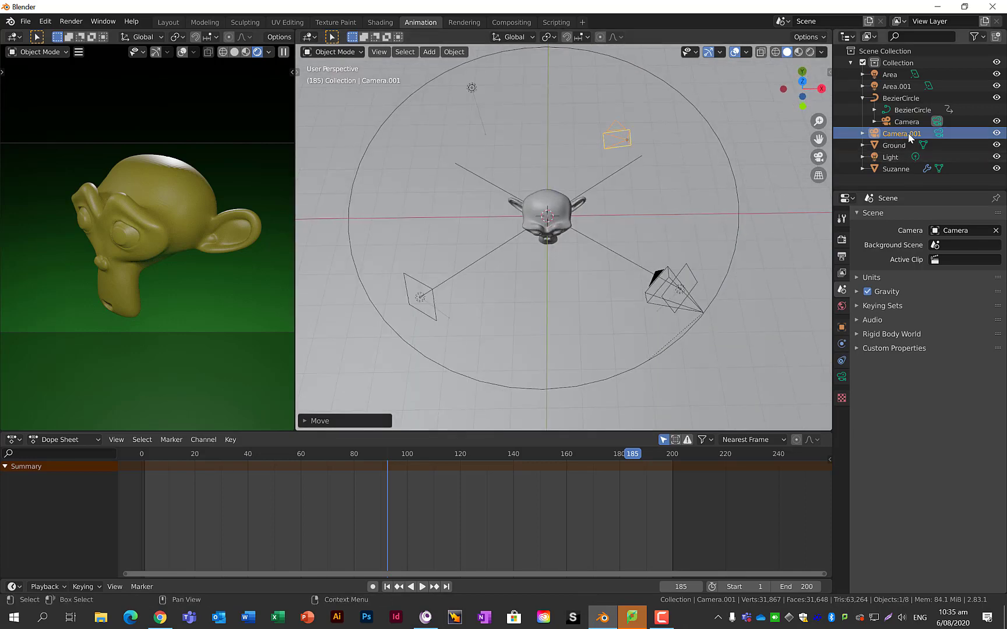
mouse_move(646, 145)
middle_down()
mouse_move(611, 152)
mouse_move(613, 191)
mouse_move(625, 164)
mouse_move(692, 118)
mouse_move(723, 74)
mouse_move(638, 121)
mouse_move(636, 142)
middle_up()
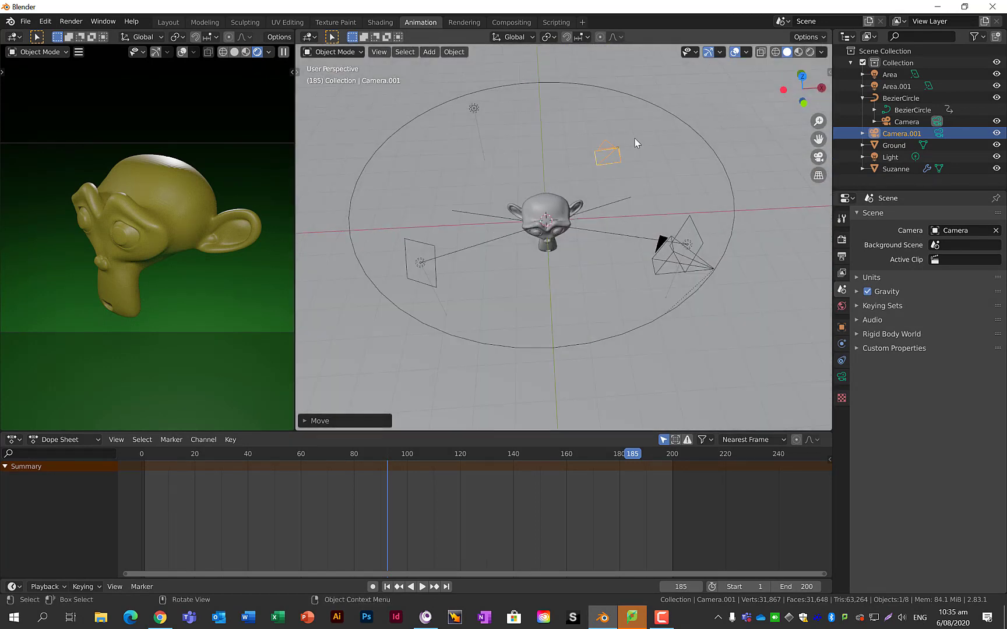
- Switch the scene's active camera to Camera.001 and back to Camera, and select the camera on the circular path
click(956, 231)
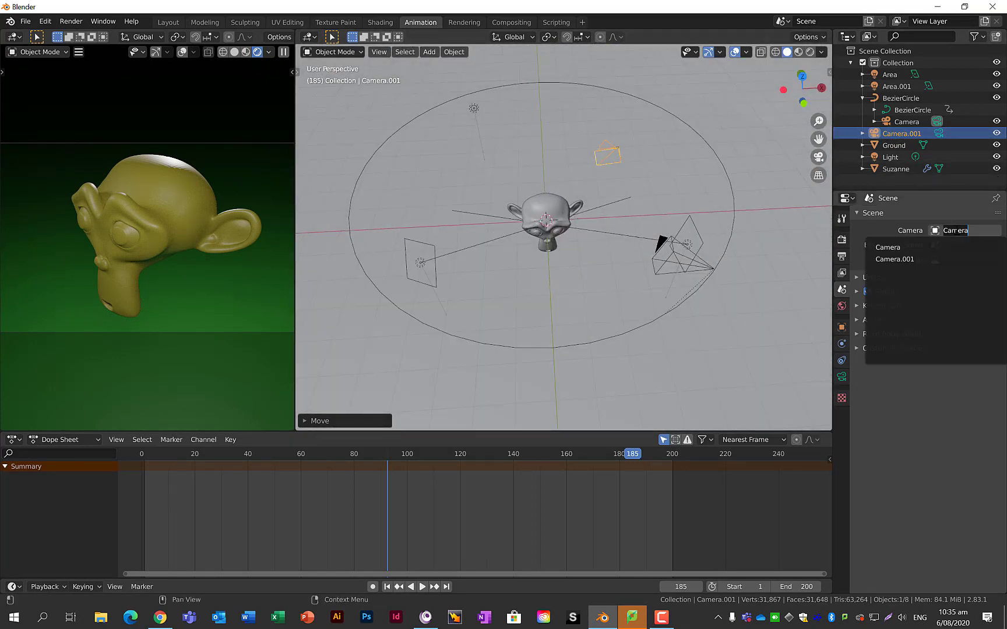
click(931, 258)
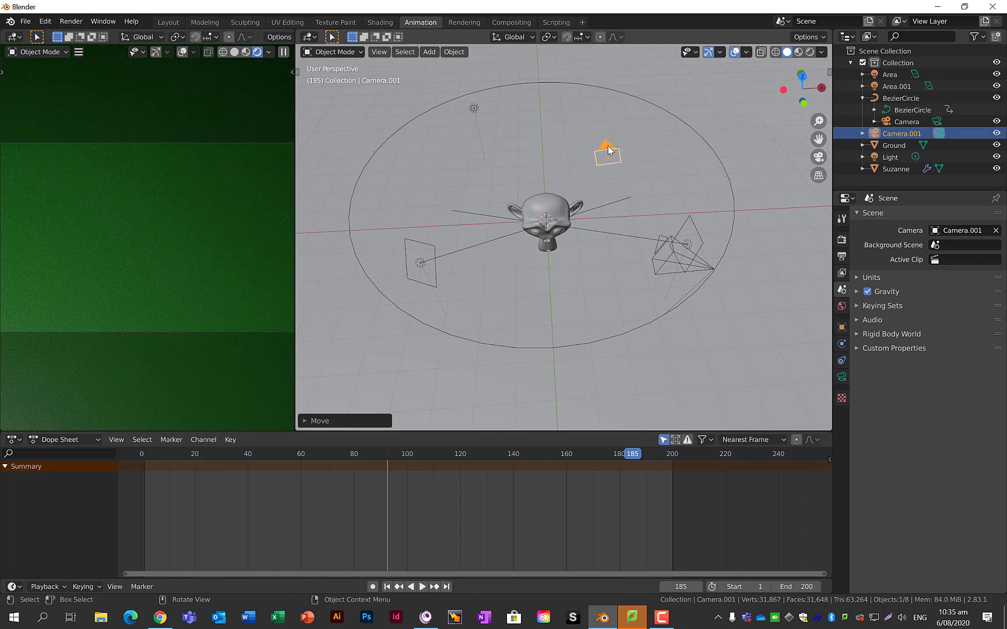
click(969, 231)
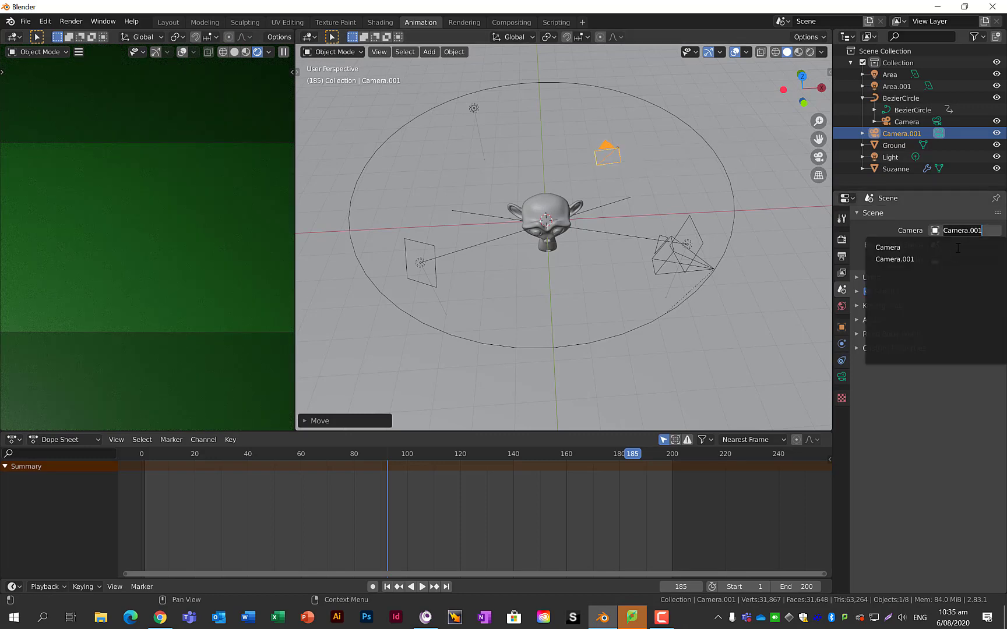
click(955, 247)
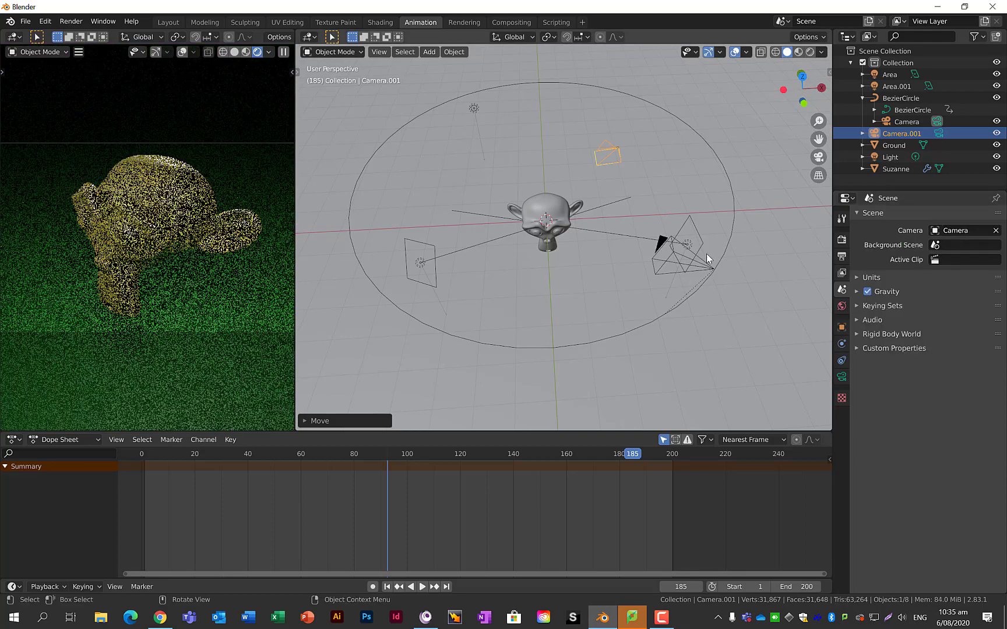
click(660, 242)
click(660, 253)
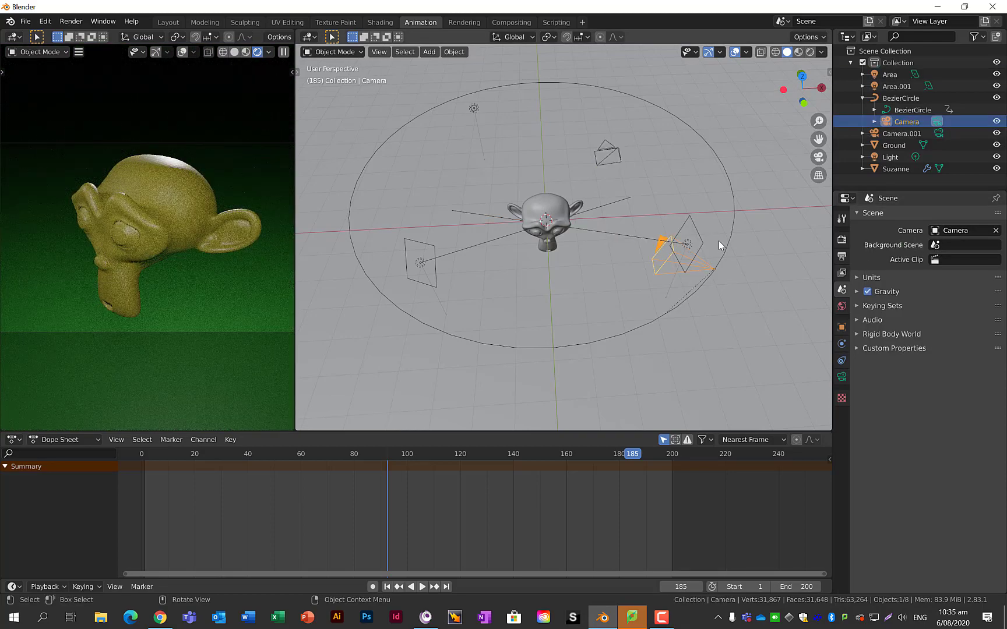
- Enable automatic packing of external data into the .blend file
click(25, 21)
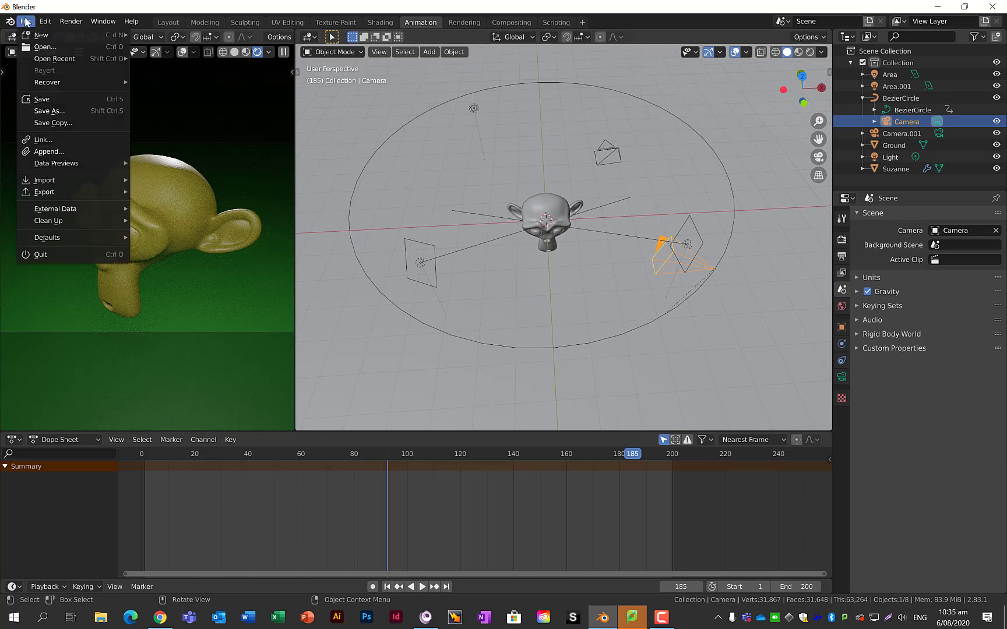
mouse_move(58, 214)
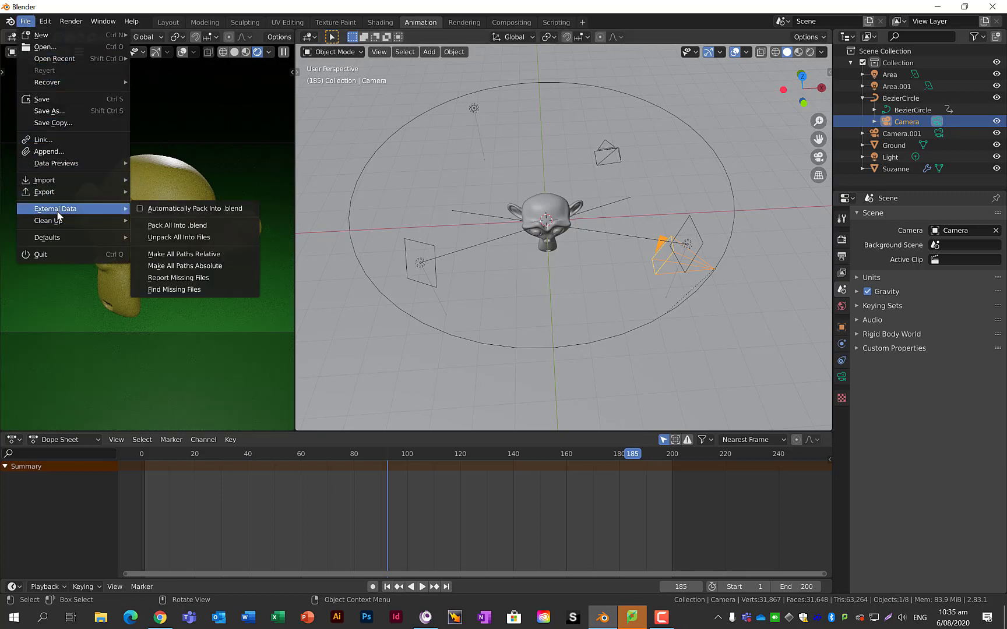
click(139, 211)
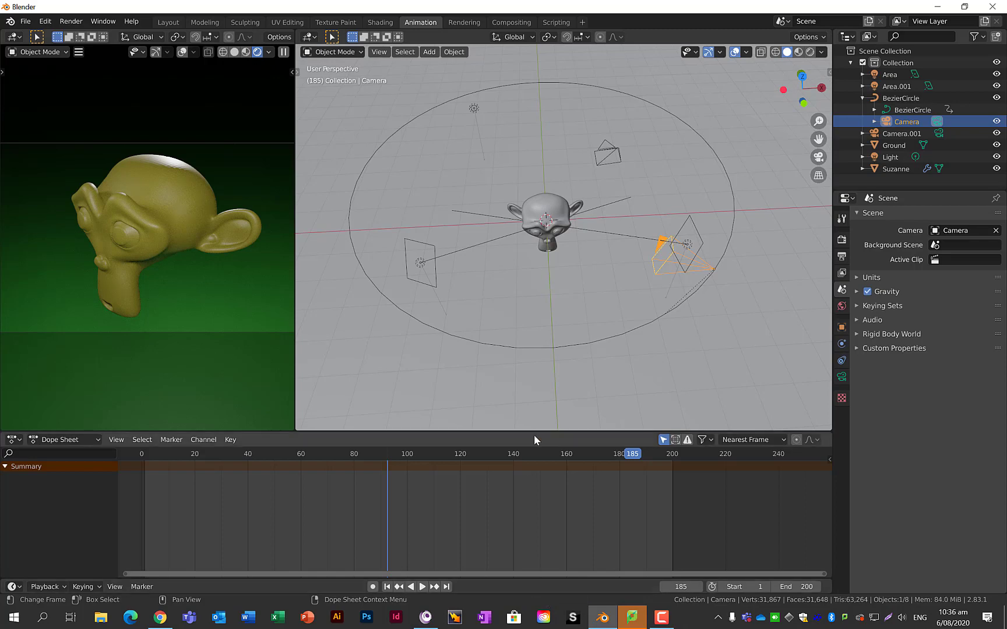
- Select the BezierCircle camera path and enter Edit Mode to work on its control points
middle_drag(580, 240, 635, 234)
scroll(632, 236, up, 4)
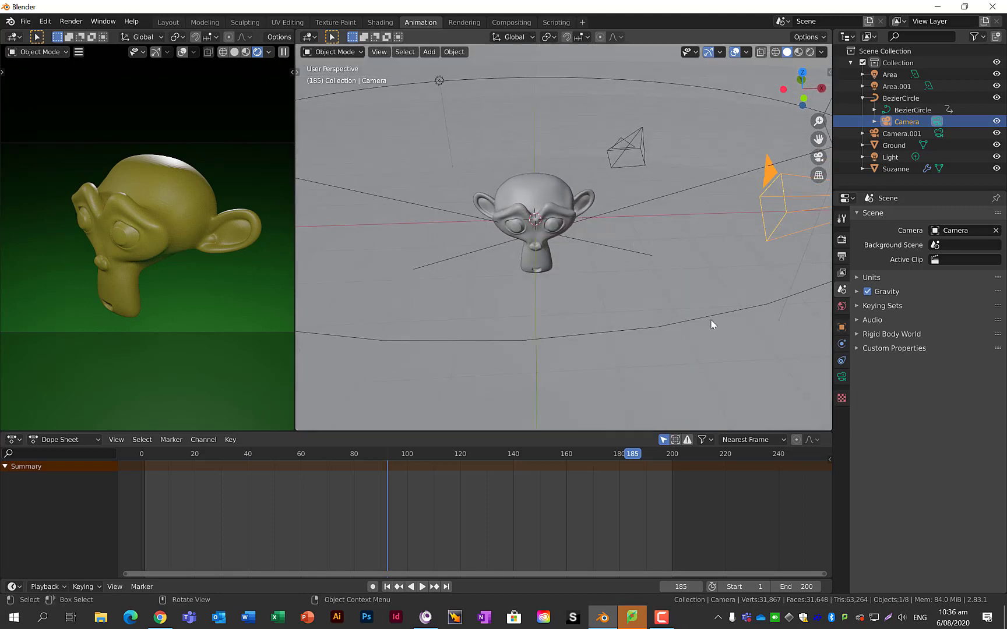
click(707, 316)
scroll(698, 280, down, 4)
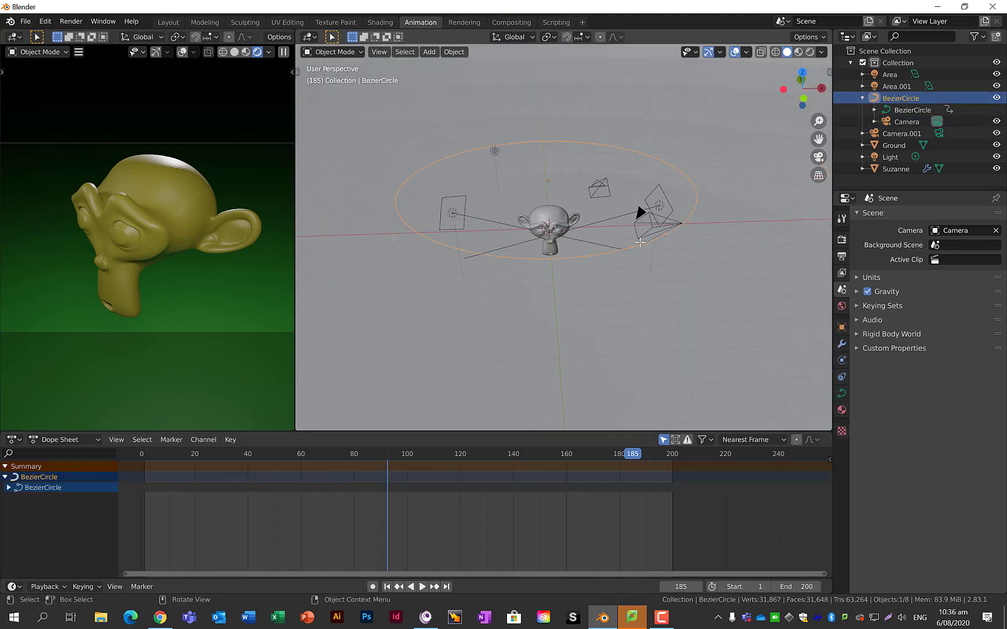
key(Tab)
middle_drag(640, 242, 626, 301)
scroll(706, 229, up, 3)
scroll(639, 240, down, 3)
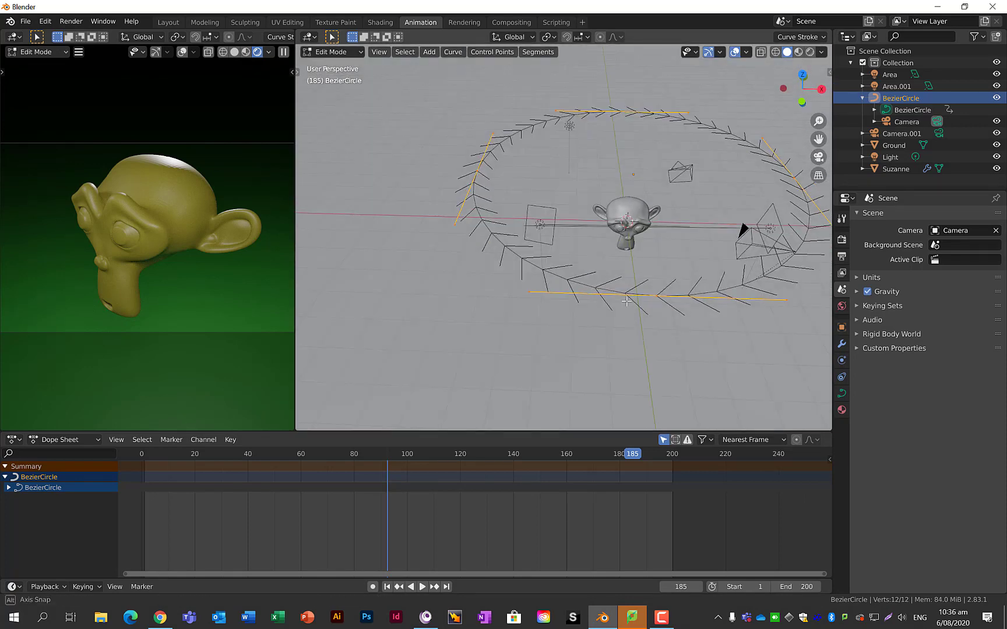
- Lower the control point in front of Suzanne's face by about 1.75 m along the global Z axis
click(663, 297)
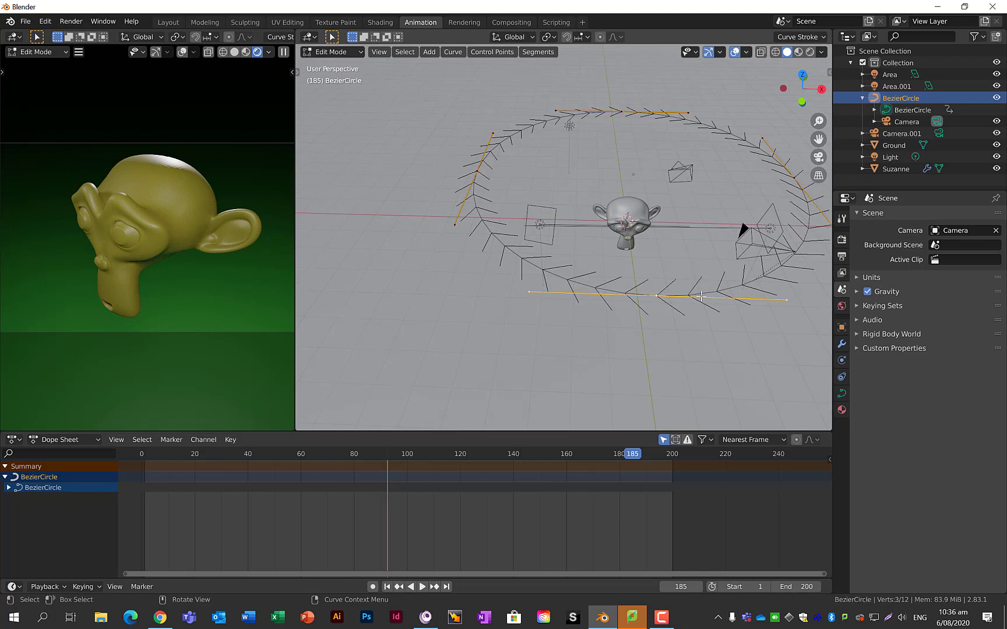
middle_drag(679, 306, 723, 160)
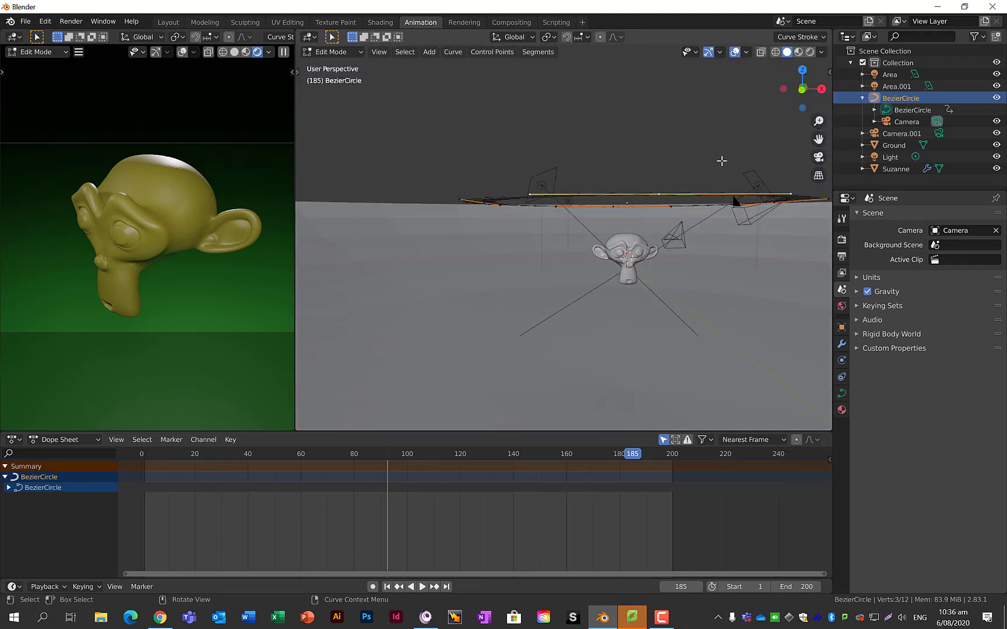
key(g)
key(z)
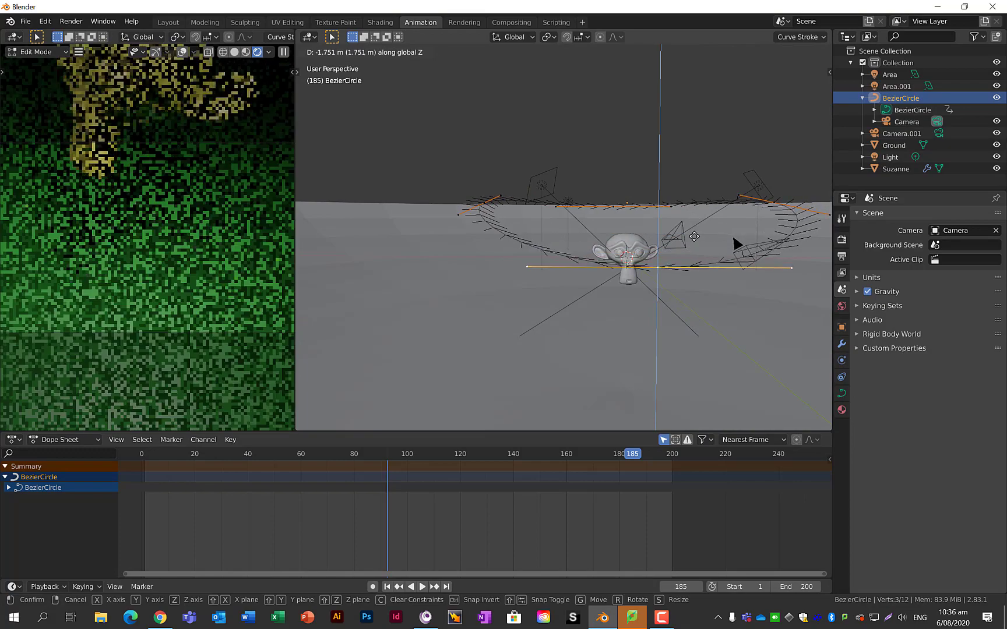
click(694, 236)
- Play the animation with the reshaped path and examine Suzanne's framing in the rendered camera view
middle_drag(694, 236, 777, 249)
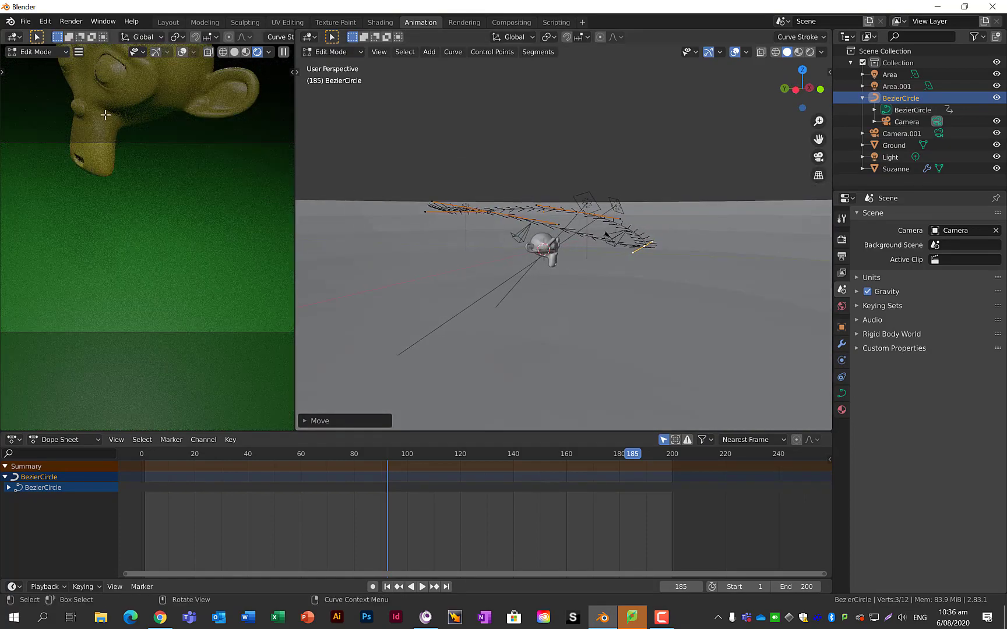
shift+middle_drag(134, 124, 137, 162)
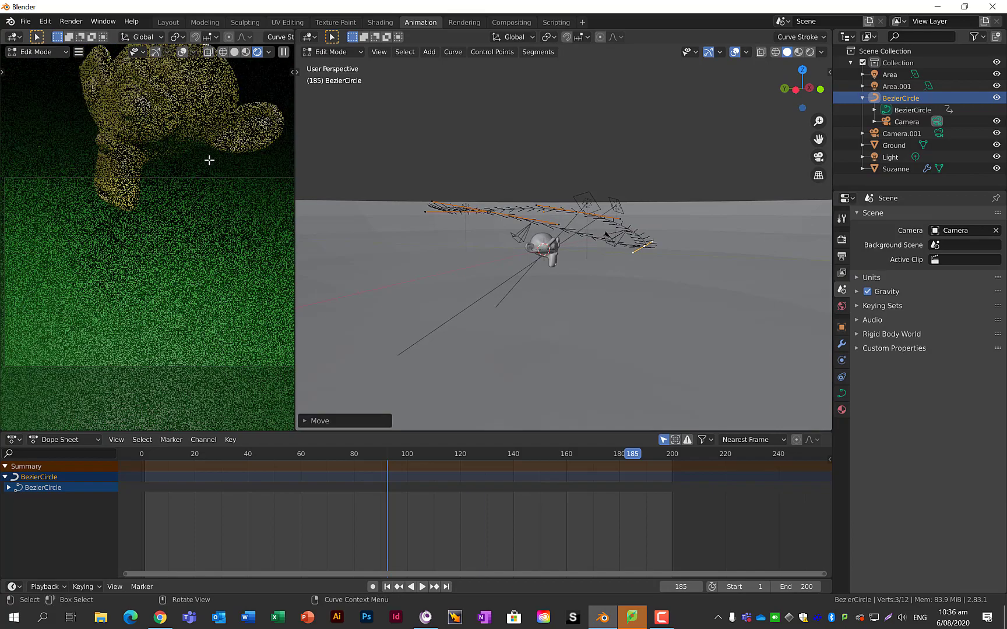
key(space)
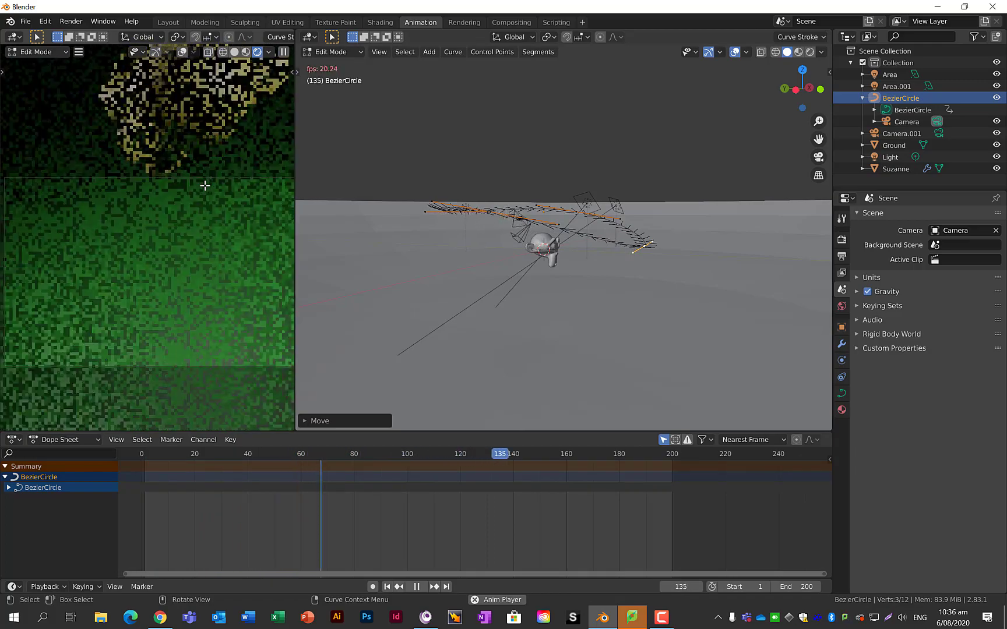
key(space)
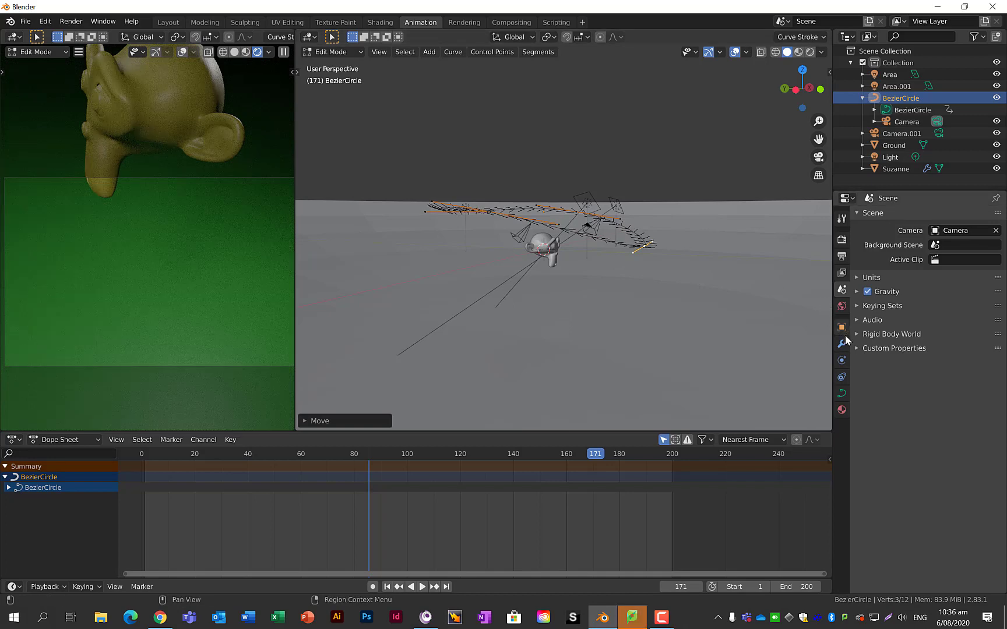
- Return to Object Mode and add a Track To constraint to the camera on the path
click(842, 378)
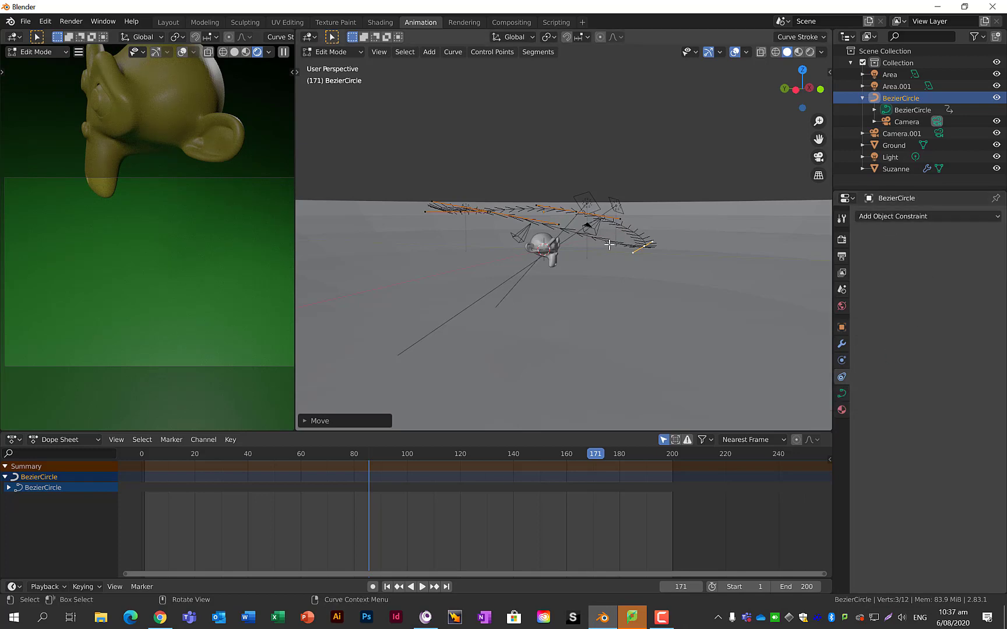
middle_drag(609, 245, 567, 251)
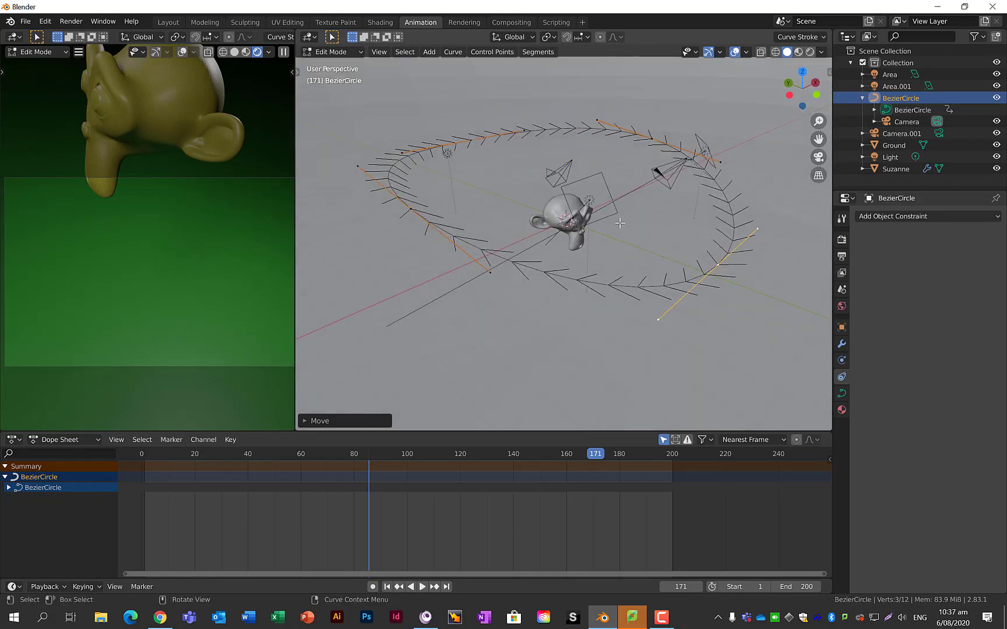
key(Tab)
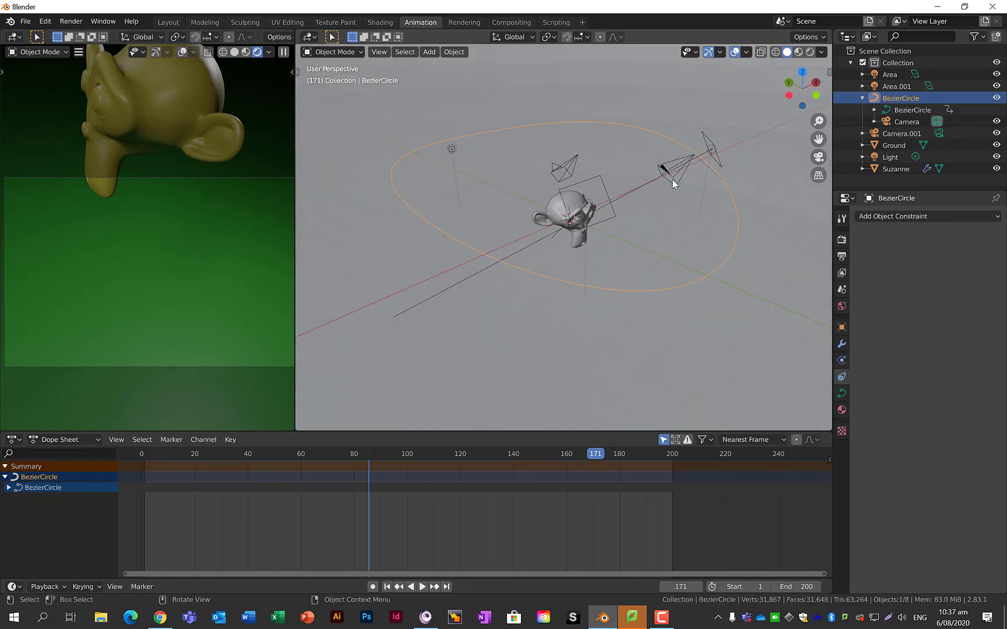
click(672, 178)
click(875, 217)
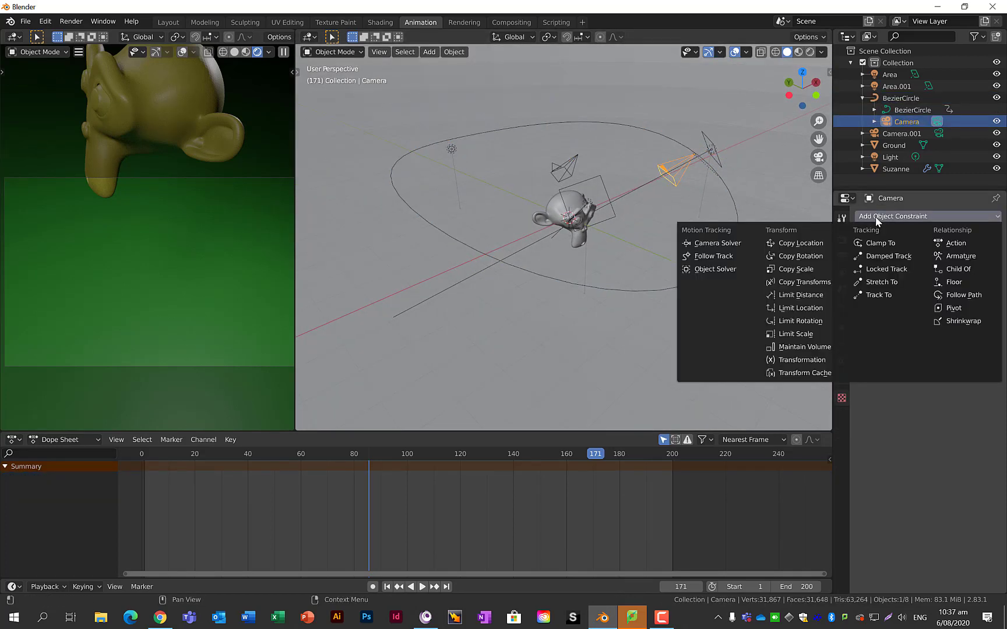
click(880, 297)
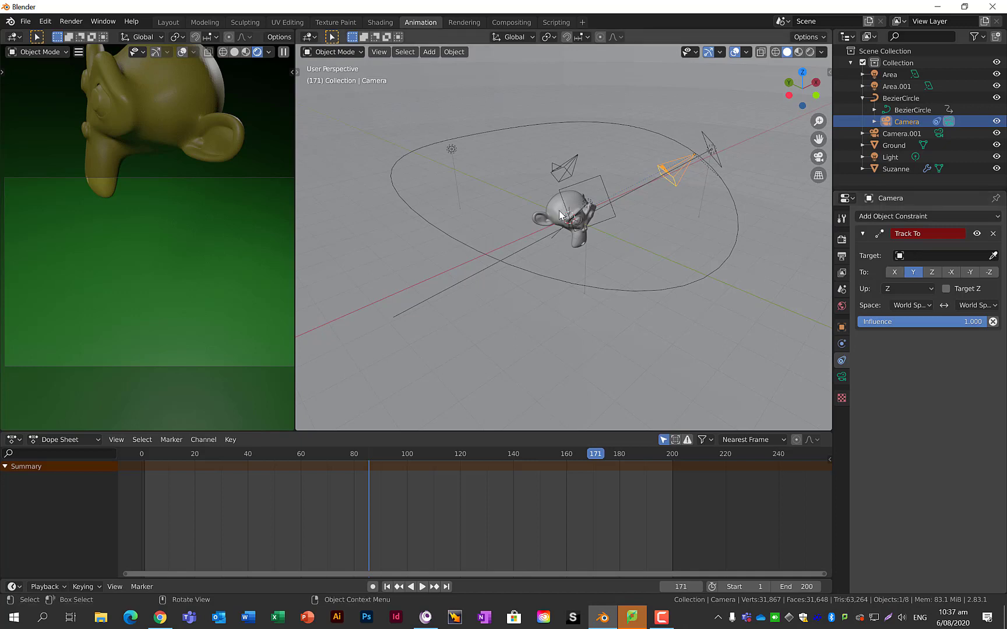
- Pick Suzanne in the viewport as the target of the camera's Track To constraint
key(shift+a)
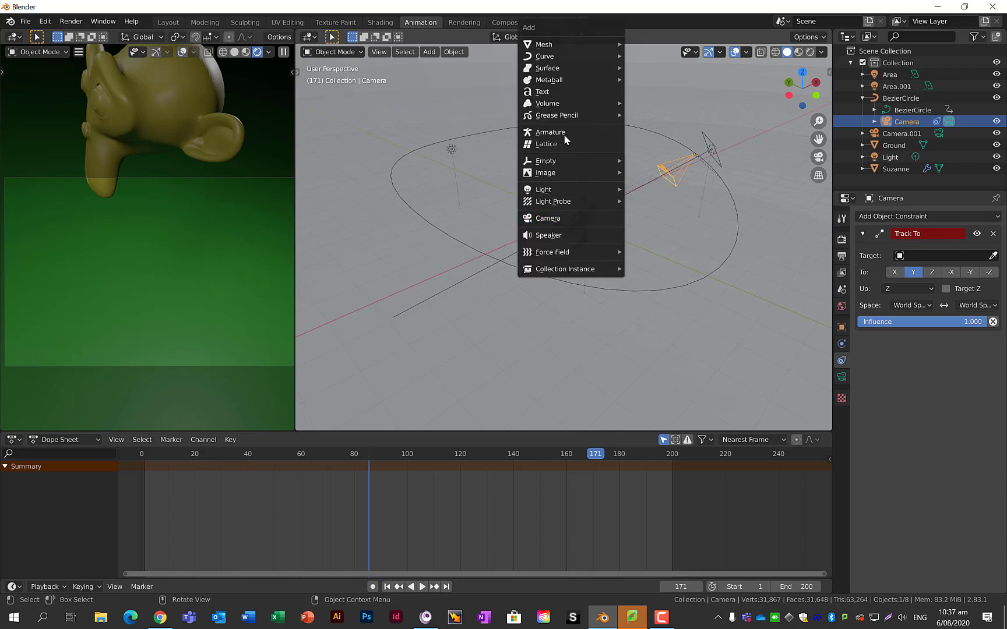
mouse_move(579, 158)
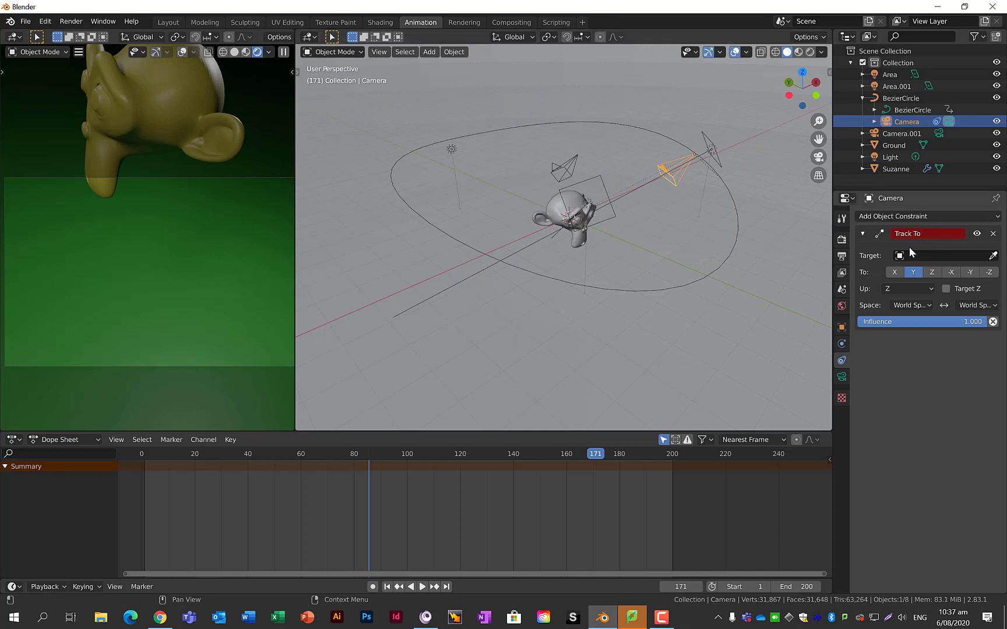
click(993, 257)
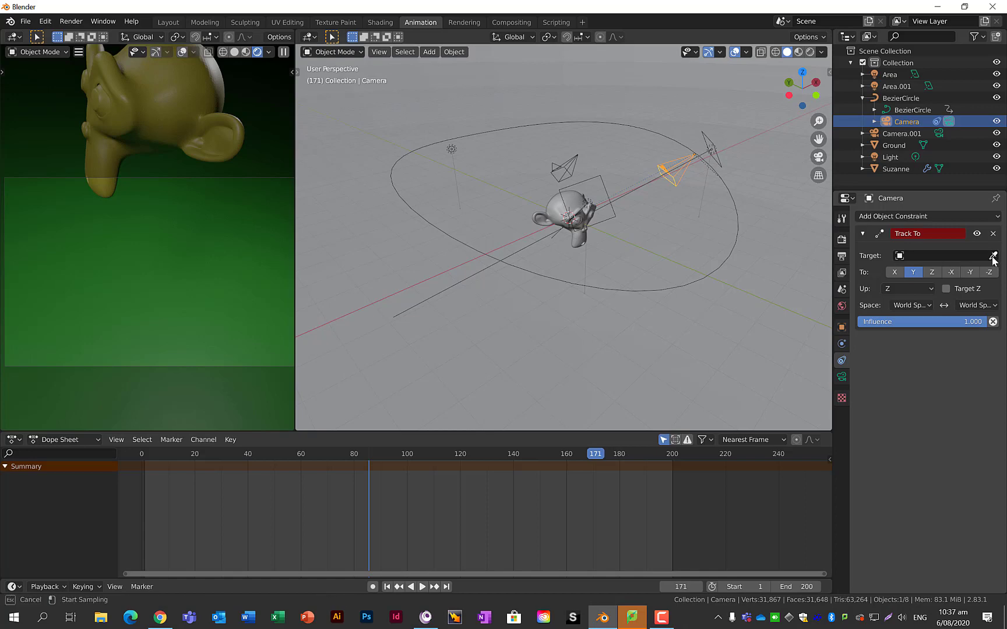
click(582, 199)
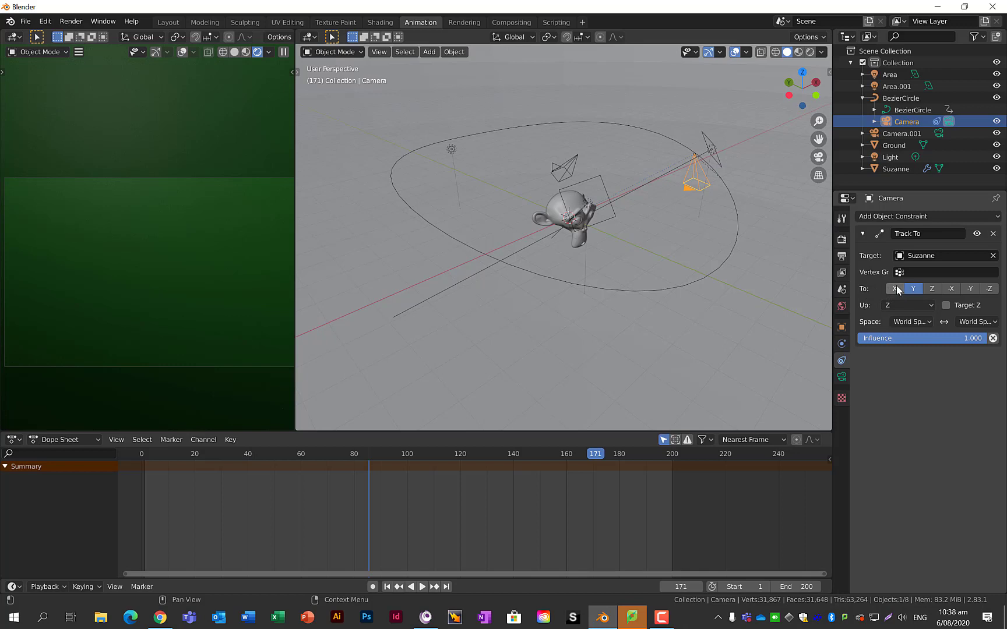
- Set the constraint's tracking axis to -Z and its up axis to Y, and play the animation to check the tracking
click(989, 289)
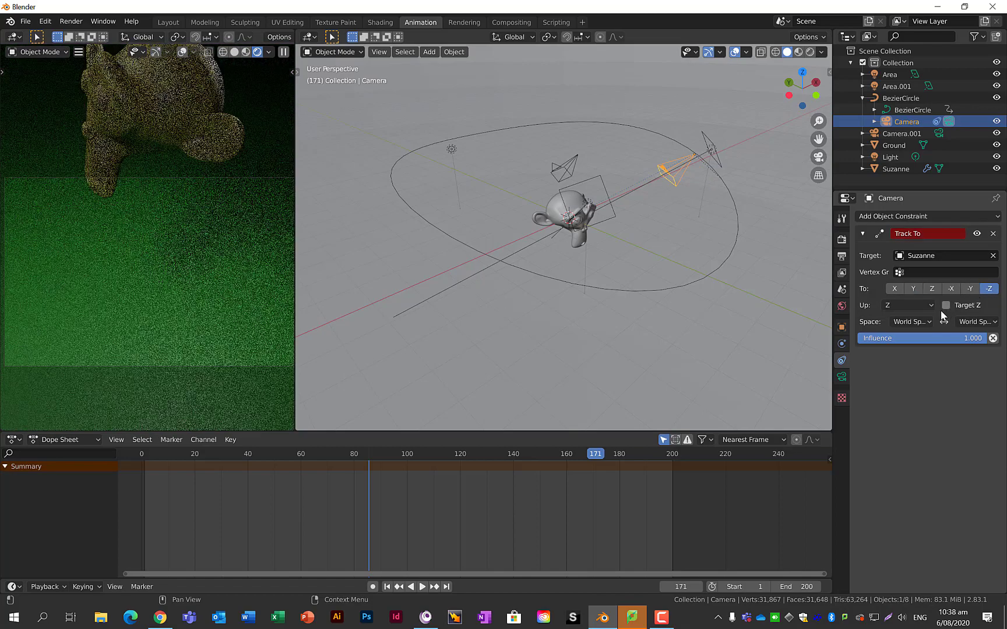
click(917, 305)
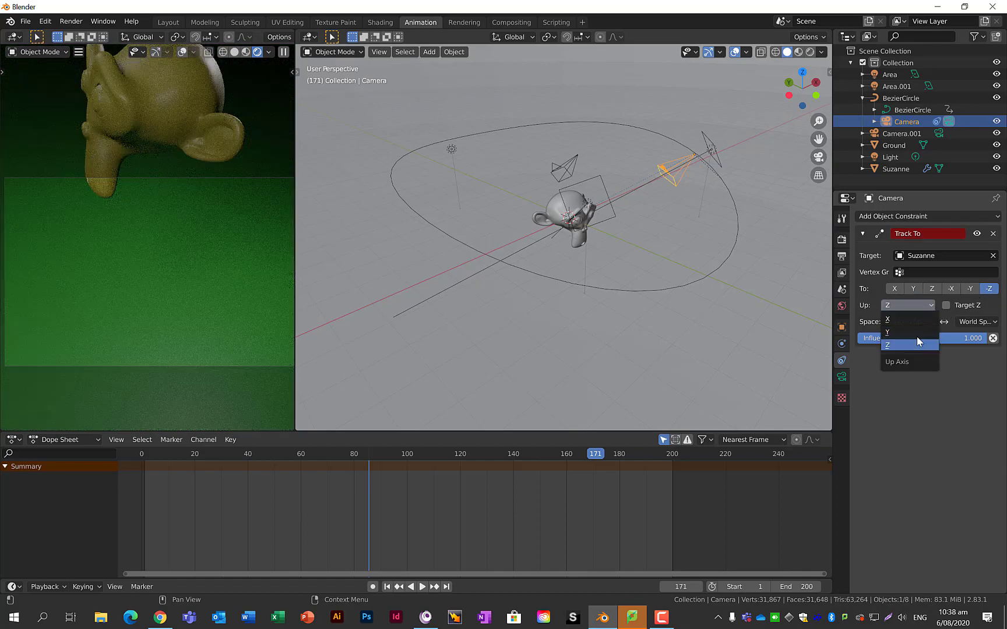
click(918, 334)
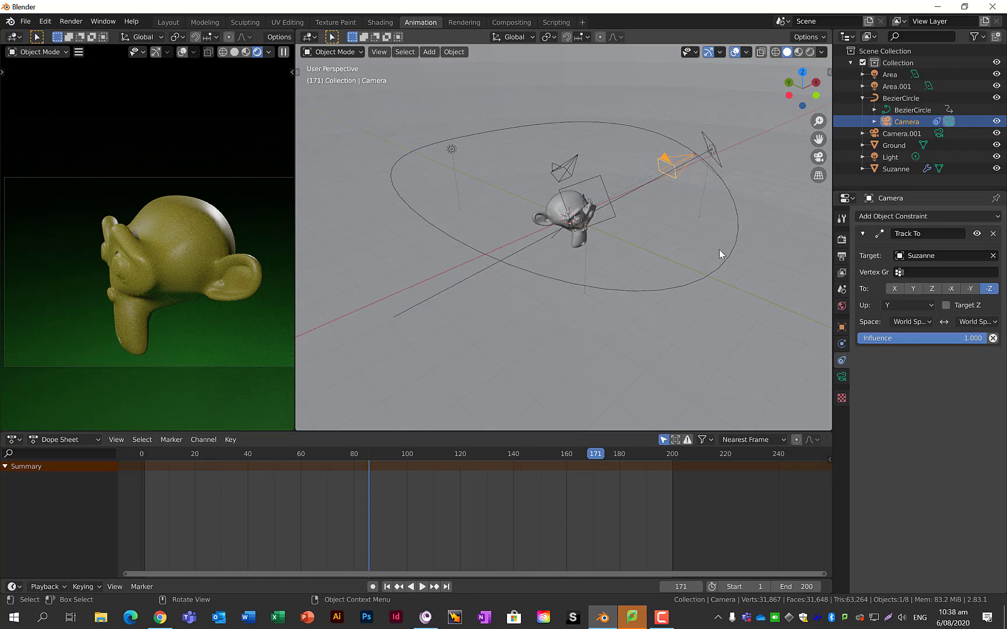
key(space)
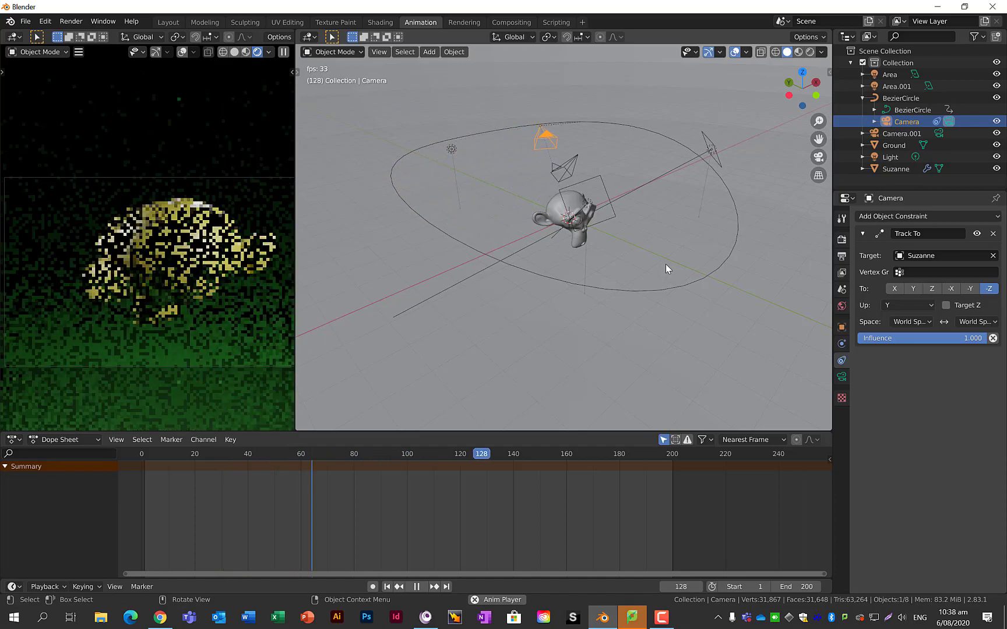
- Select the camera's Bezier circle path, enter Edit Mode and rotate the control point nearest the foreground to reshape the curve
click(470, 247)
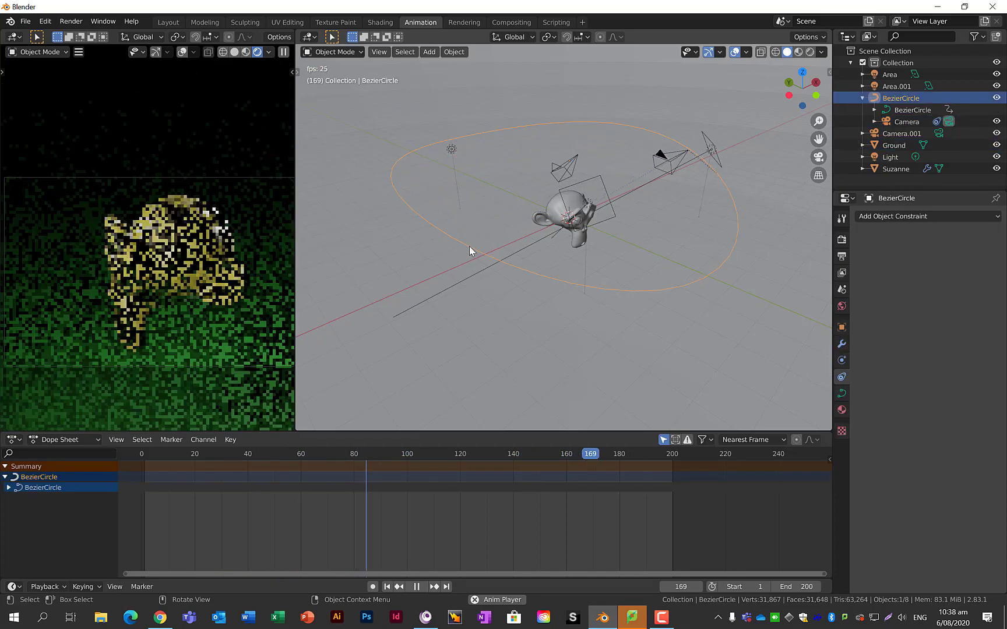
key(Tab)
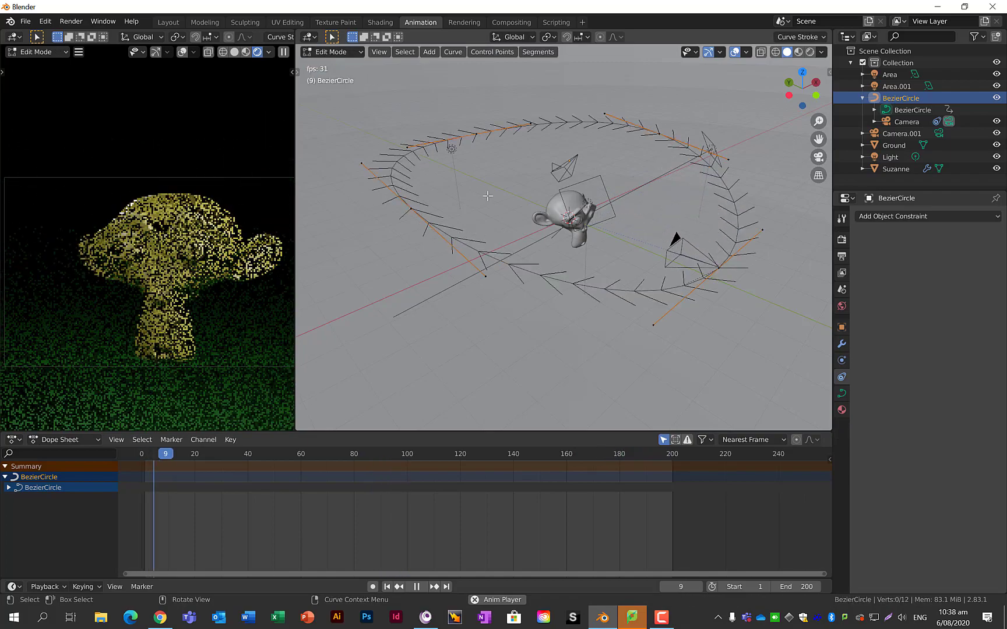
middle_drag(488, 195, 525, 199)
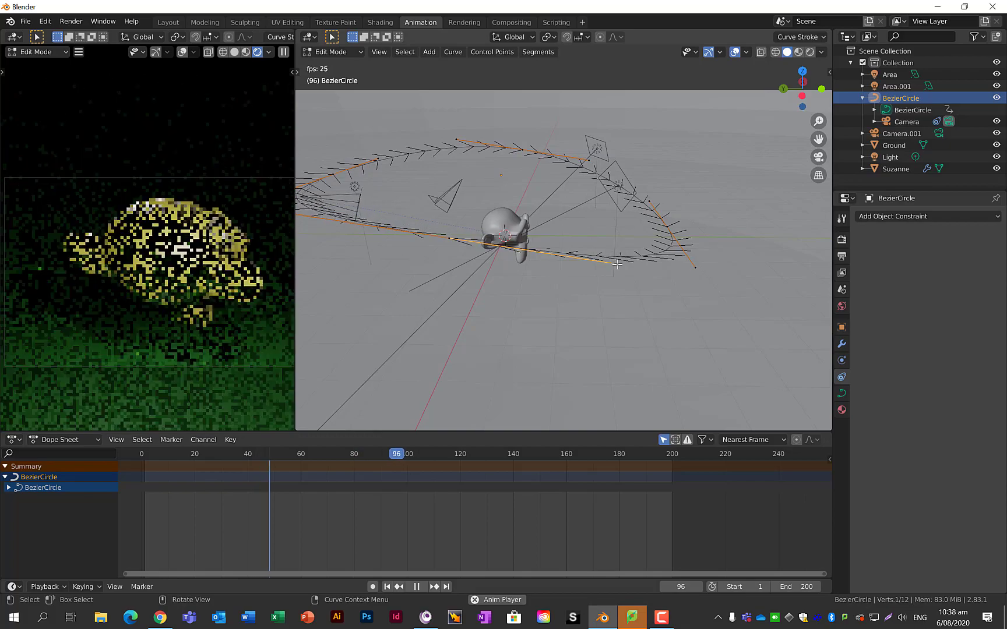
key(r)
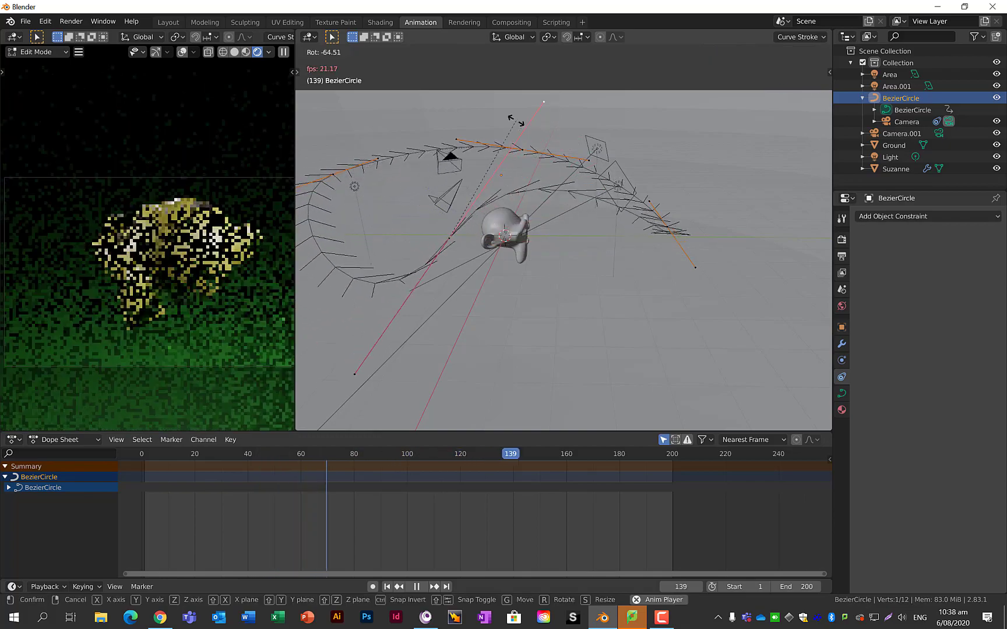
click(587, 230)
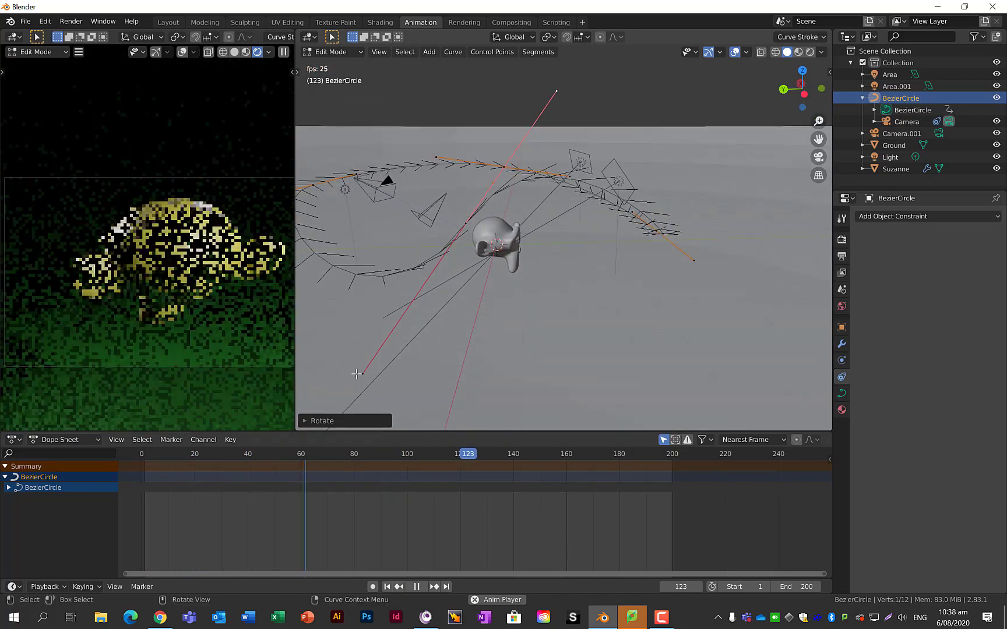
- Move the rotated control point's near handle further away from Suzanne to stretch the path outward
scroll(431, 328, down, 4)
key(g)
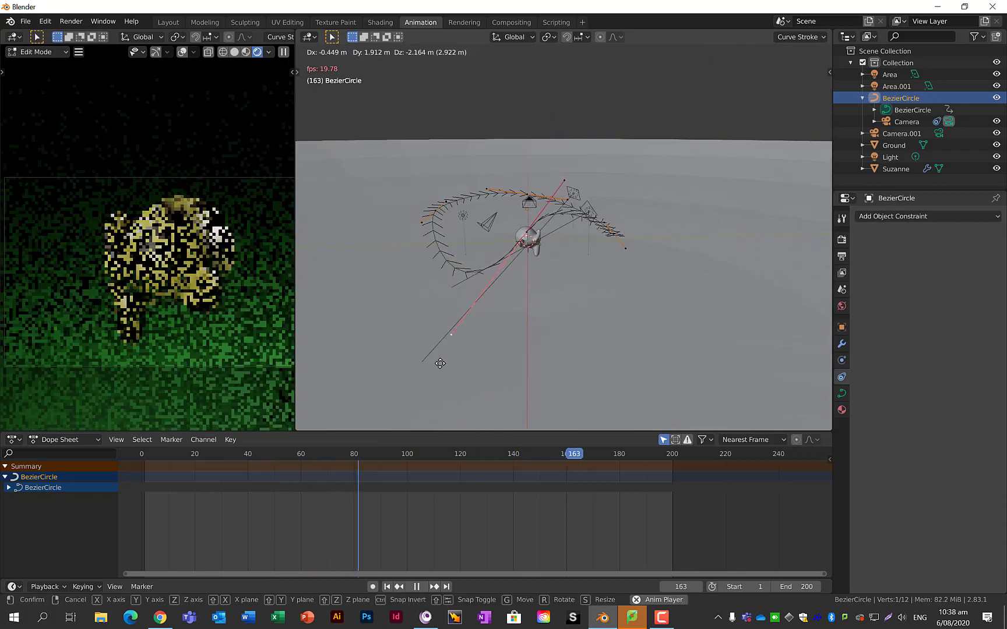
click(388, 64)
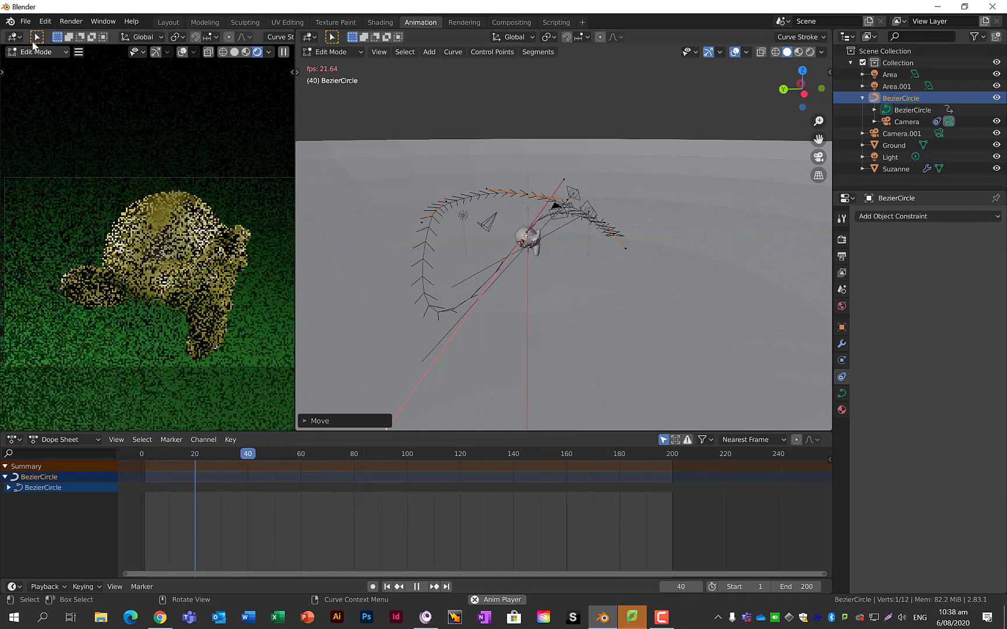
- Save the scene as Monkey head demo.blend in the Renders folder on the Desktop
click(31, 21)
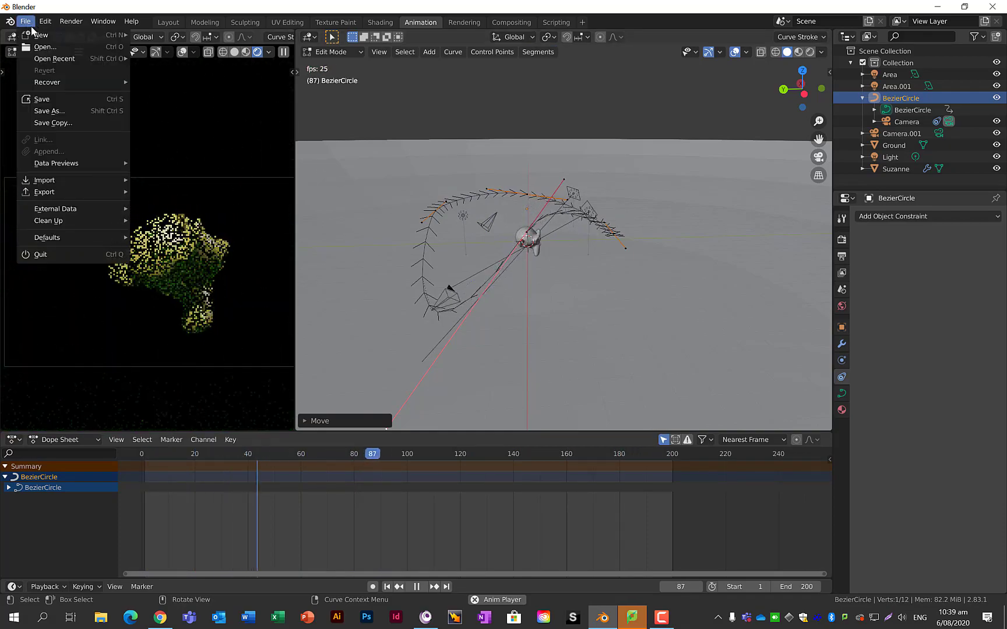
click(49, 112)
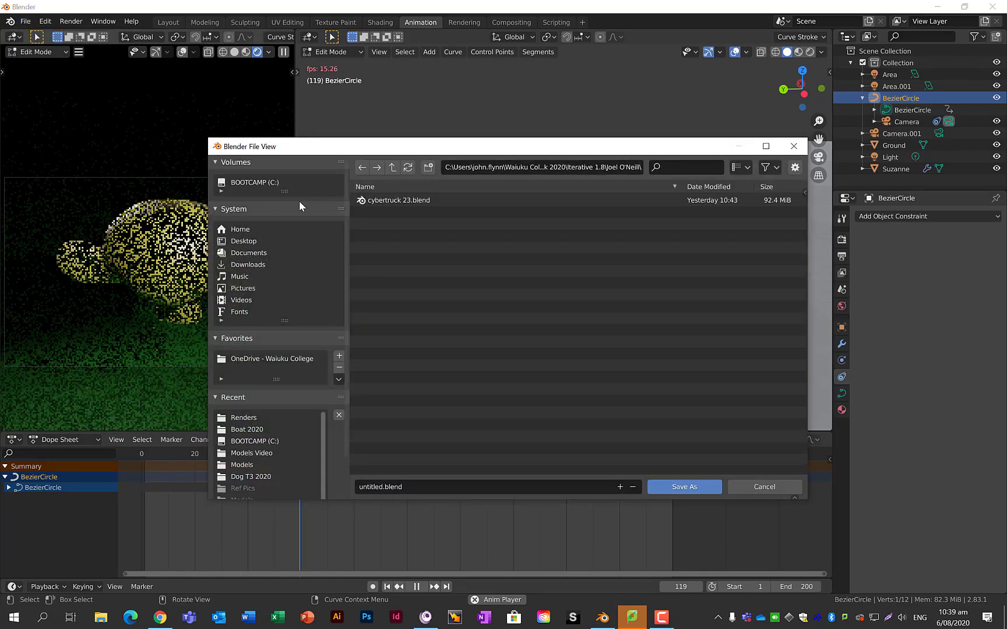
click(244, 241)
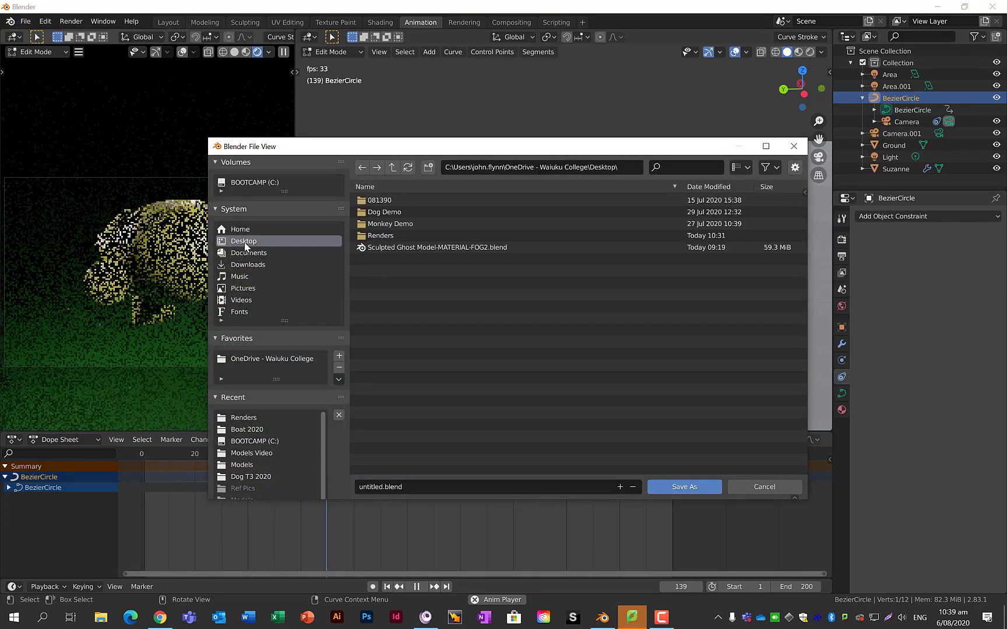
double_click(381, 237)
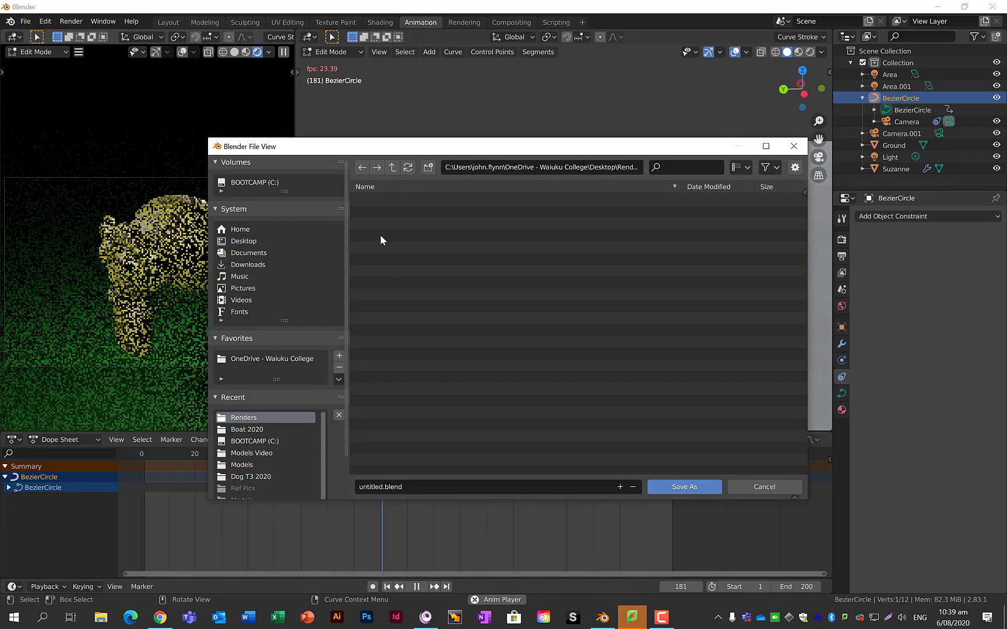
click(378, 487)
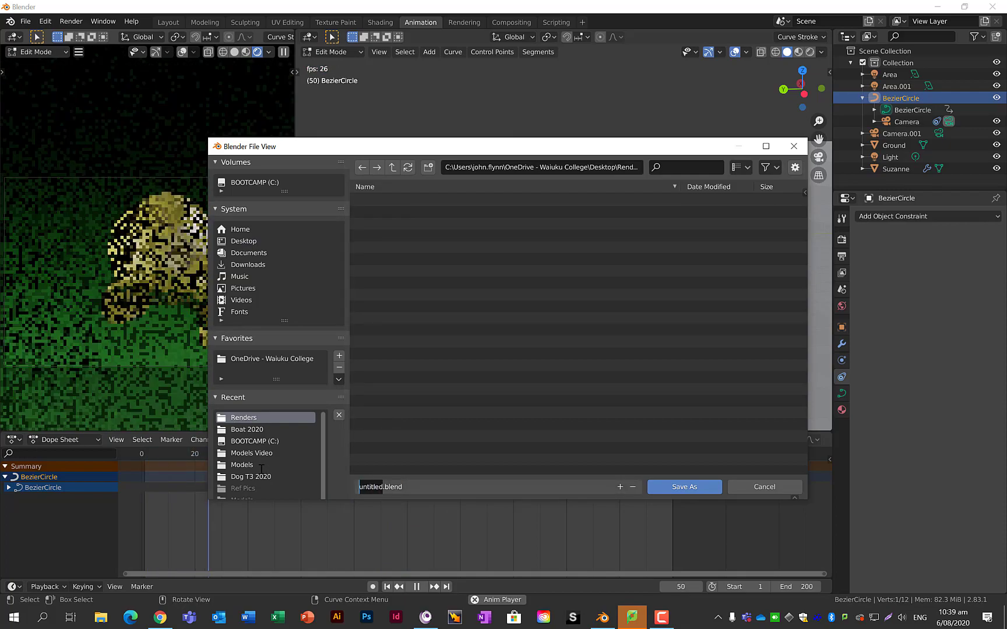
text(Monkey head demo)
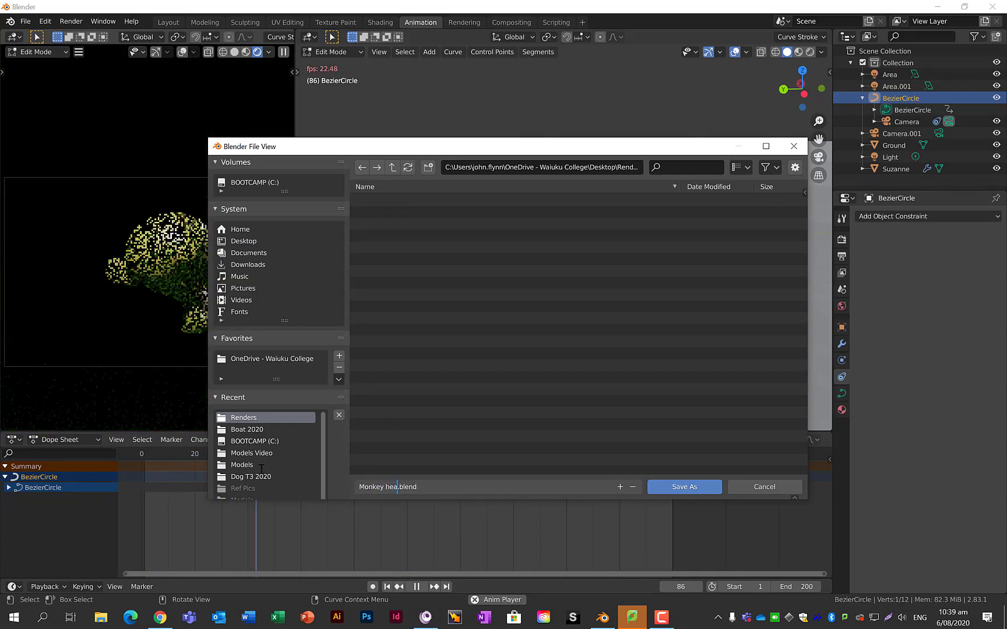
click(699, 485)
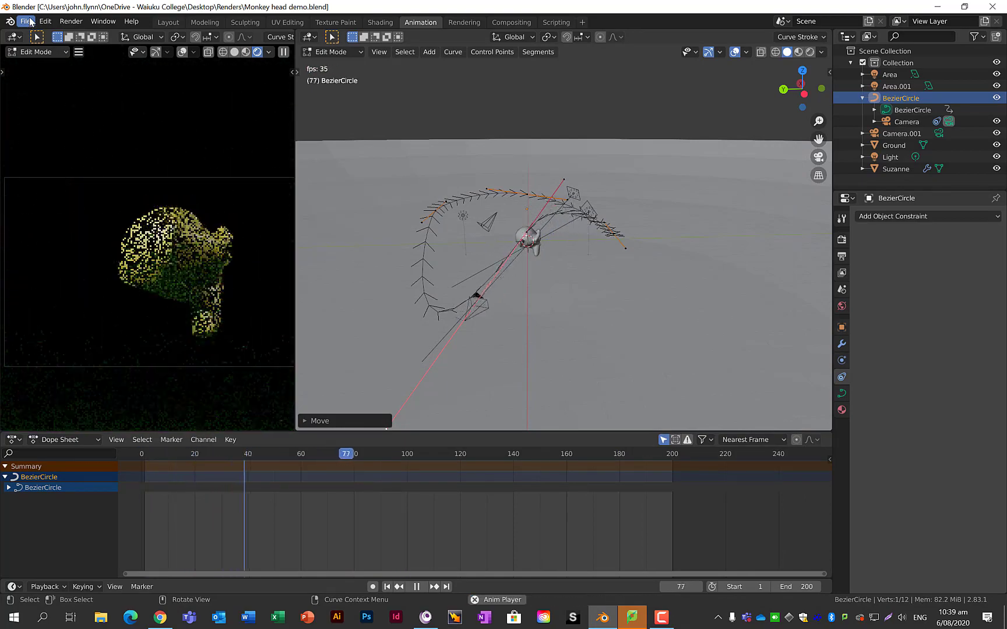
- Open the recent file Boat for upload 01.blend
click(31, 22)
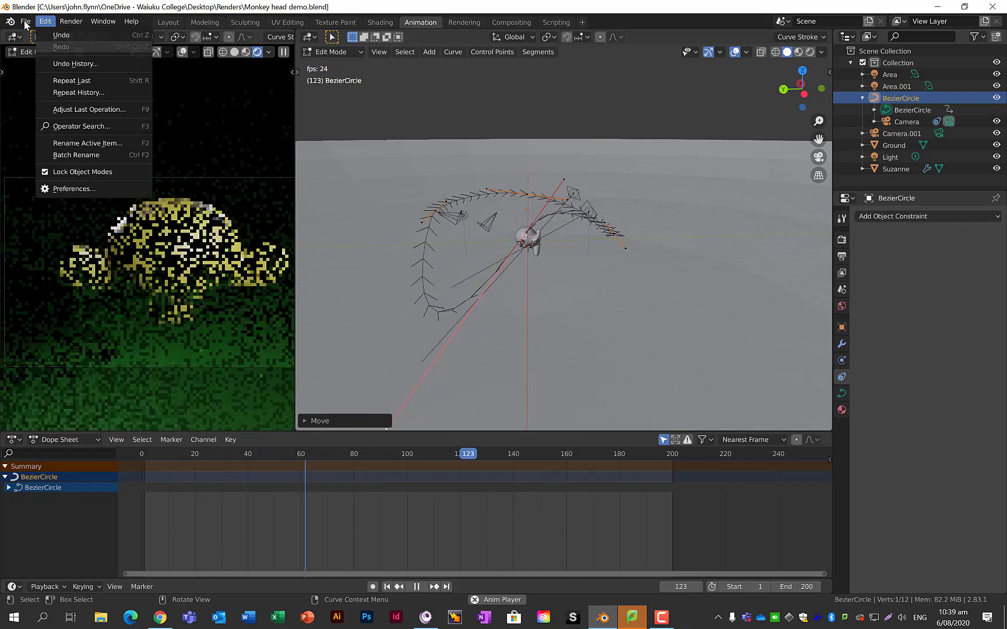
click(25, 23)
click(25, 24)
mouse_move(87, 58)
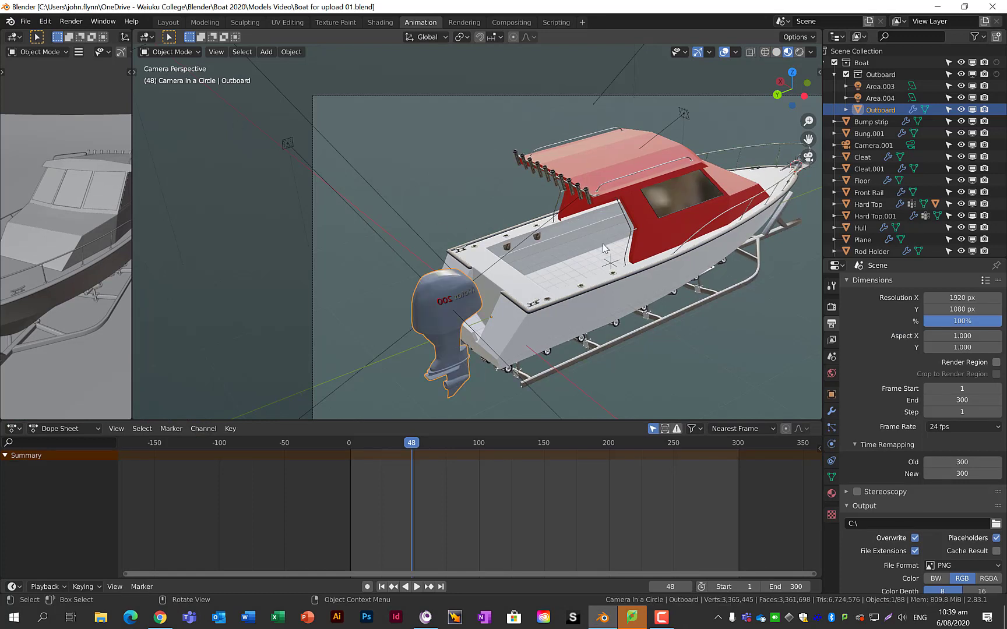
- Select the AAA Camera Target empty in the boat, then widen the secondary viewport and fit the camera view in it
click(611, 265)
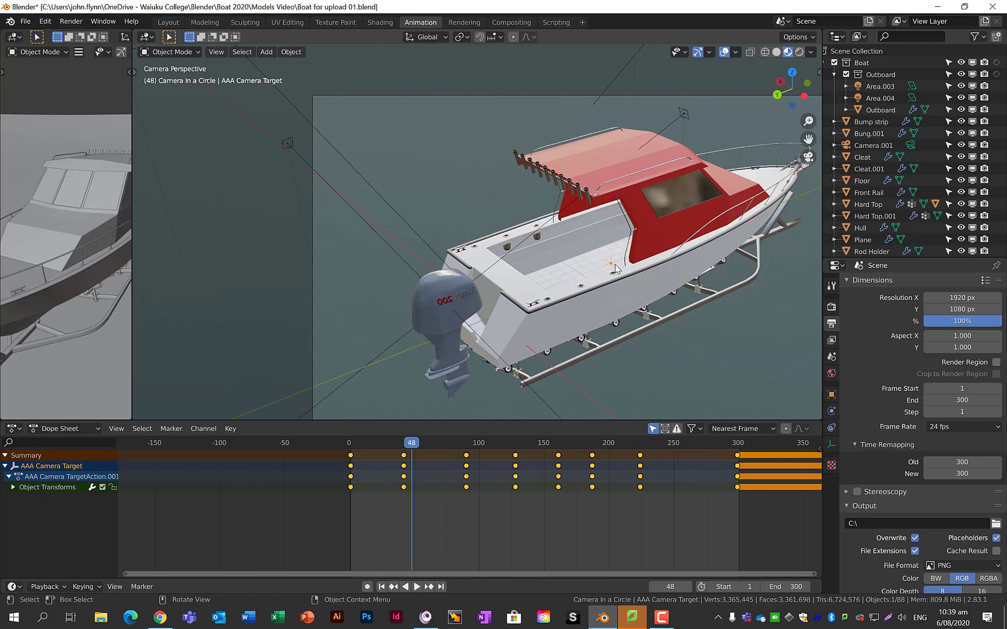
scroll(177, 192, down, 1)
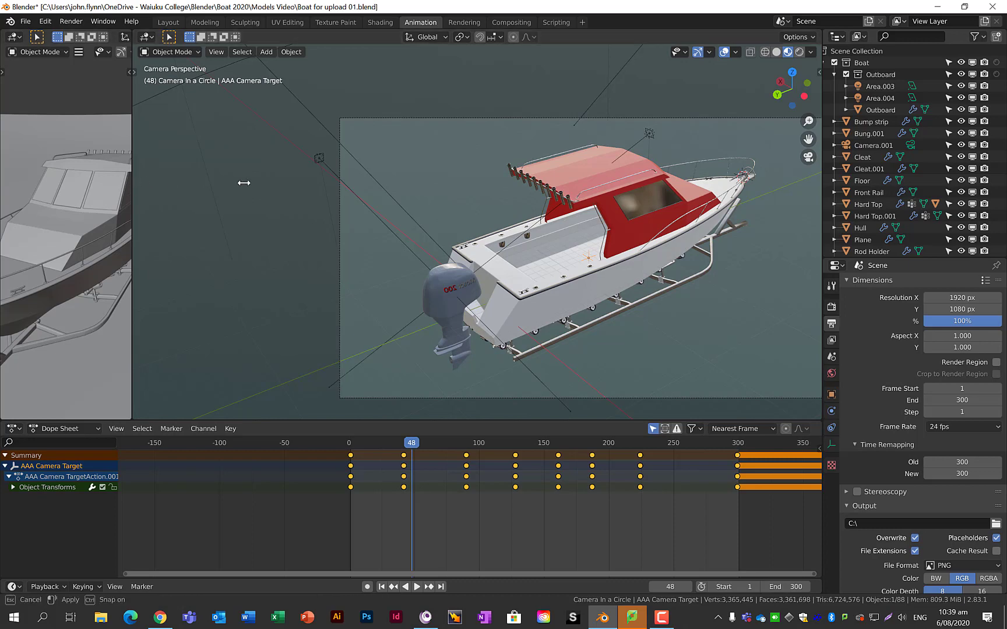
drag(244, 183, 389, 182)
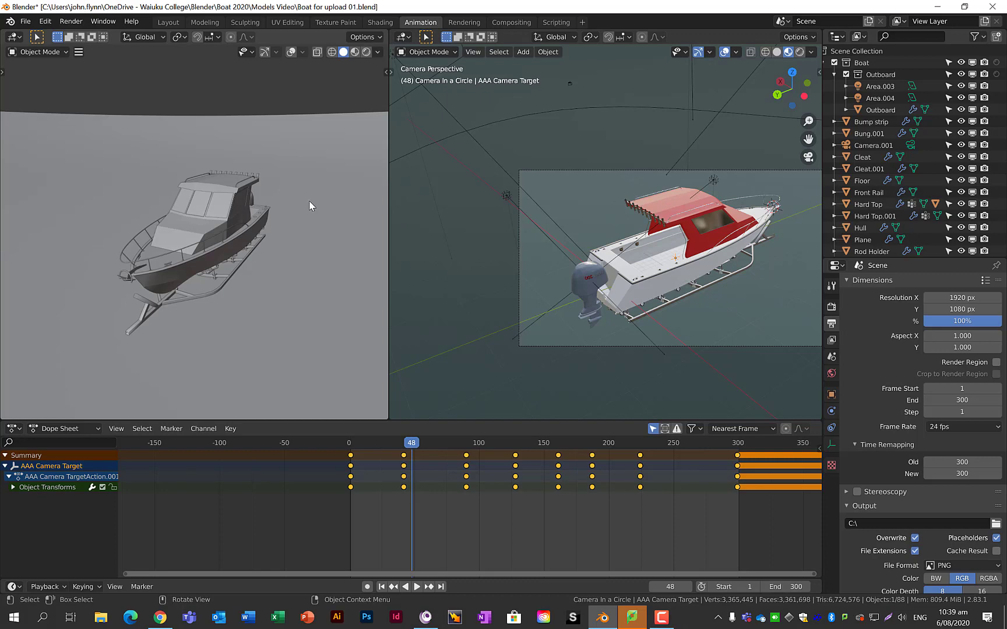
key(KP_0)
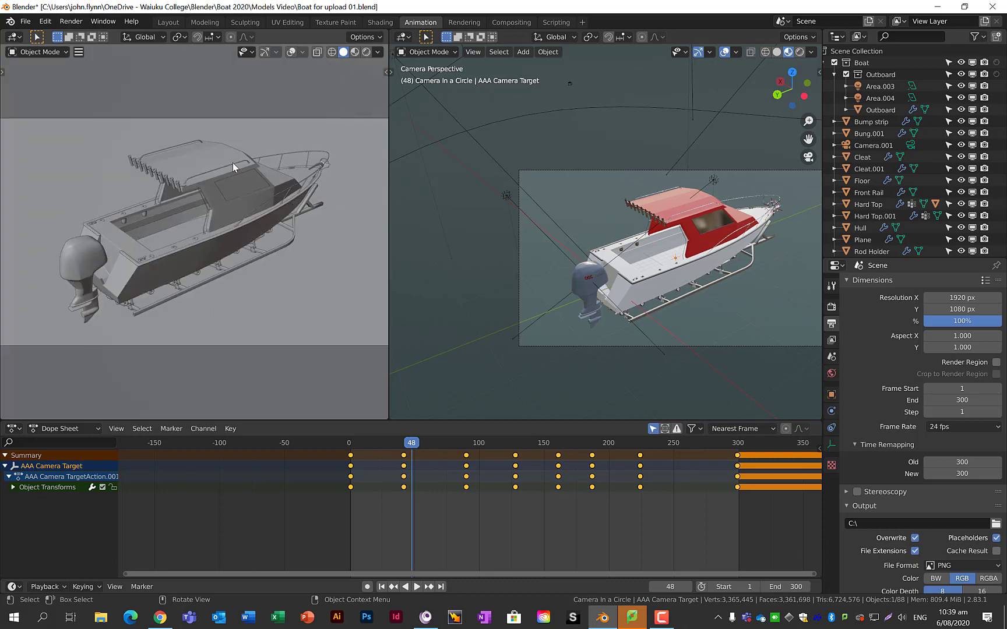
key(Home)
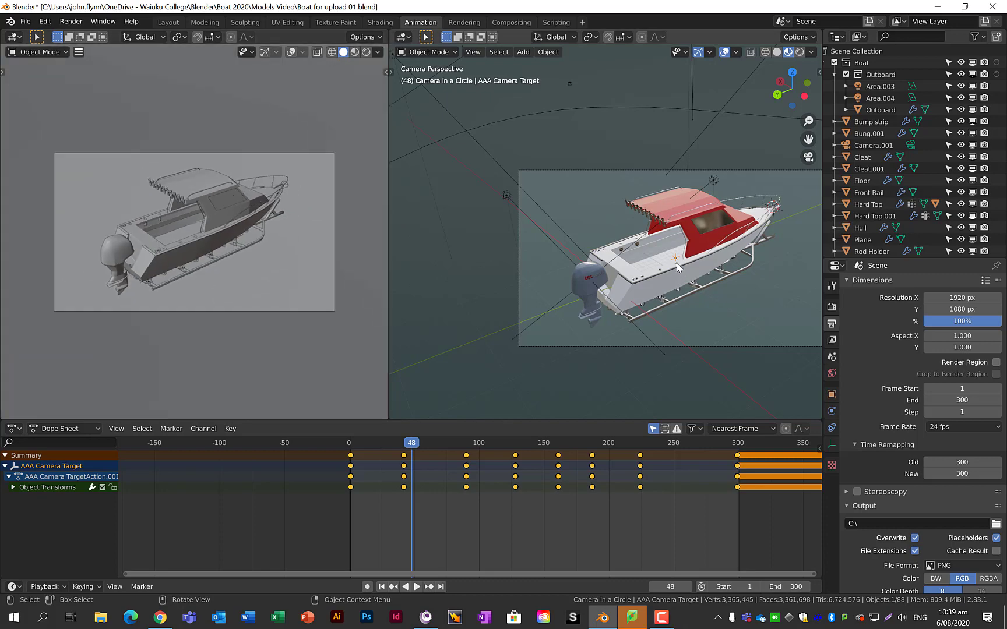
- Play the boat animation from the first frame, stop it, and locate the AAA Camera Target in the object hierarchy
scroll(677, 267, up, 3)
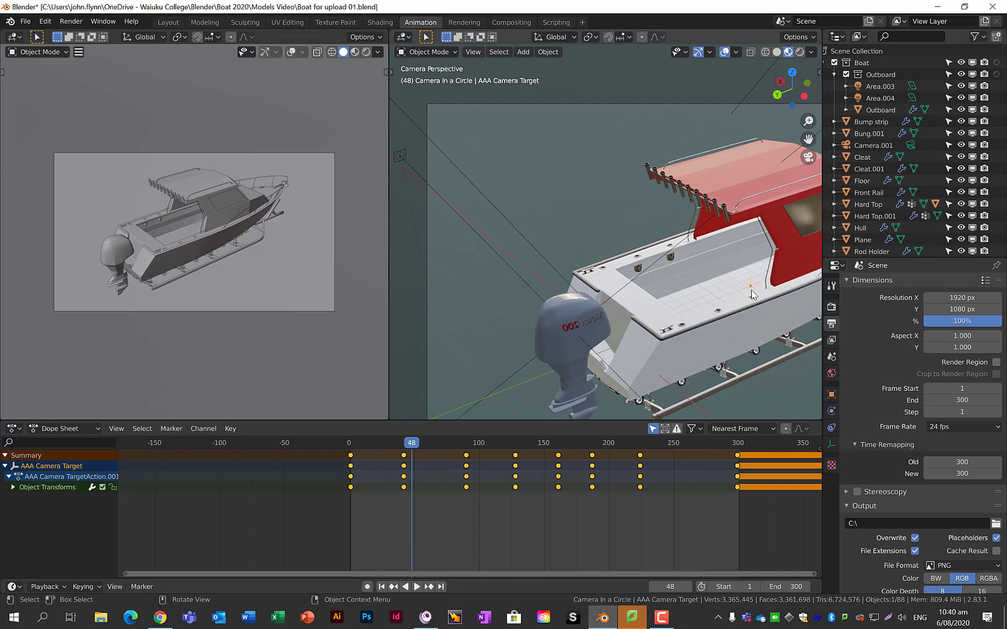
click(381, 586)
key(space)
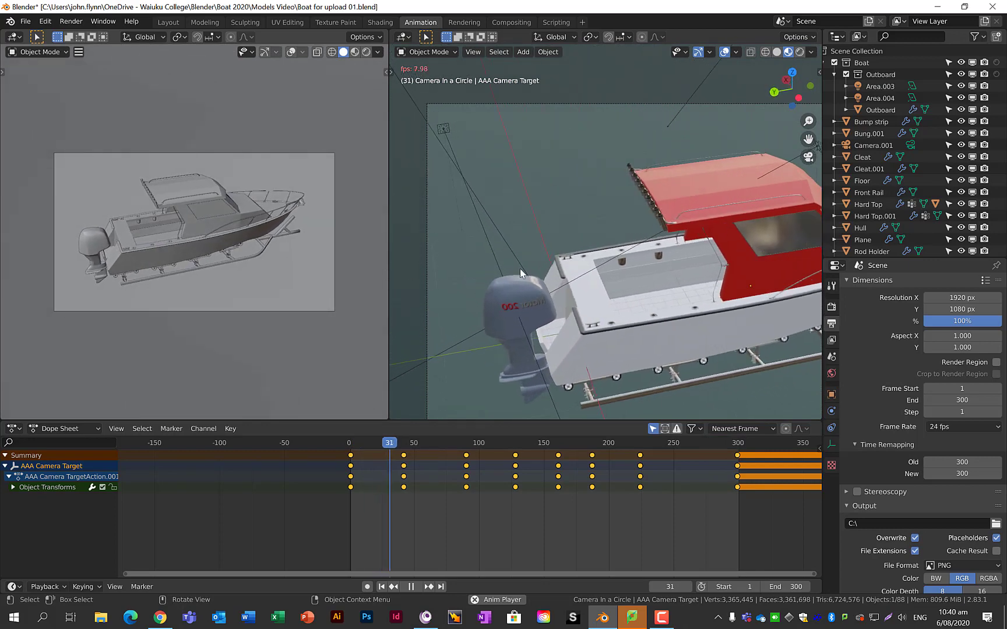
key(space)
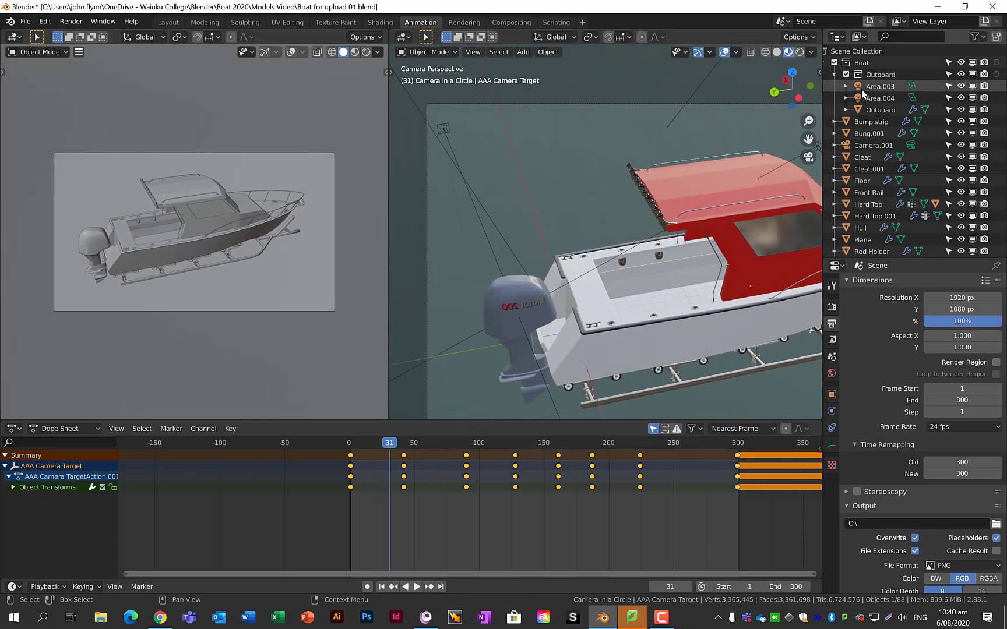
scroll(863, 93, down, 8)
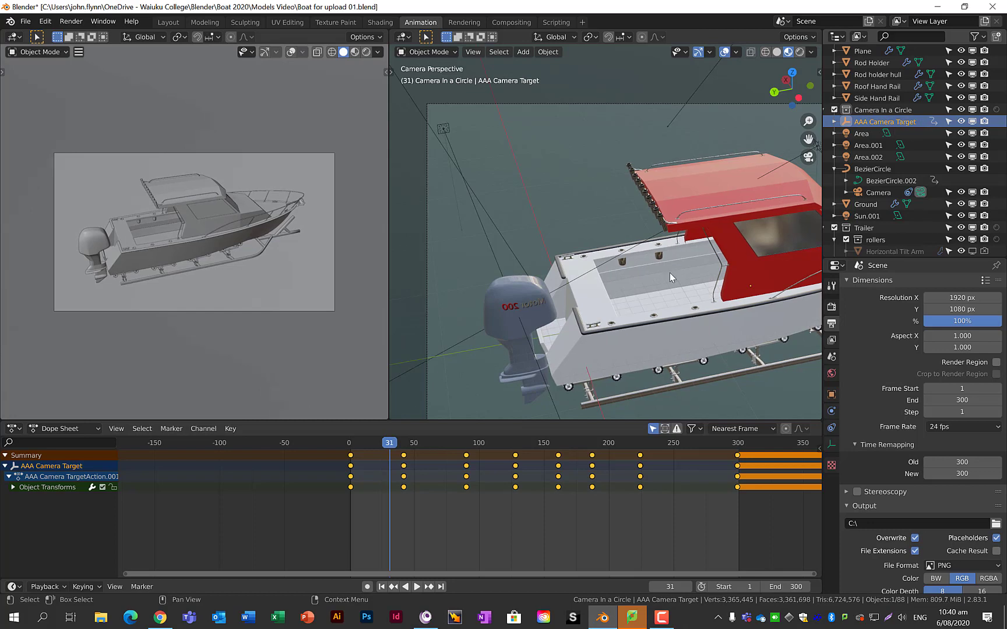
- Play the animation with the boat seen closely from behind and examine the camera target's movement along the deck
middle_drag(705, 294, 726, 281)
scroll(606, 280, up, 5)
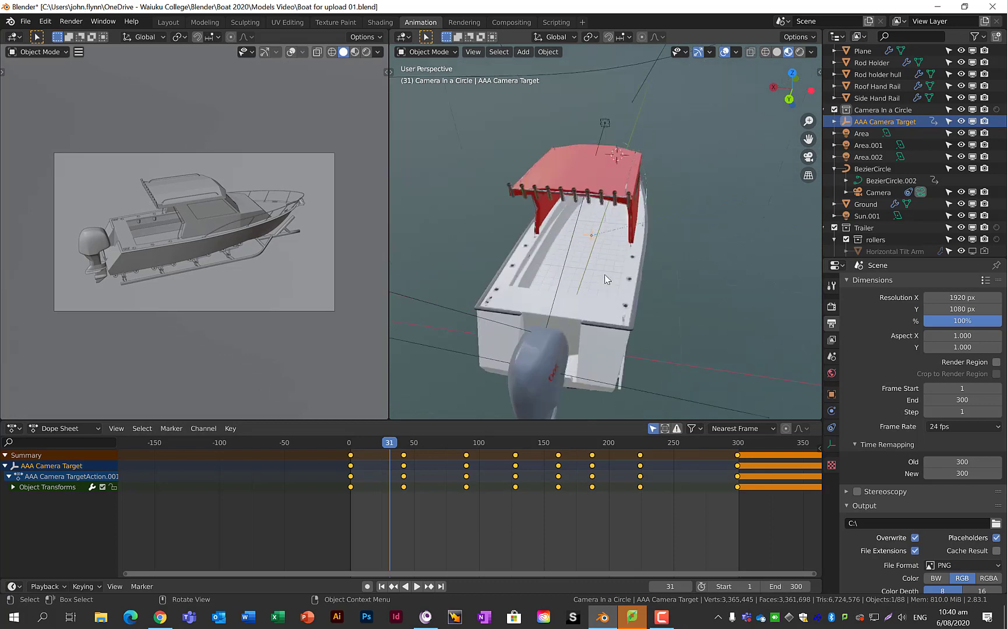
scroll(606, 279, up, 2)
key(space)
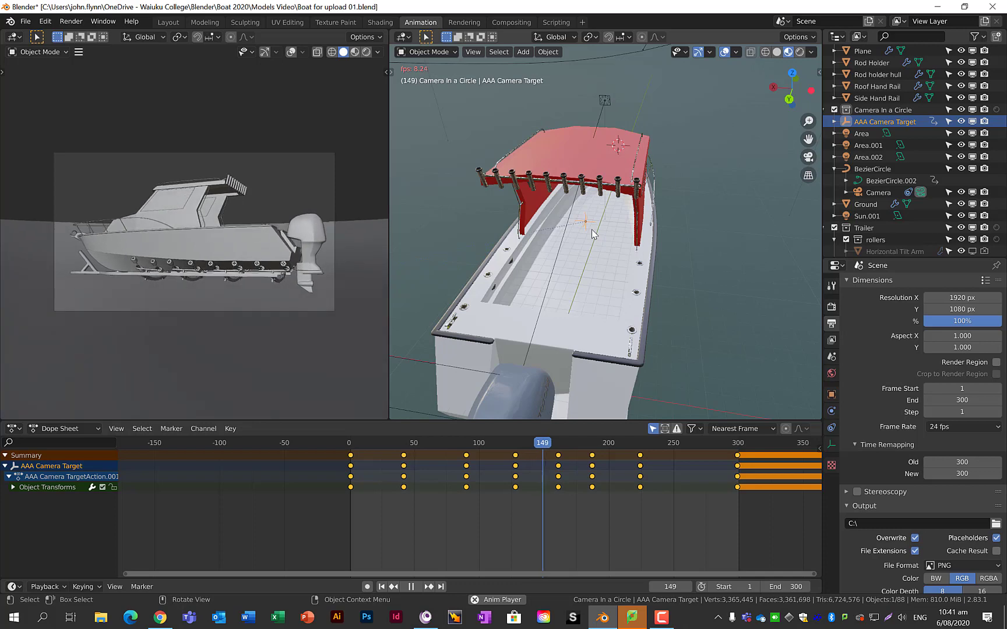
- Examine the whole boat scene with its circular camera path from outside while the animation plays
scroll(646, 231, down, 8)
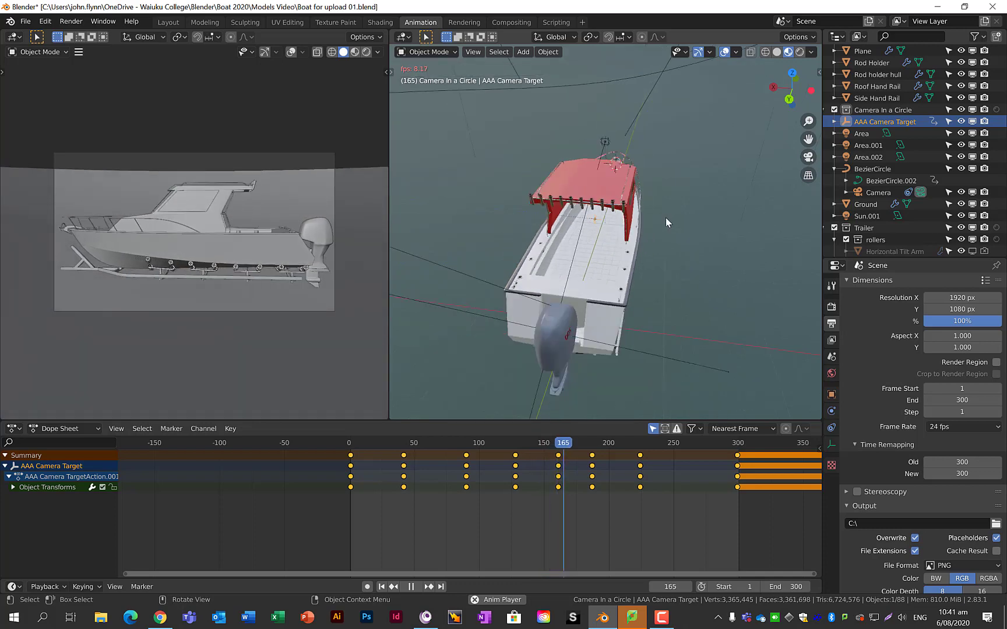
middle_drag(643, 221, 587, 176)
middle_drag(641, 228, 651, 241)
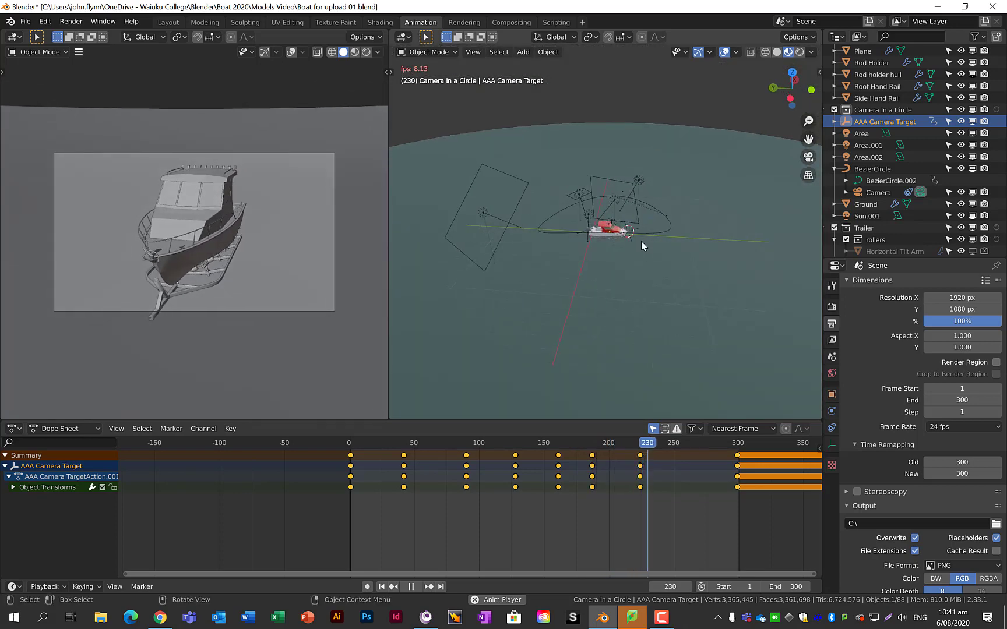
scroll(616, 204, up, 3)
scroll(611, 207, up, 3)
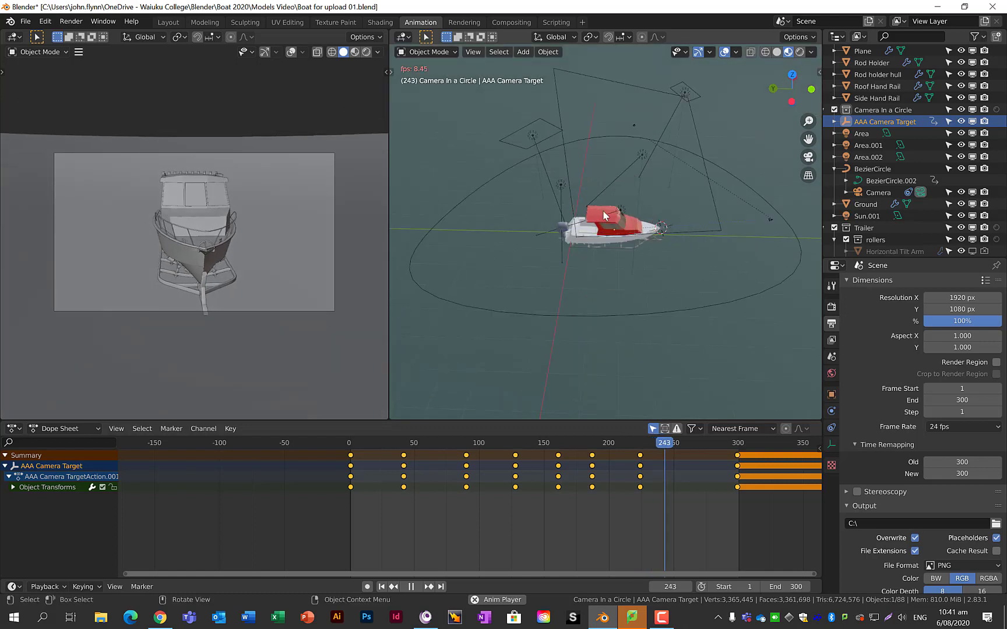
- Select the lights Area.004, Sun.001, Area.002 and Area.001 in turn to examine the lighting around the boat
click(561, 183)
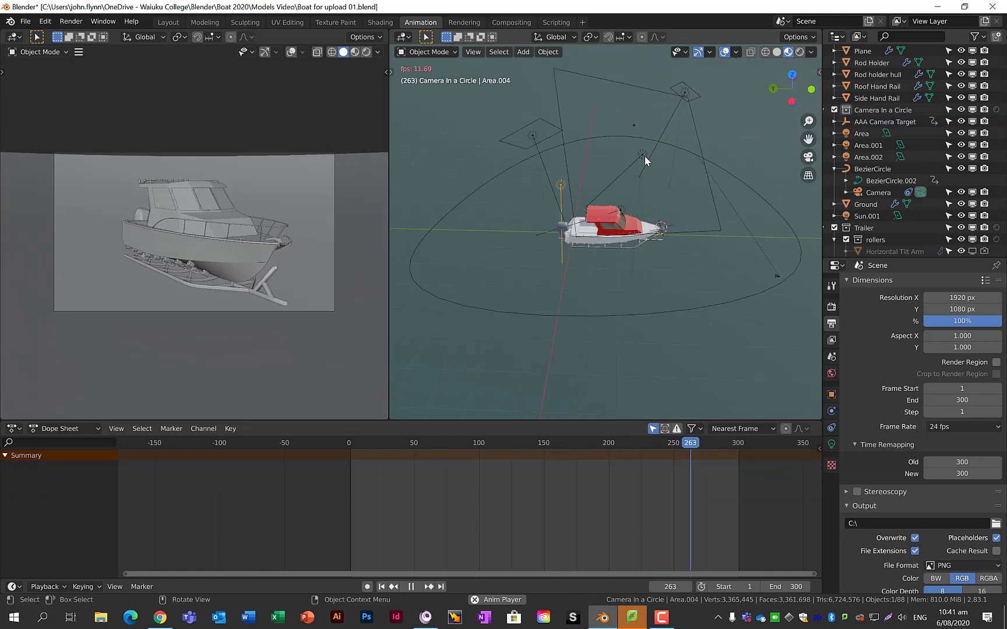
click(645, 154)
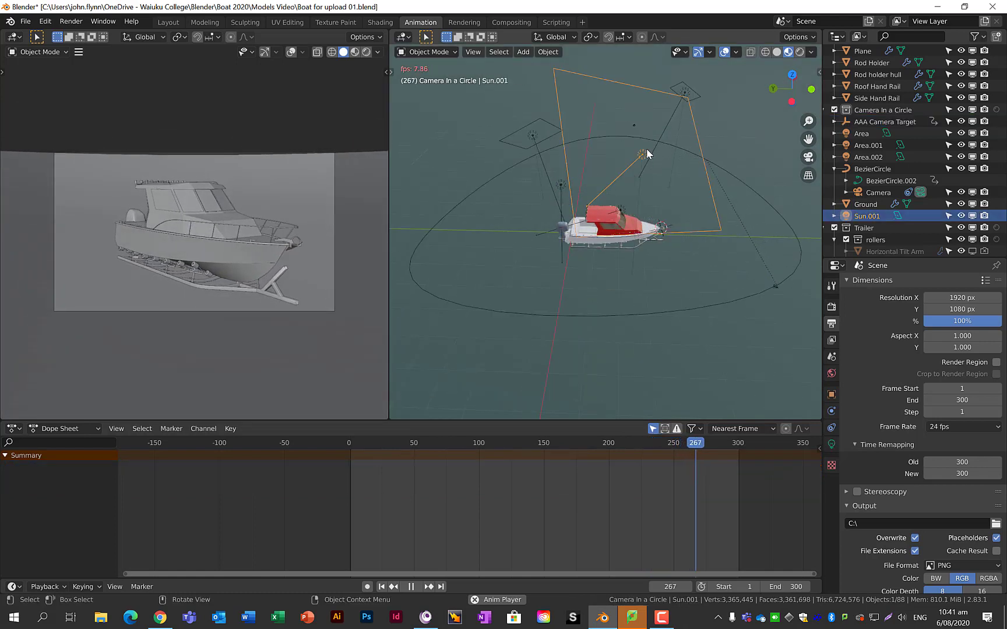
click(686, 91)
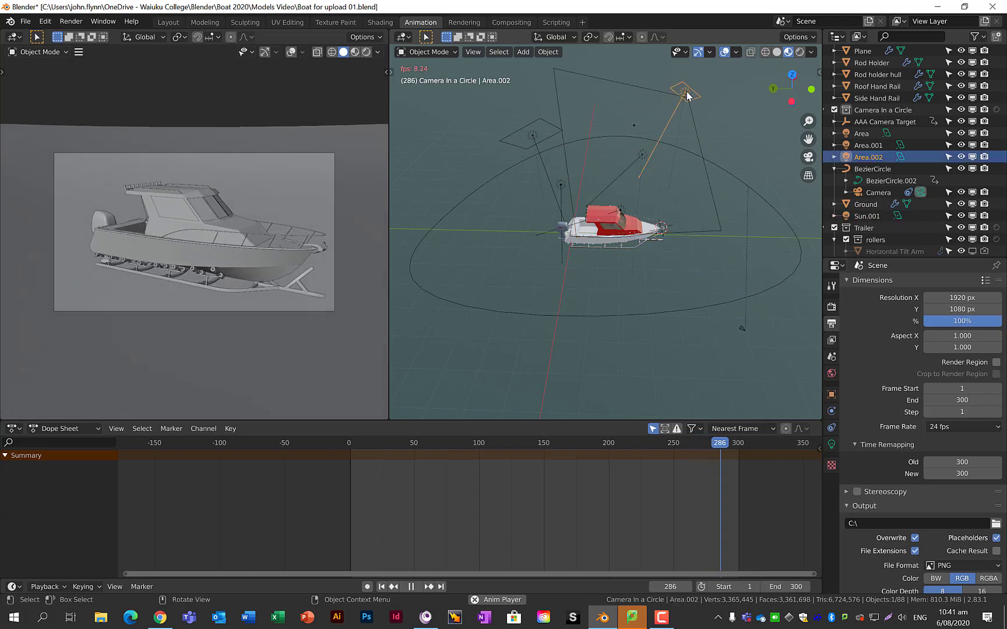
click(531, 134)
middle_drag(566, 164, 561, 183)
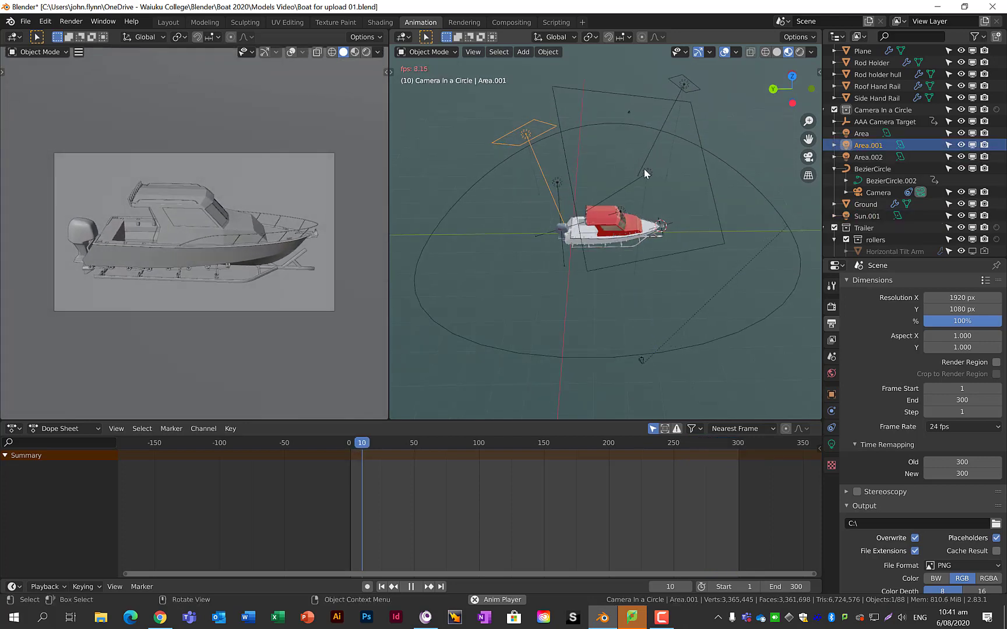
scroll(595, 237, down, 5)
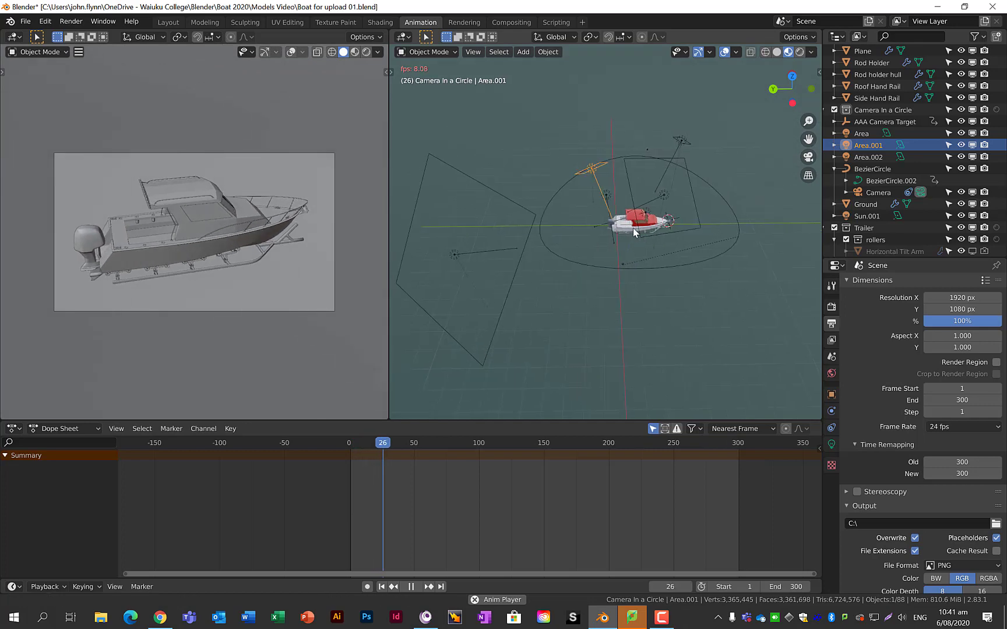
- Select the large Area light beyond the camera path, examine its light settings, and look through the object hierarchy up to the Boat collection
middle_drag(633, 232, 559, 263)
click(501, 281)
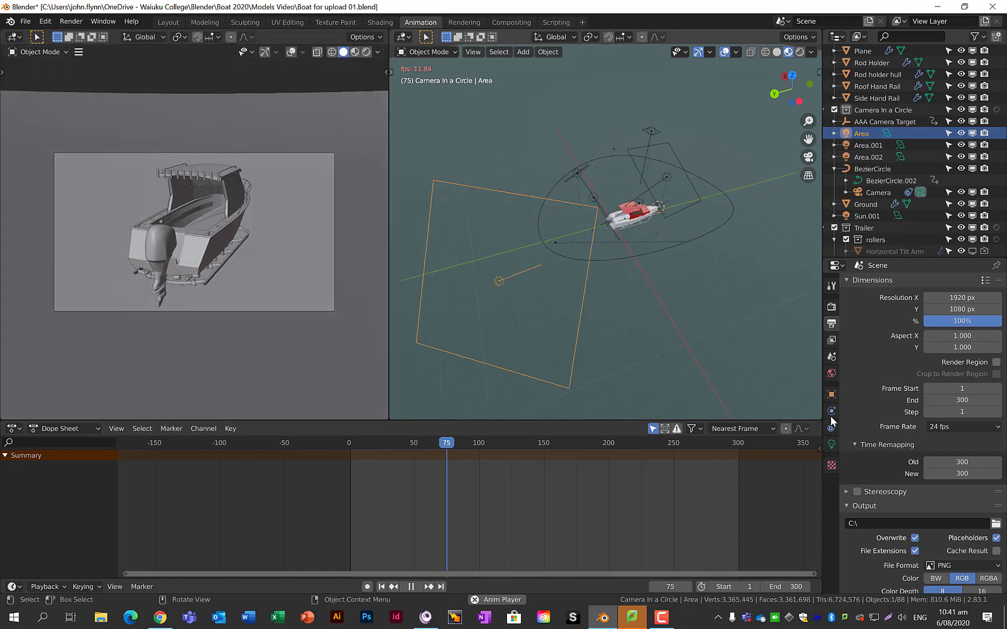
click(831, 444)
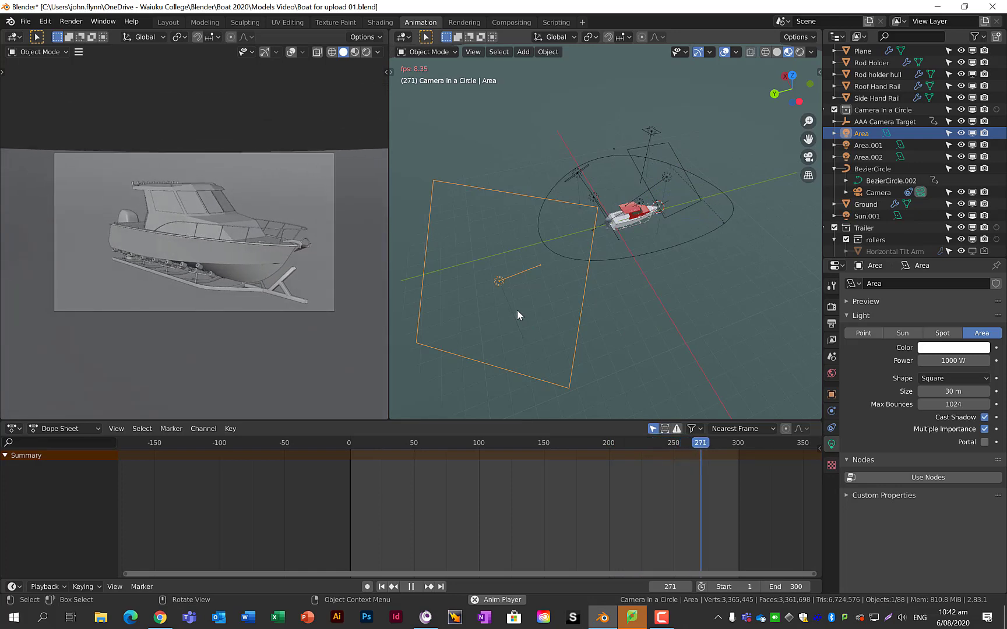
scroll(888, 131, up, 6)
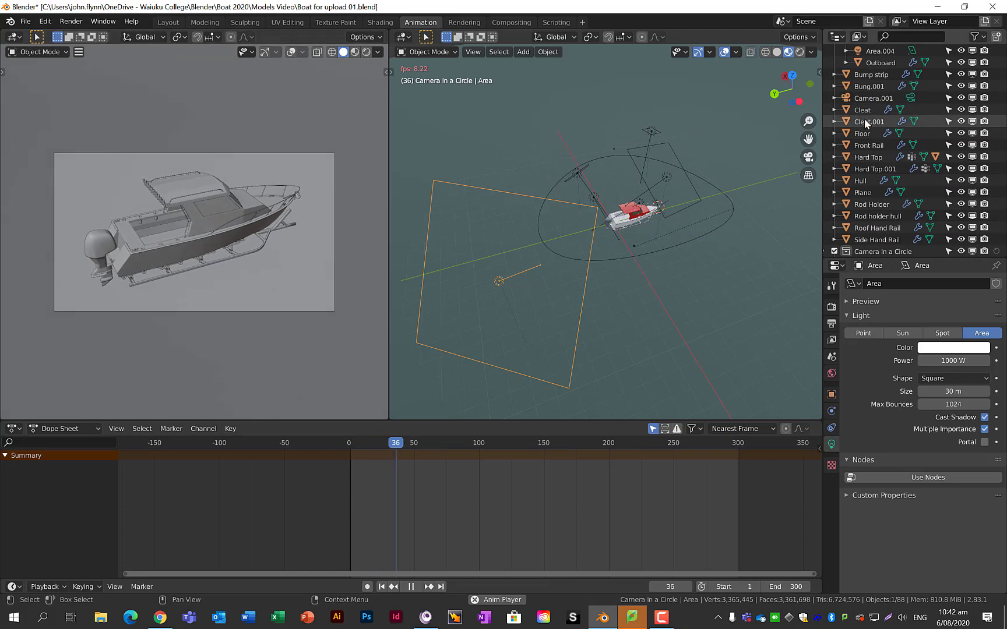
scroll(865, 117, up, 4)
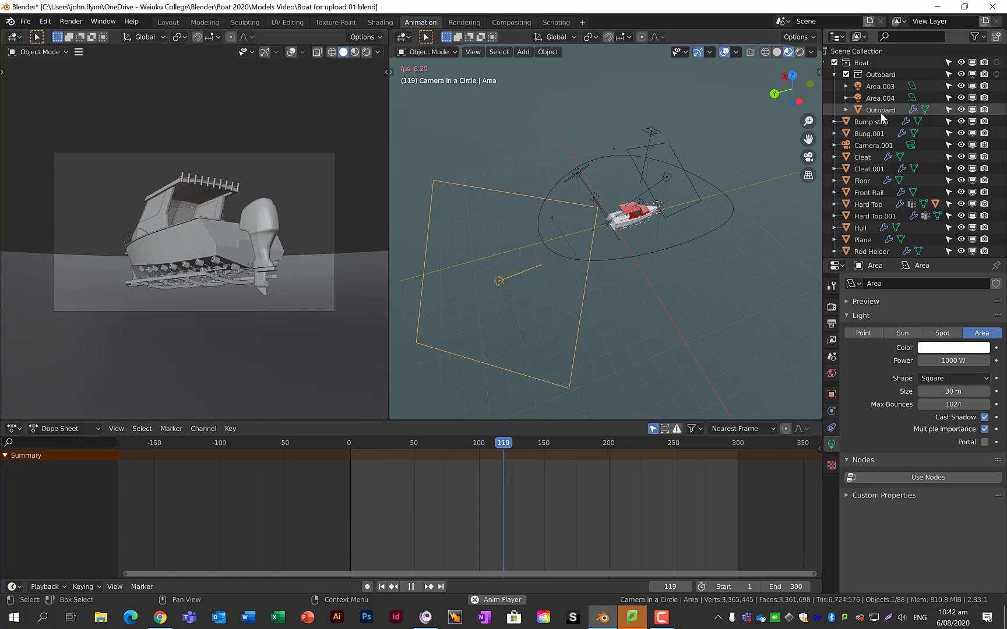
- Switch to the SheepIt render farm site in Chrome and open its Get started page
click(160, 617)
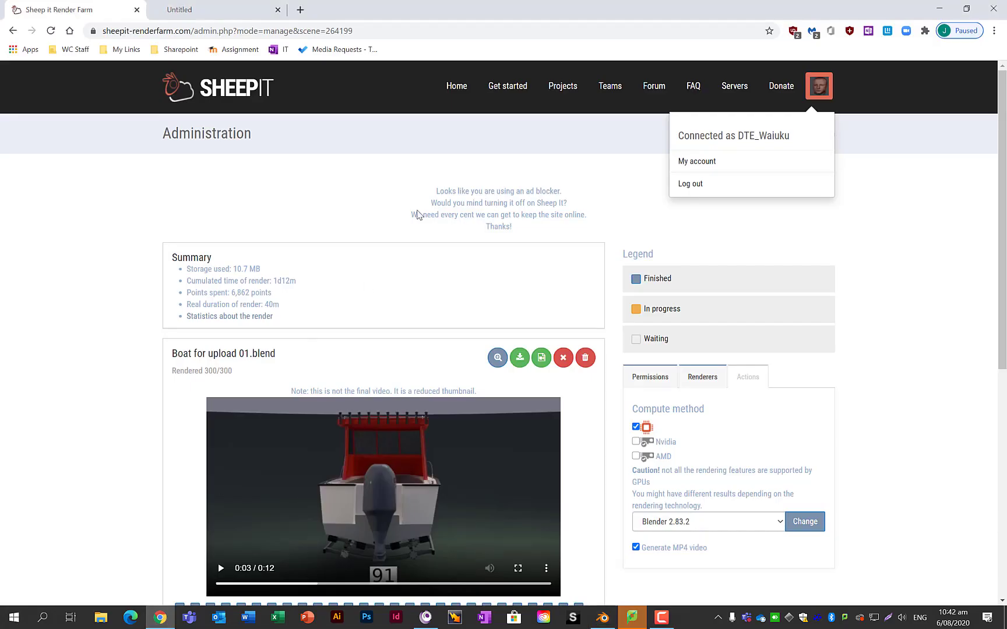
click(288, 188)
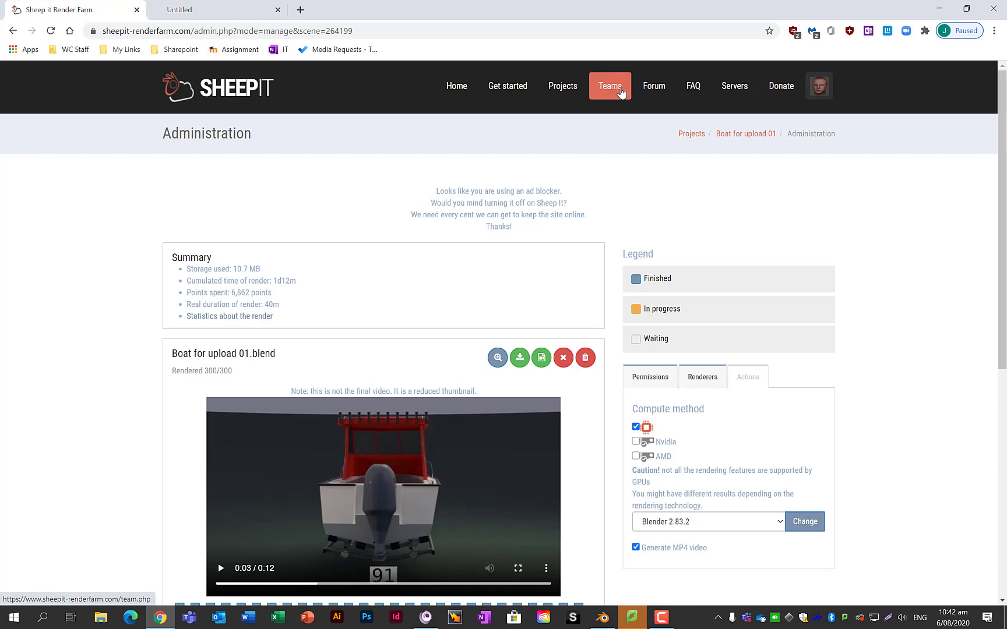
click(456, 87)
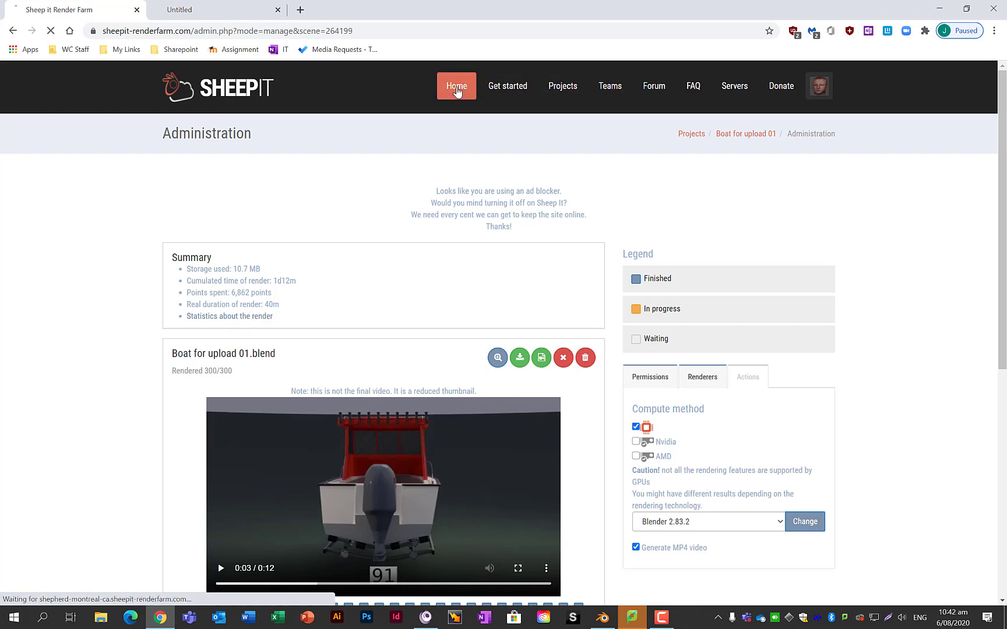
click(502, 91)
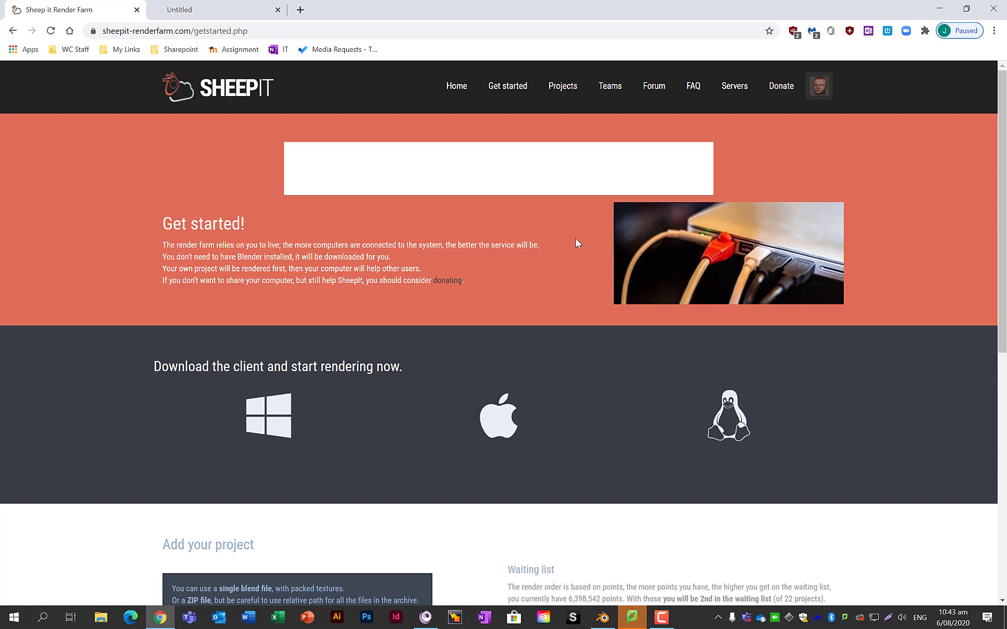
- Examine the Add your project section and its file requirements, highlighting the prohibited content rule and the image output size limit
scroll(575, 240, down, 3)
scroll(575, 244, down, 5)
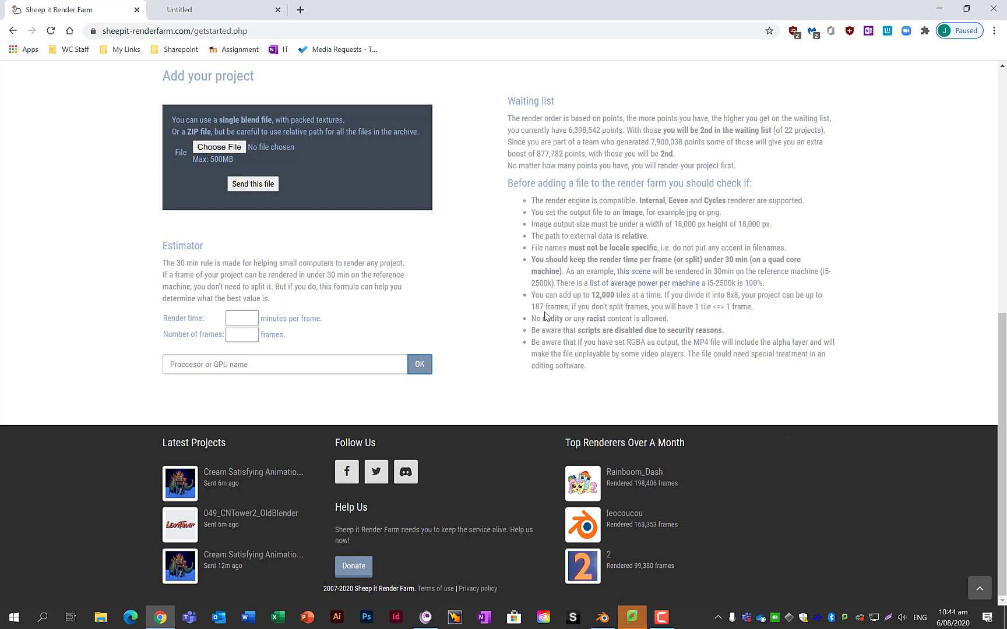
drag(541, 318, 636, 314)
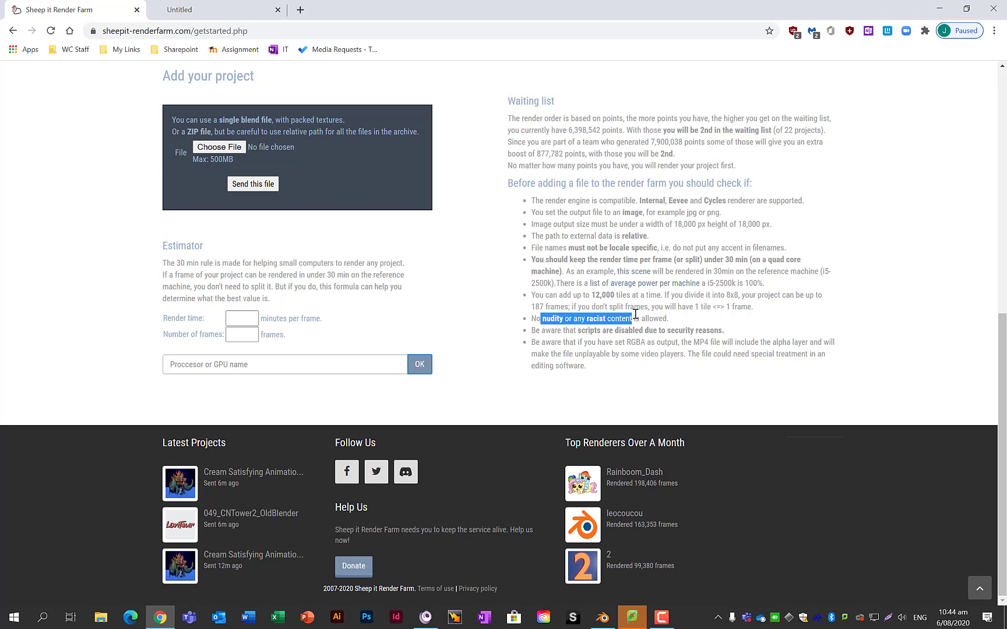
click(680, 318)
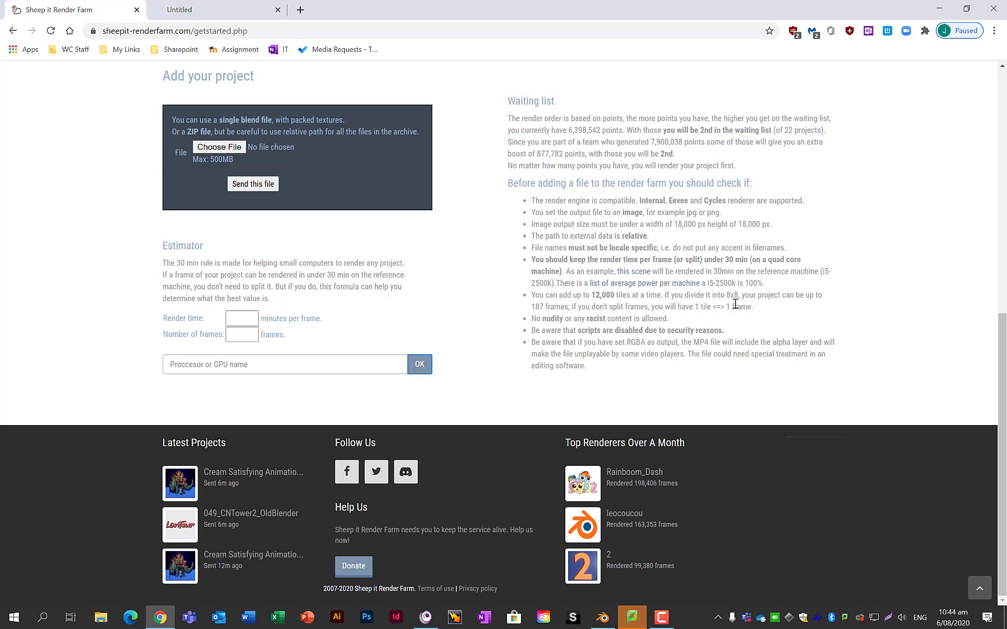
drag(577, 224, 767, 226)
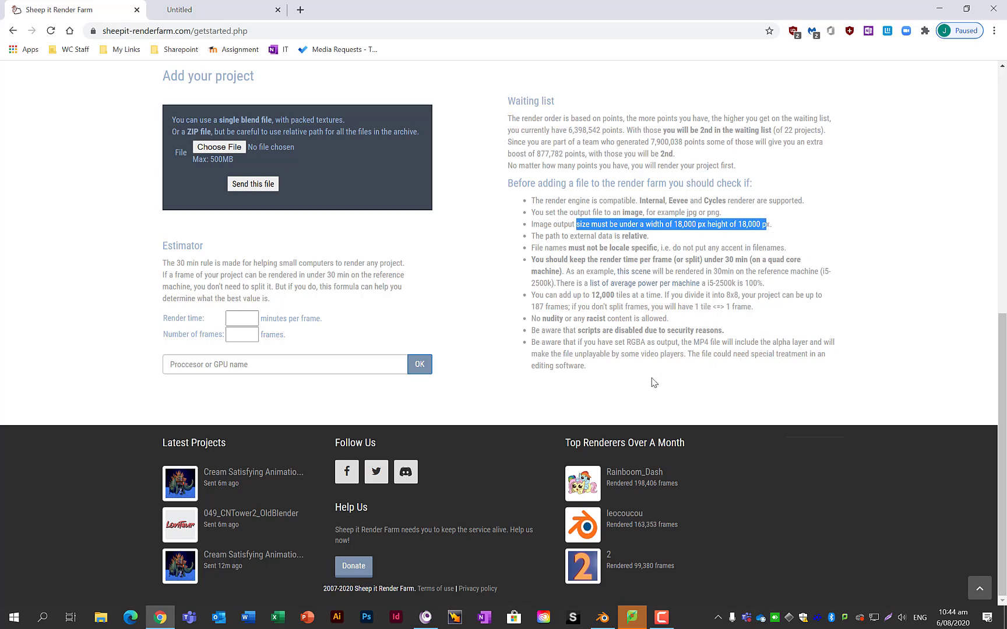
scroll(654, 382, up, 8)
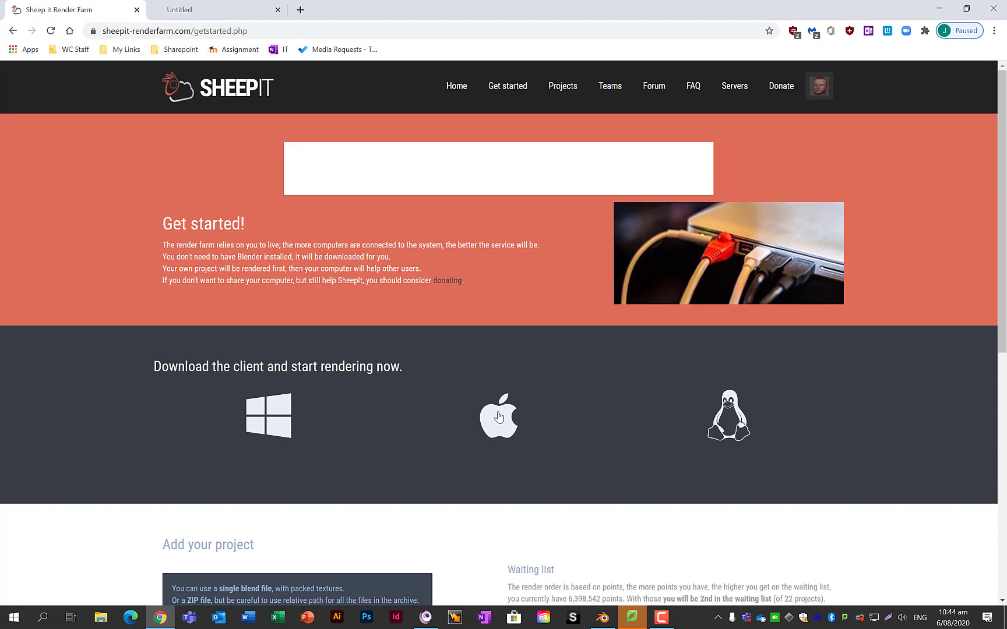
- Switch back to Blender and stop the boat animation playback
click(602, 618)
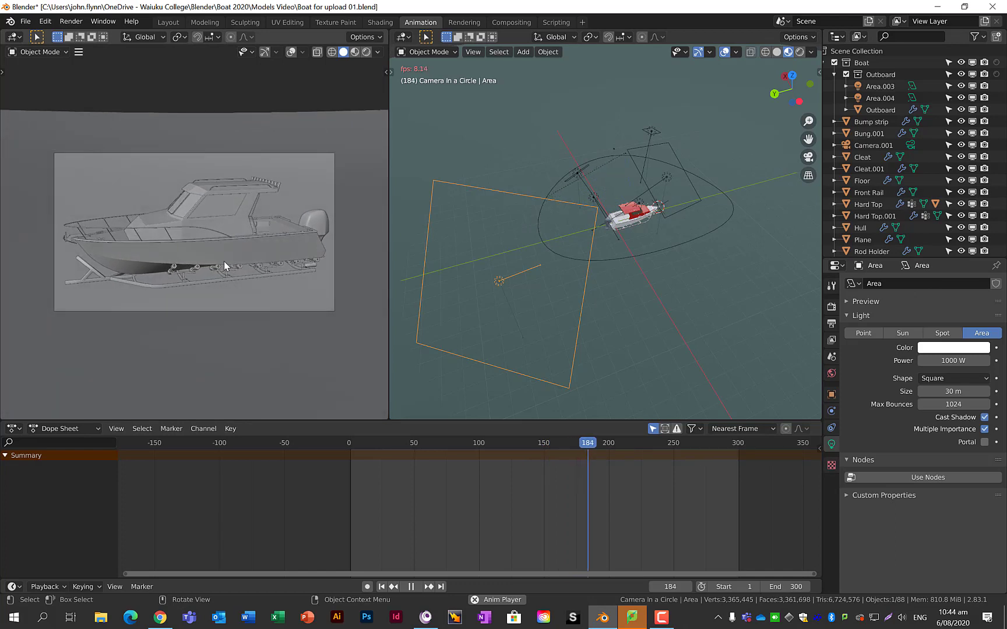
key(space)
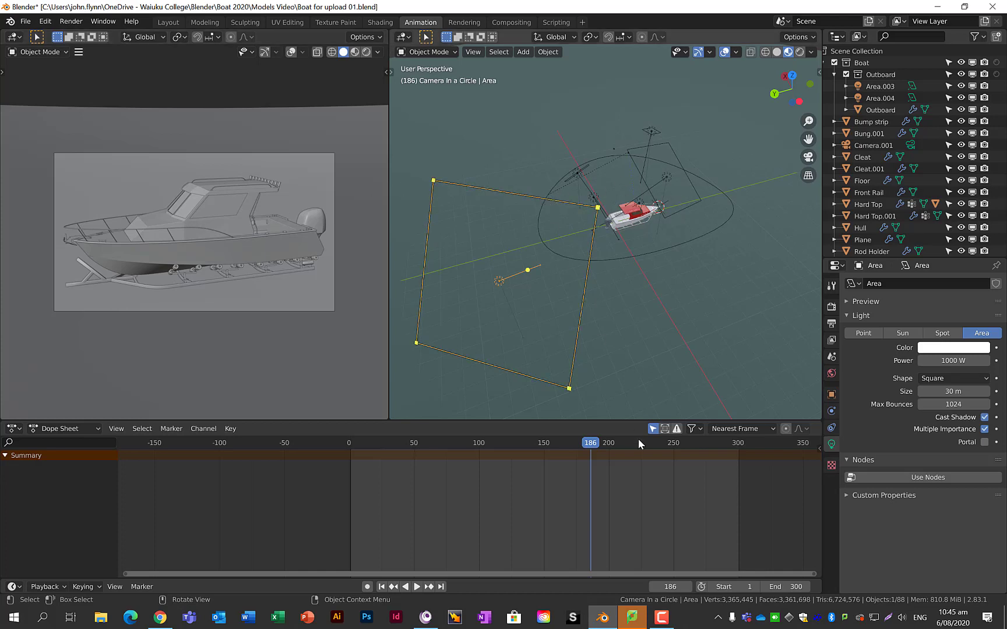
click(663, 618)
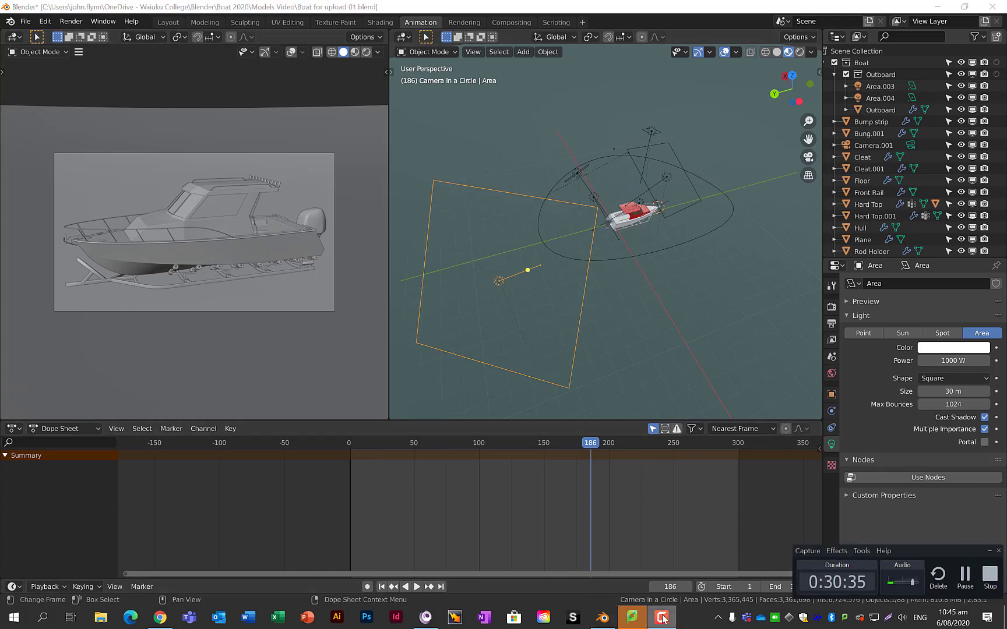